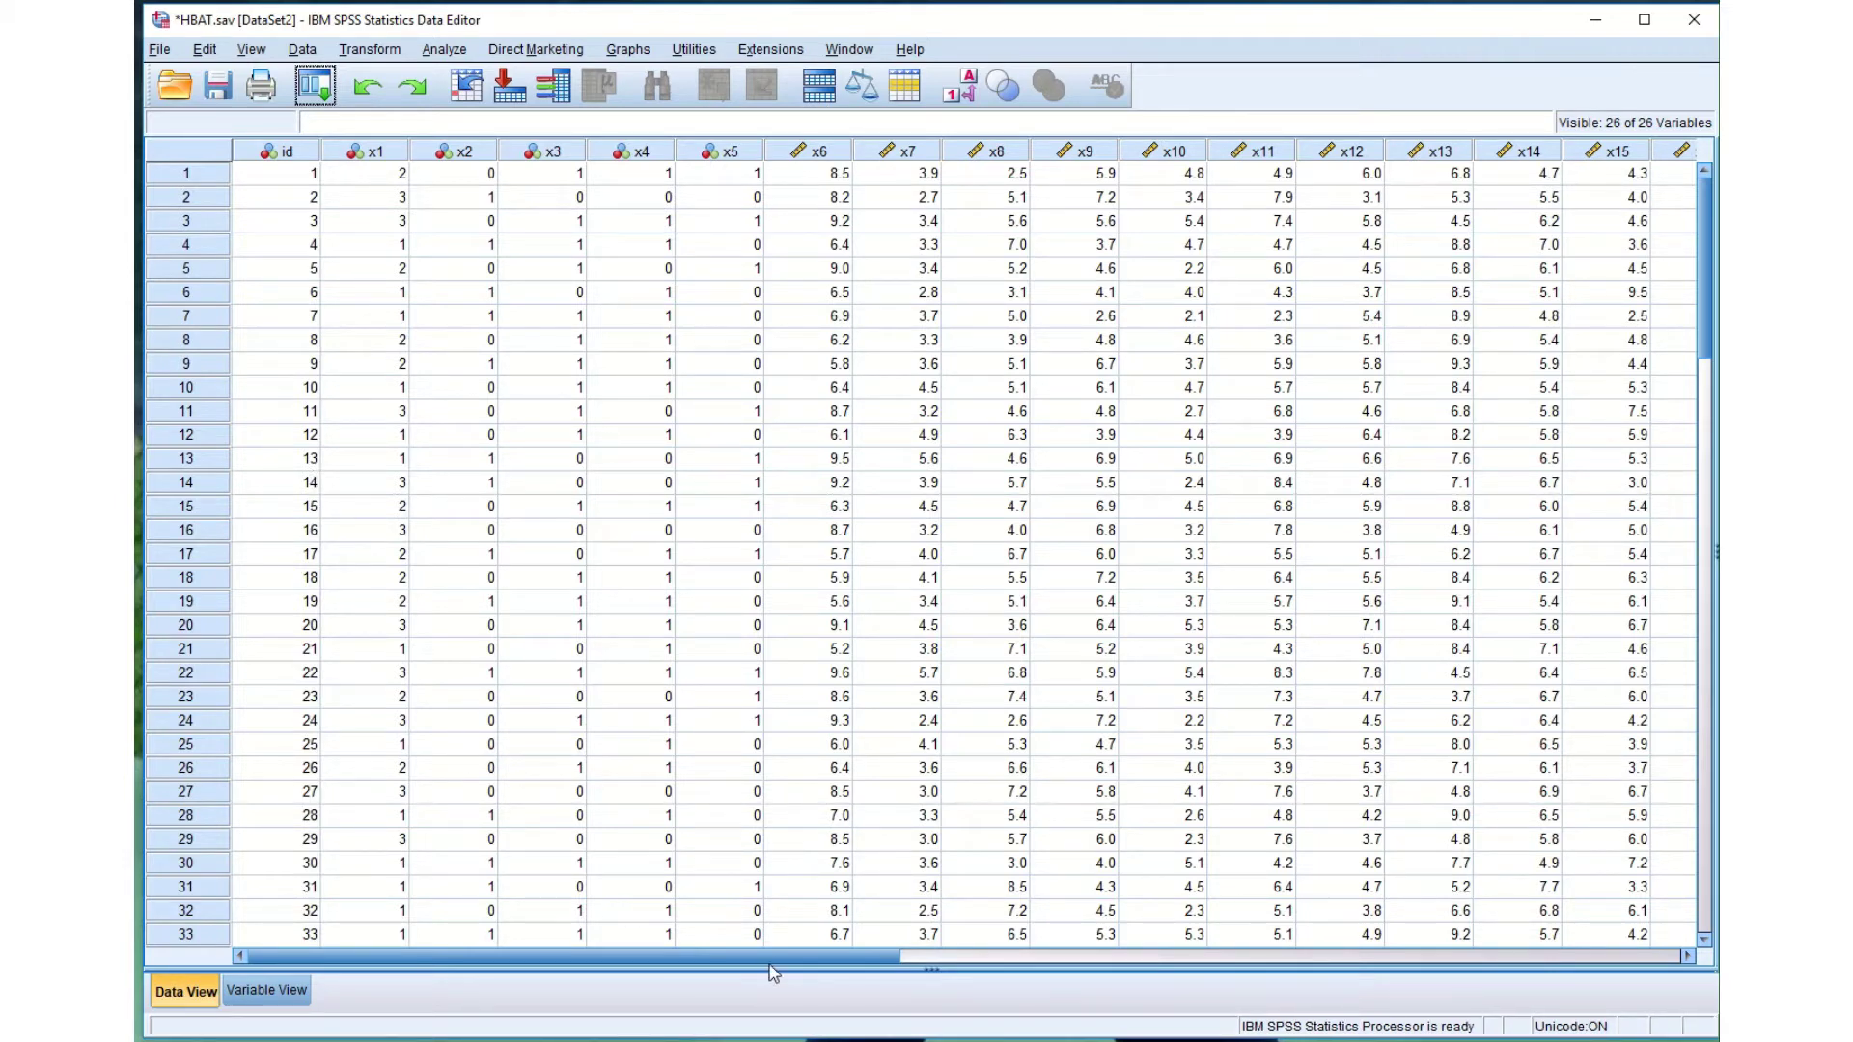
Display the dataset's variable definitions and widen the Label and Values columns so their full texts are readable.
{"action": "left_click_drag", "start_coordinate": [772, 971], "coordinate": [1161, 975]}
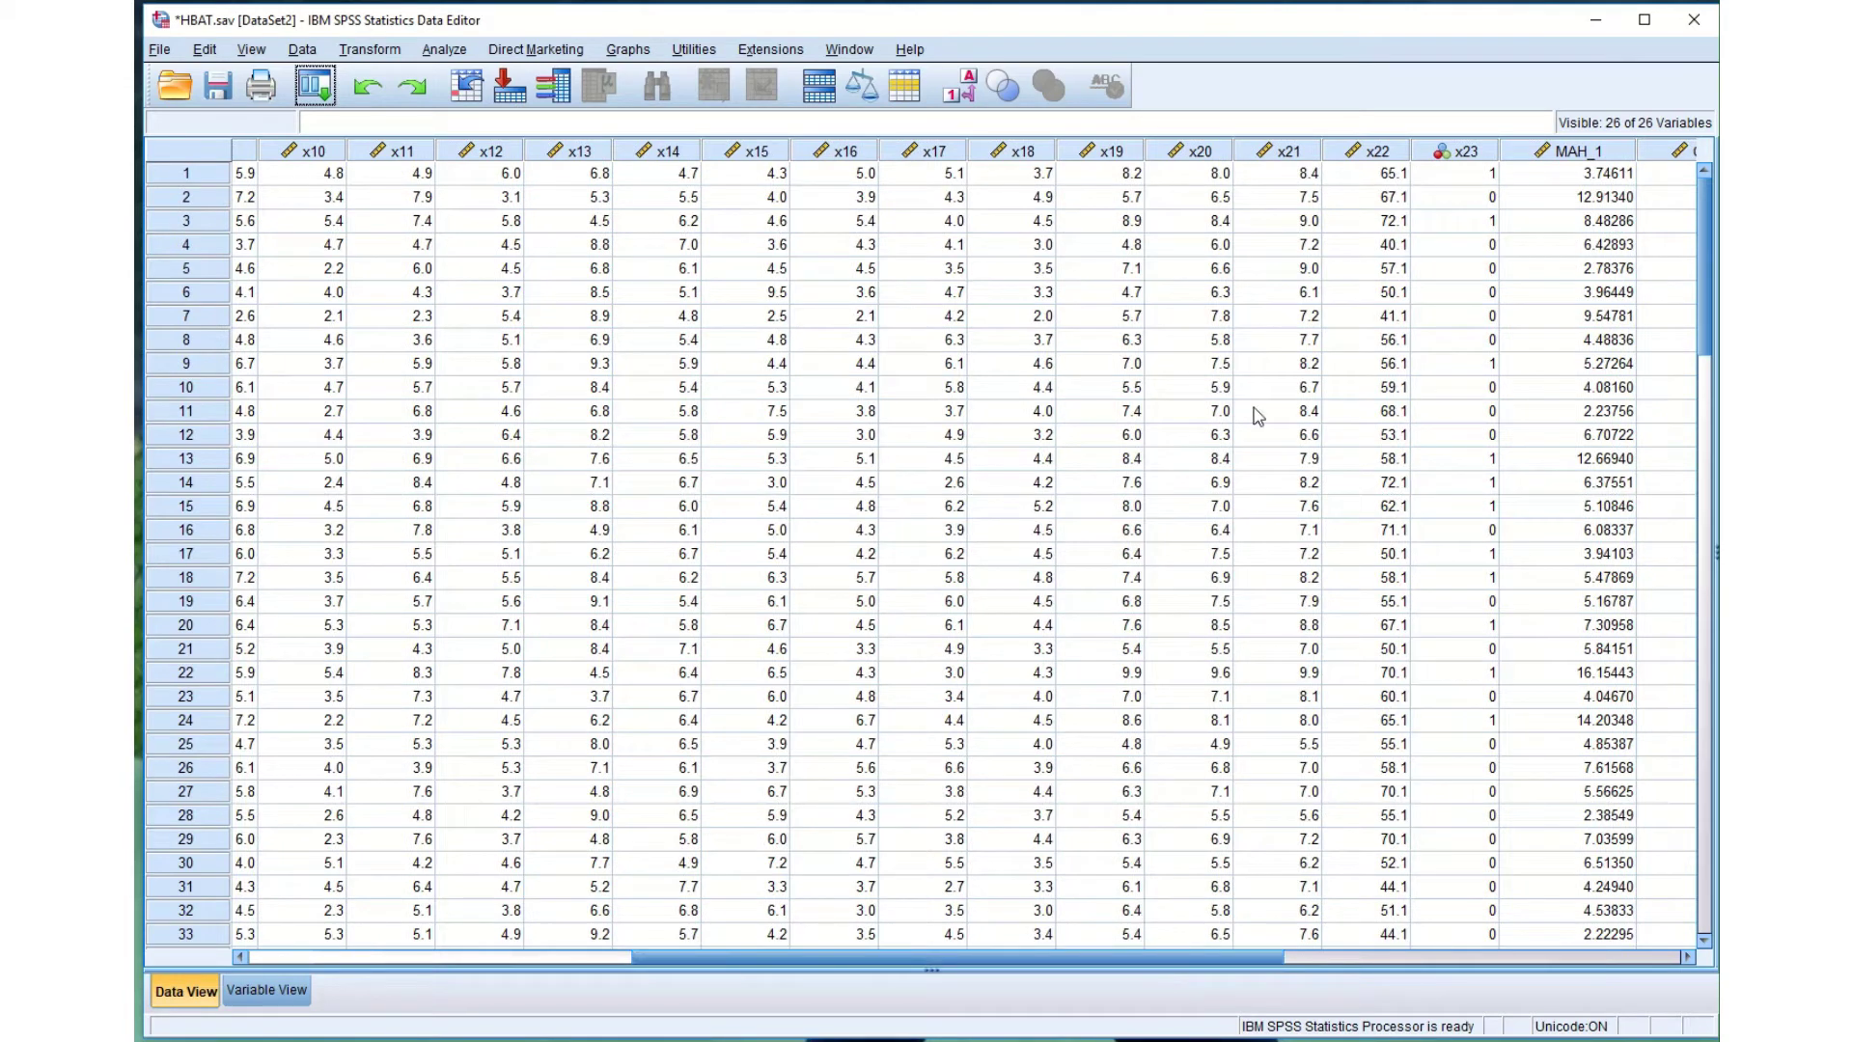
{"action": "left_click", "coordinate": [288, 986]}
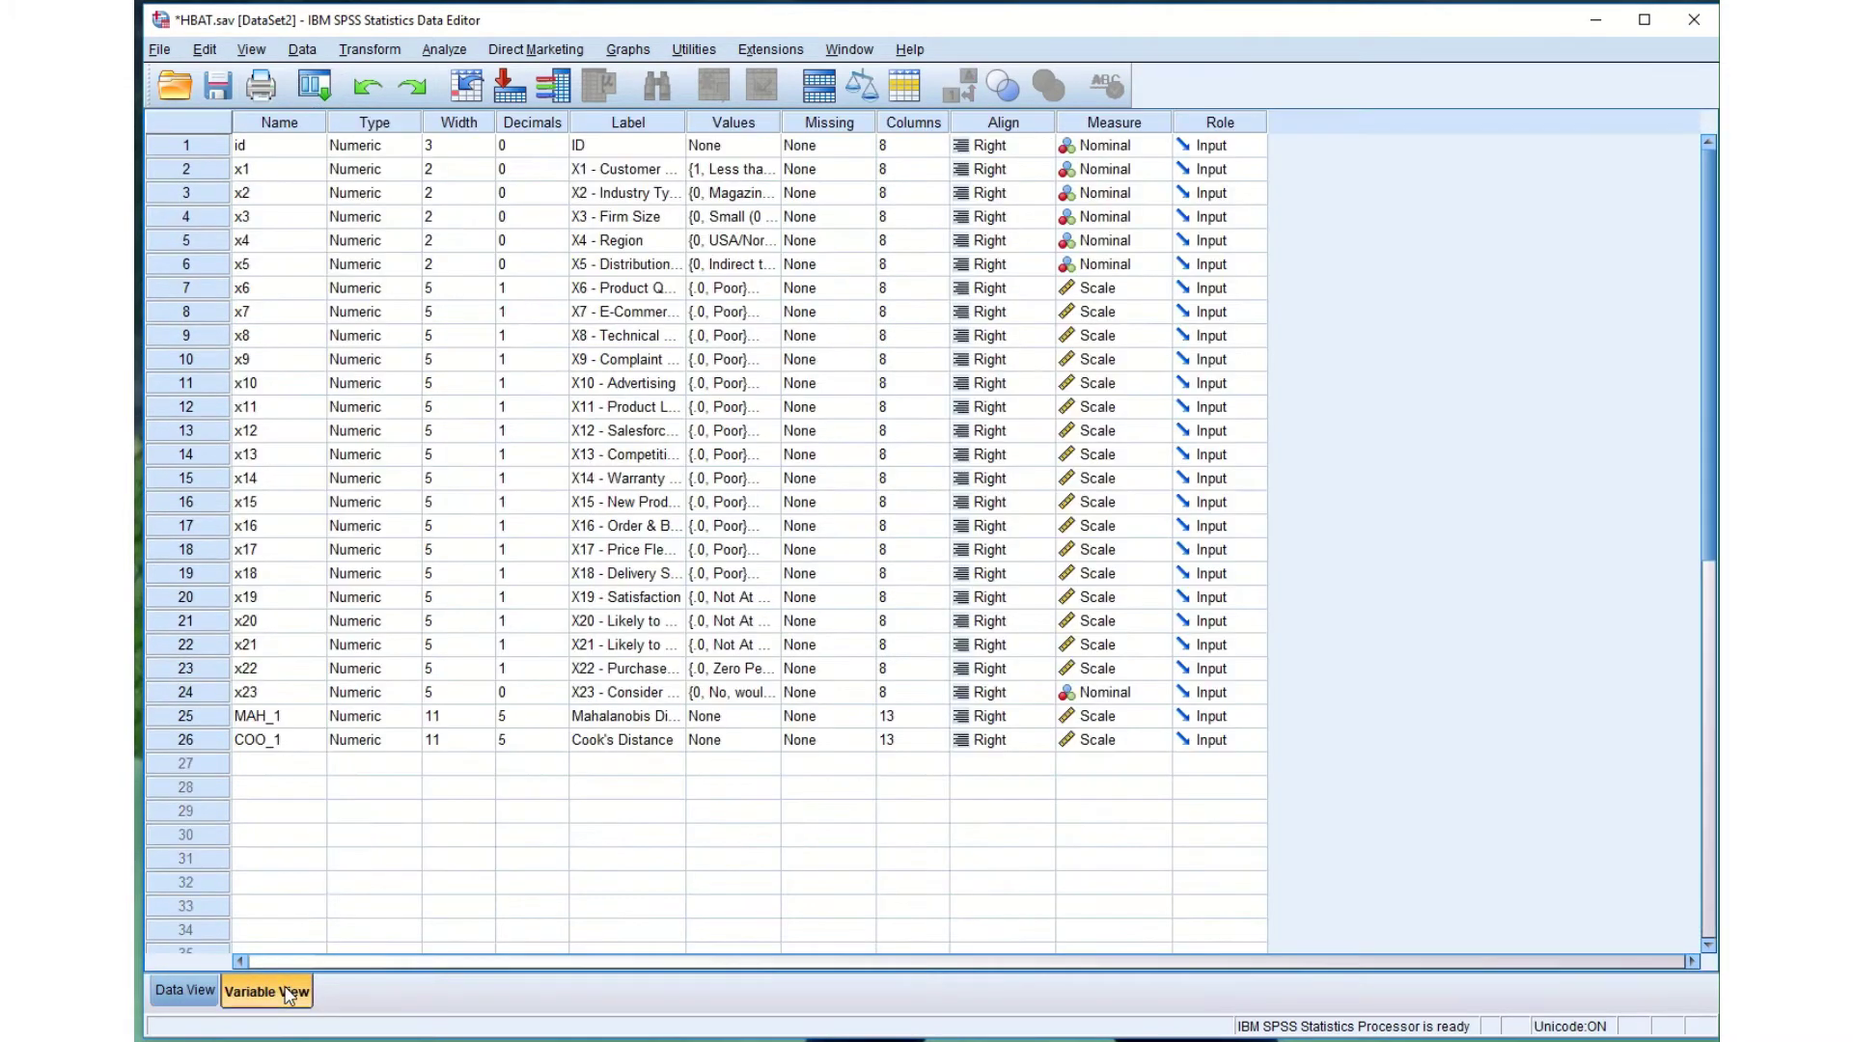
{"action": "left_click_drag", "start_coordinate": [684, 122], "coordinate": [928, 121]}
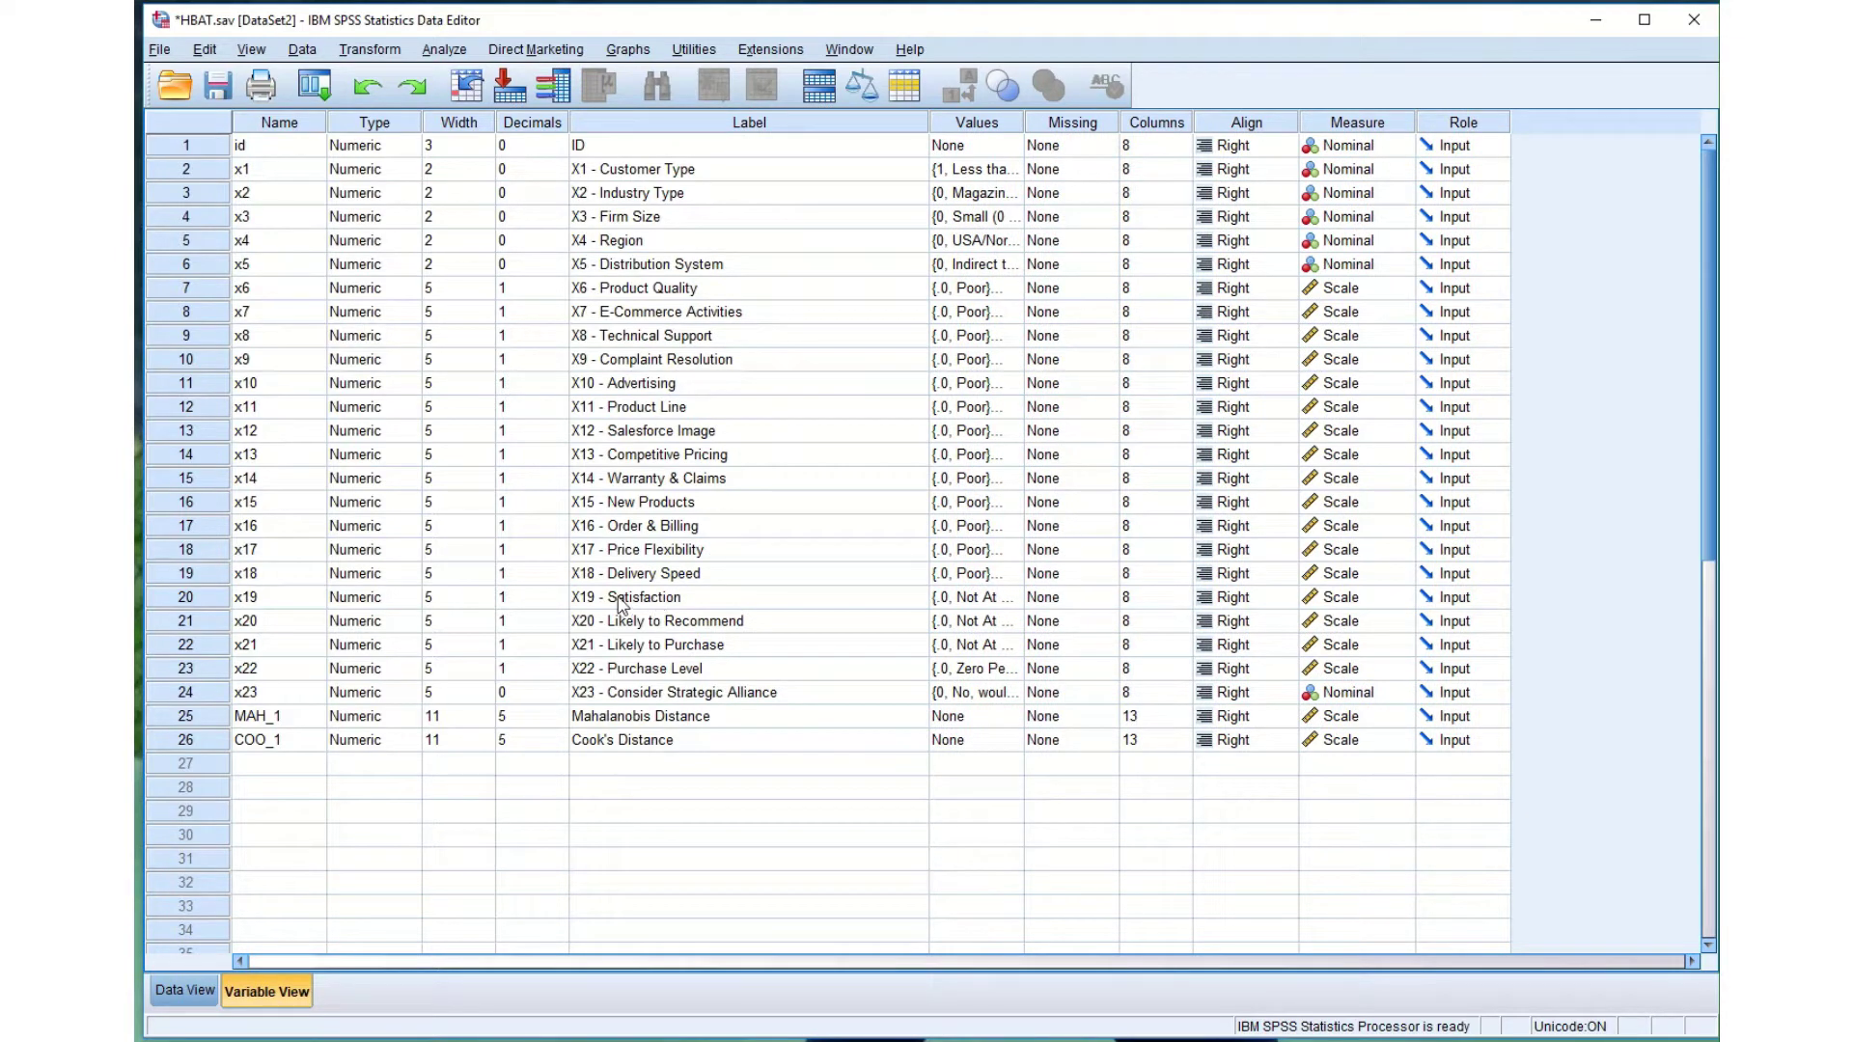
{"action": "left_click", "coordinate": [185, 599]}
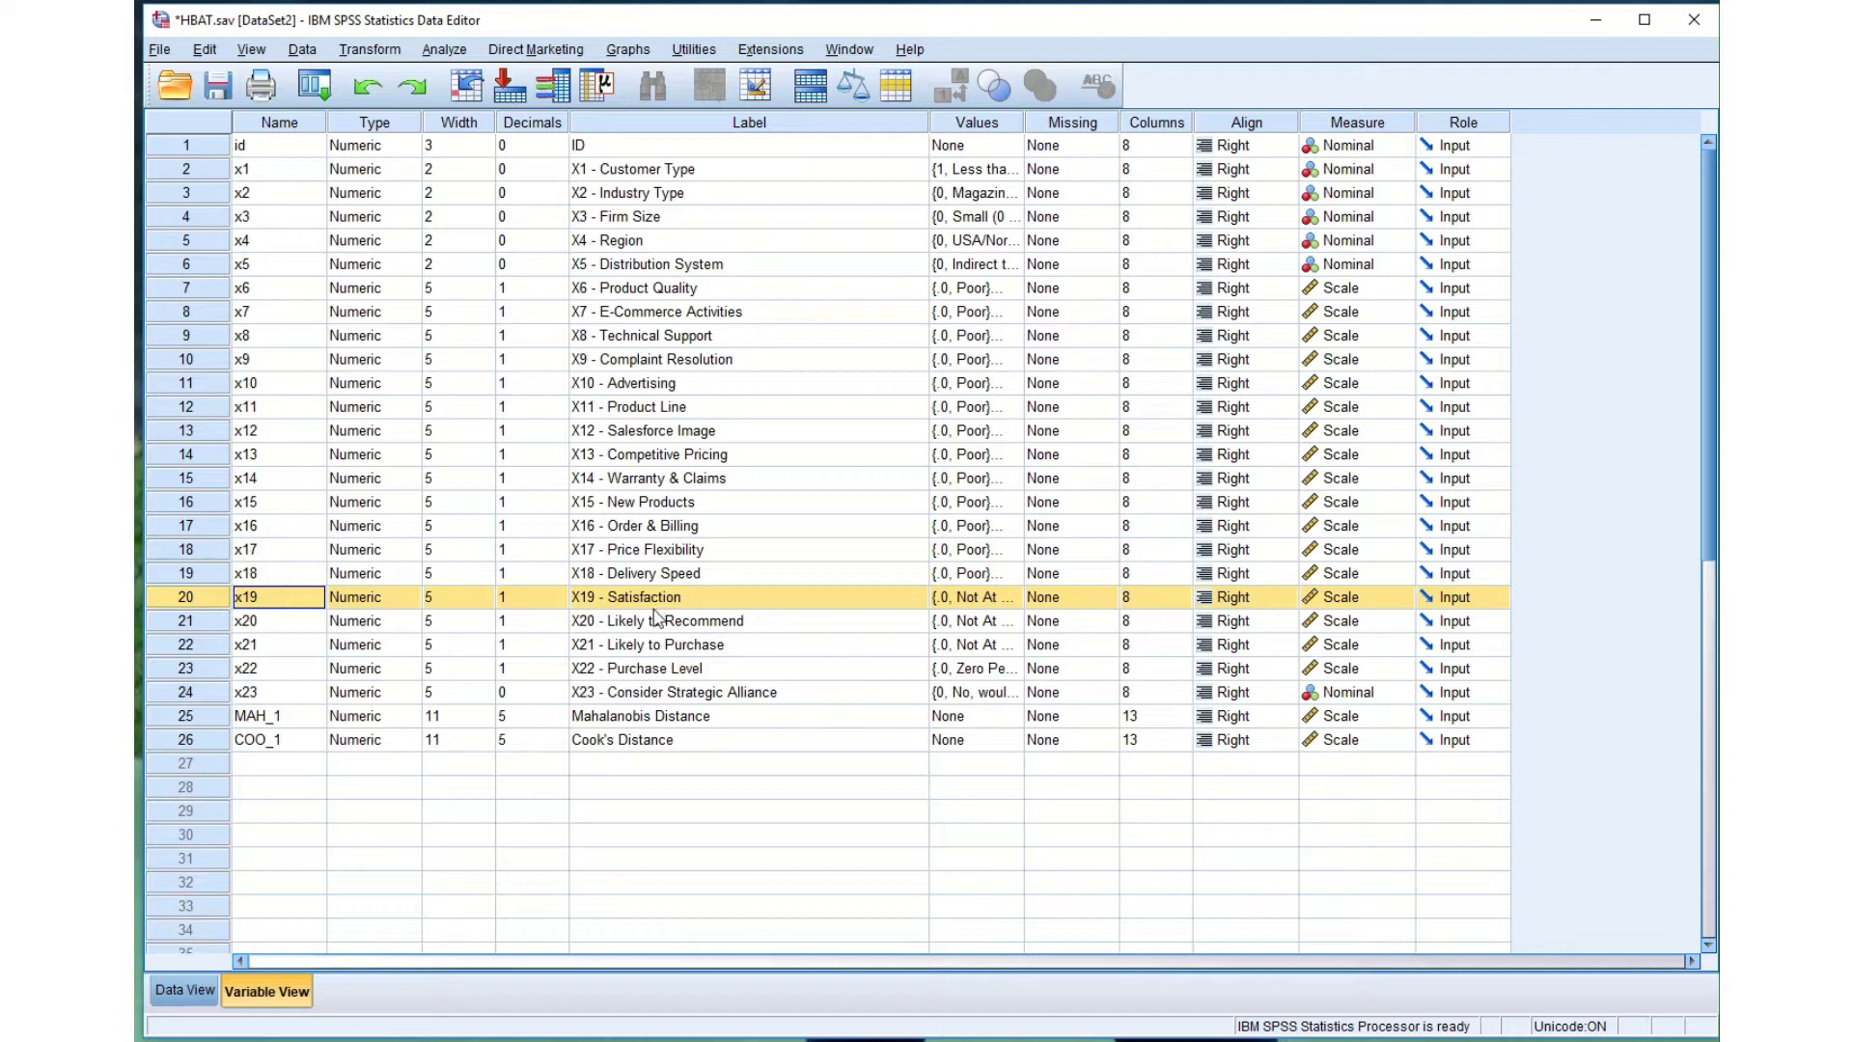
{"action": "left_click", "coordinate": [965, 124]}
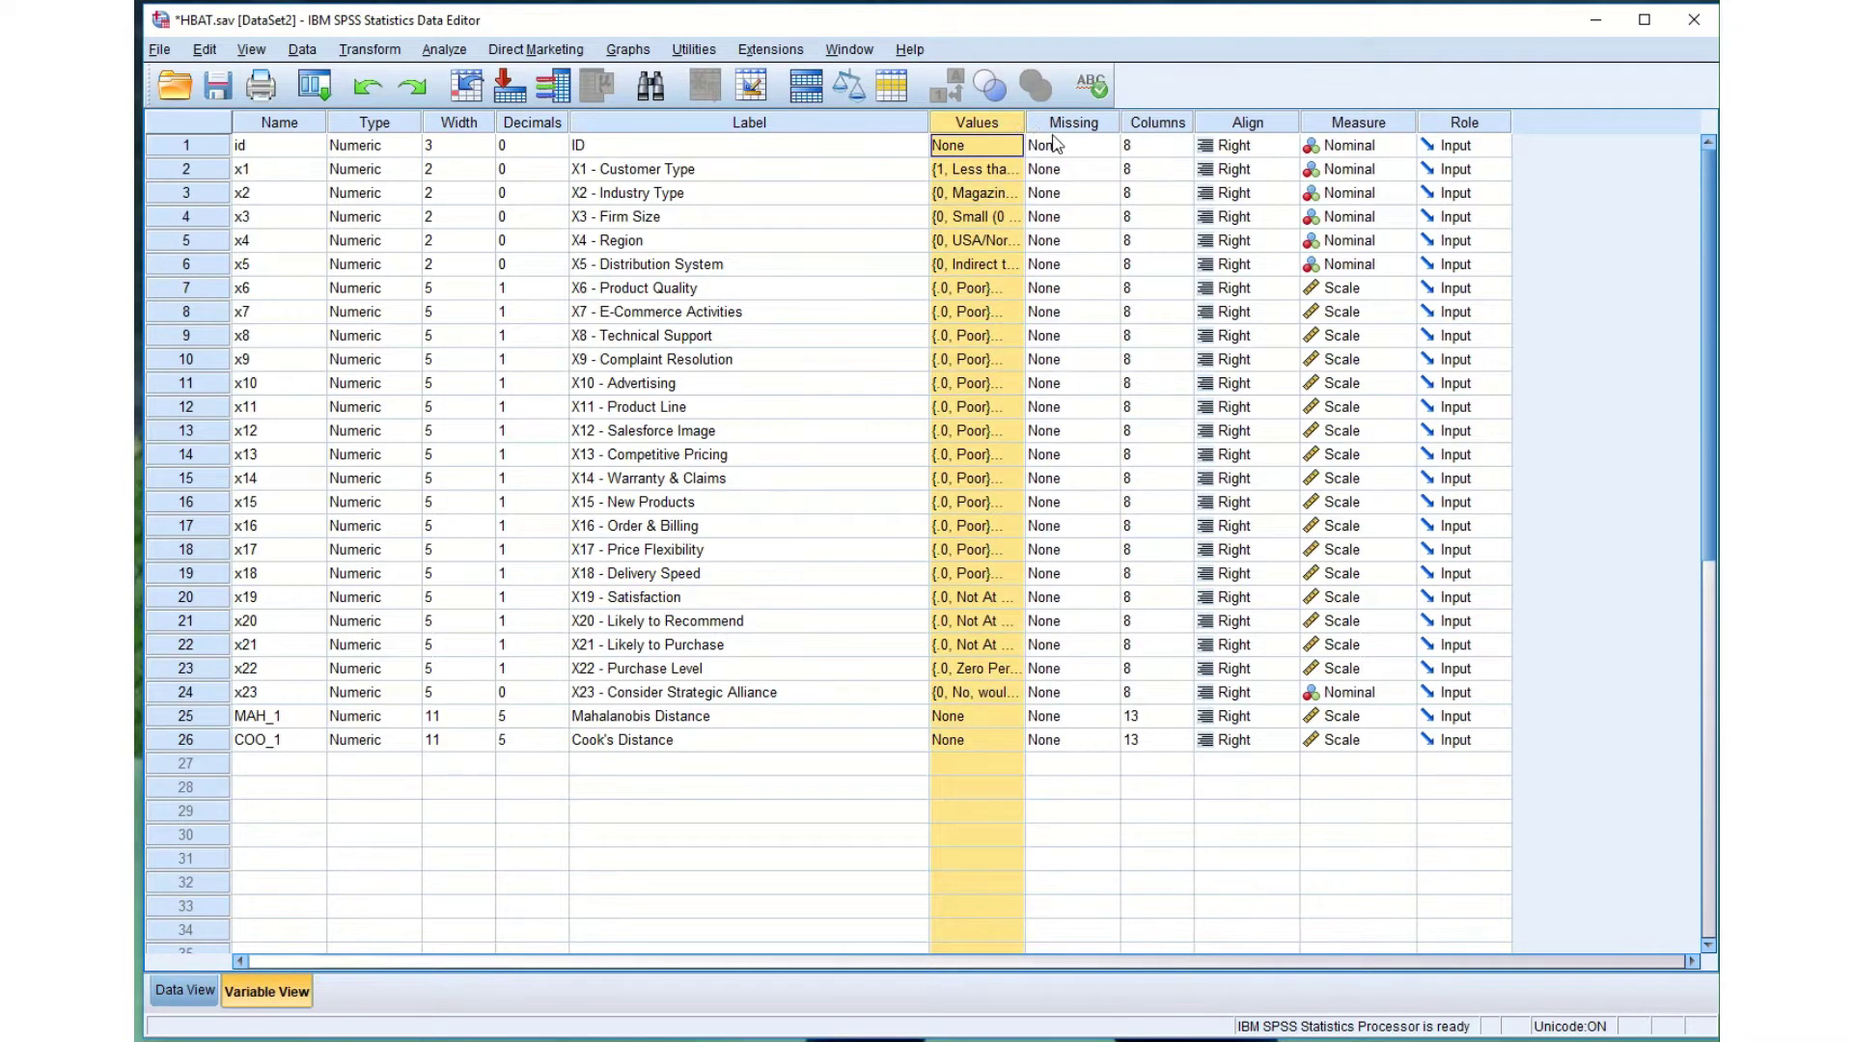
{"action": "left_click_drag", "start_coordinate": [1026, 129], "coordinate": [1179, 143]}
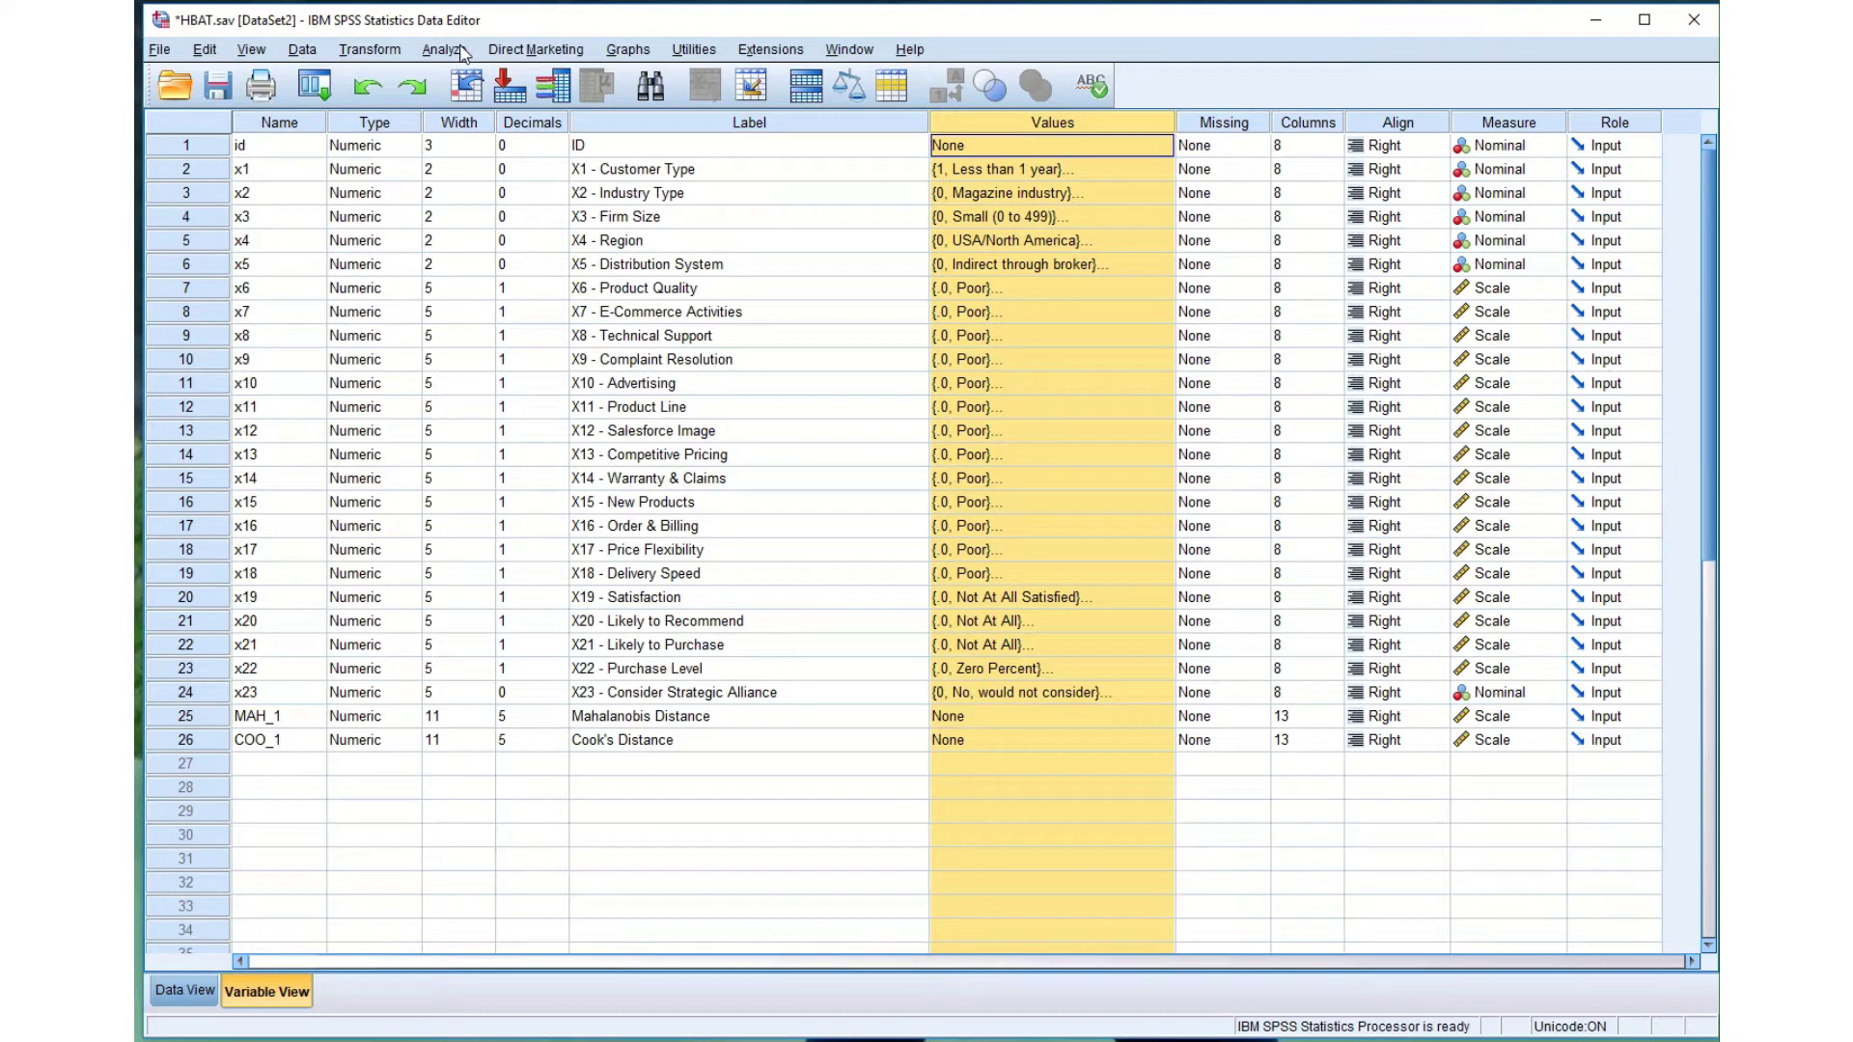
Open and enlarge the Linear Regression dialog, checking X19 - Satisfaction as dependent and X6, X7, X9, X11, X12 and X16 as predictors.
{"action": "left_click", "coordinate": [464, 54]}
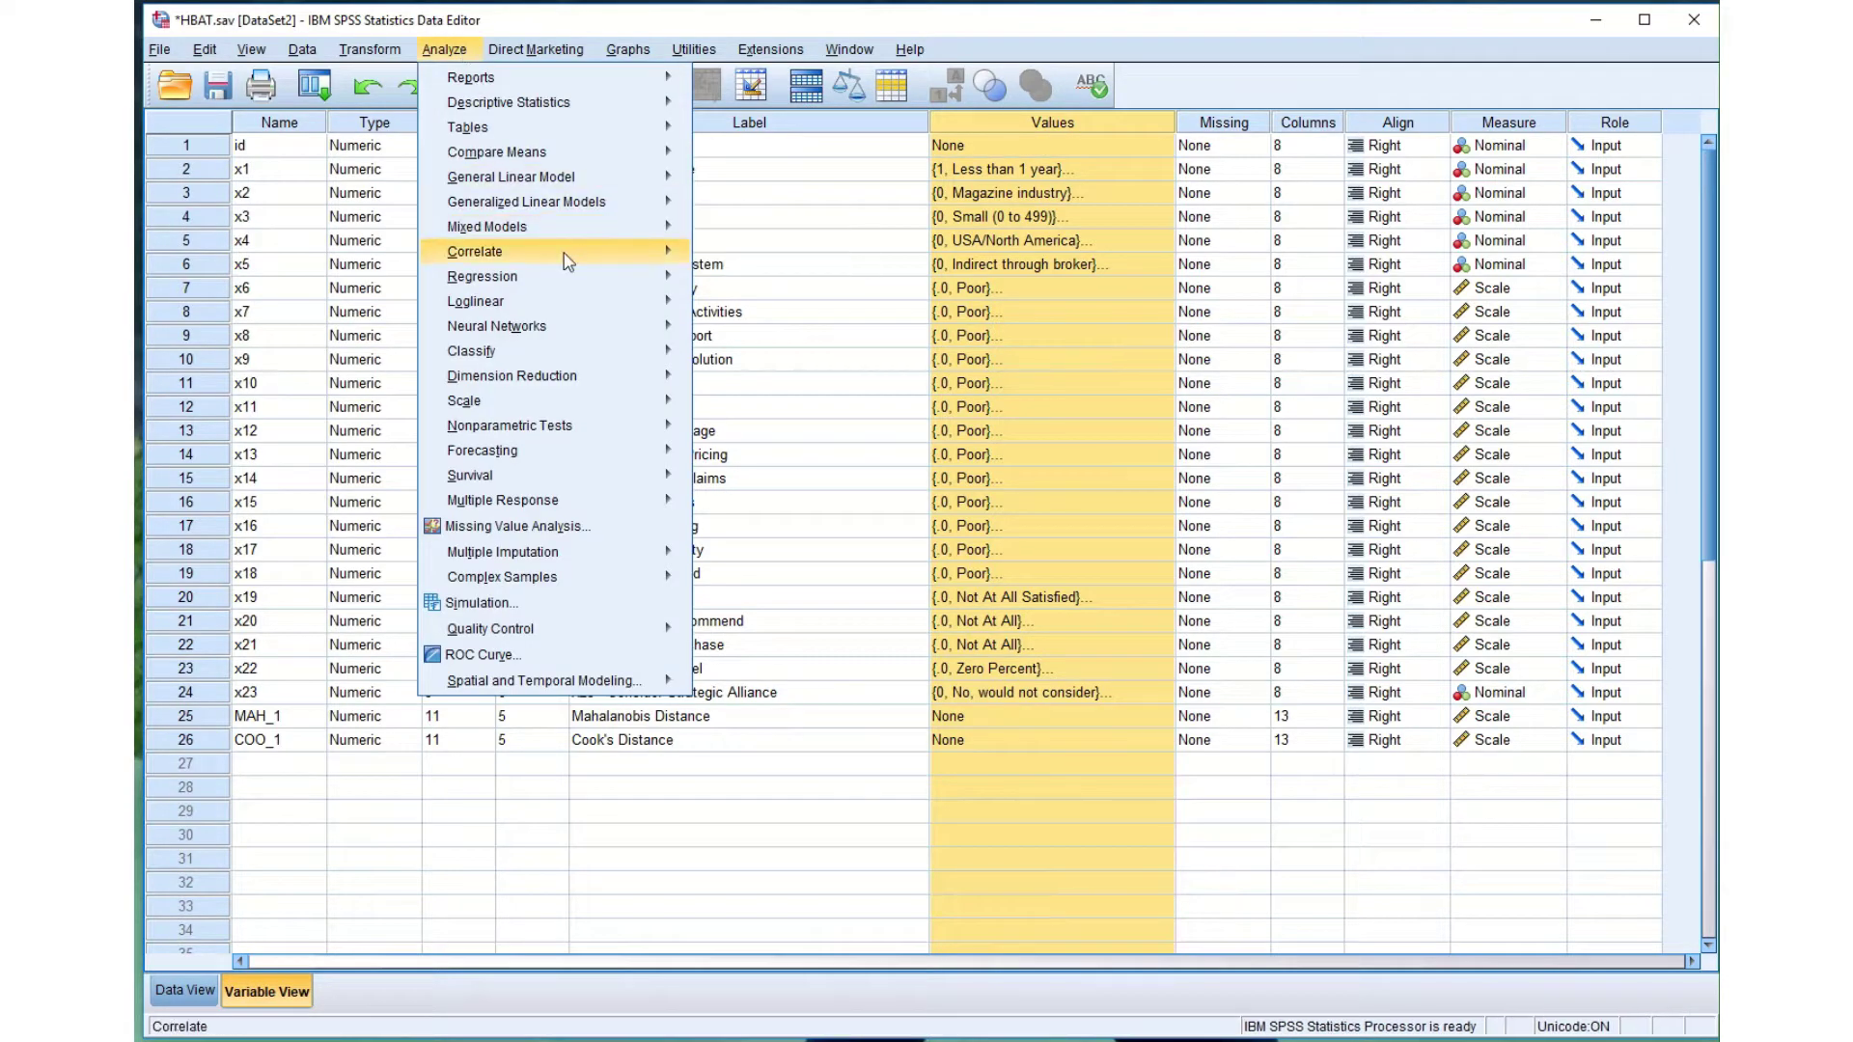
{"action": "mouse_move", "coordinate": [568, 281]}
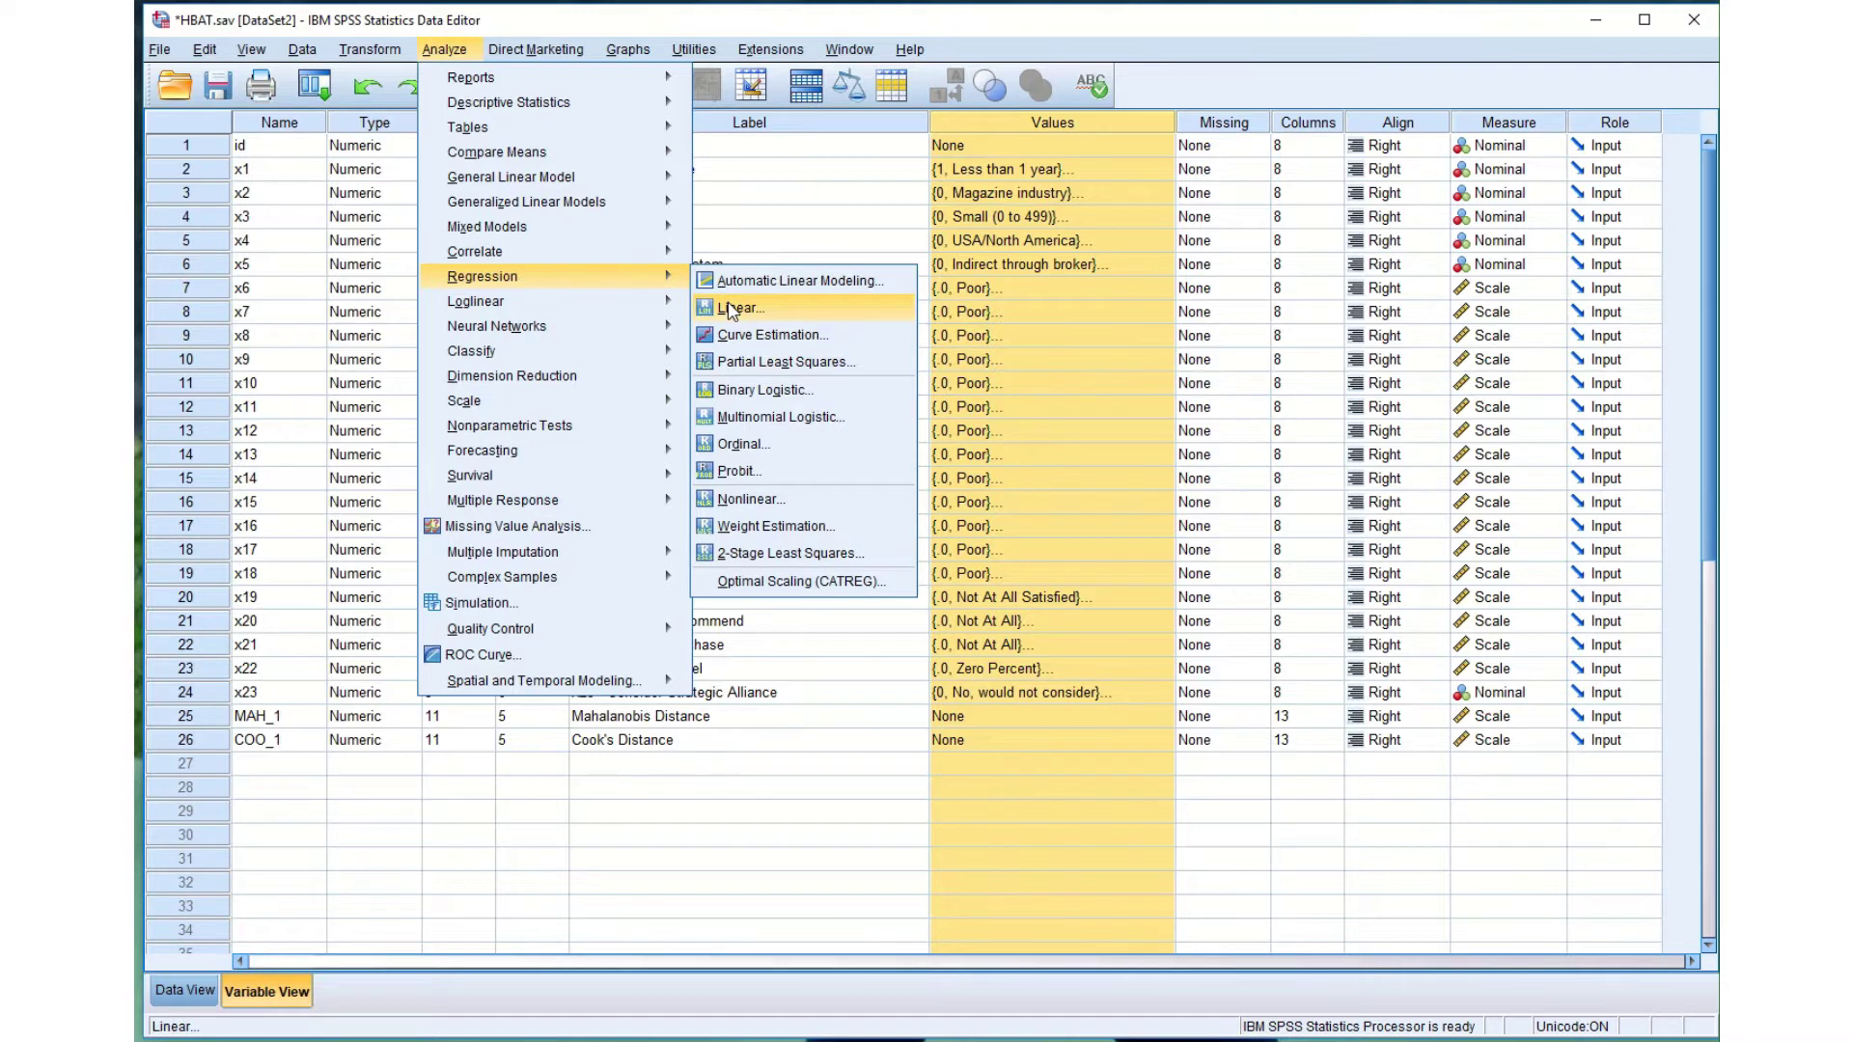
{"action": "left_click", "coordinate": [732, 309]}
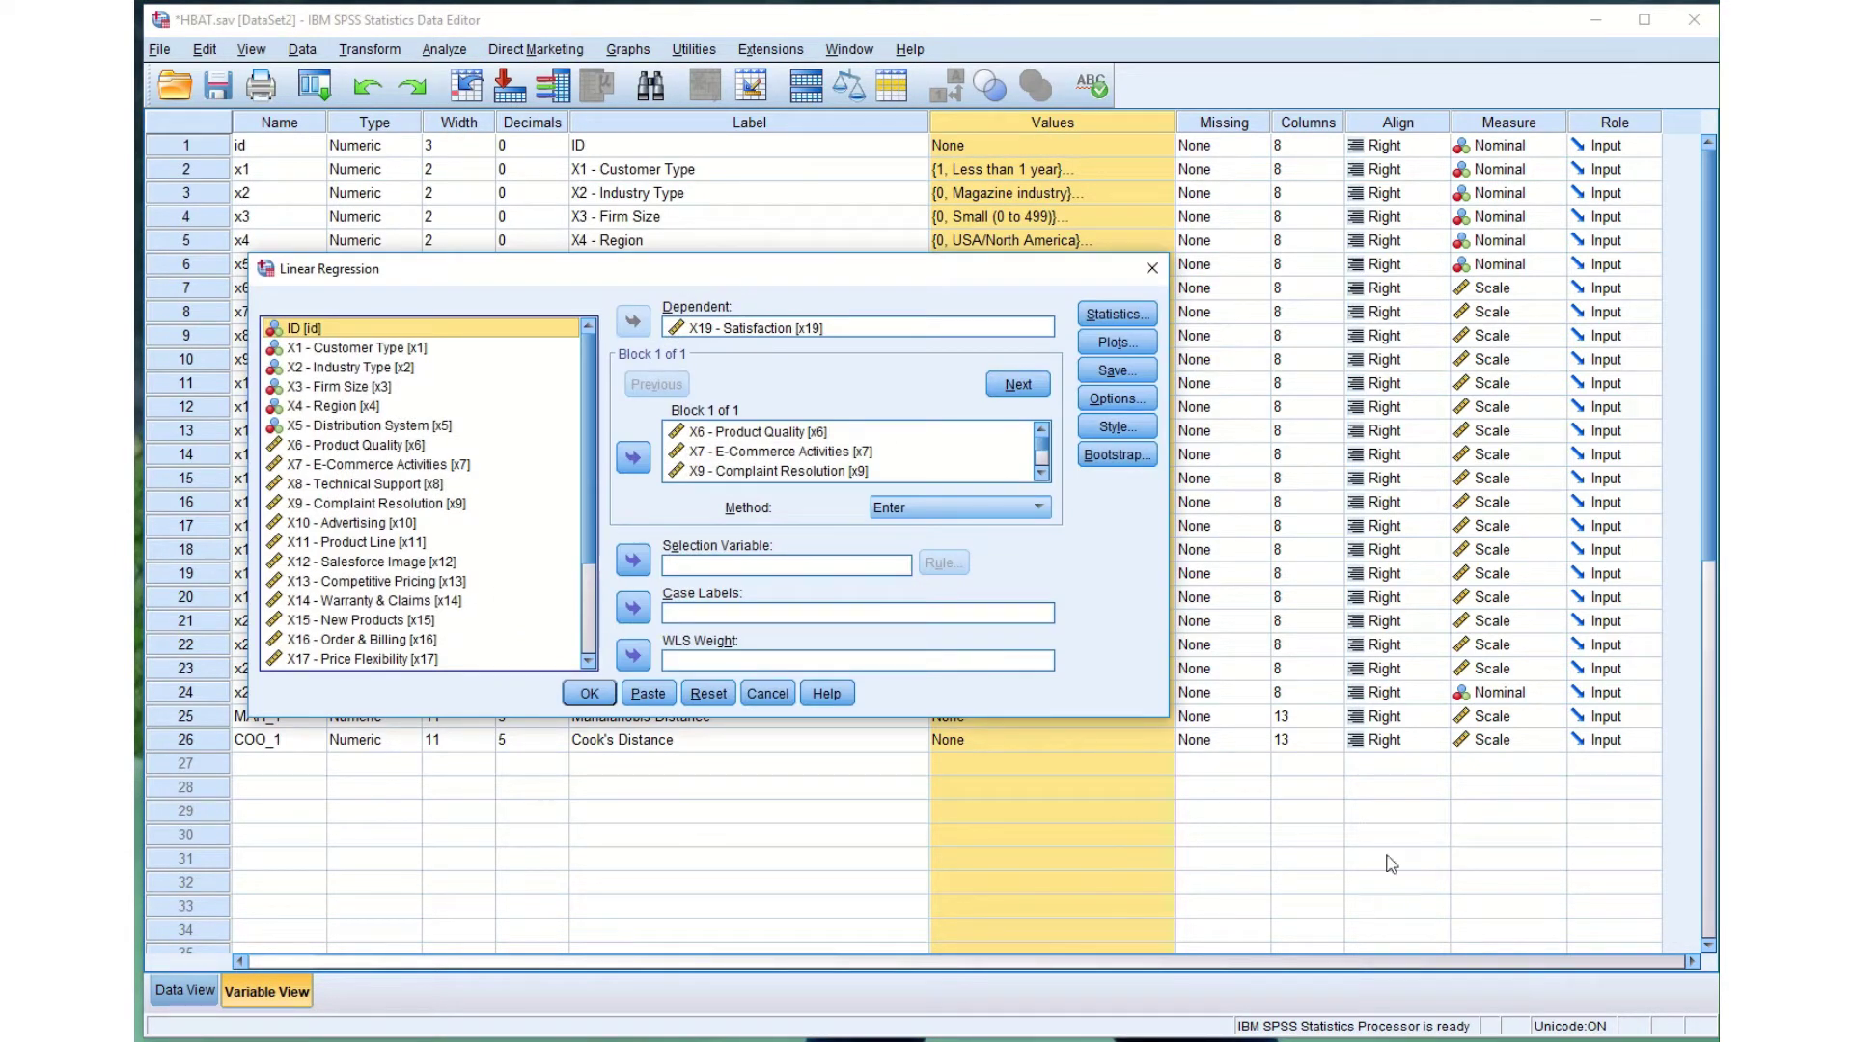
{"action": "left_click_drag", "start_coordinate": [1167, 716], "coordinate": [1548, 950]}
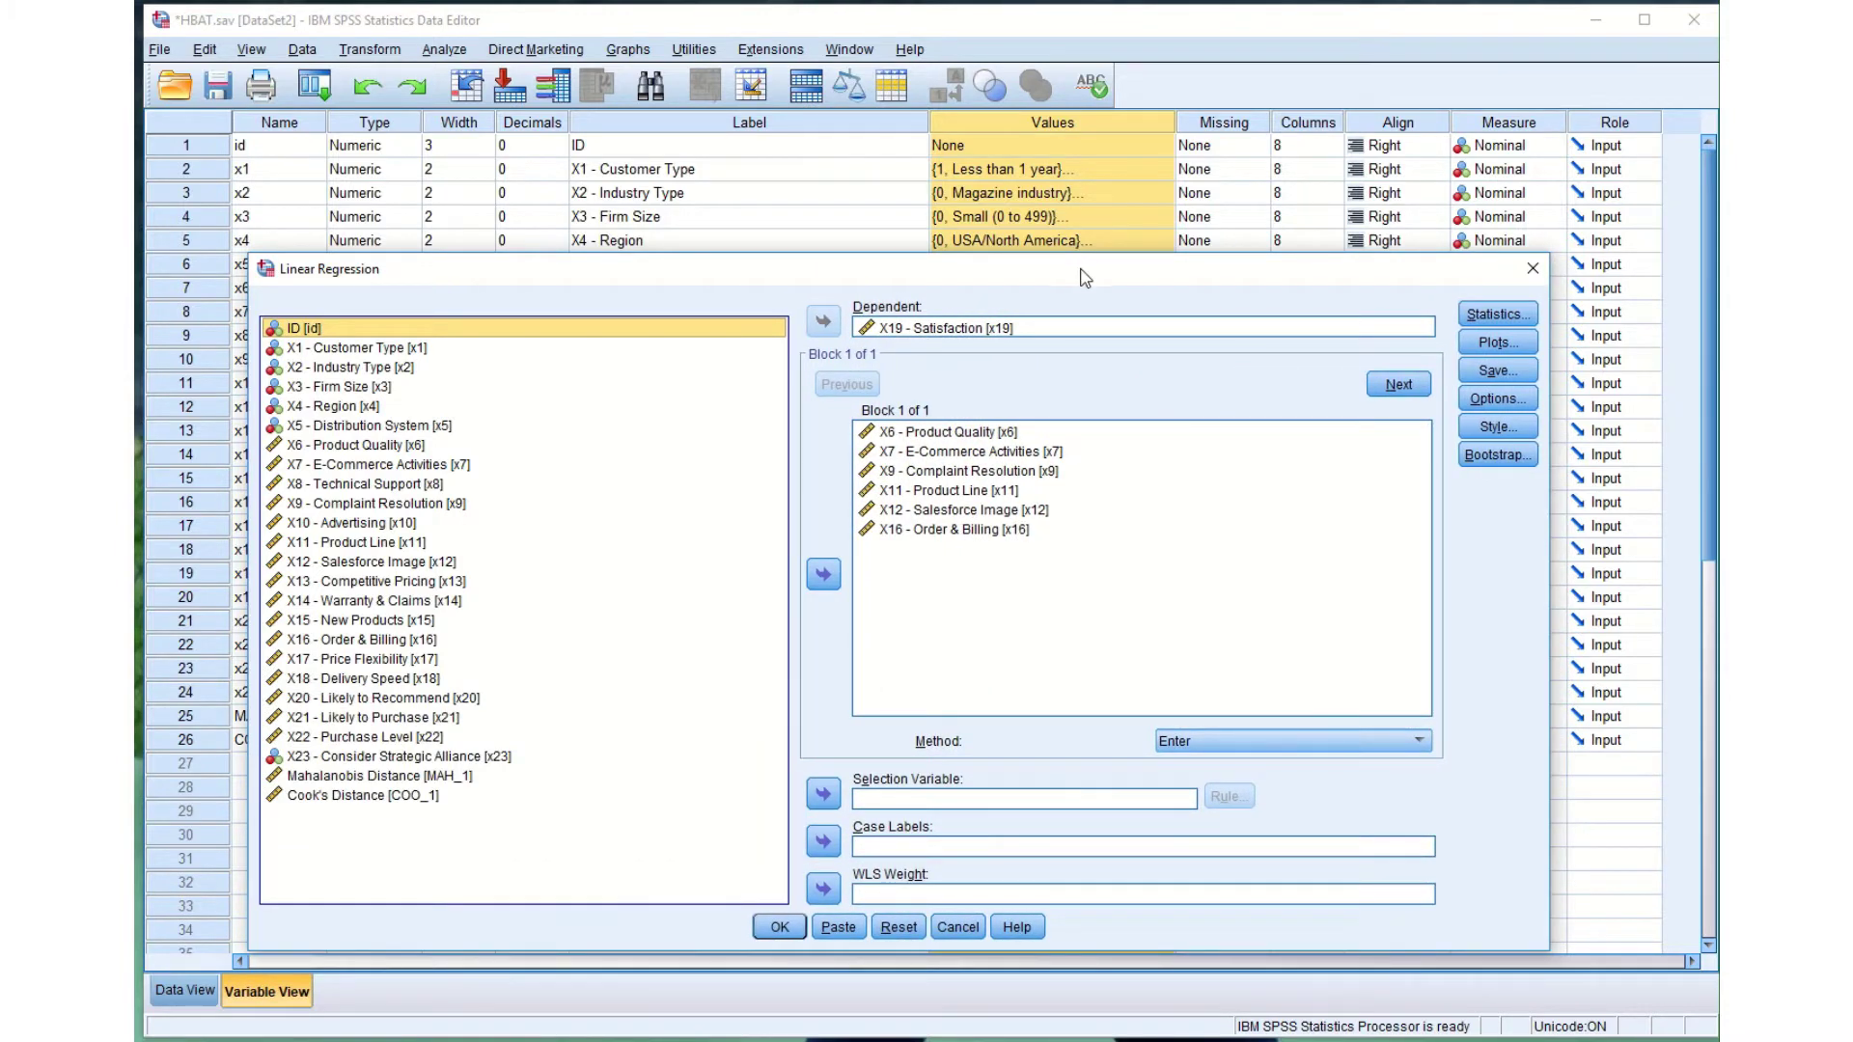
{"action": "left_click_drag", "start_coordinate": [1086, 278], "coordinate": [1030, 91]}
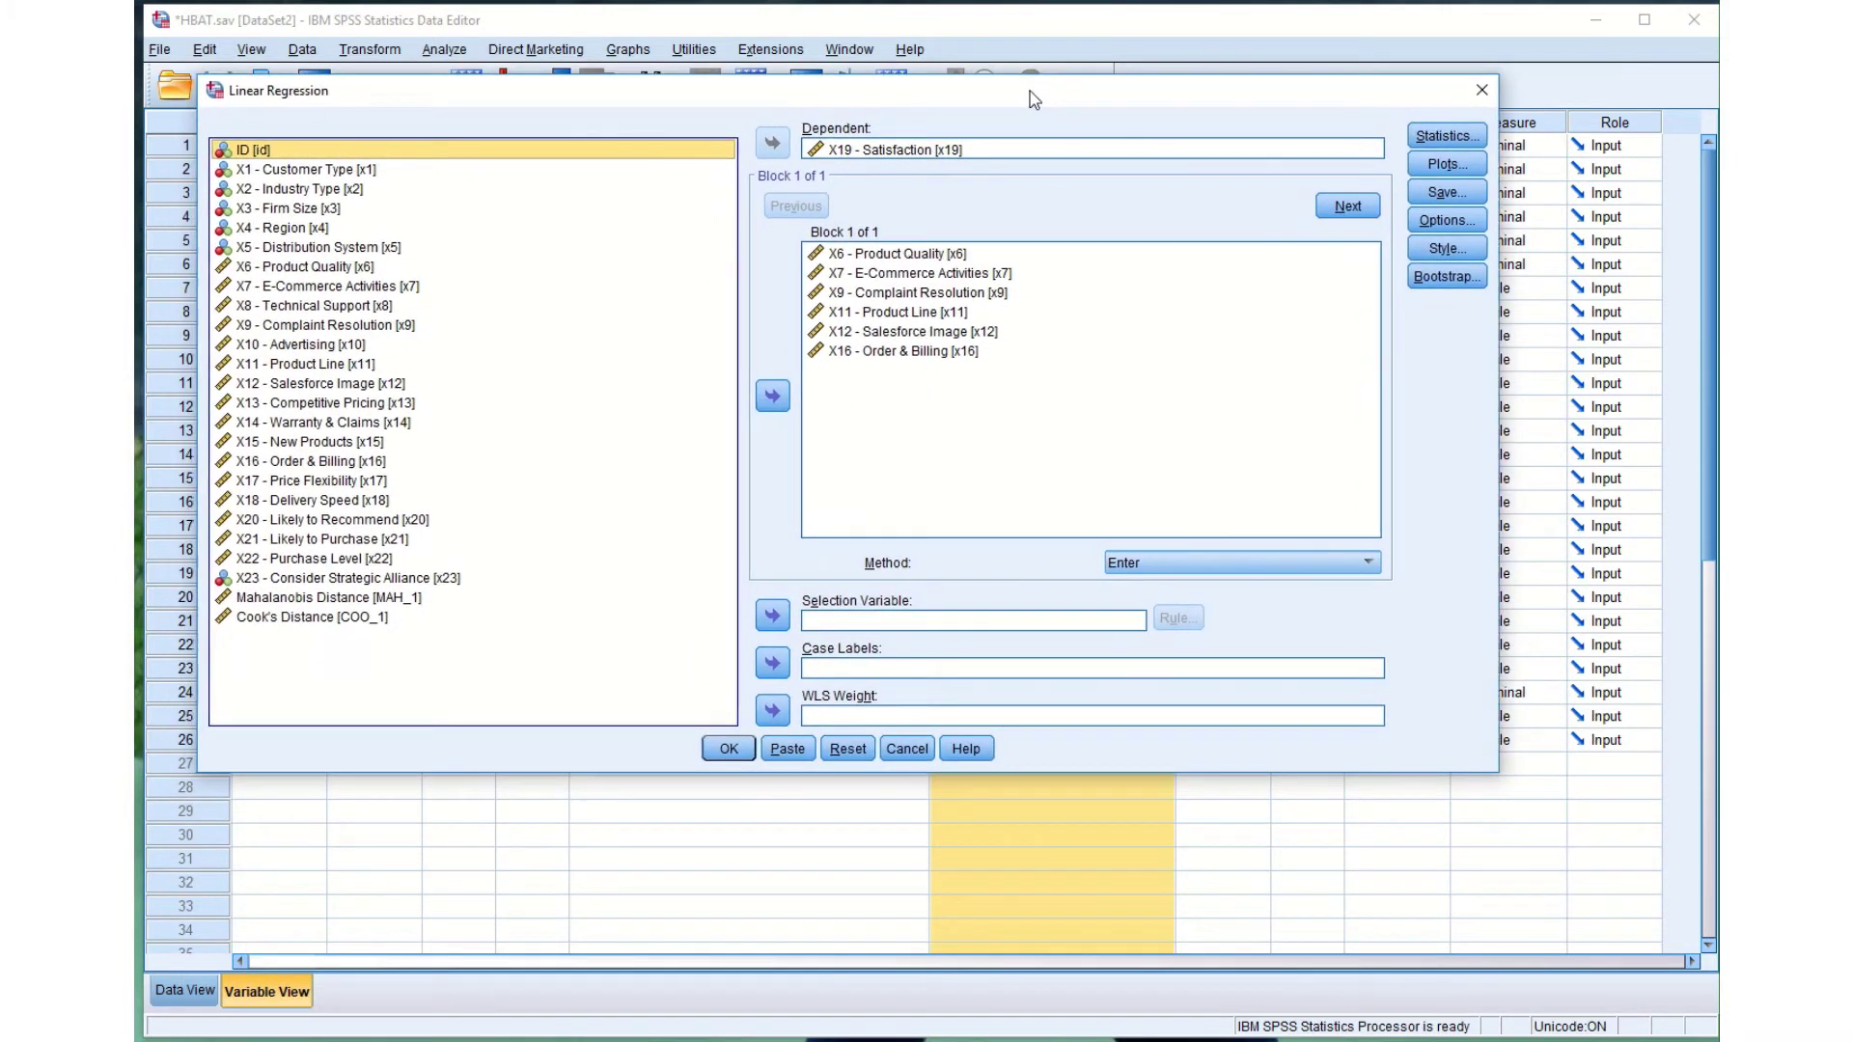
{"action": "left_click", "coordinate": [986, 153]}
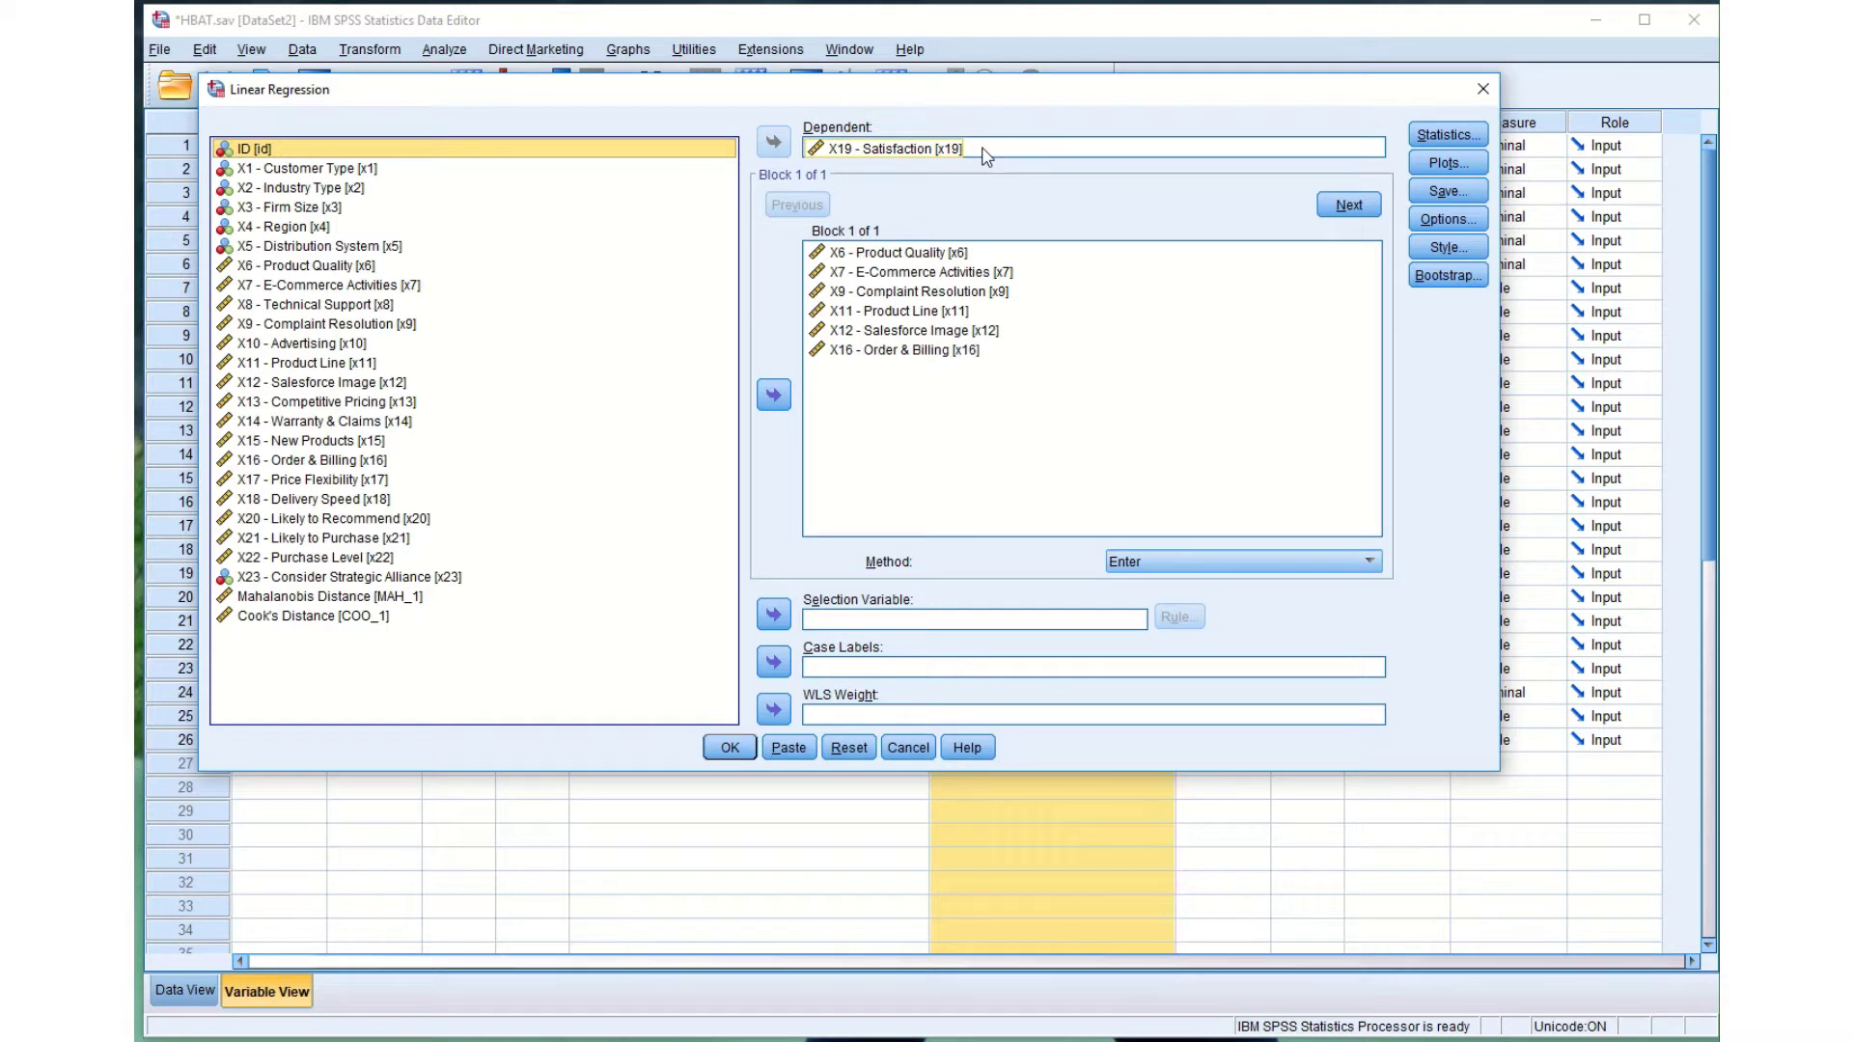
{"action": "left_click", "coordinate": [909, 273]}
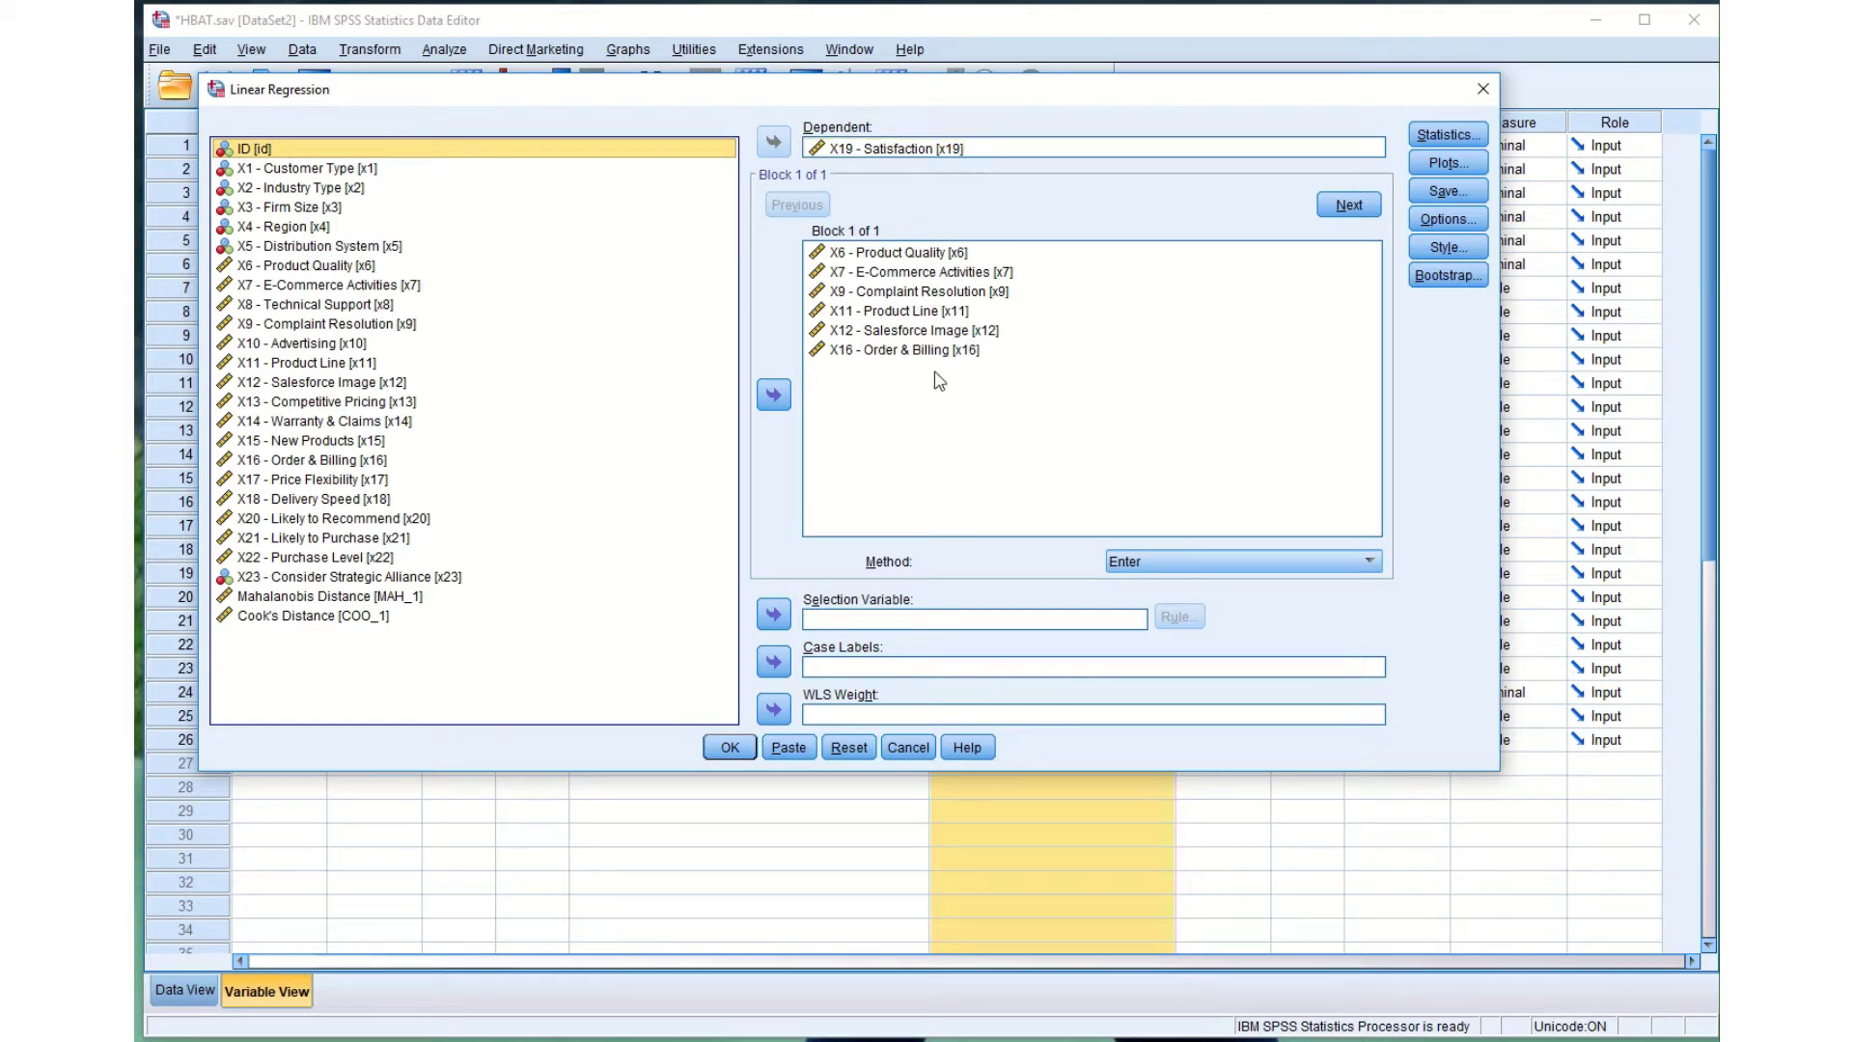
{"action": "left_click", "coordinate": [907, 255]}
Accept regression statistics with estimates, model fit, descriptives, part and partial correlations, collinearity diagnostics, and casewise diagnostics for outliers outside 3 standard deviations.
{"action": "left_click", "coordinate": [1432, 137]}
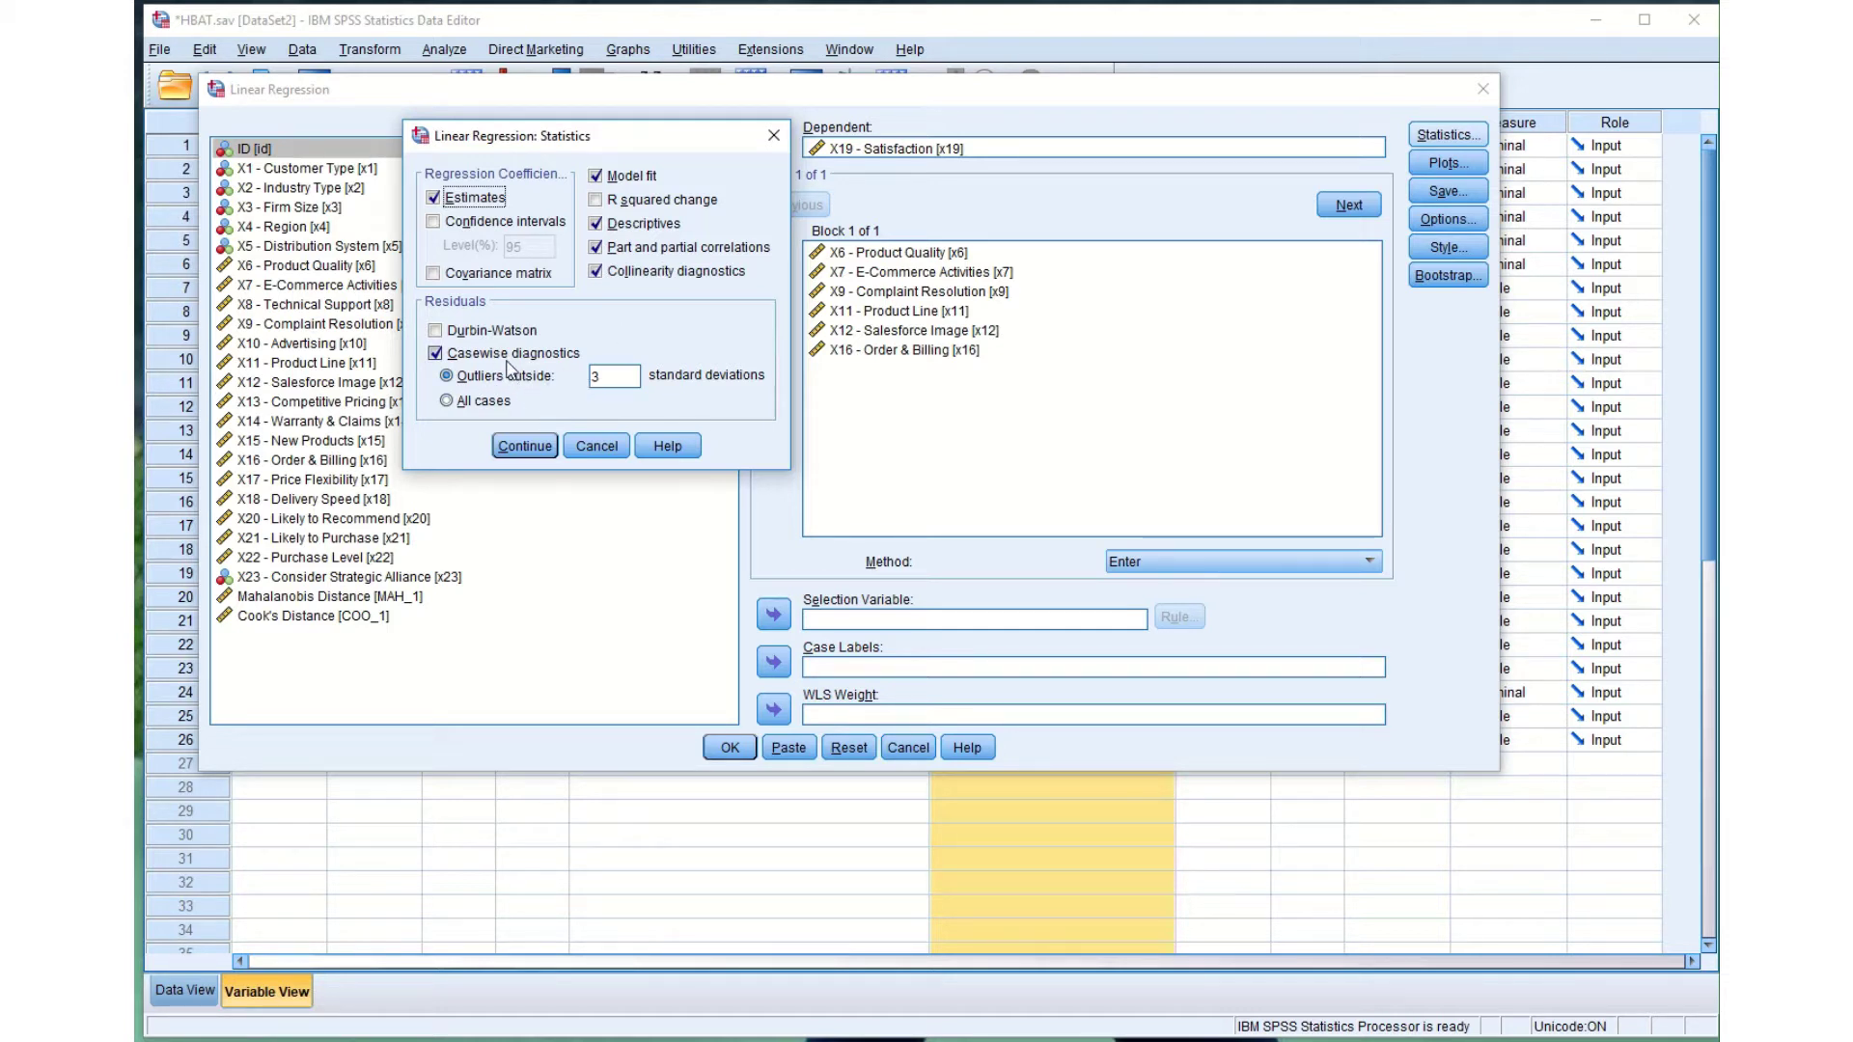
{"action": "left_click", "coordinate": [605, 376]}
{"action": "double_click", "coordinate": [595, 376]}
{"action": "left_click", "coordinate": [525, 446]}
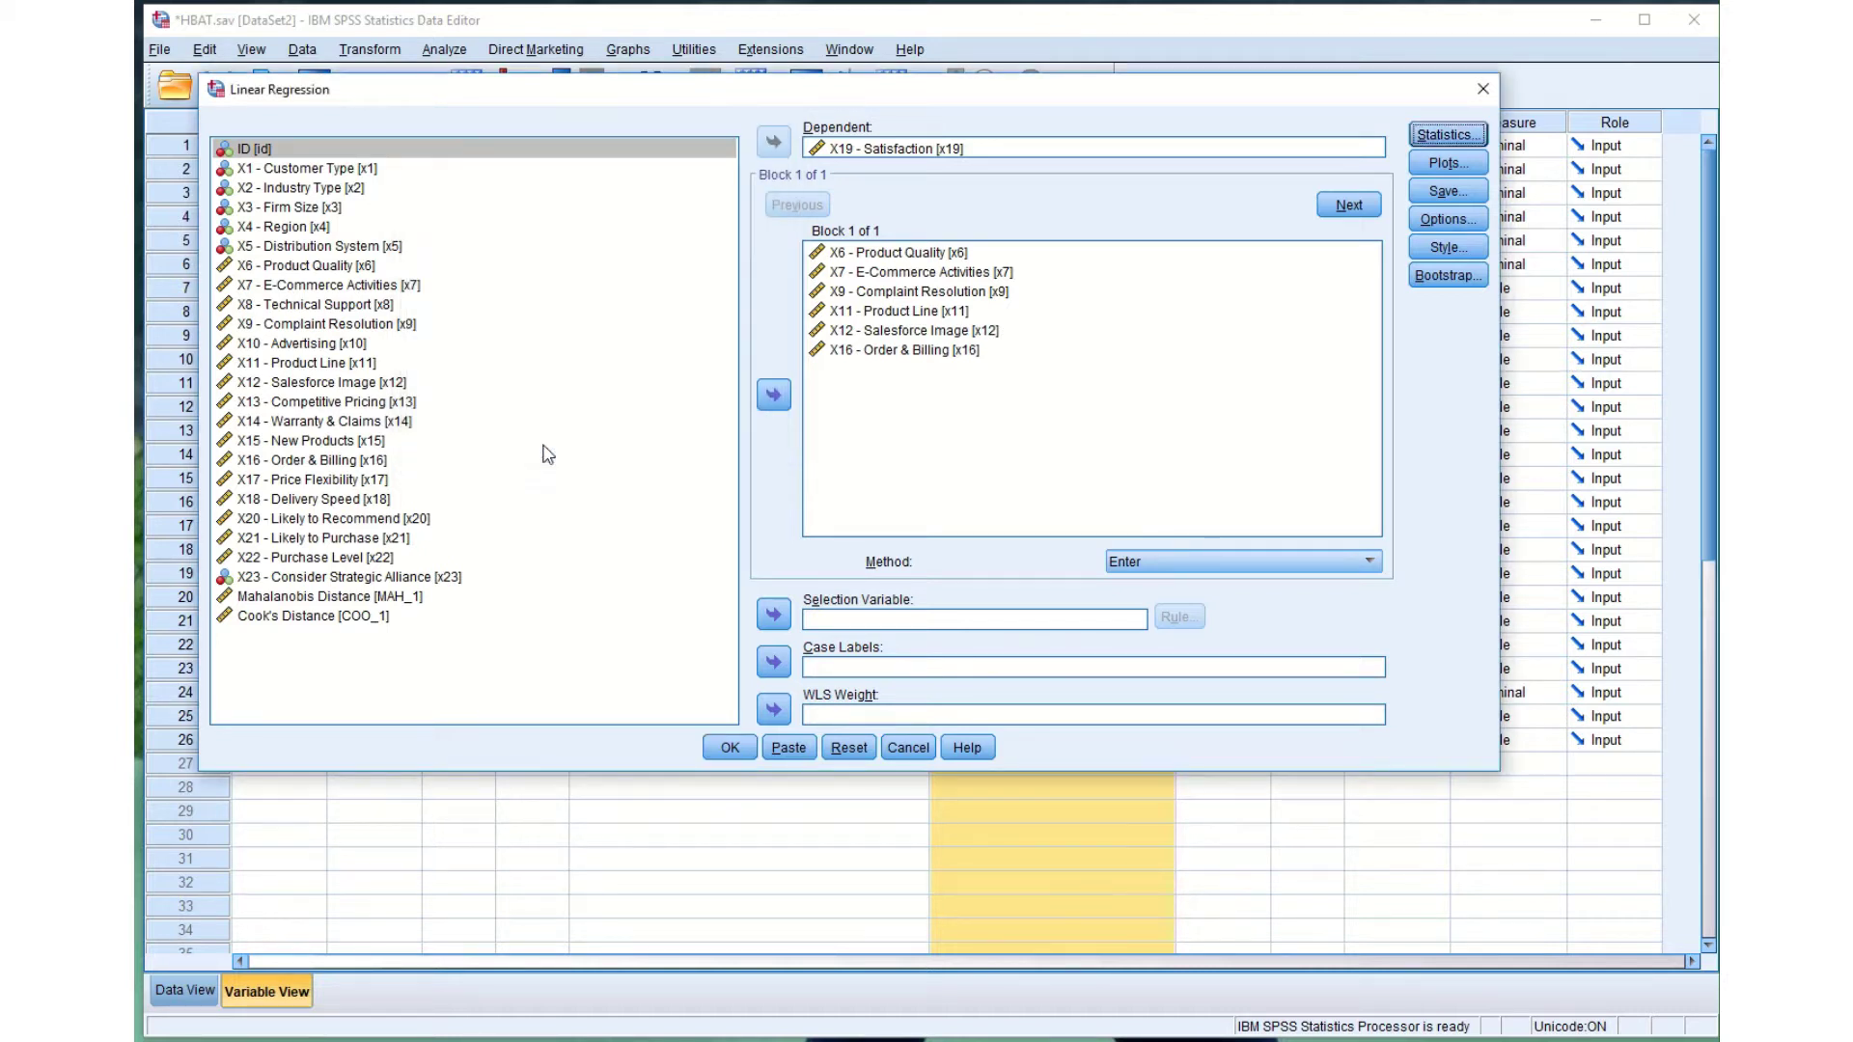
Accept the residual plots with *ZRESID on Y, *ZPRED on X and the normal probability plot enabled.
{"action": "left_click", "coordinate": [1458, 166]}
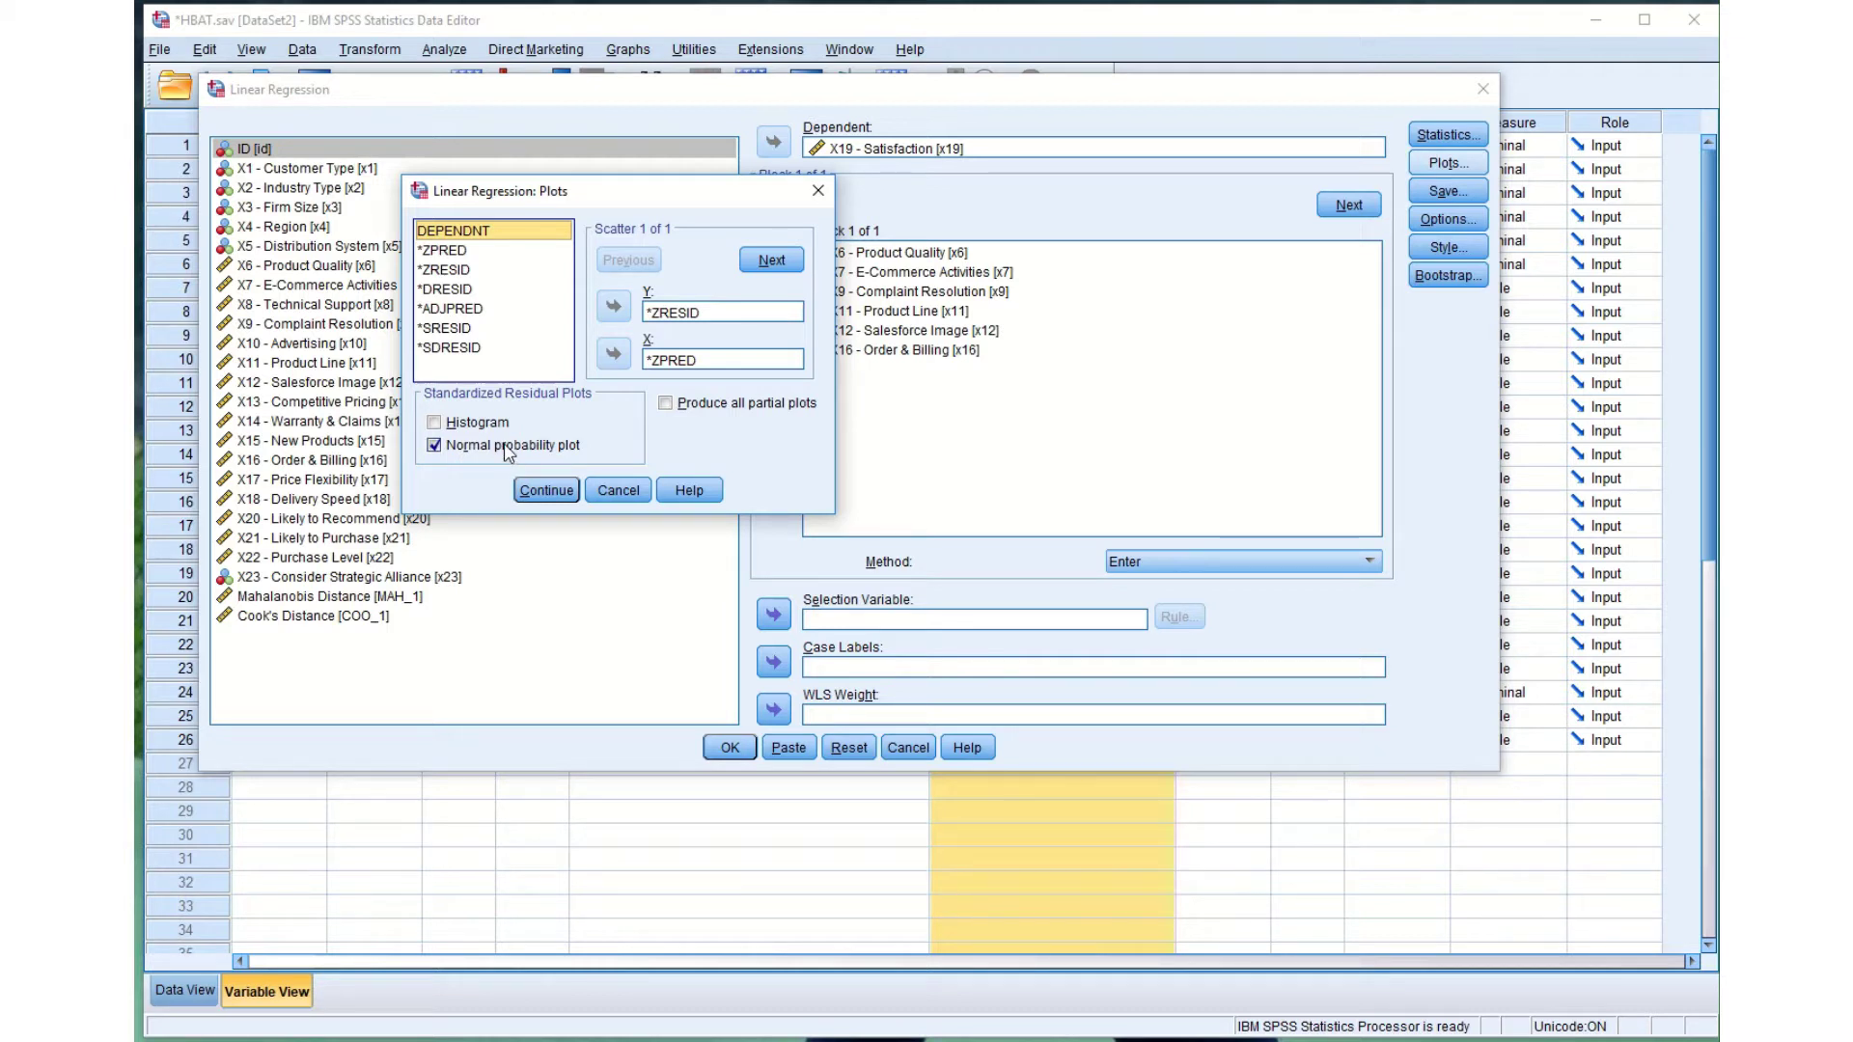
{"action": "left_click", "coordinate": [674, 320]}
{"action": "left_click", "coordinate": [670, 361]}
{"action": "left_click", "coordinate": [546, 492]}
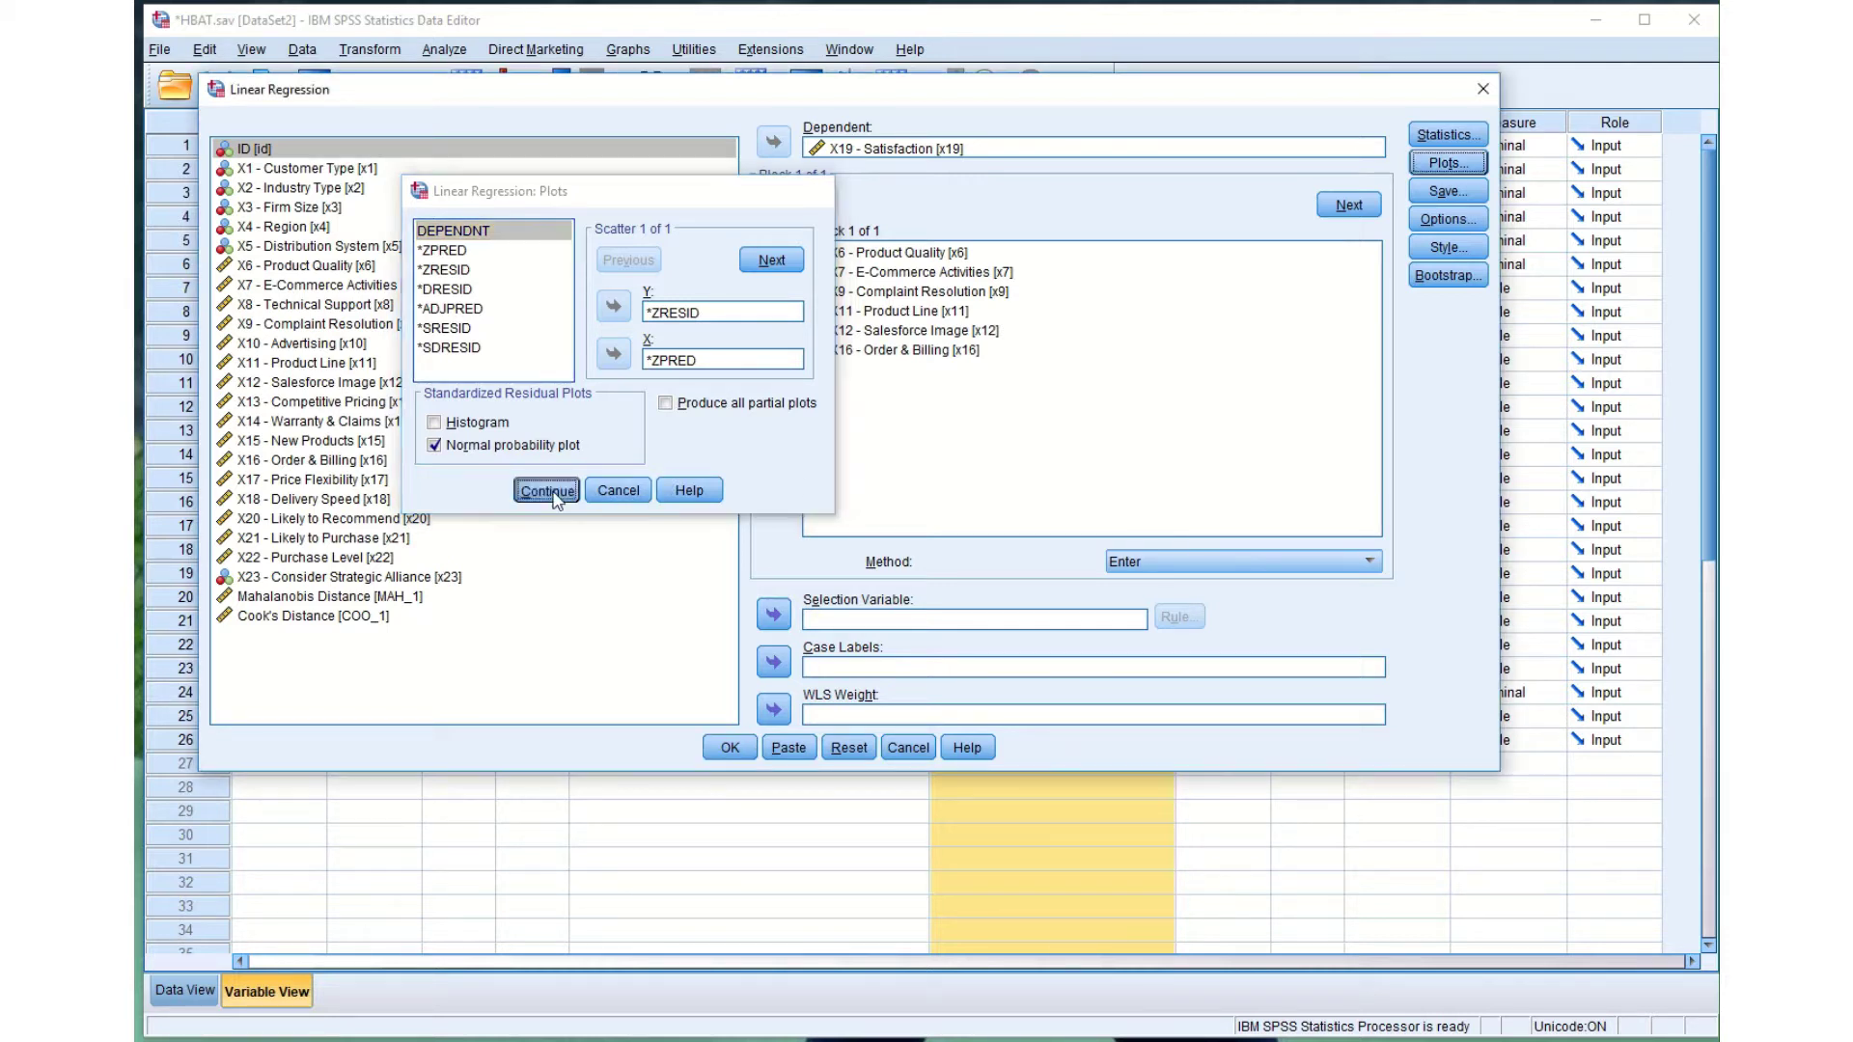
Keep Mahalanobis and Cook's distances as saved variables and run the linear regression.
{"action": "left_click", "coordinate": [1447, 193]}
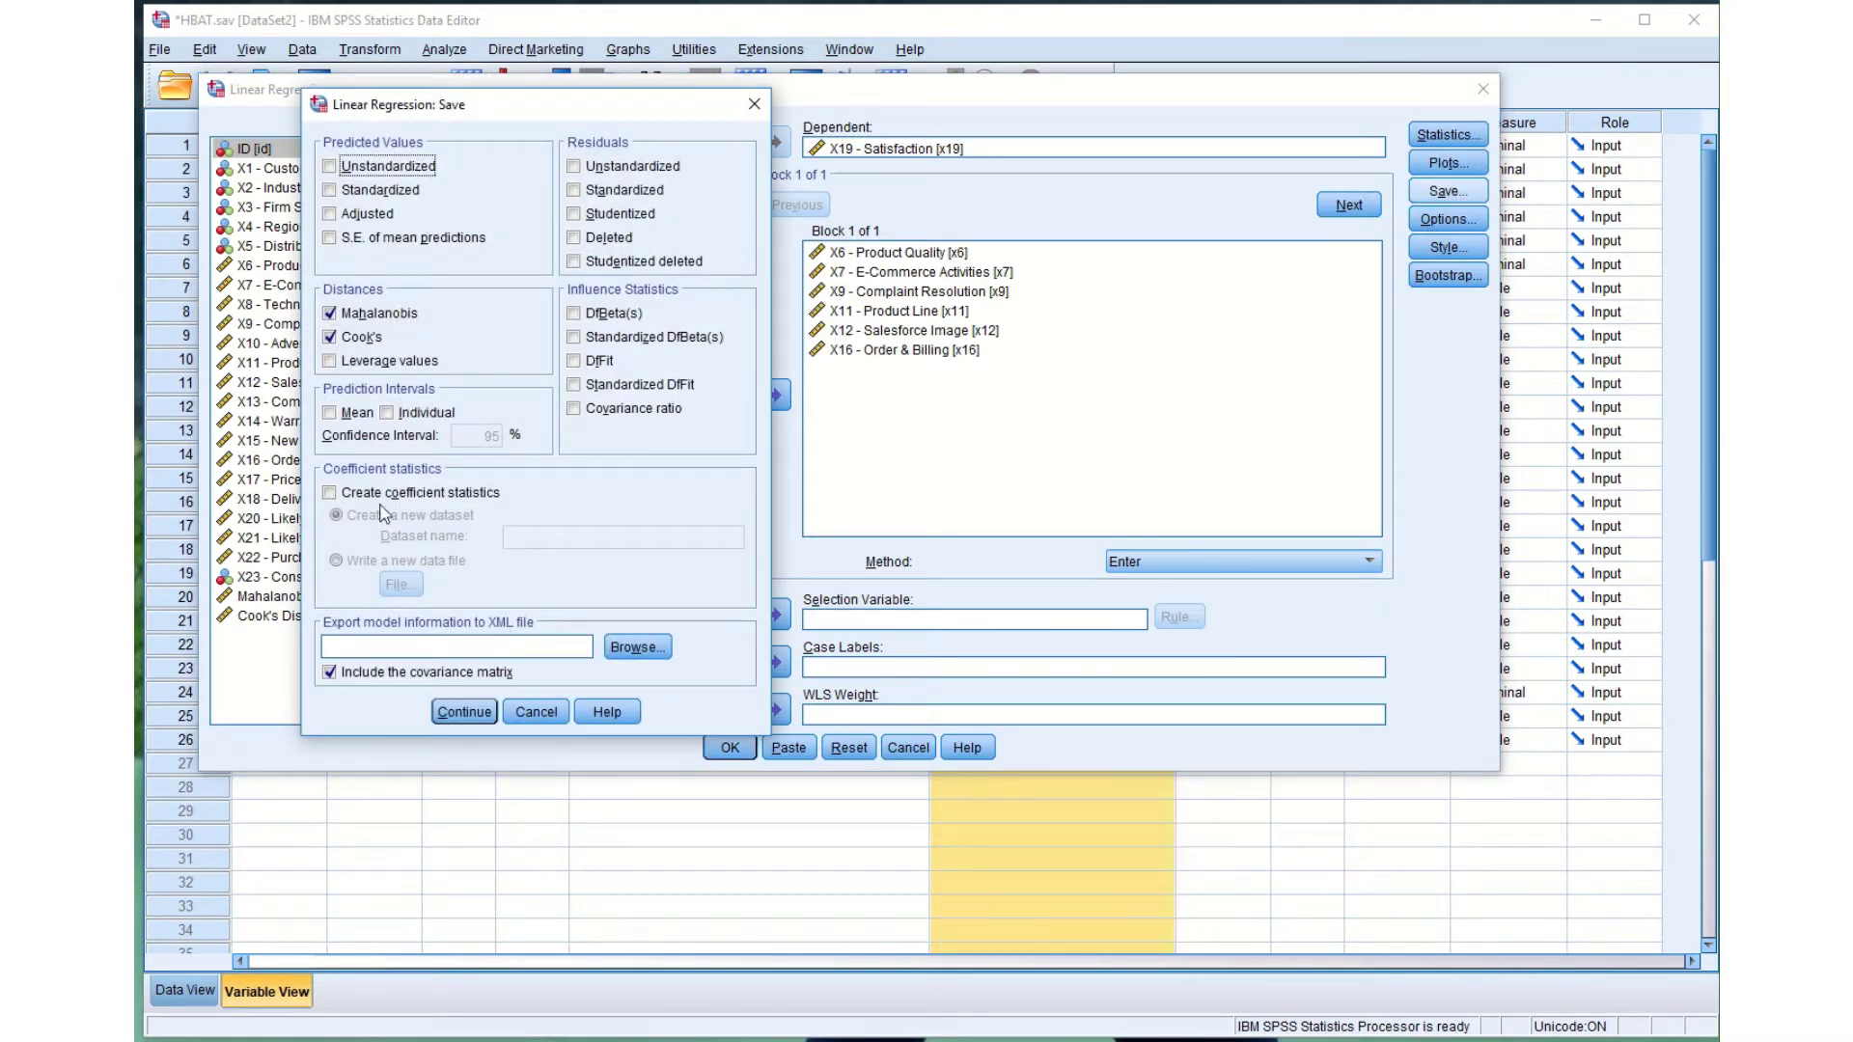
{"action": "left_click_drag", "start_coordinate": [474, 104], "coordinate": [743, 99]}
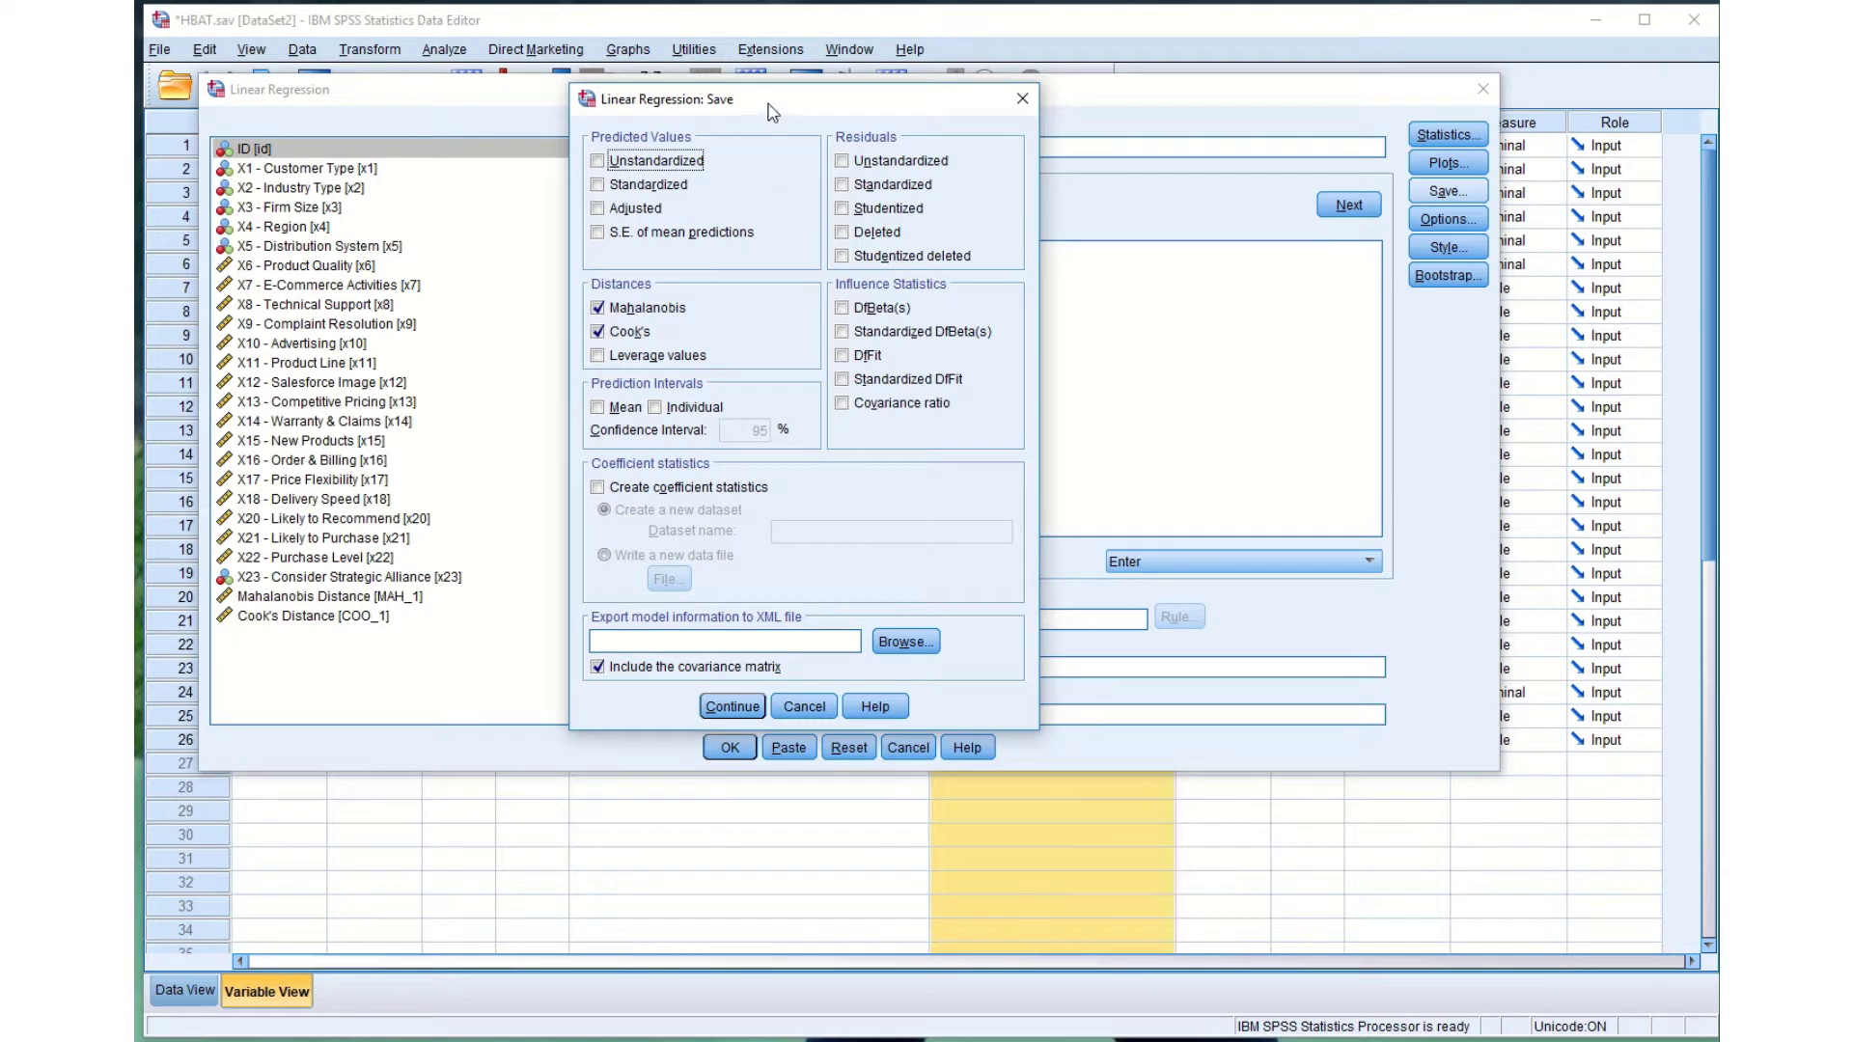
{"action": "left_click_drag", "start_coordinate": [767, 106], "coordinate": [683, 108]}
{"action": "double_click", "coordinate": [528, 312]}
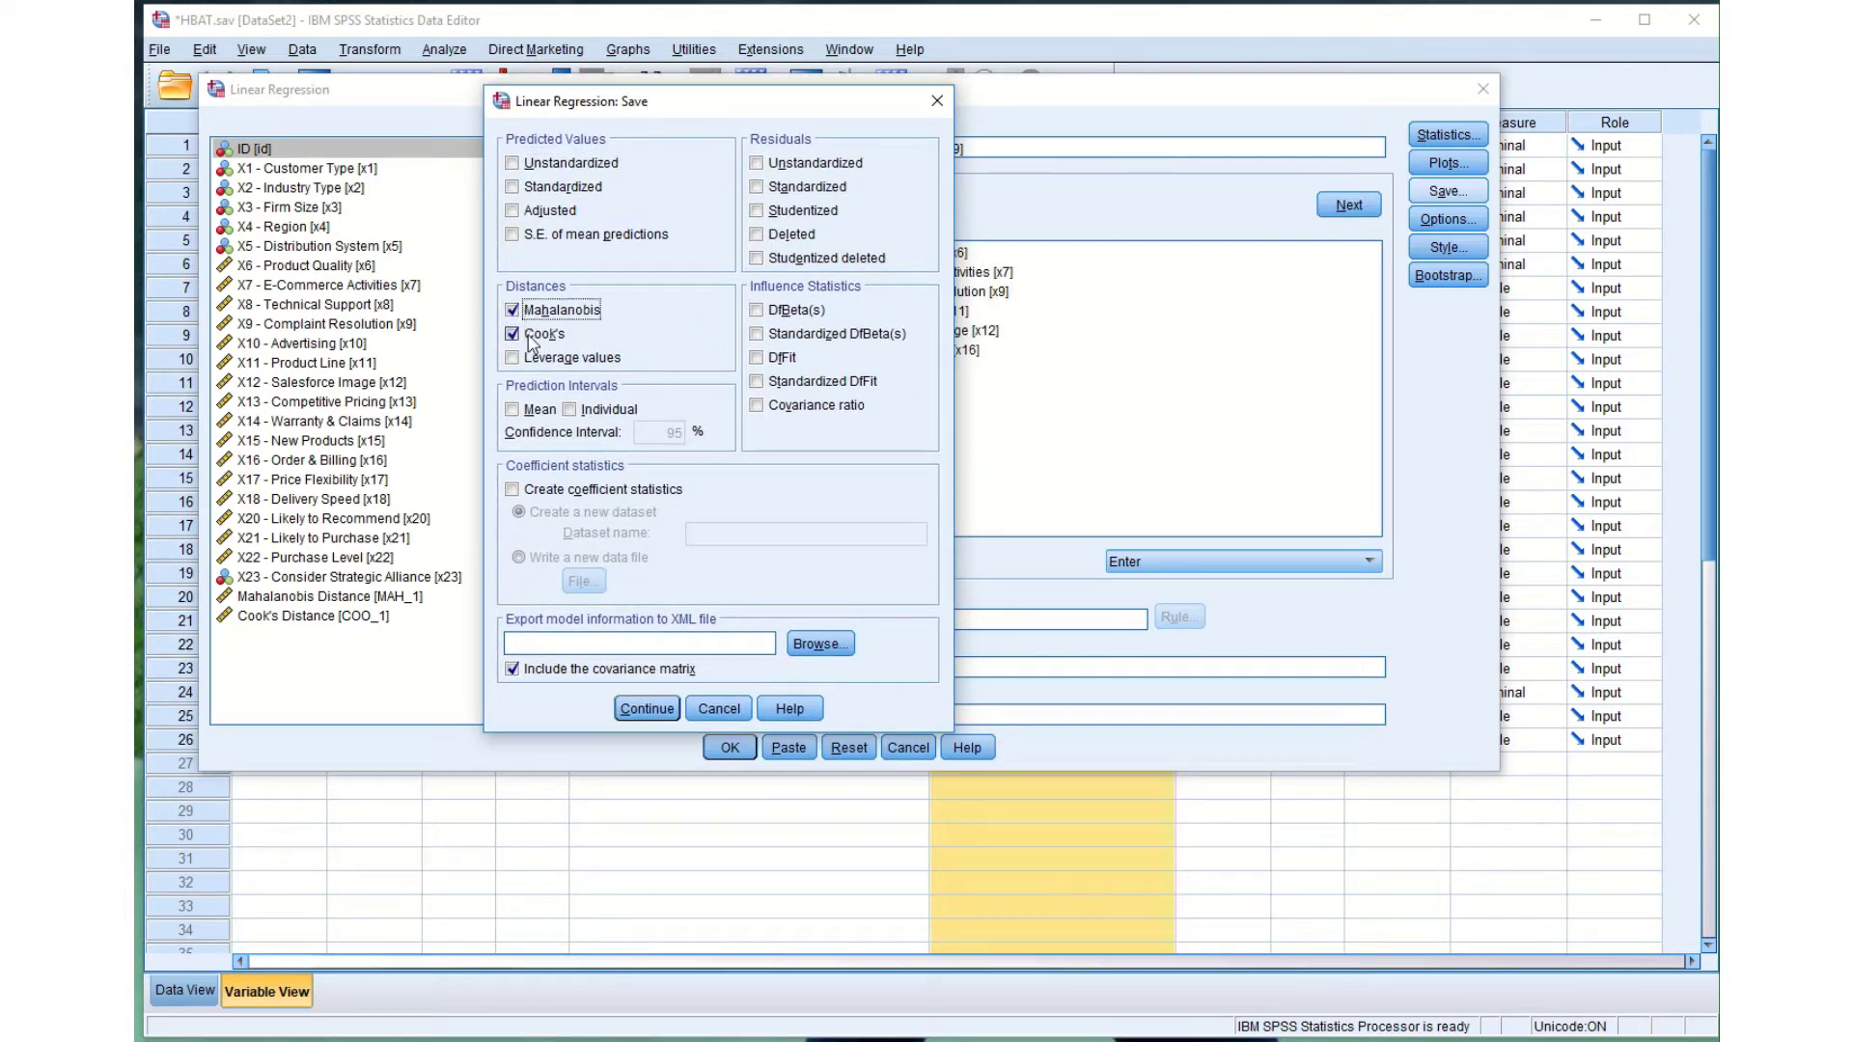
{"action": "double_click", "coordinate": [531, 335]}
{"action": "left_click", "coordinate": [638, 714]}
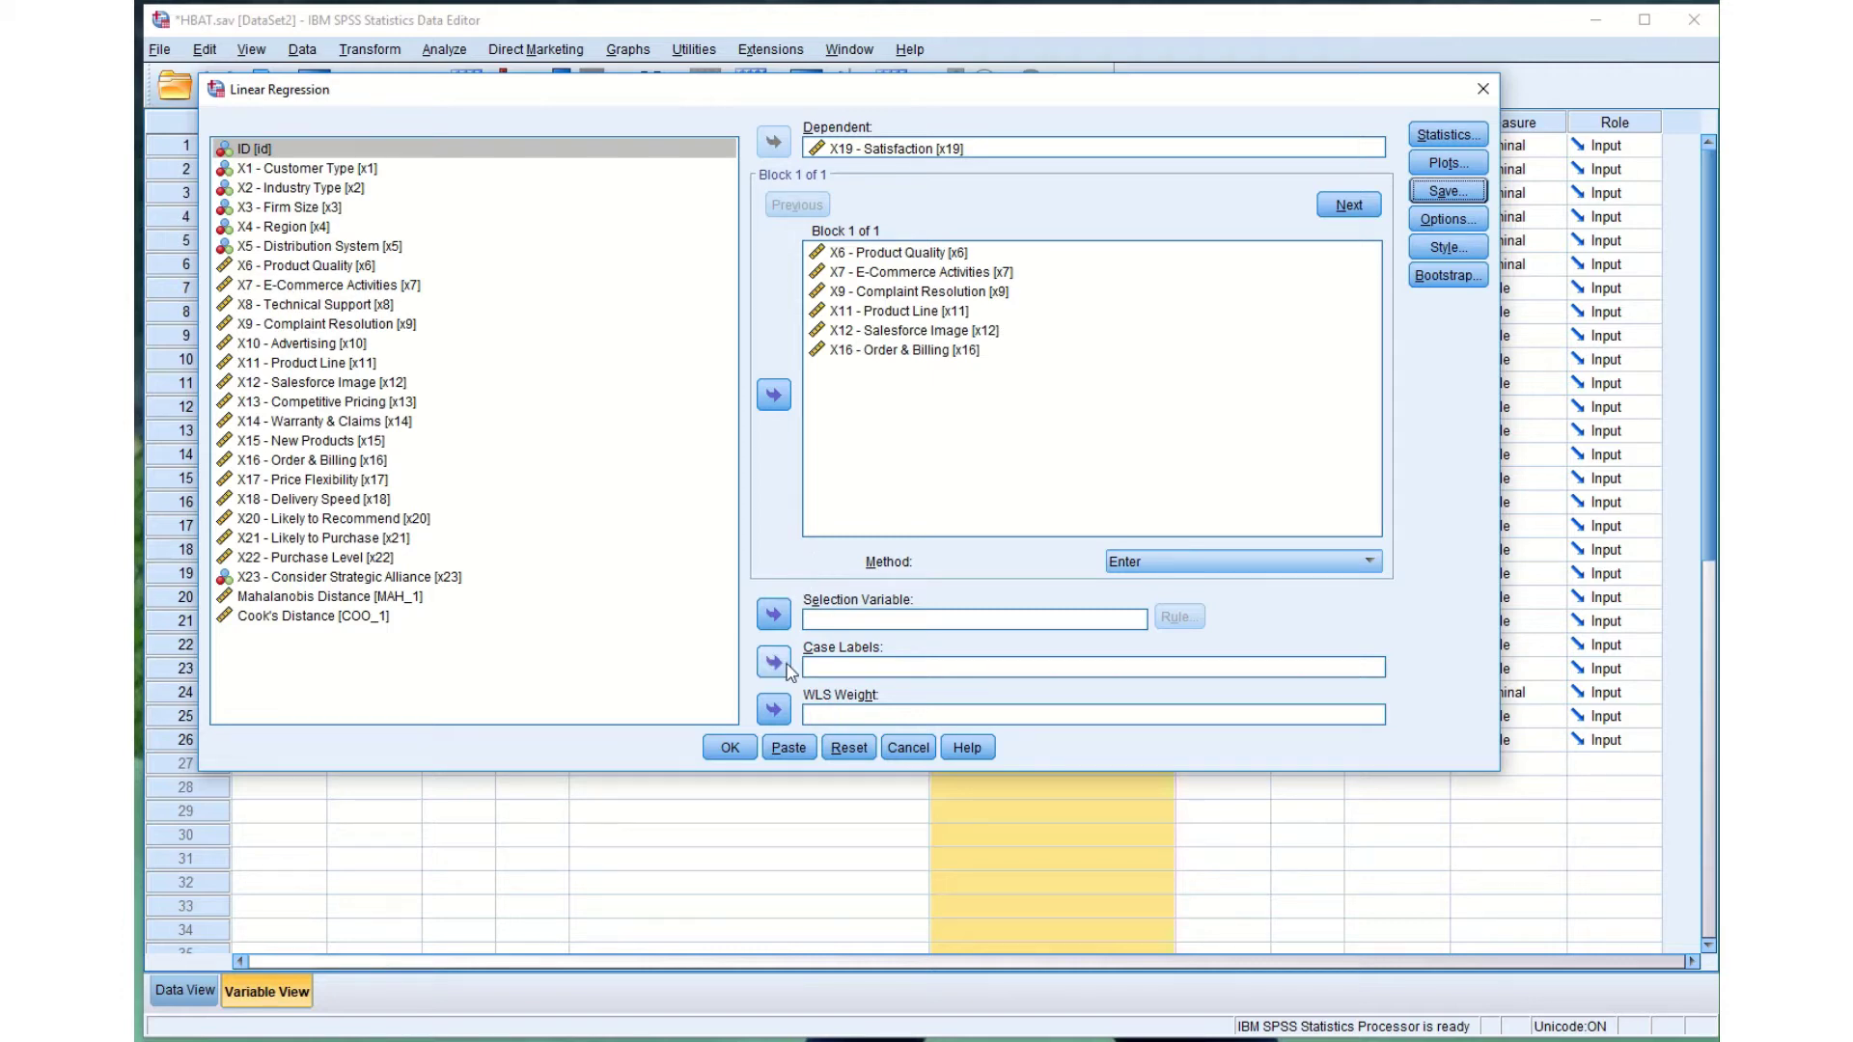
{"action": "left_click", "coordinate": [730, 749]}
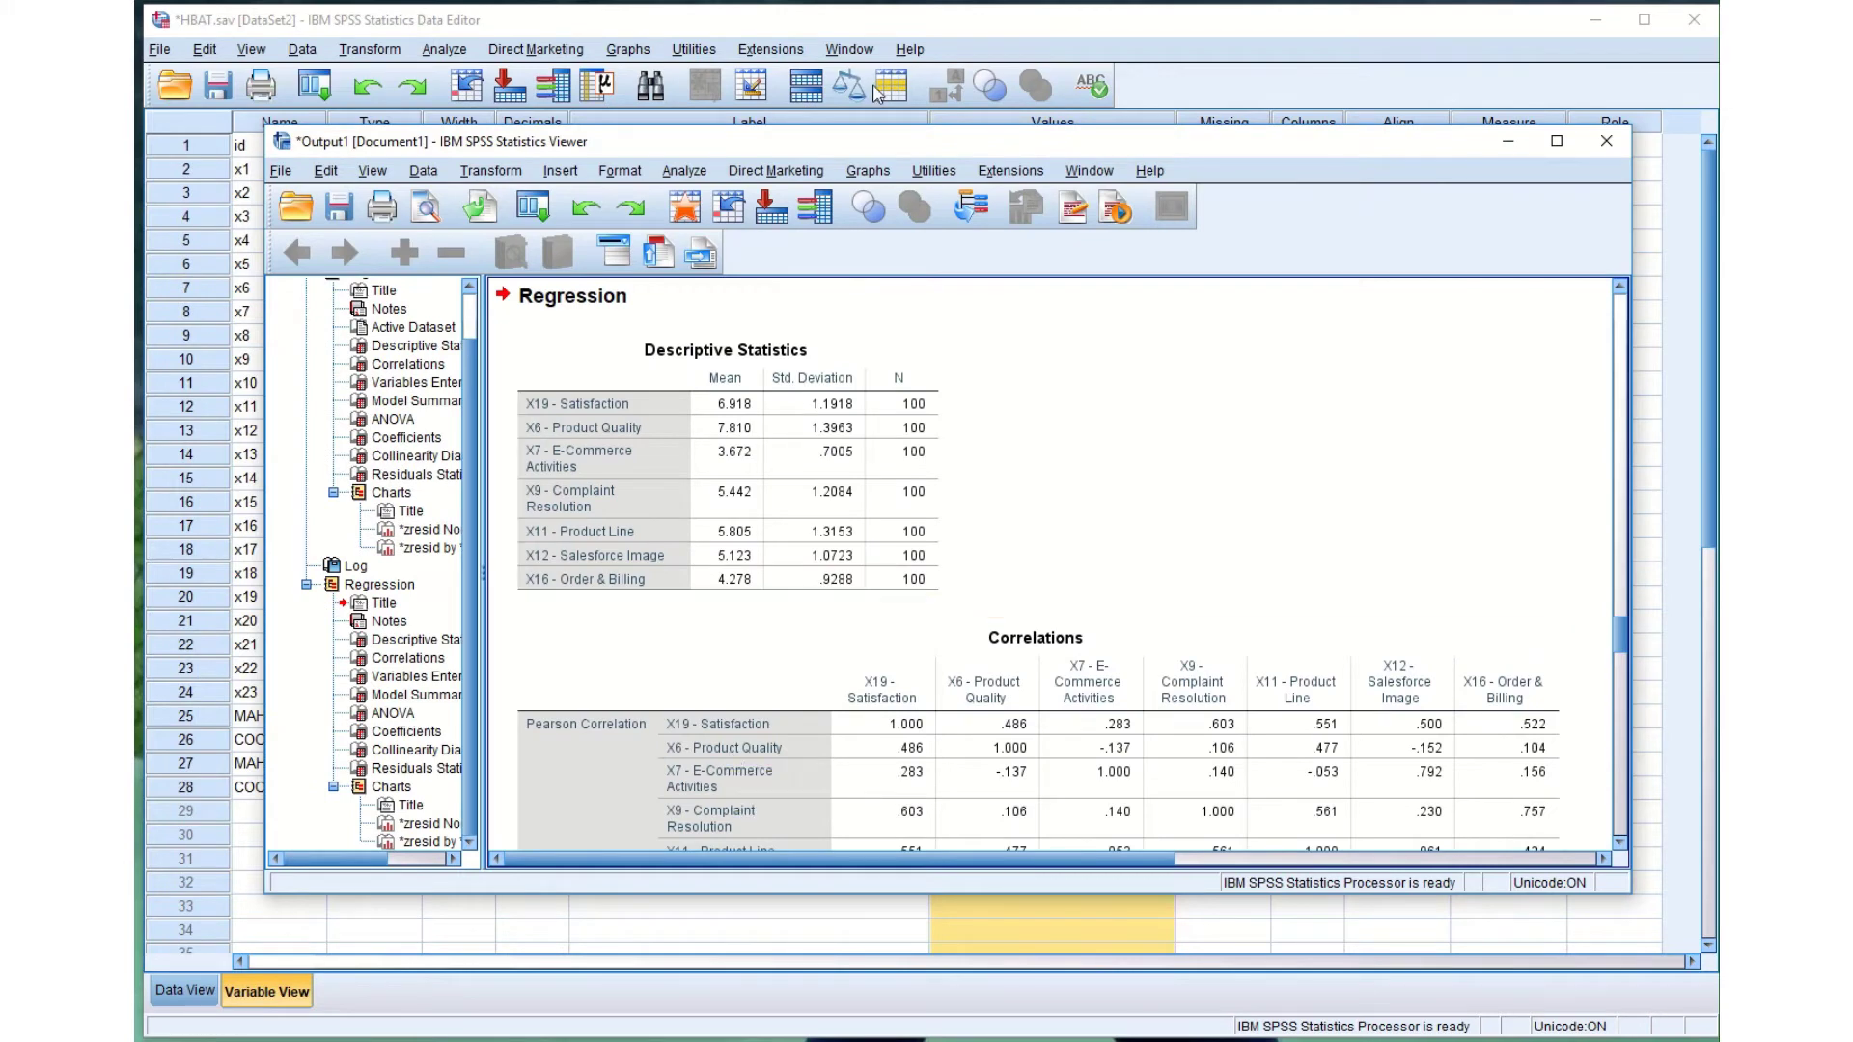
Uncover the variable list and select the newly saved Mahalanobis and Cook's distance variables in rows 27 and 28.
{"action": "left_click_drag", "start_coordinate": [836, 155], "coordinate": [1260, 44]}
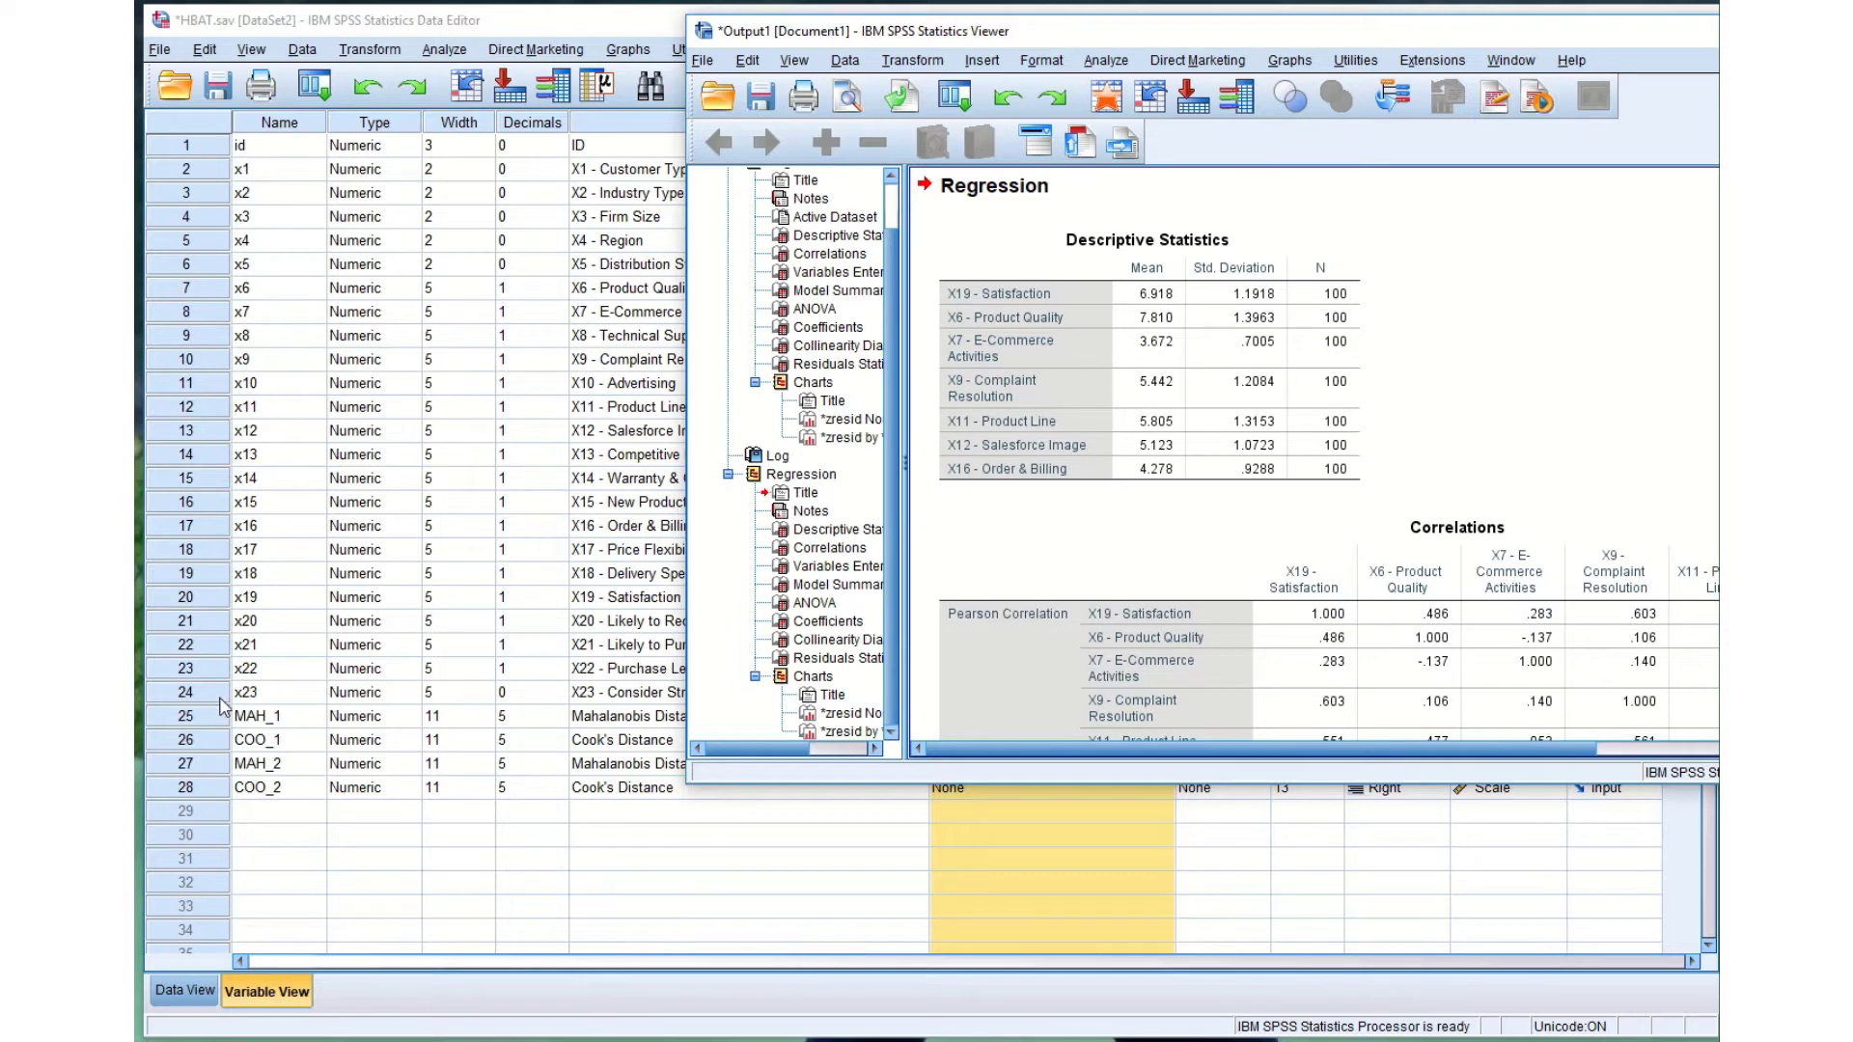
{"action": "left_click", "coordinate": [190, 765]}
{"action": "left_click", "coordinate": [190, 764]}
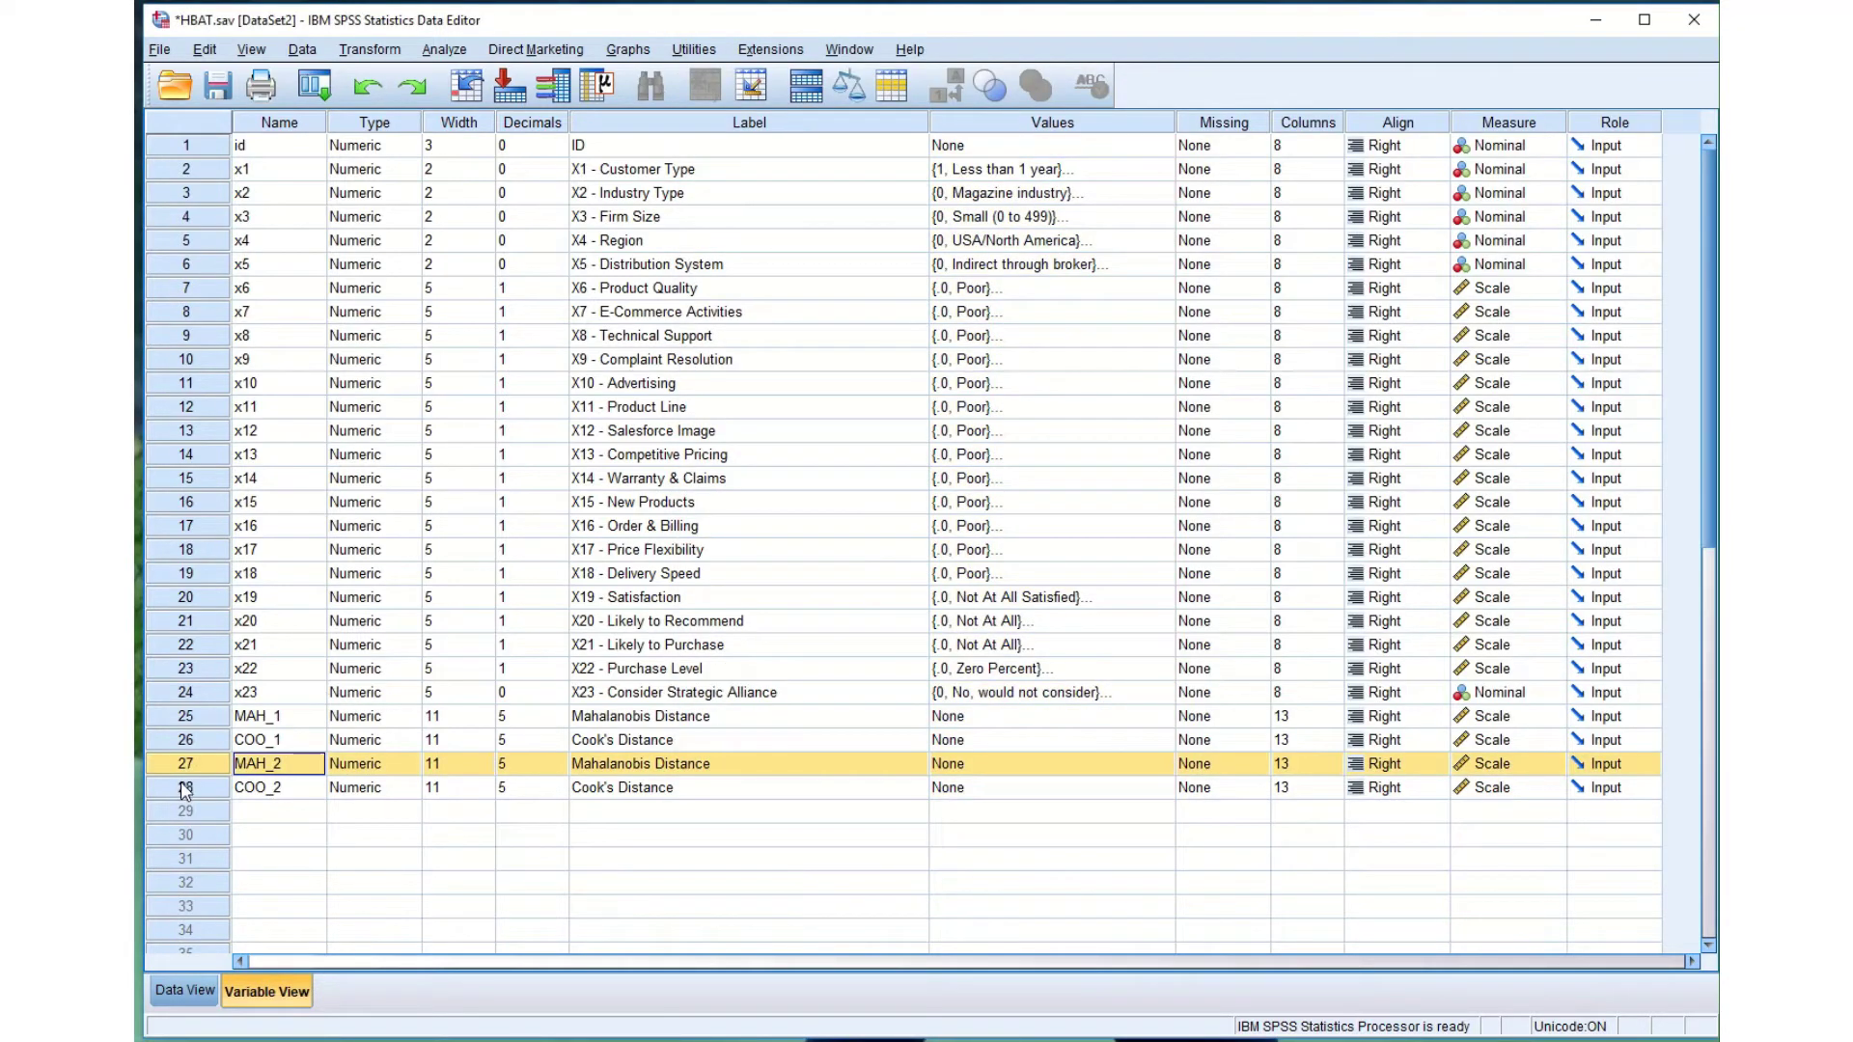
{"action": "left_click", "coordinate": [185, 789]}
{"action": "left_click", "coordinate": [179, 765]}
{"action": "left_click", "coordinate": [179, 787], "text": "shift"}
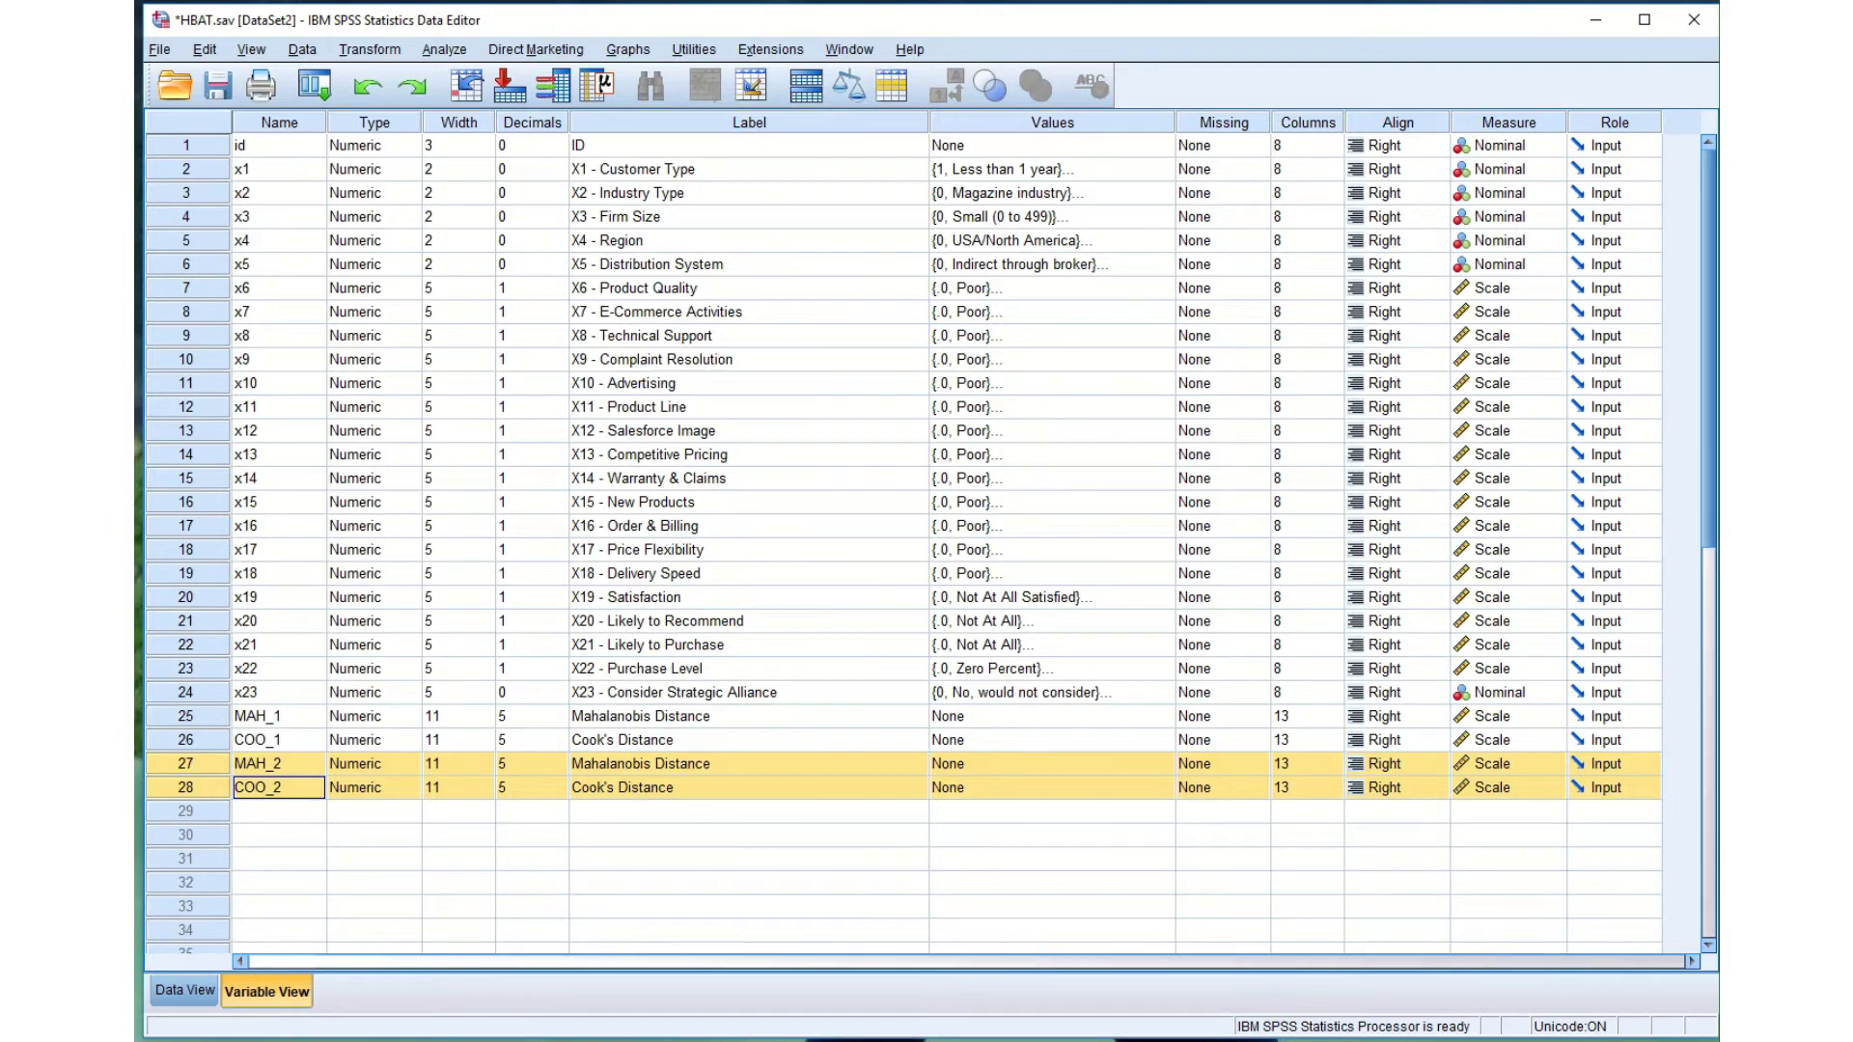
Bring the regression output back into view, enlarge its window and examine the Descriptive Statistics table.
{"action": "left_click_drag", "start_coordinate": [1543, 49], "coordinate": [1344, 49]}
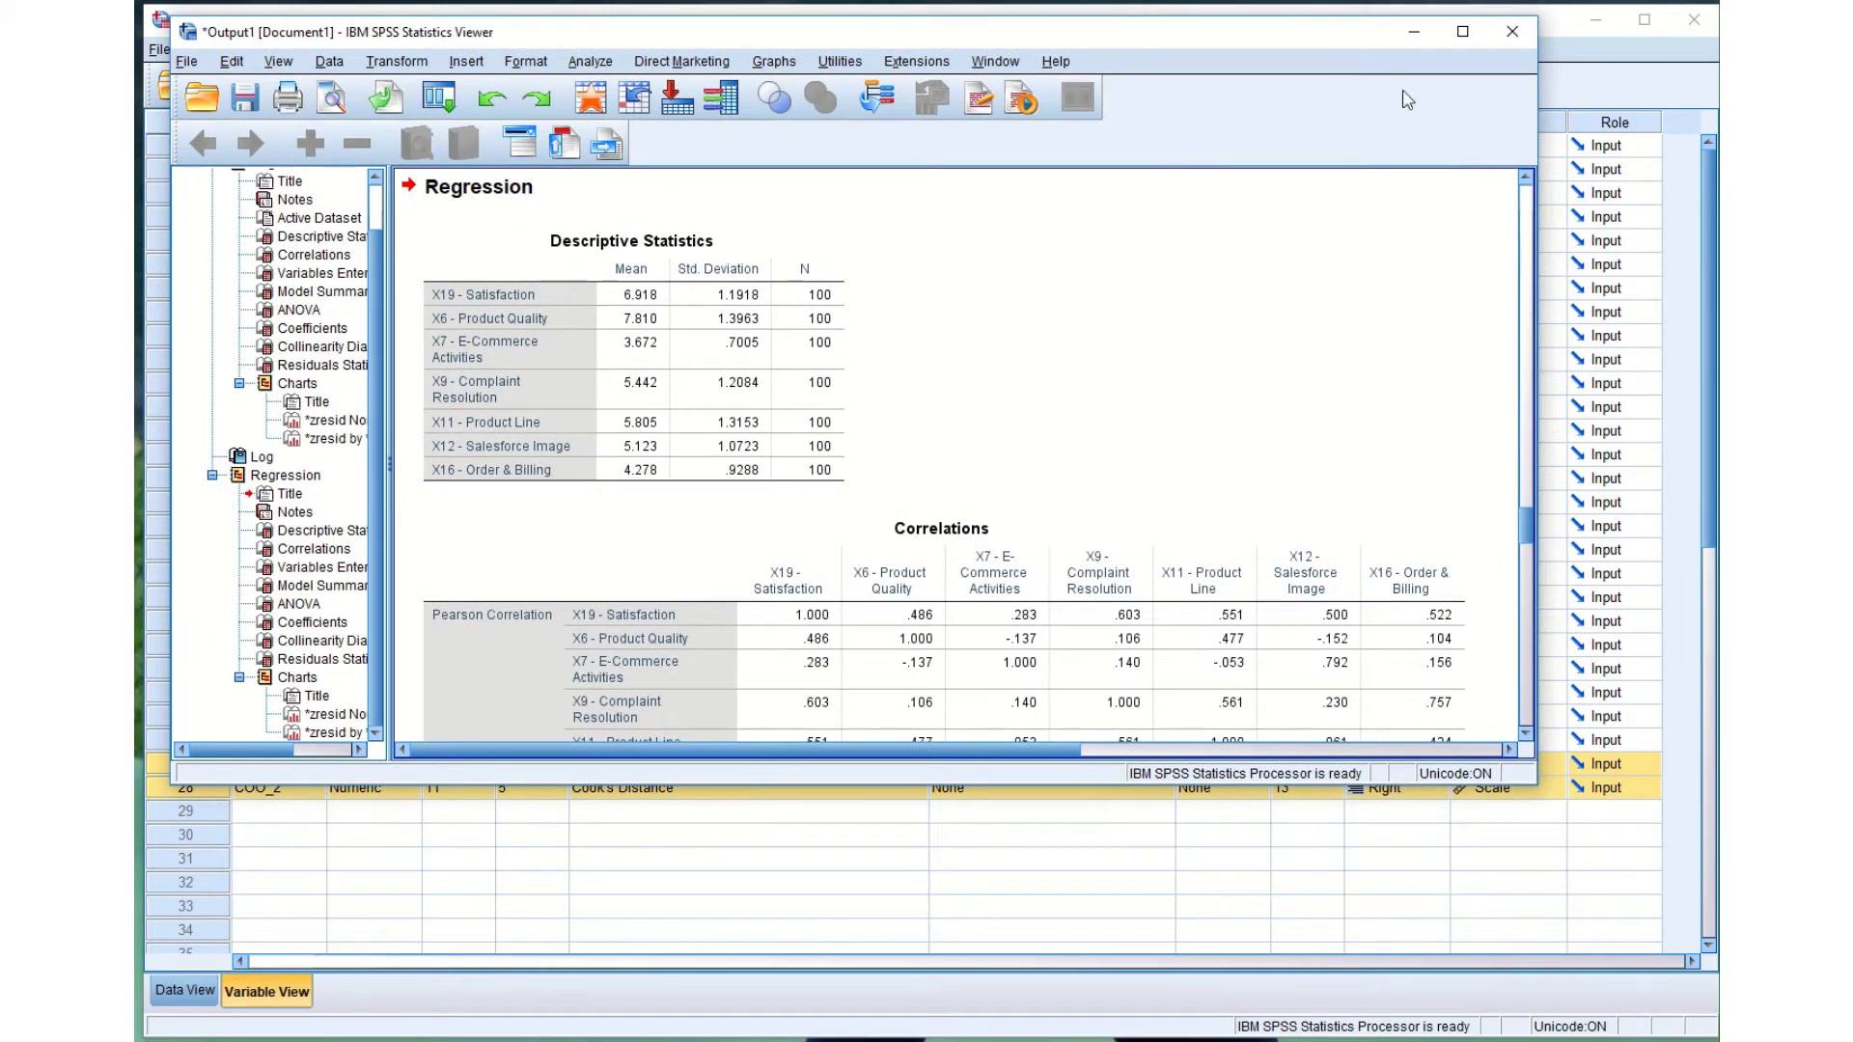
{"action": "left_click_drag", "start_coordinate": [1534, 792], "coordinate": [1696, 1034]}
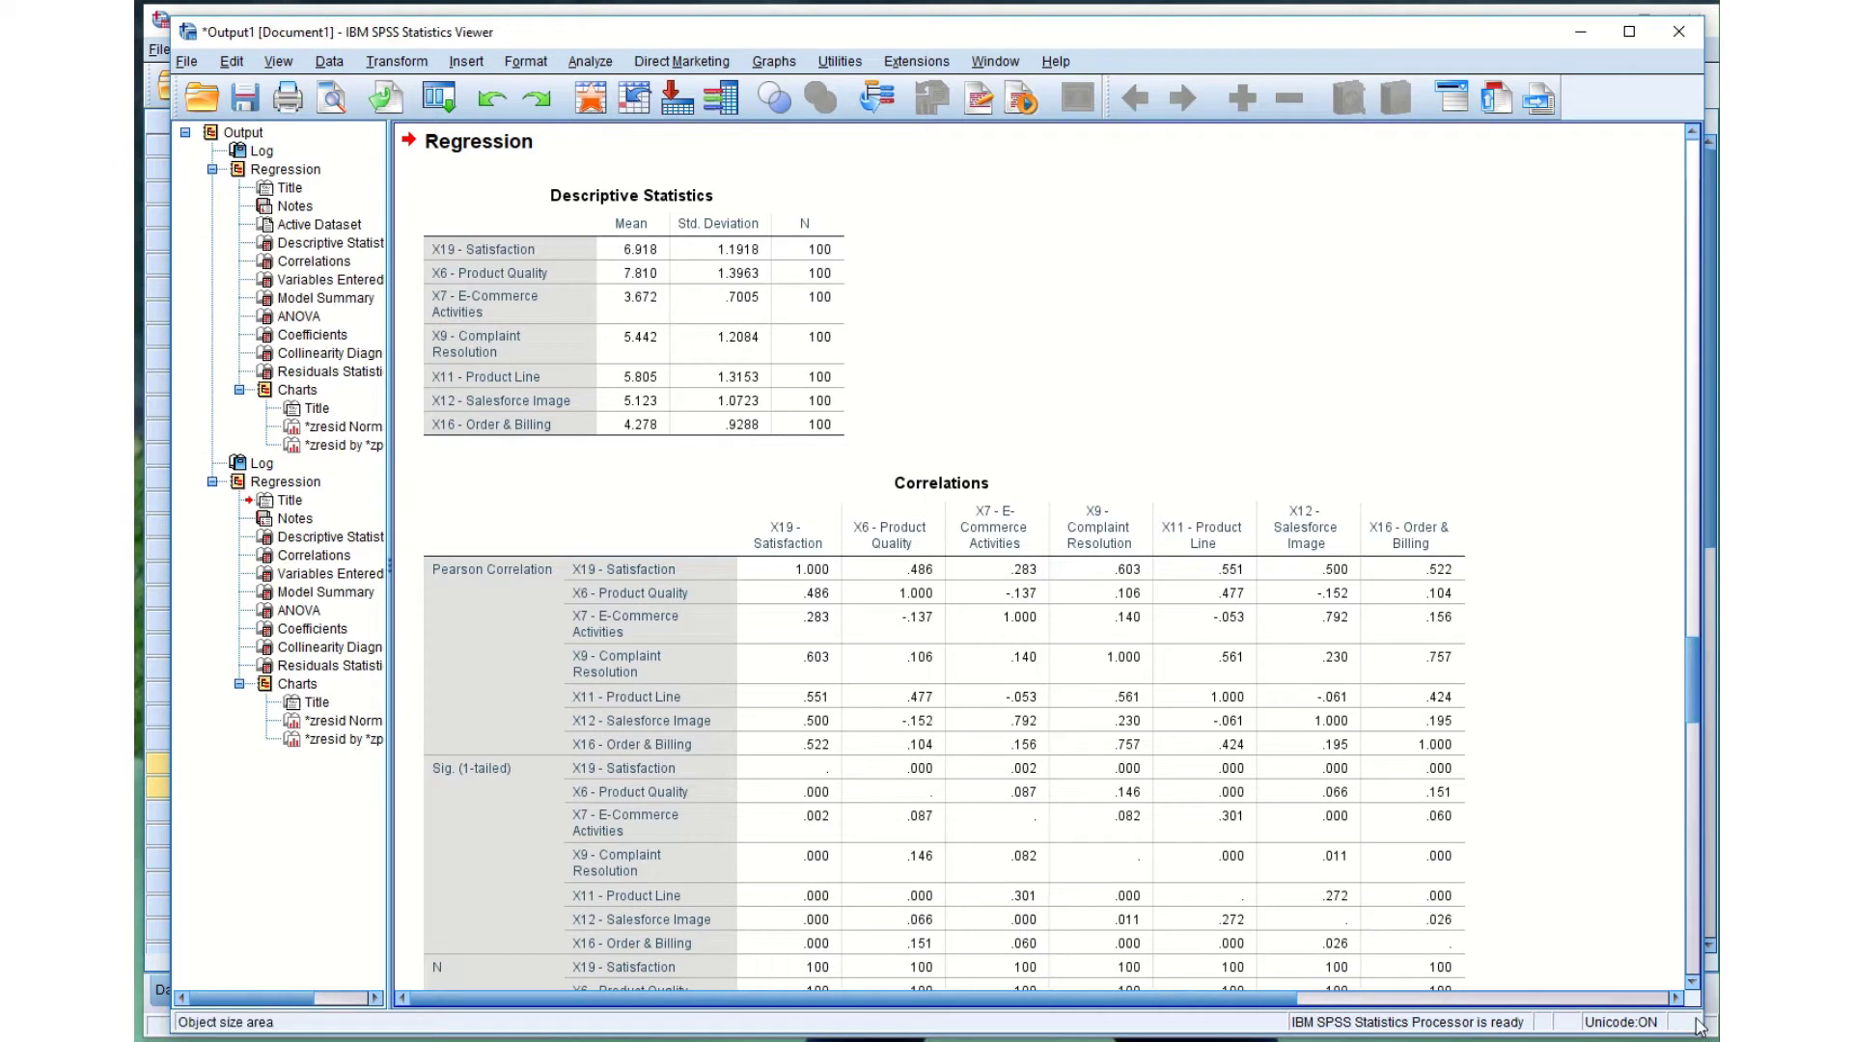
{"action": "left_click", "coordinate": [1402, 485]}
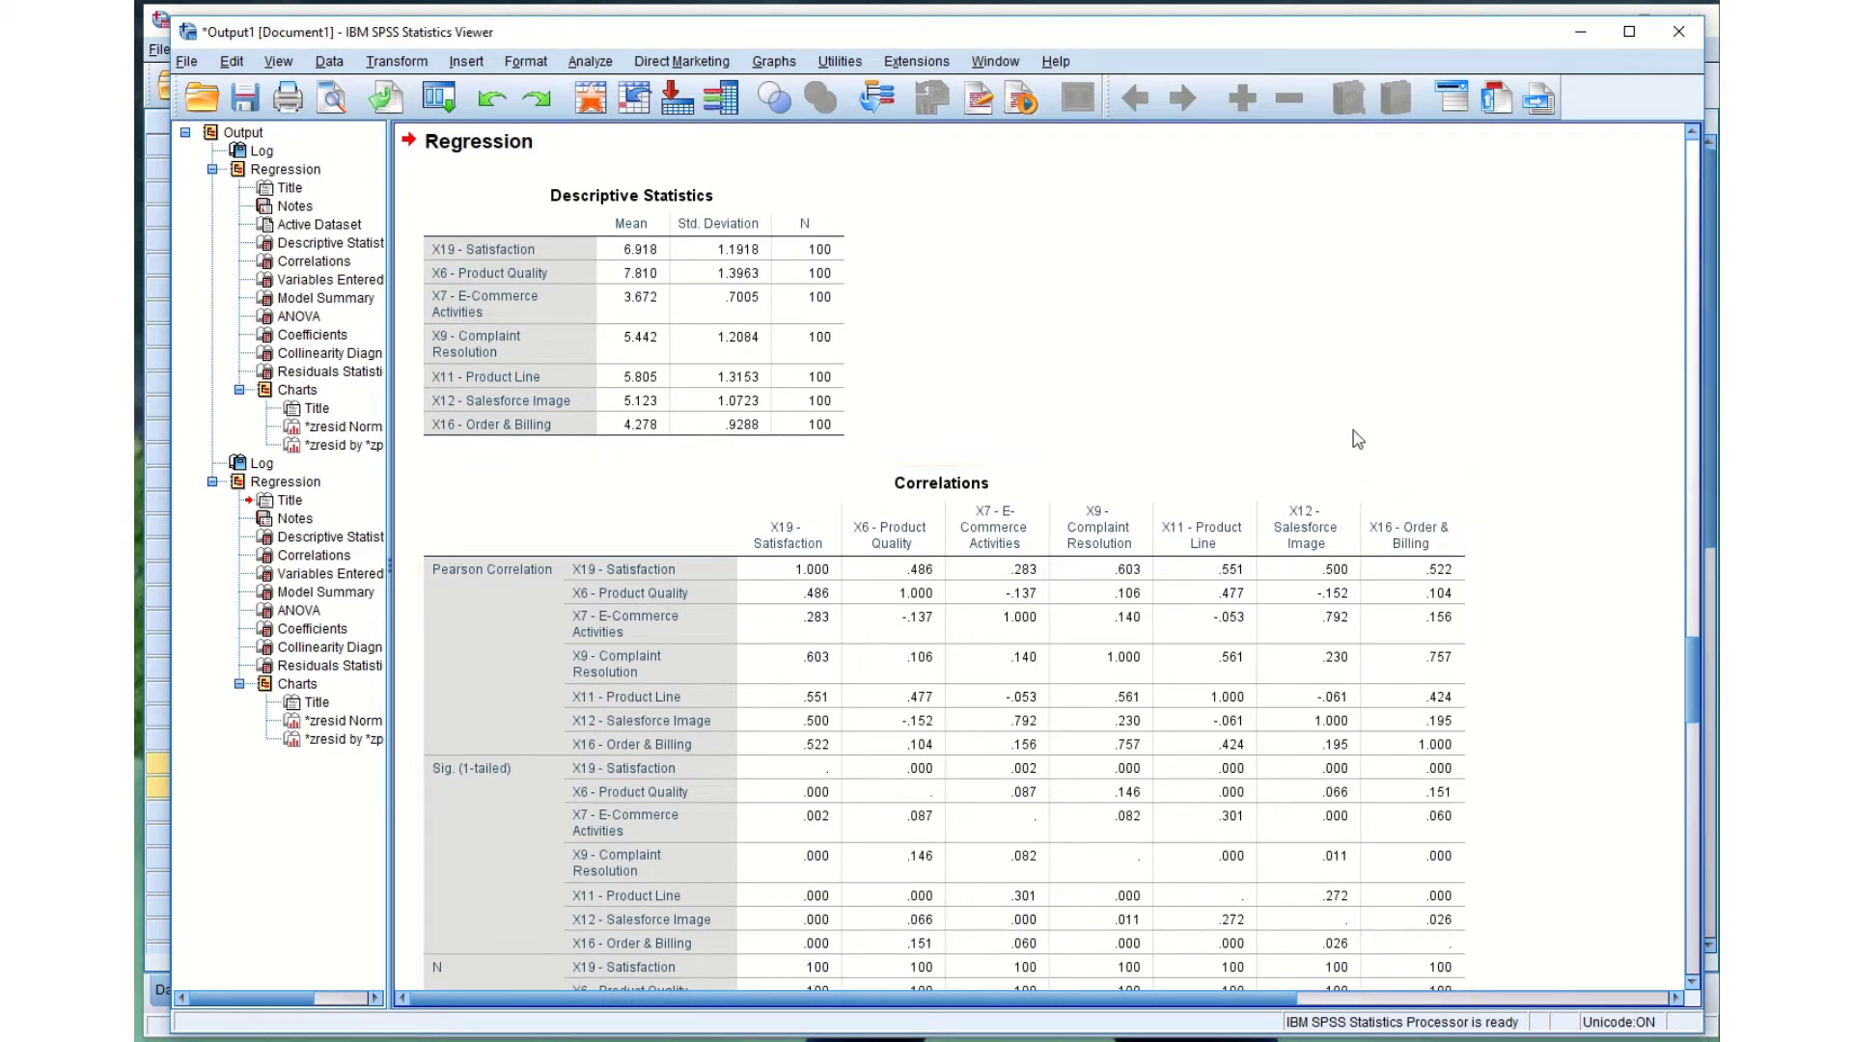
{"action": "left_click", "coordinate": [769, 342]}
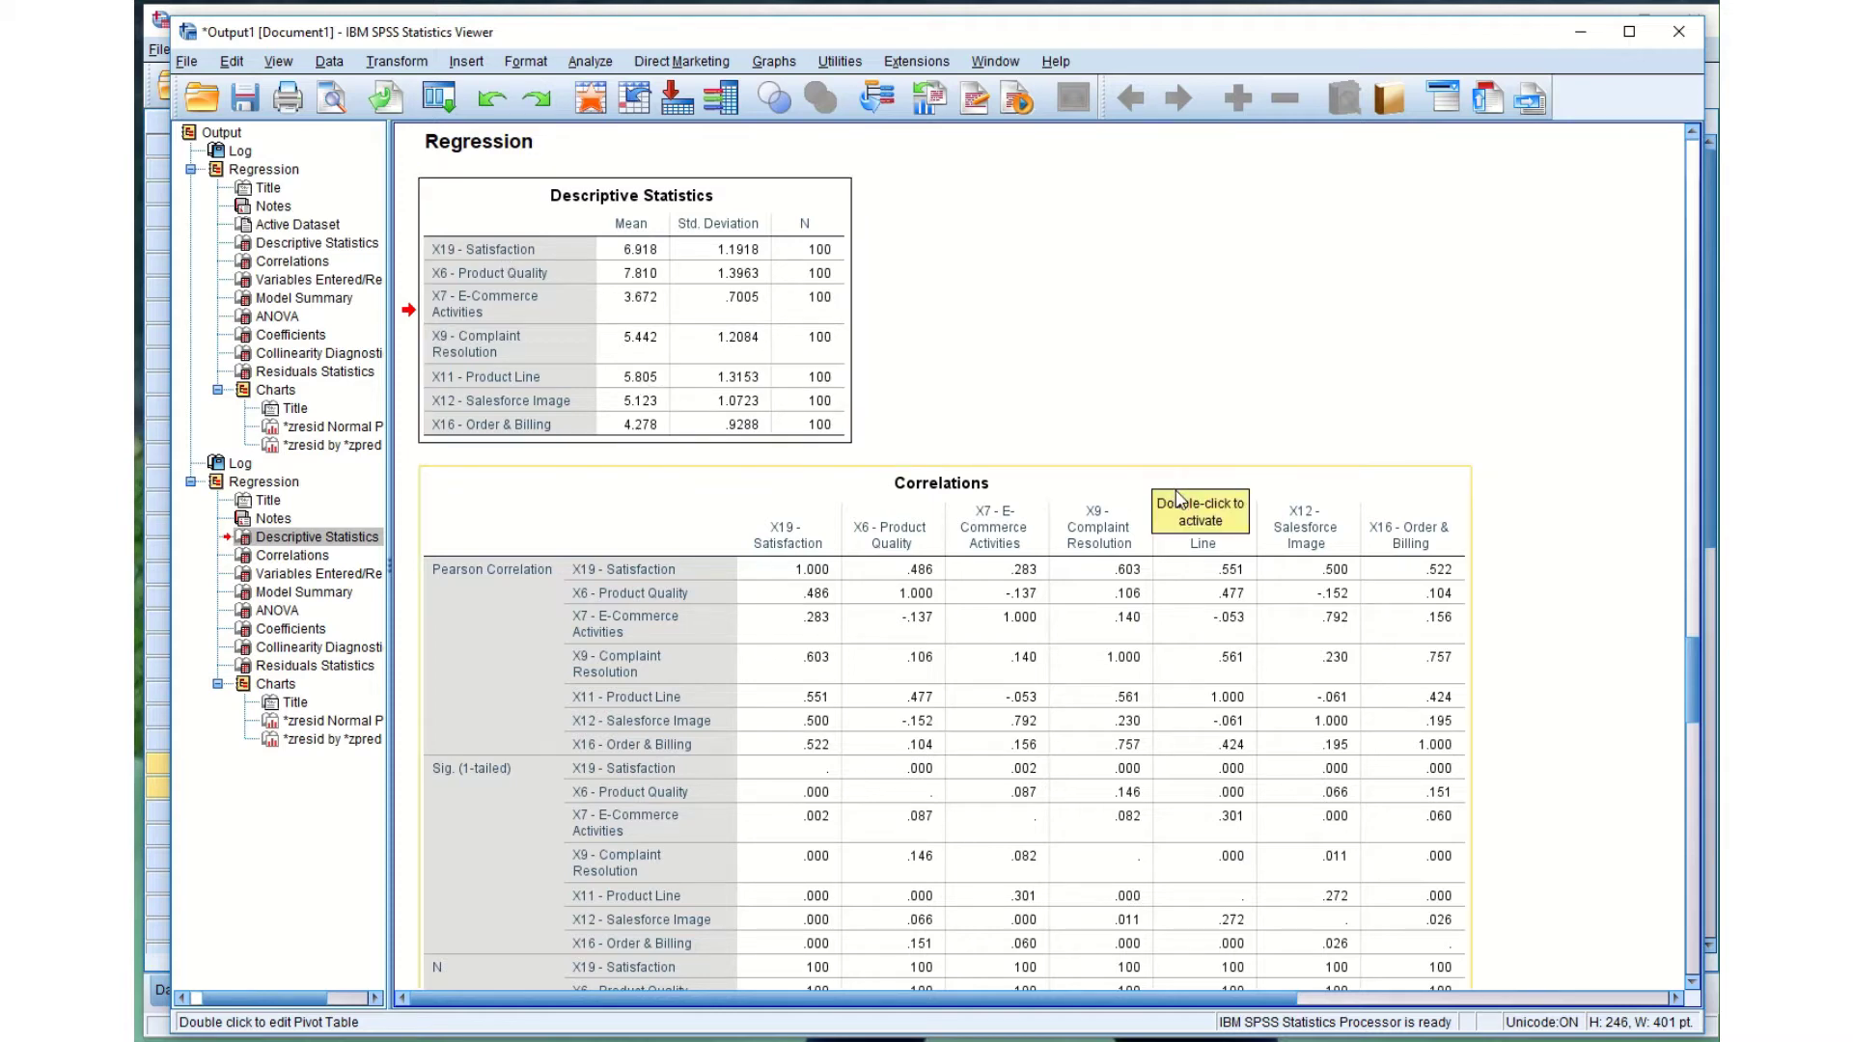
Examine the Correlations table for the relationships between X19 - Satisfaction and the predictors.
{"action": "scroll", "coordinate": [1177, 498], "scroll_direction": "down", "scroll_amount": 2}
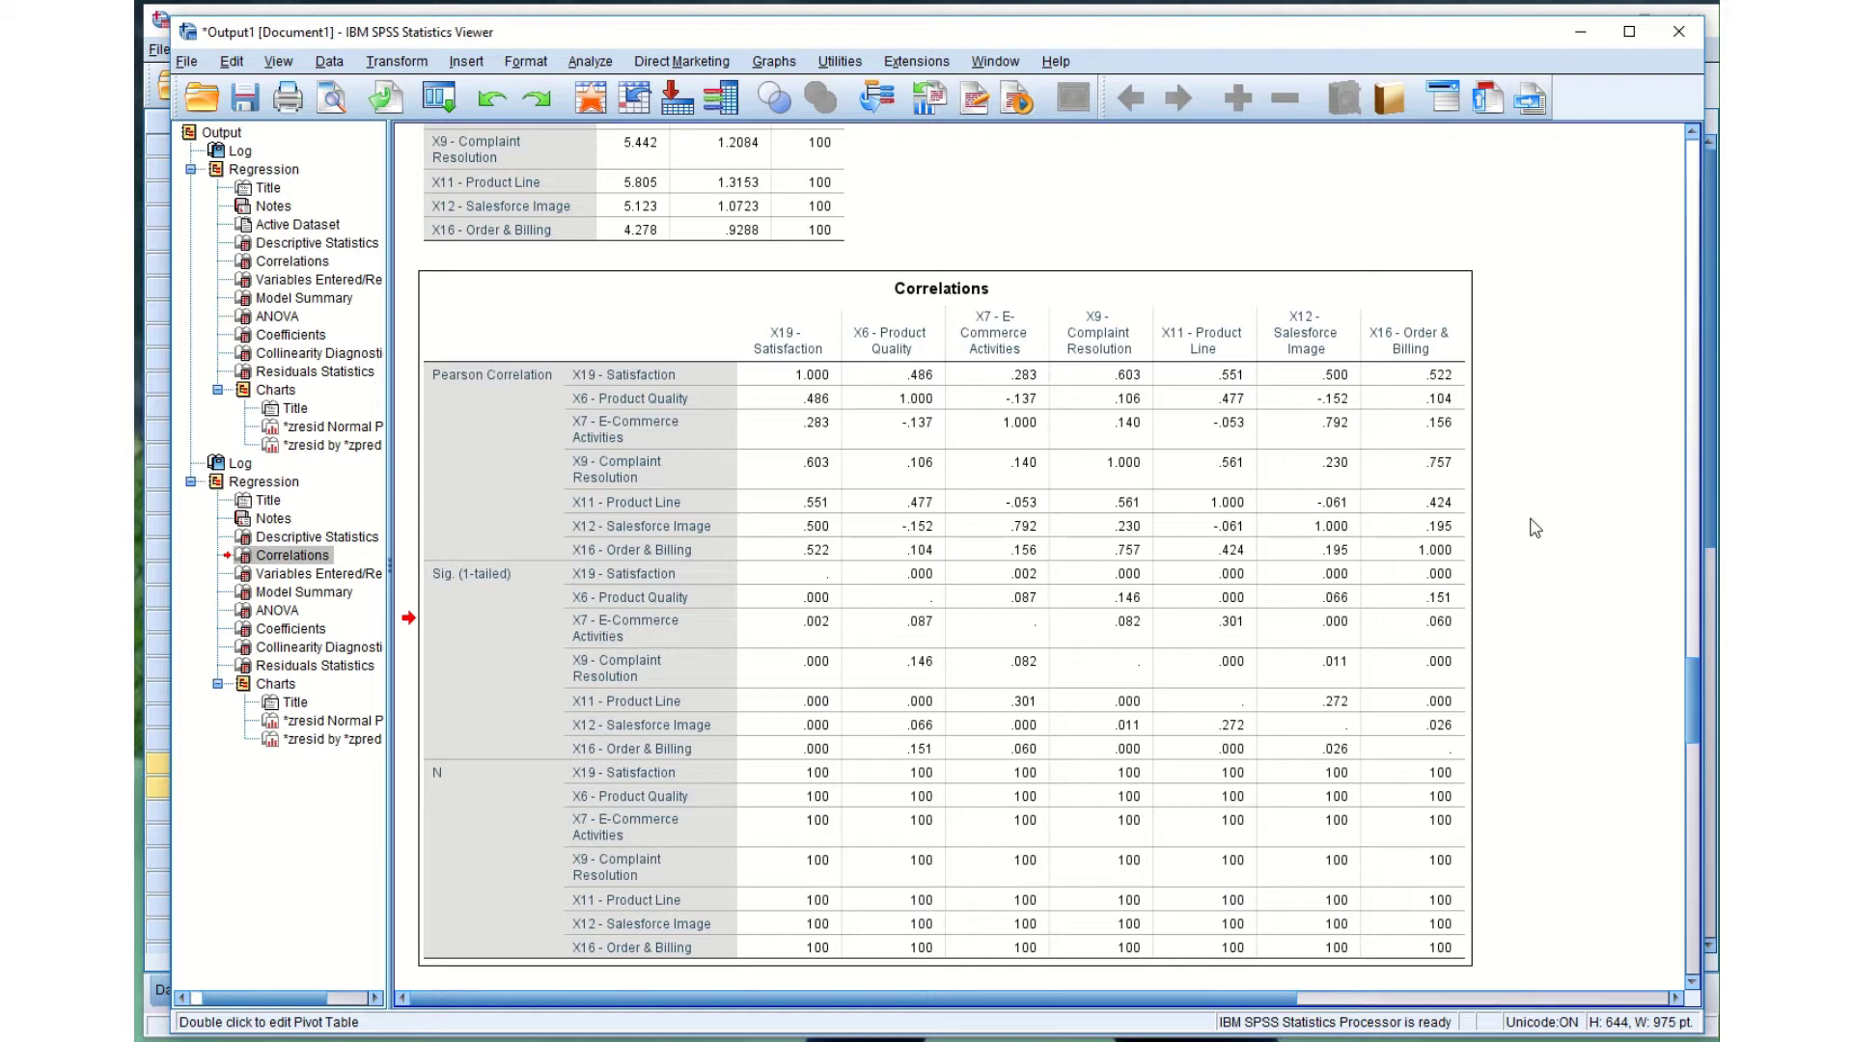
{"action": "left_click", "coordinate": [1295, 515]}
{"action": "scroll", "coordinate": [1502, 461], "scroll_direction": "down", "scroll_amount": 3}
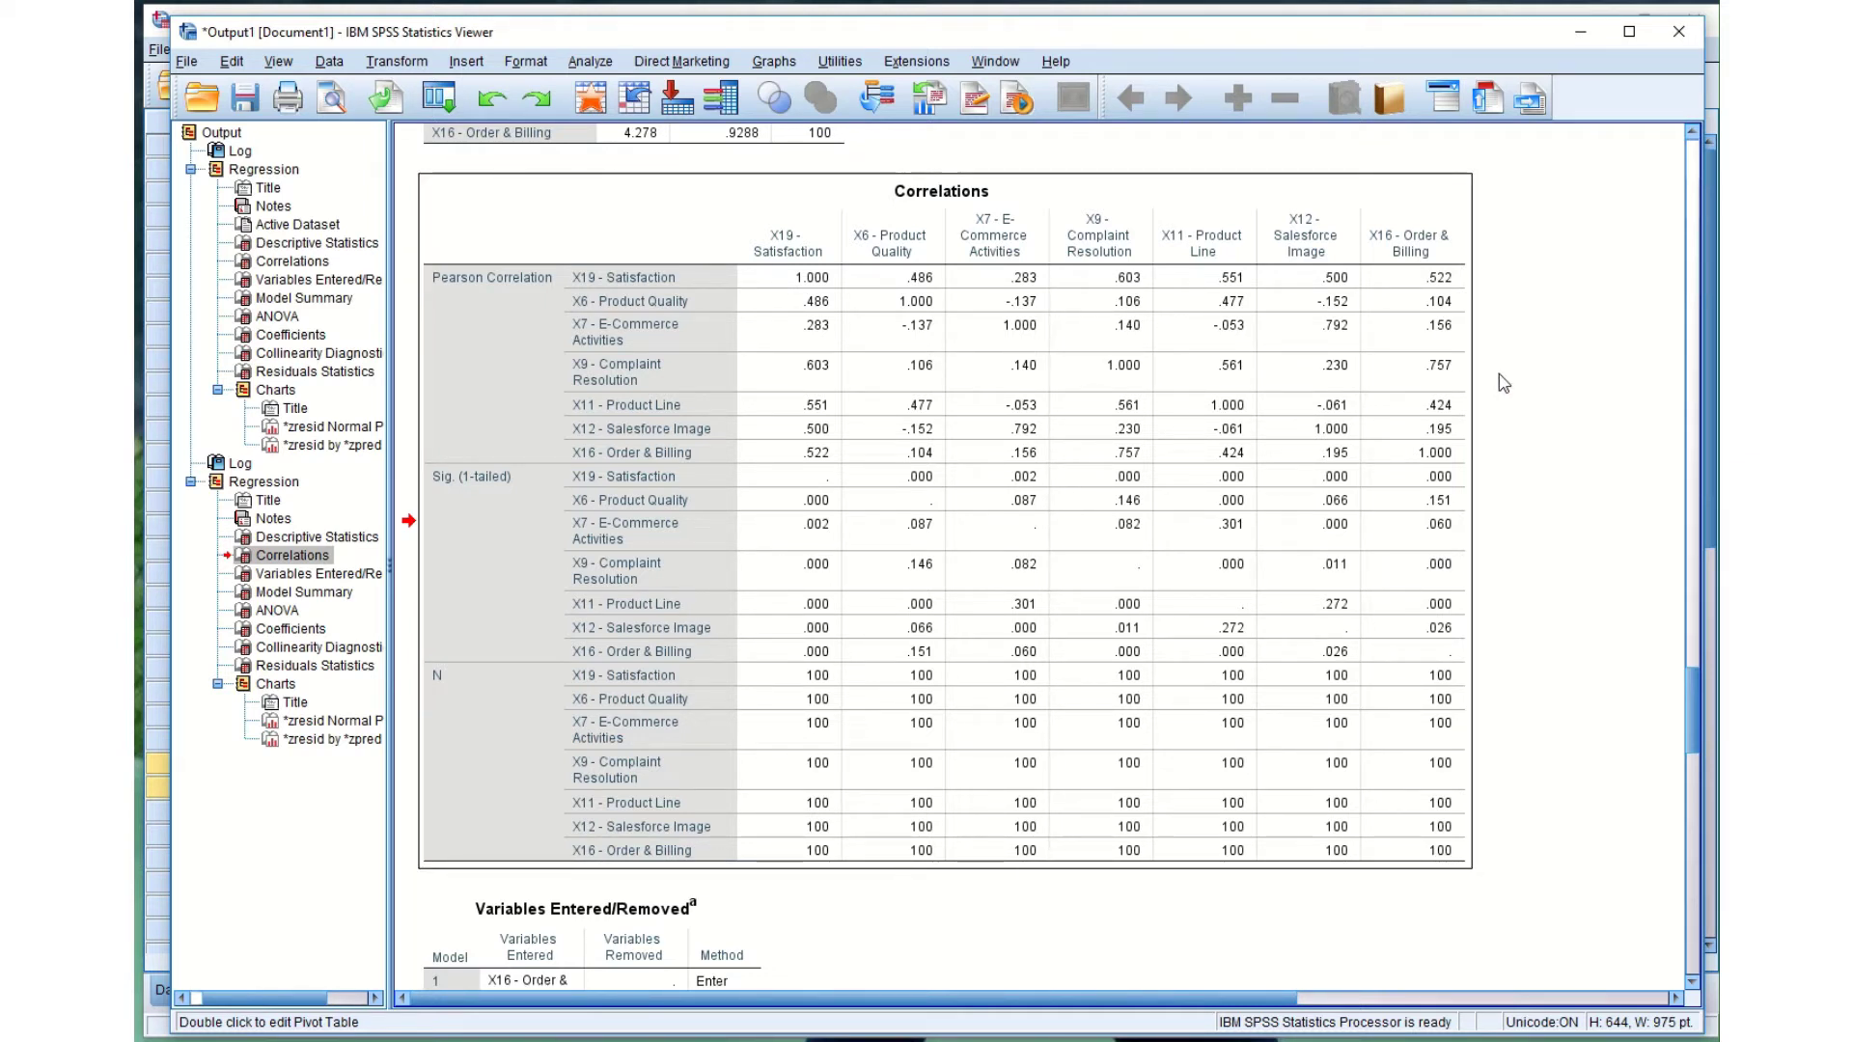
{"action": "left_click", "coordinate": [1163, 392]}
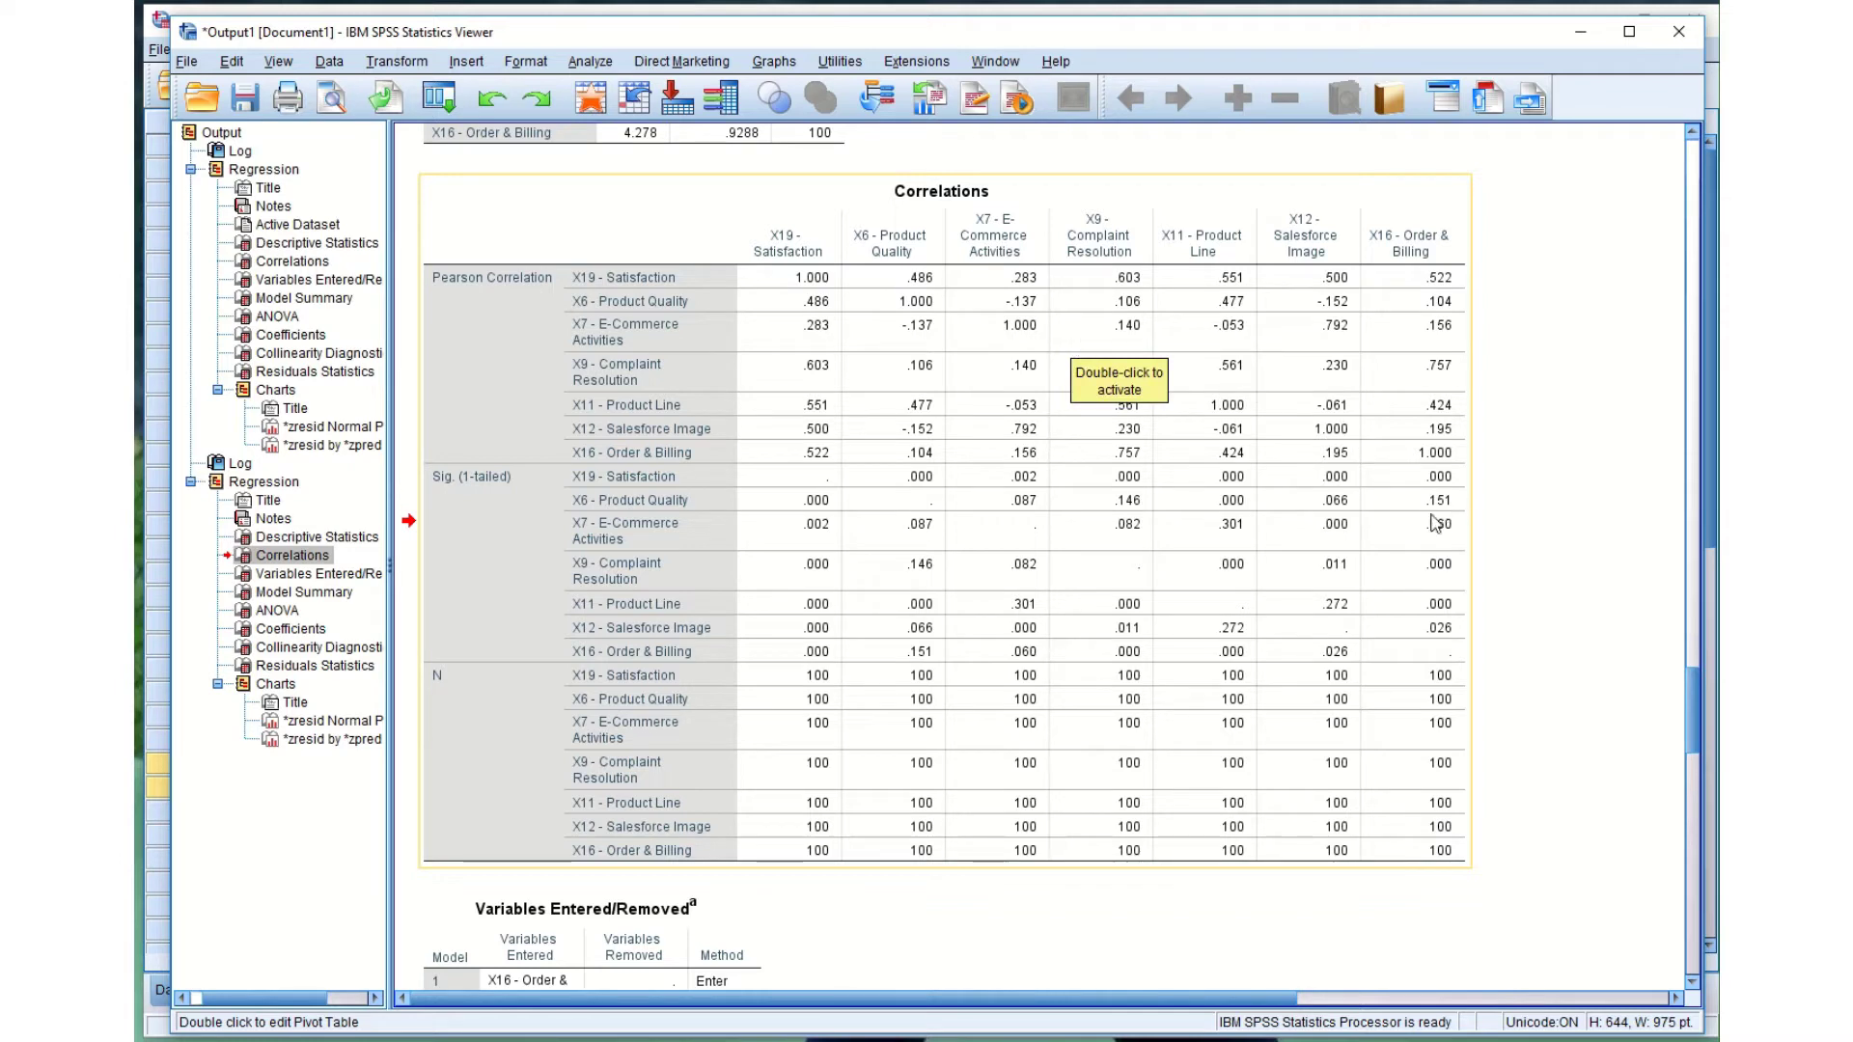
Examine the Coefficients table, including each predictor's significance, tolerance and VIF.
{"action": "scroll", "coordinate": [1553, 628], "scroll_direction": "down", "scroll_amount": 10}
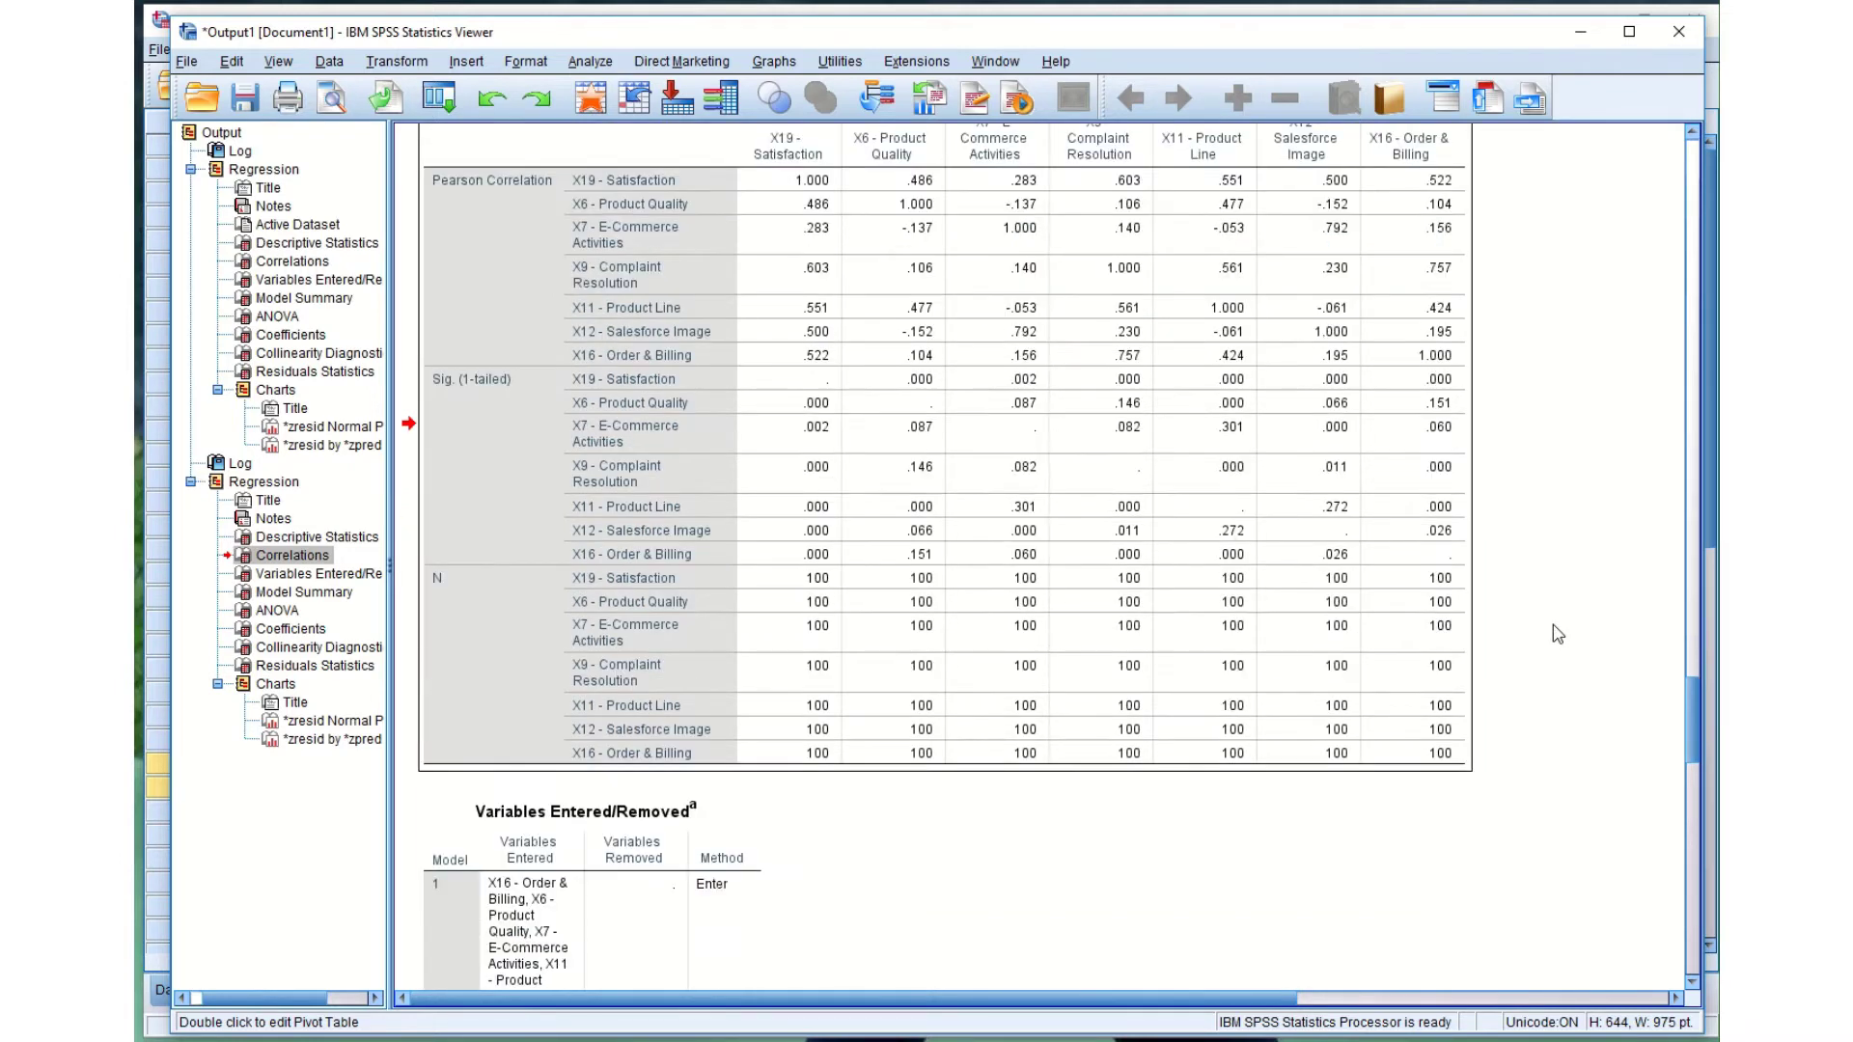
{"action": "scroll", "coordinate": [1553, 626], "scroll_direction": "down", "scroll_amount": 13}
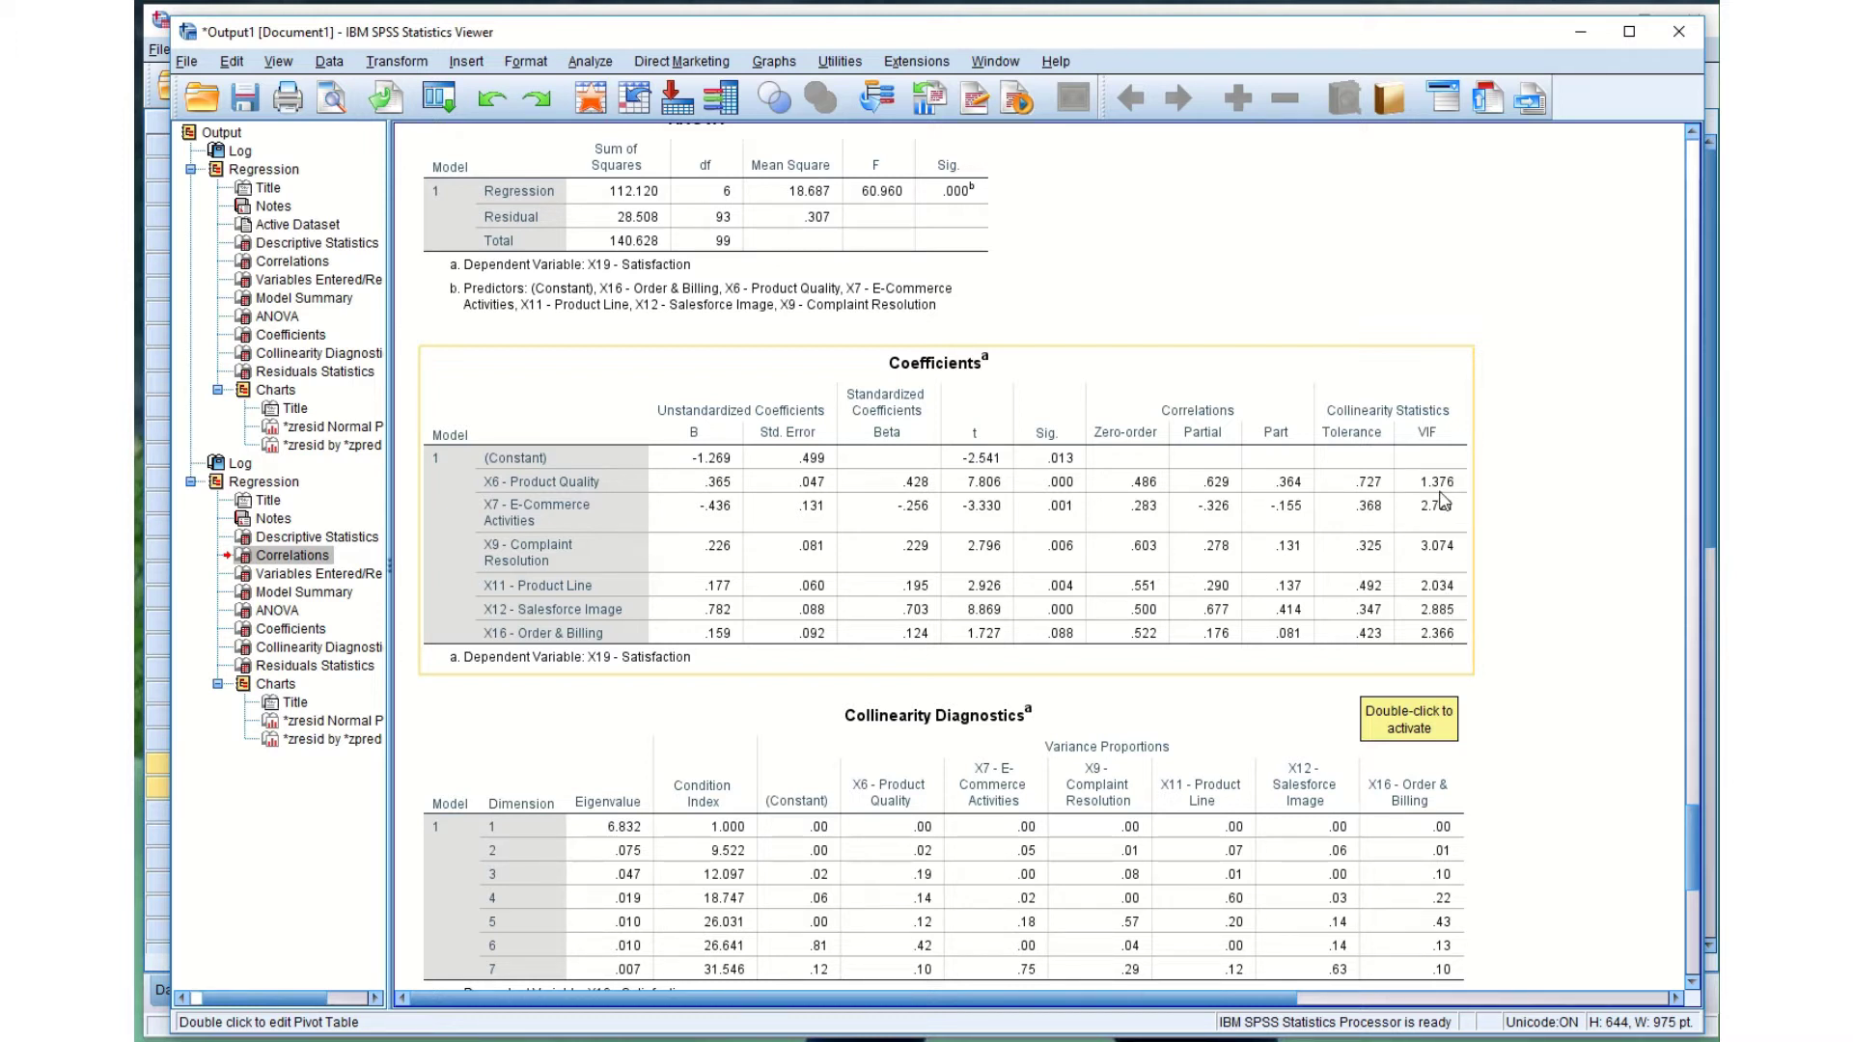
{"action": "left_click", "coordinate": [1500, 646]}
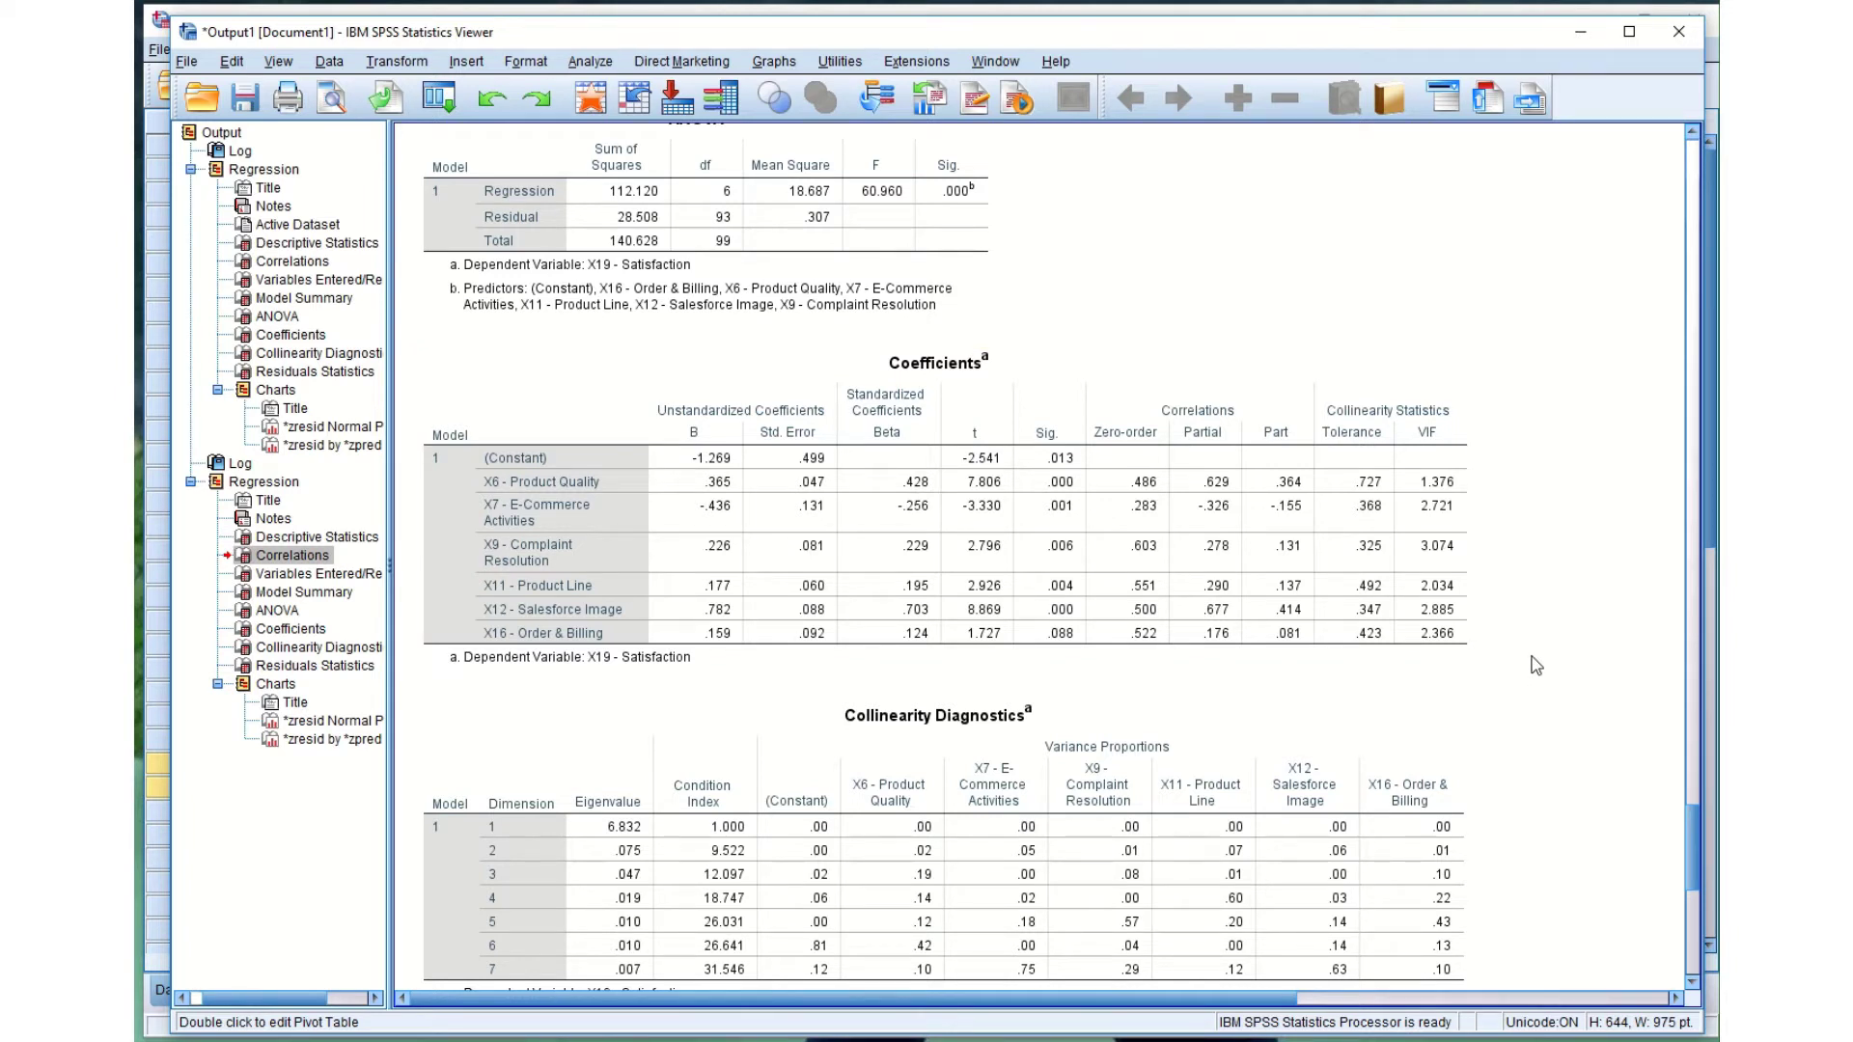
Examine the tolerance and VIF values in the Coefficients table together with the Collinearity Diagnostics table.
{"action": "left_click", "coordinate": [1453, 515]}
{"action": "scroll", "coordinate": [1540, 650], "scroll_direction": "down", "scroll_amount": 2}
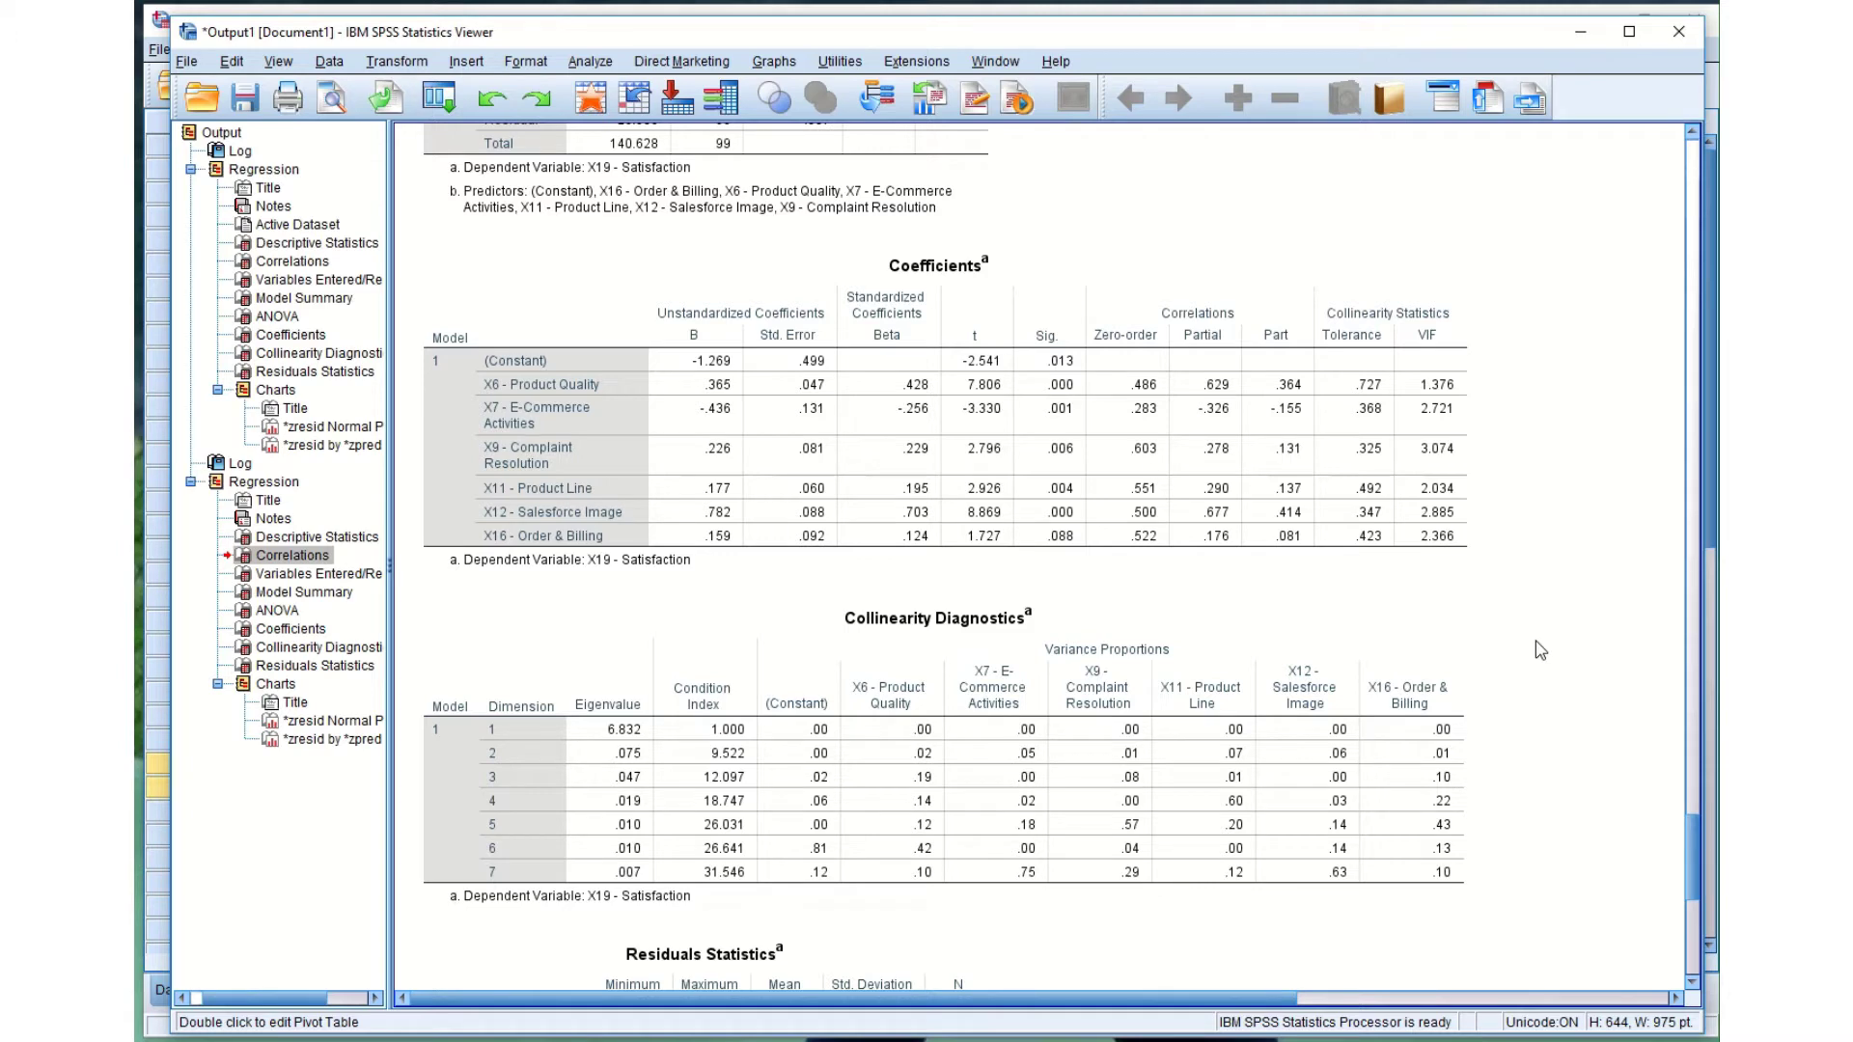
{"action": "scroll", "coordinate": [1540, 649], "scroll_direction": "down", "scroll_amount": 2}
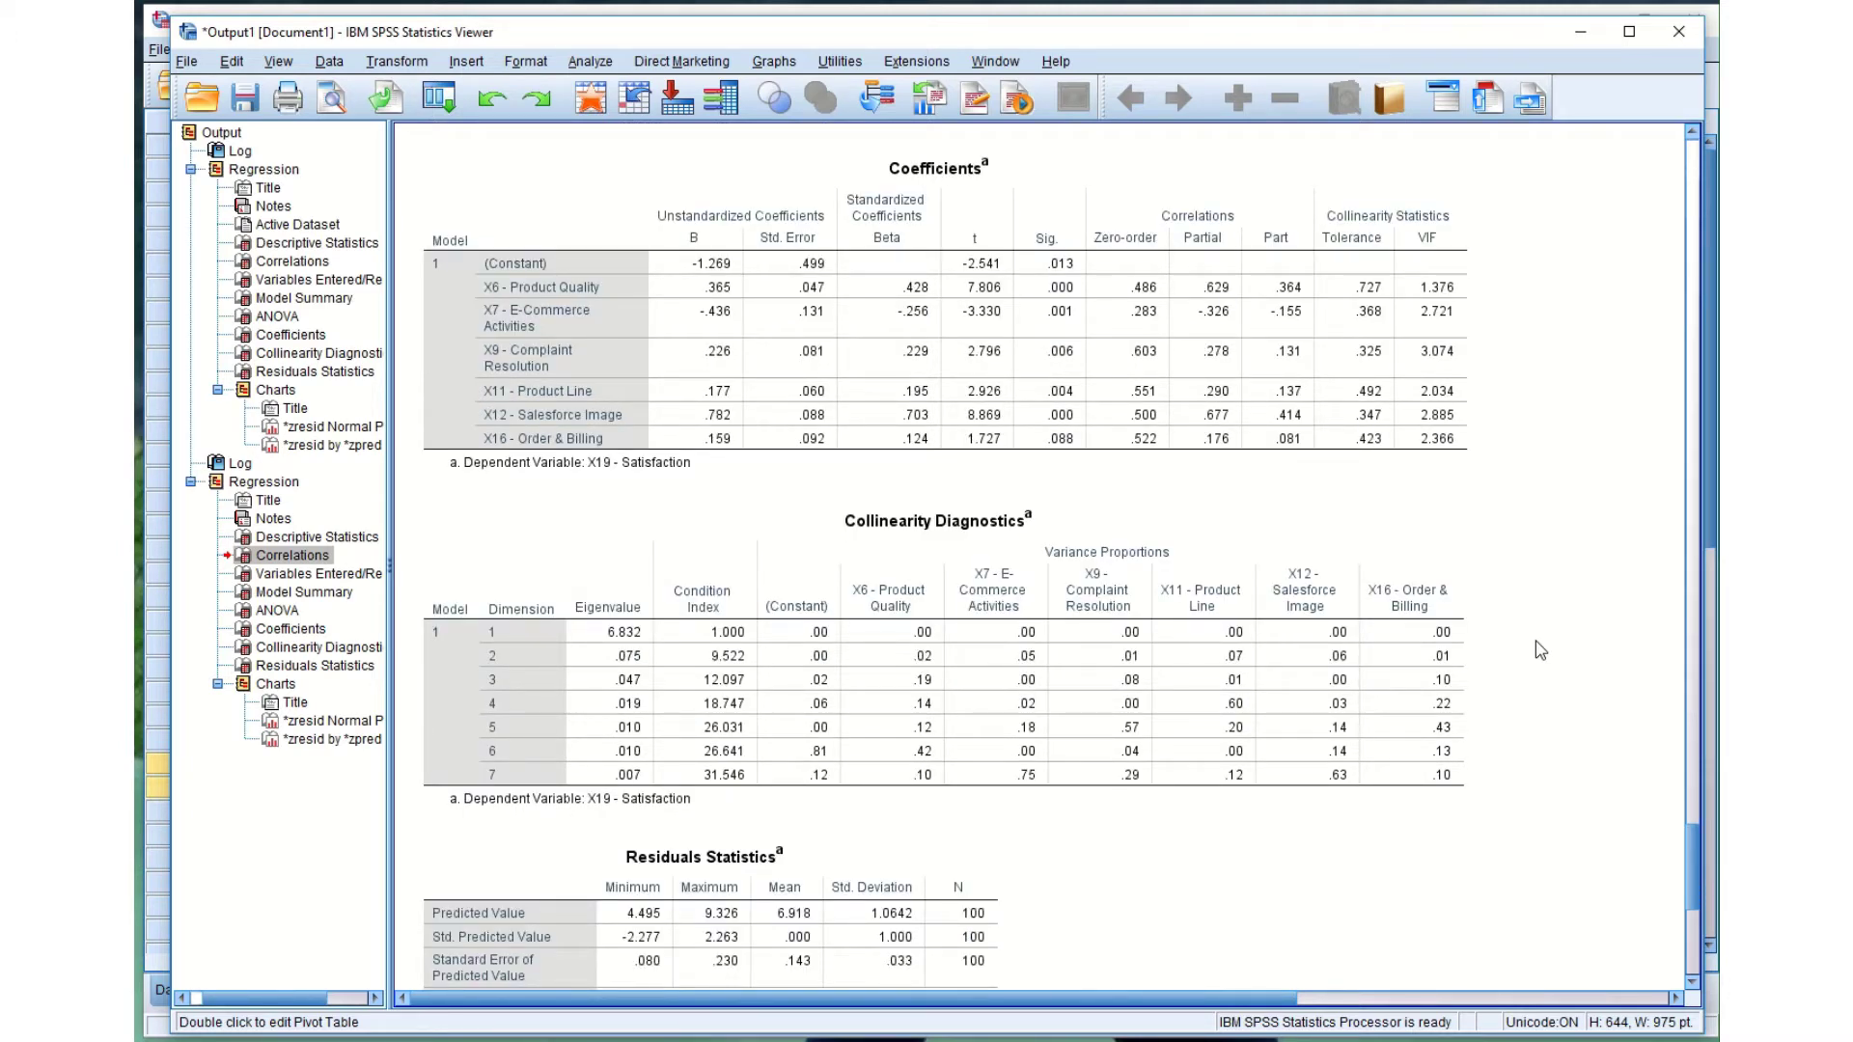
{"action": "scroll", "coordinate": [1540, 649], "scroll_direction": "up", "scroll_amount": 4}
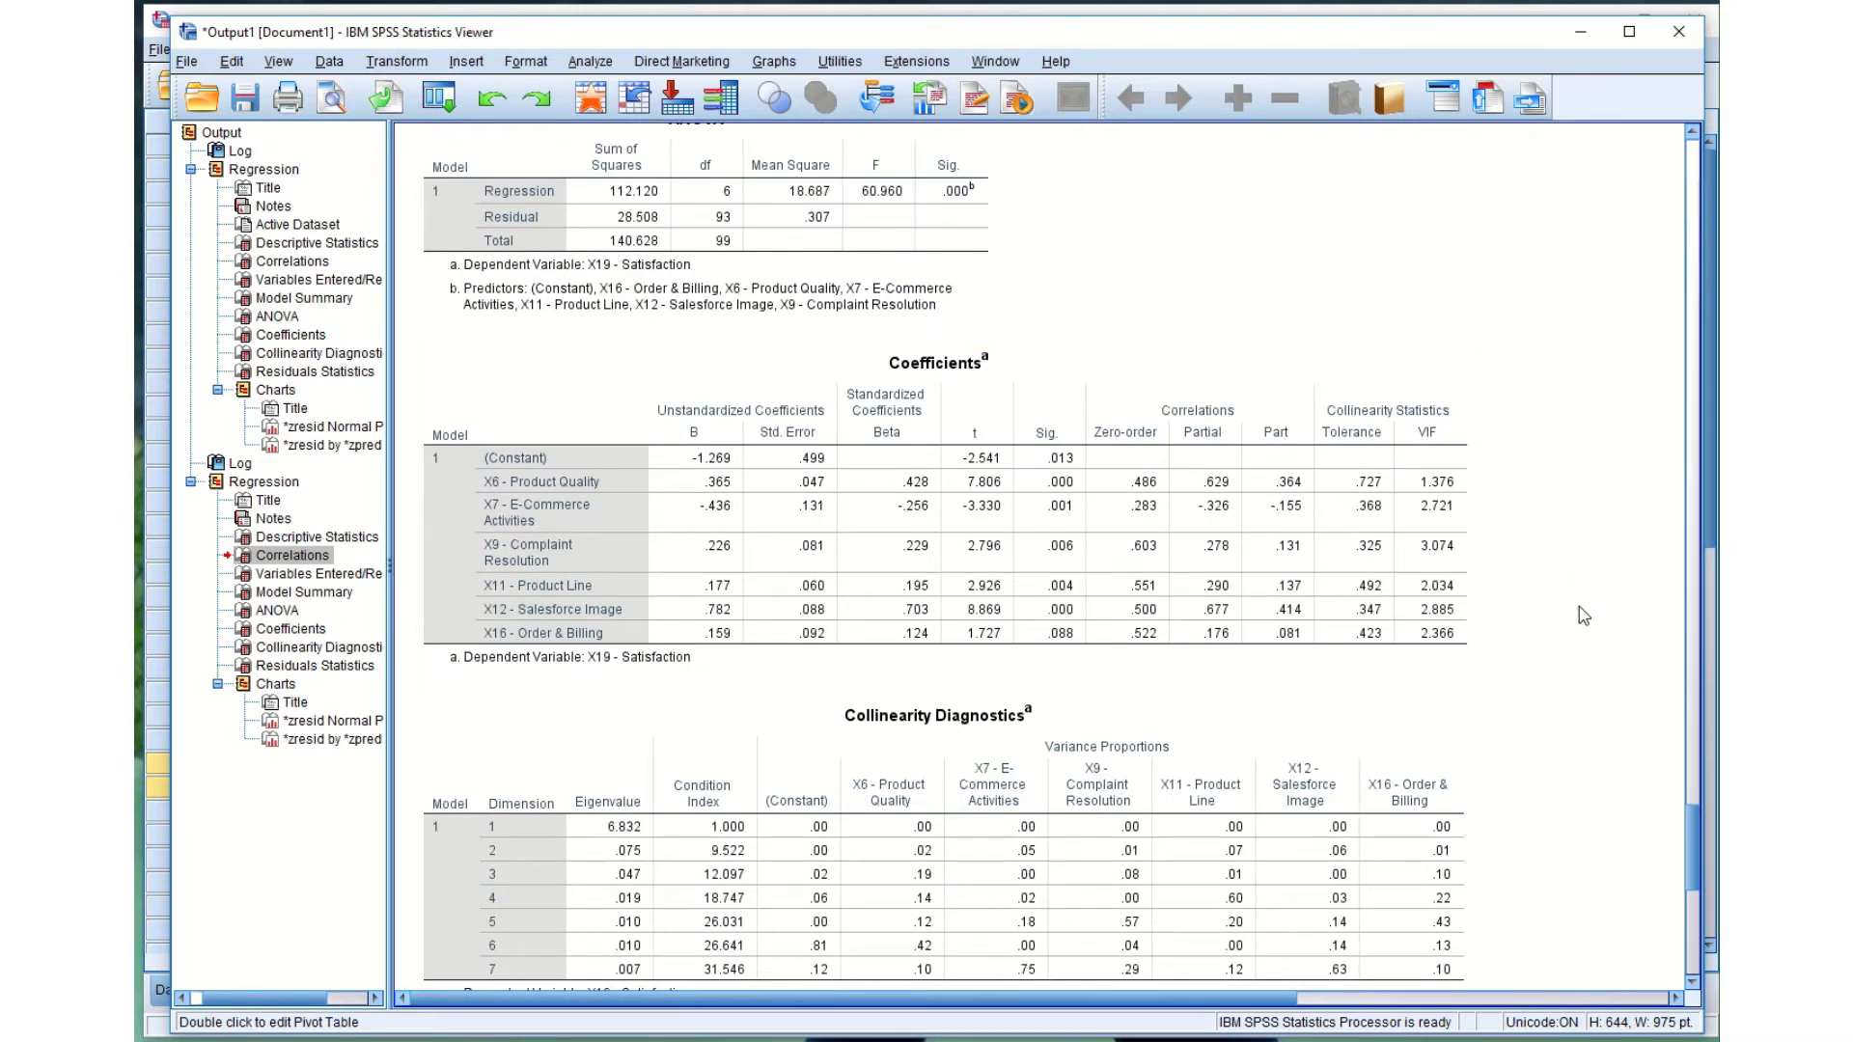
{"action": "scroll", "coordinate": [1579, 607], "scroll_direction": "up", "scroll_amount": 4}
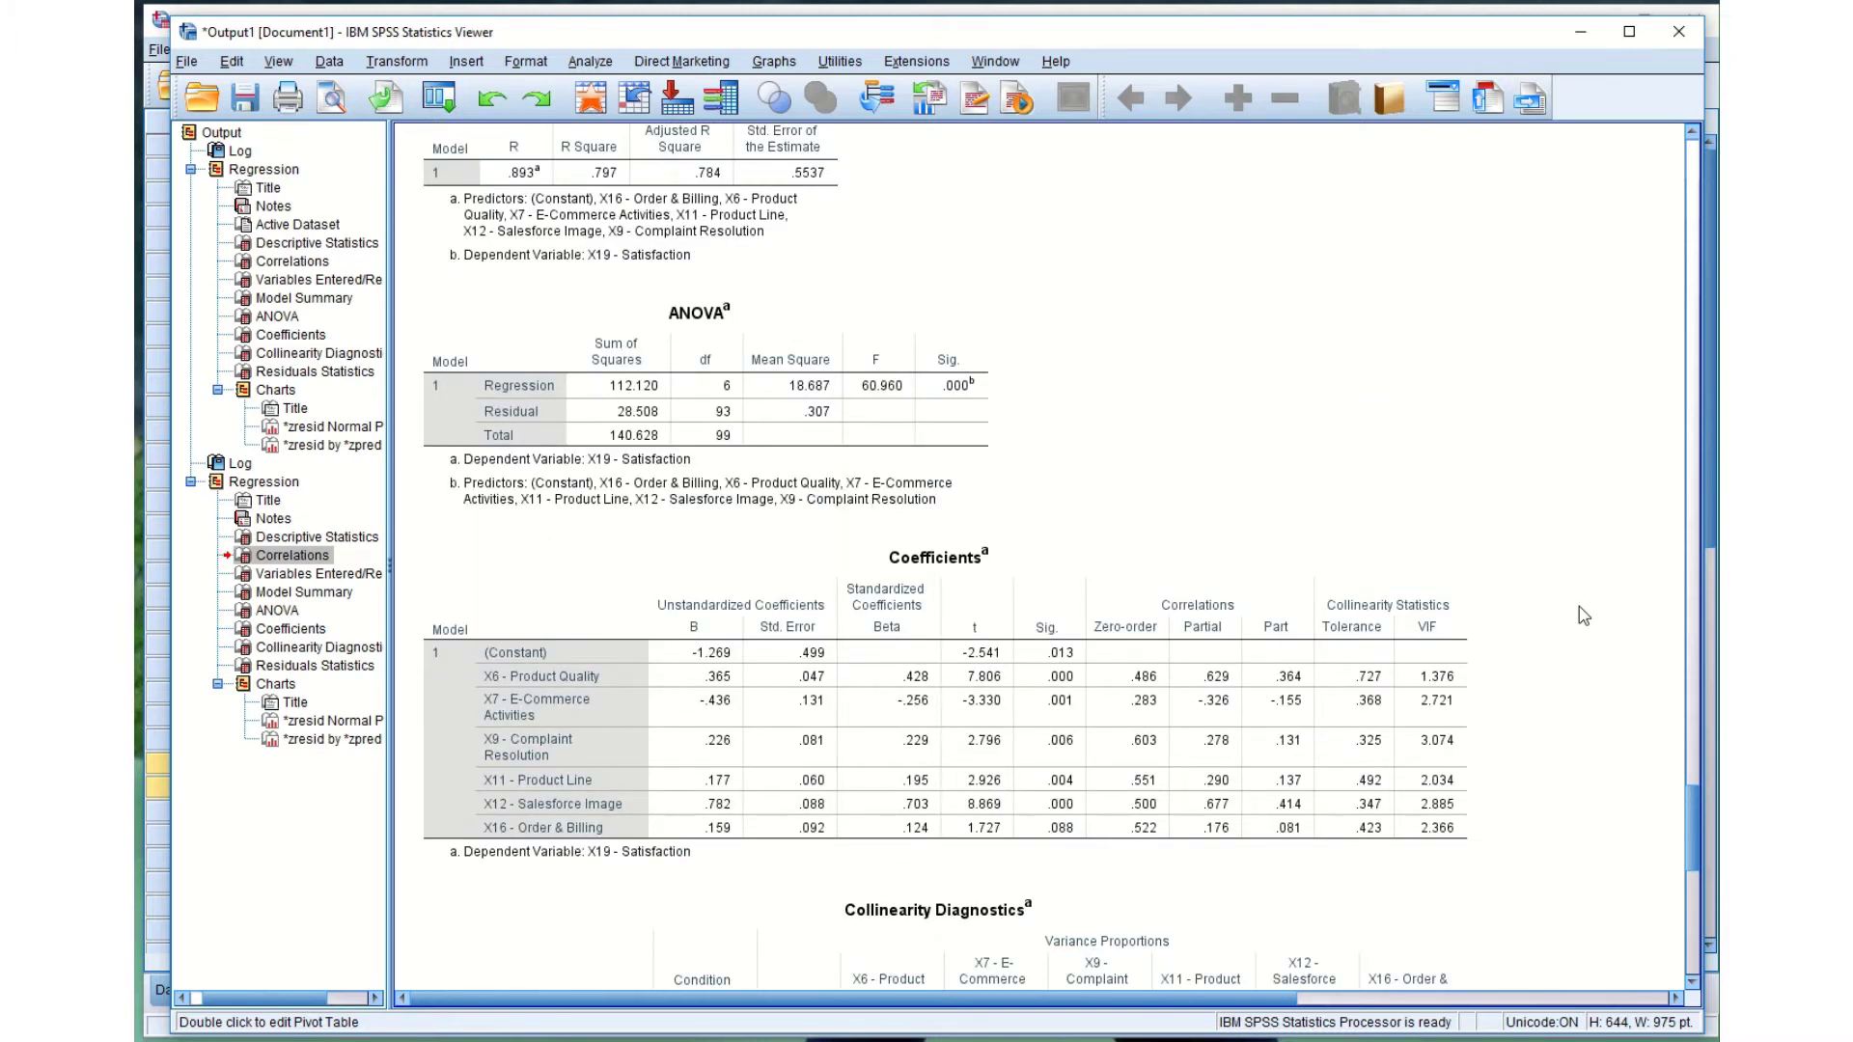
{"action": "scroll", "coordinate": [1583, 614], "scroll_direction": "down", "scroll_amount": 4}
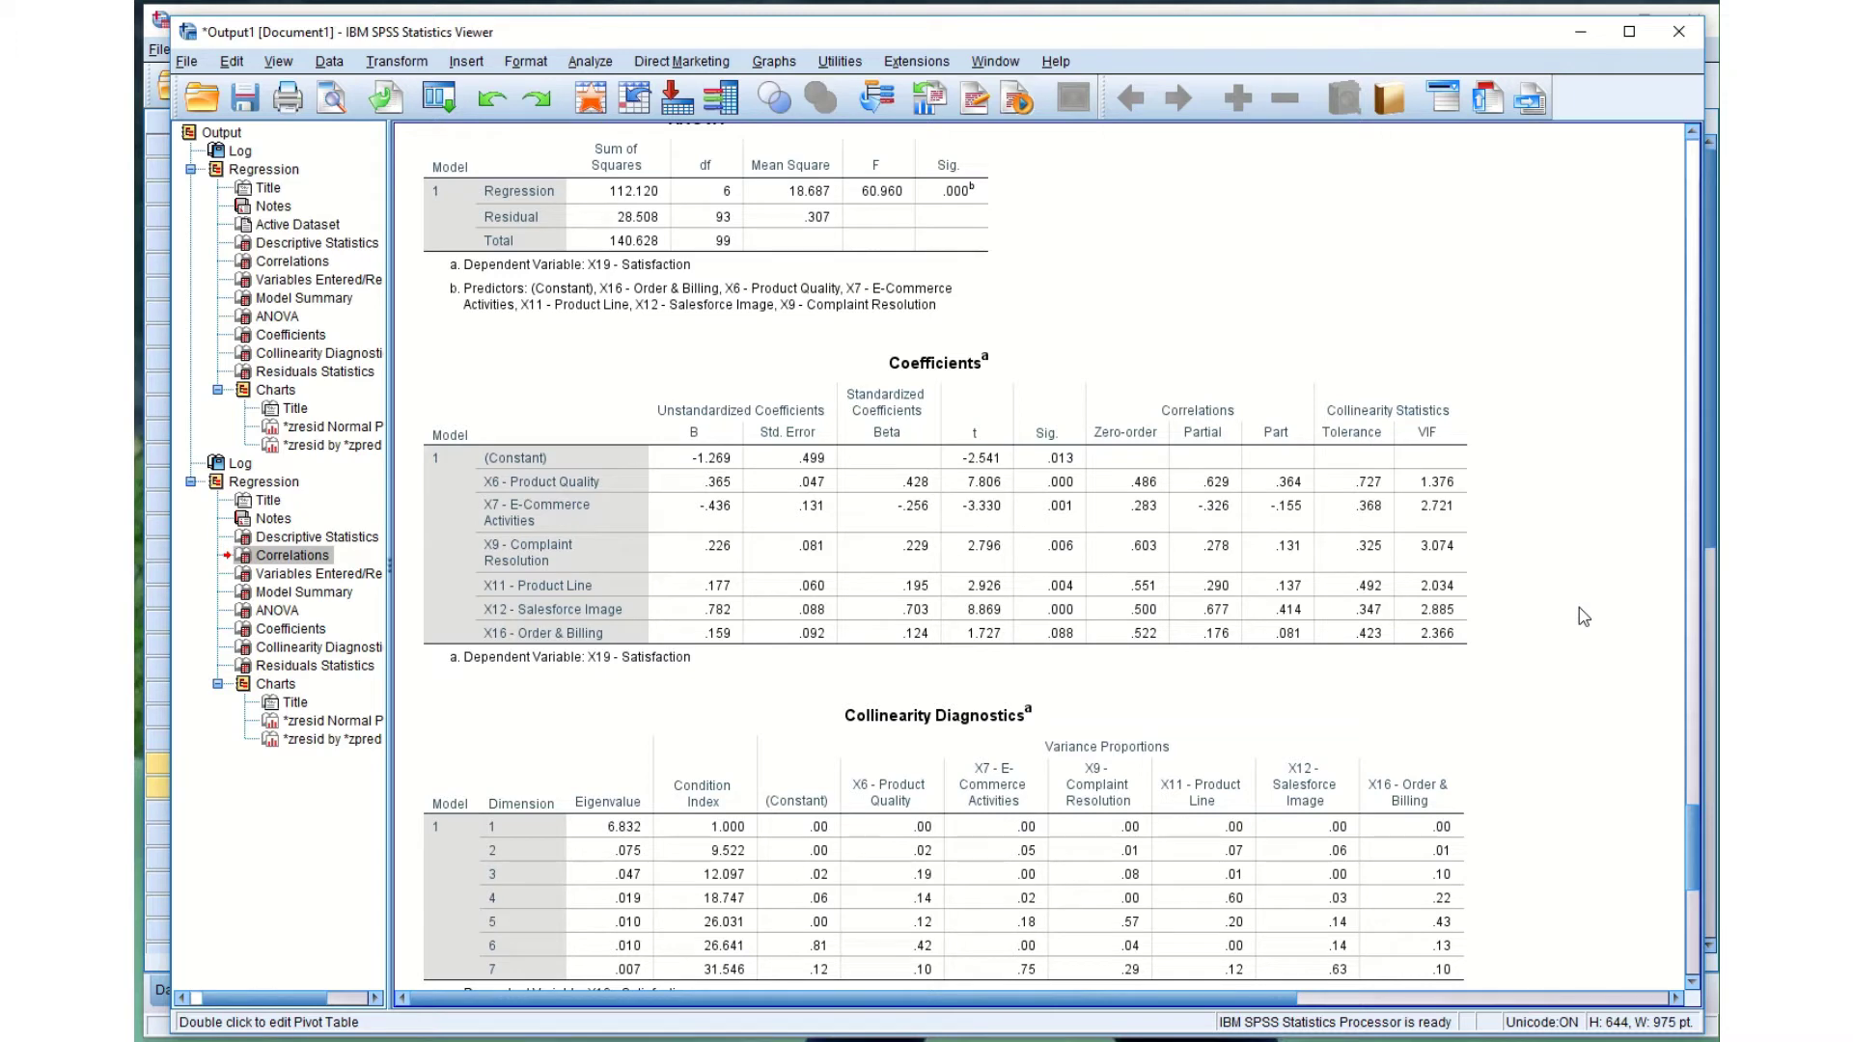
{"action": "scroll", "coordinate": [1584, 617], "scroll_direction": "down", "scroll_amount": 2}
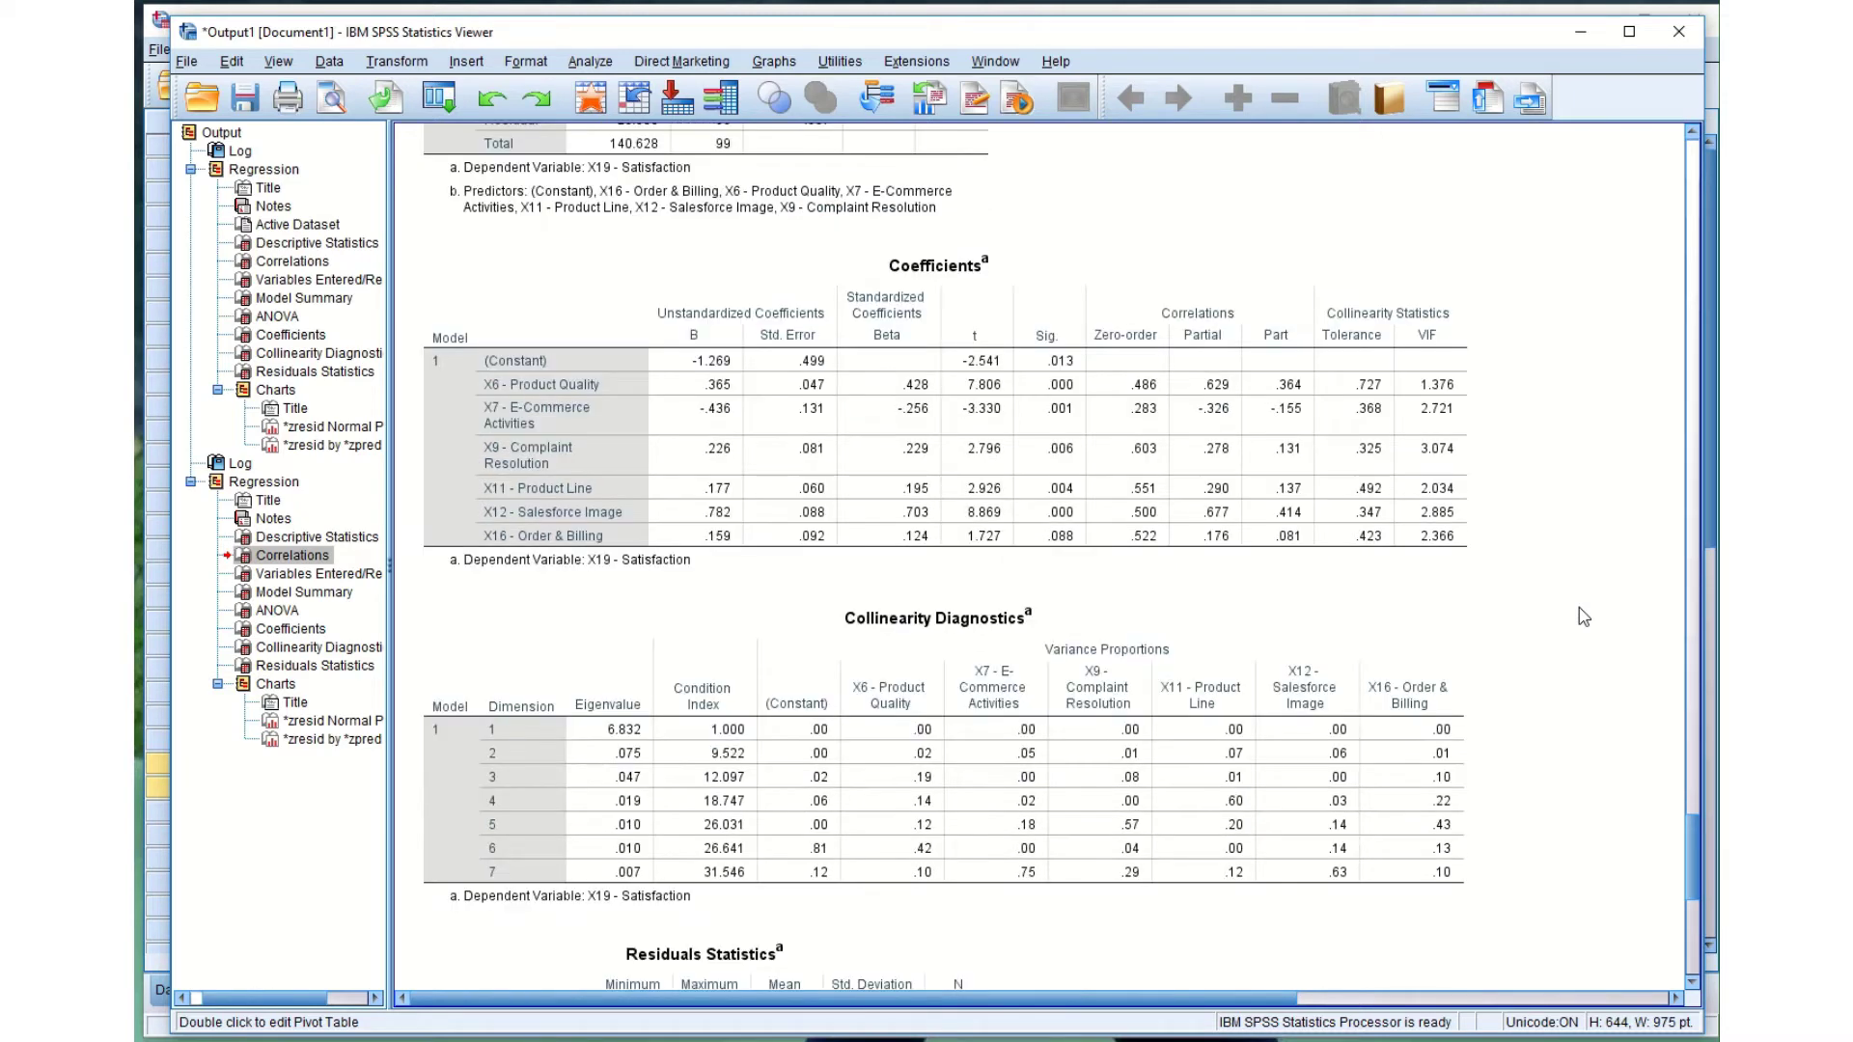
{"action": "scroll", "coordinate": [1584, 617], "scroll_direction": "down", "scroll_amount": 2}
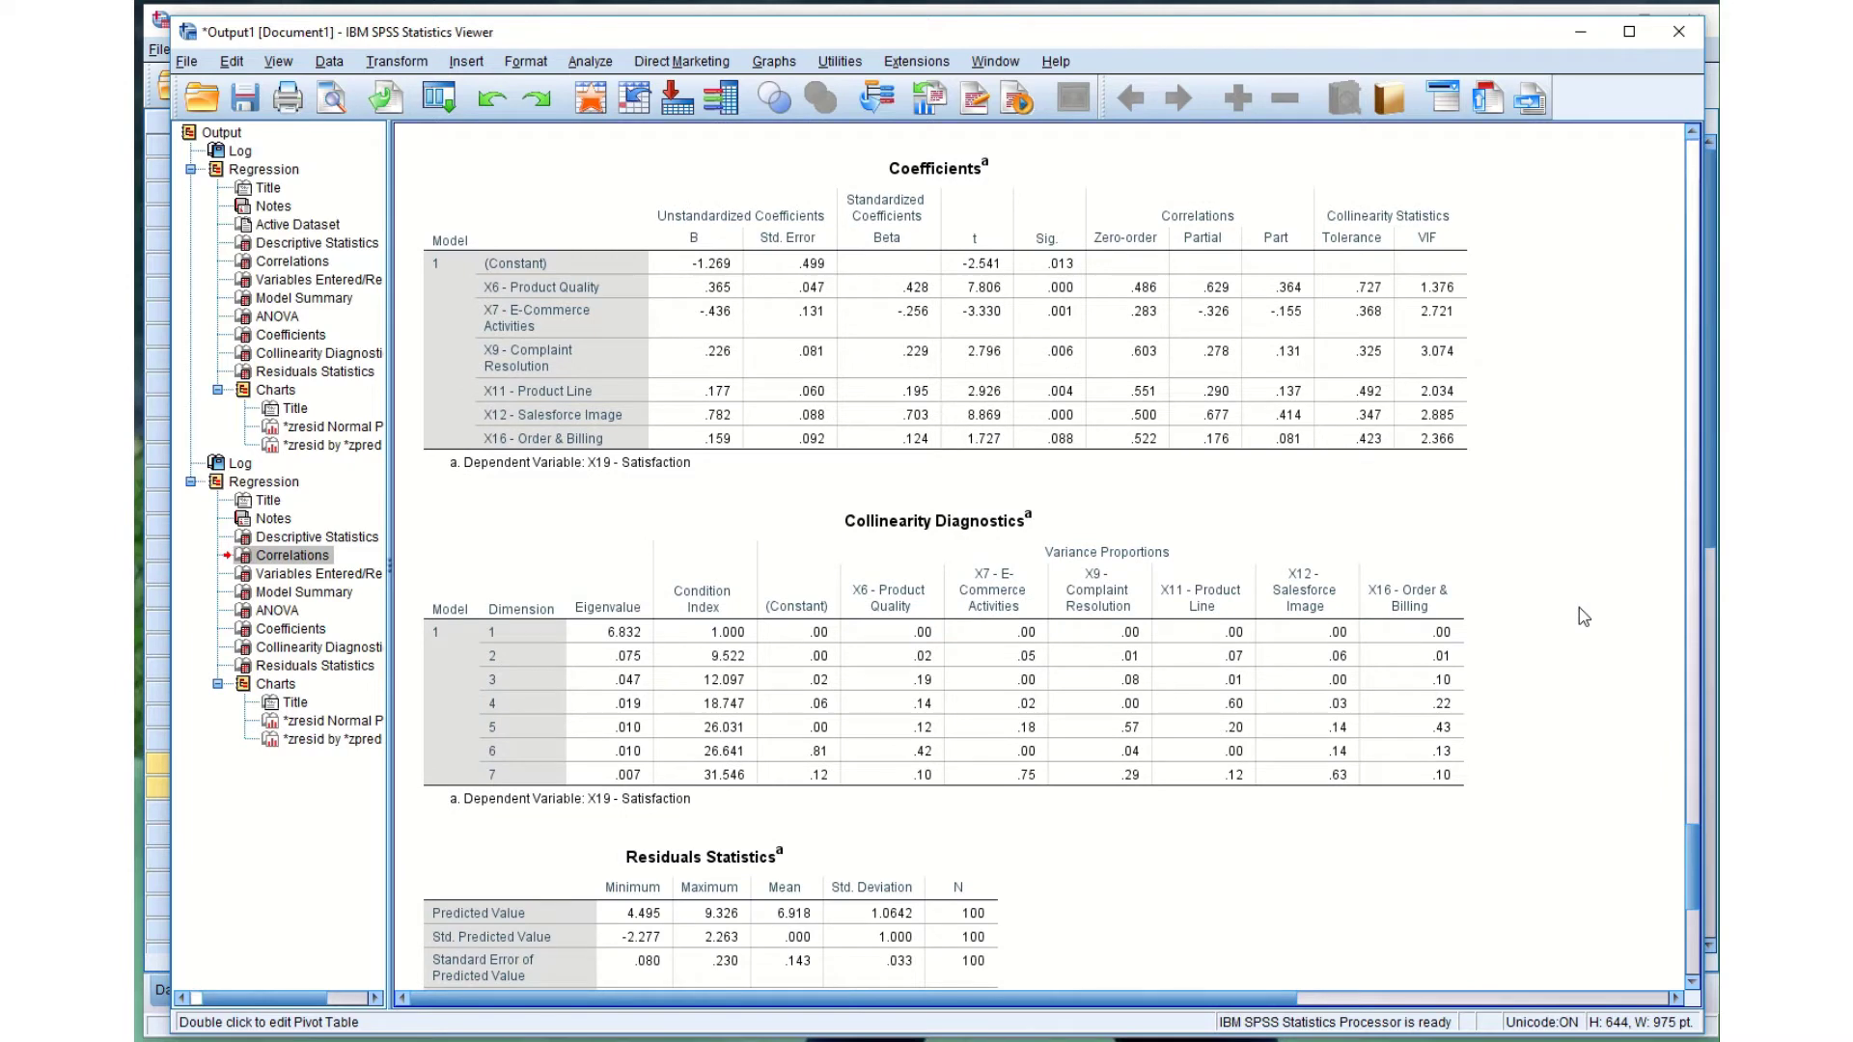
{"action": "scroll", "coordinate": [1583, 616], "scroll_direction": "up", "scroll_amount": 2}
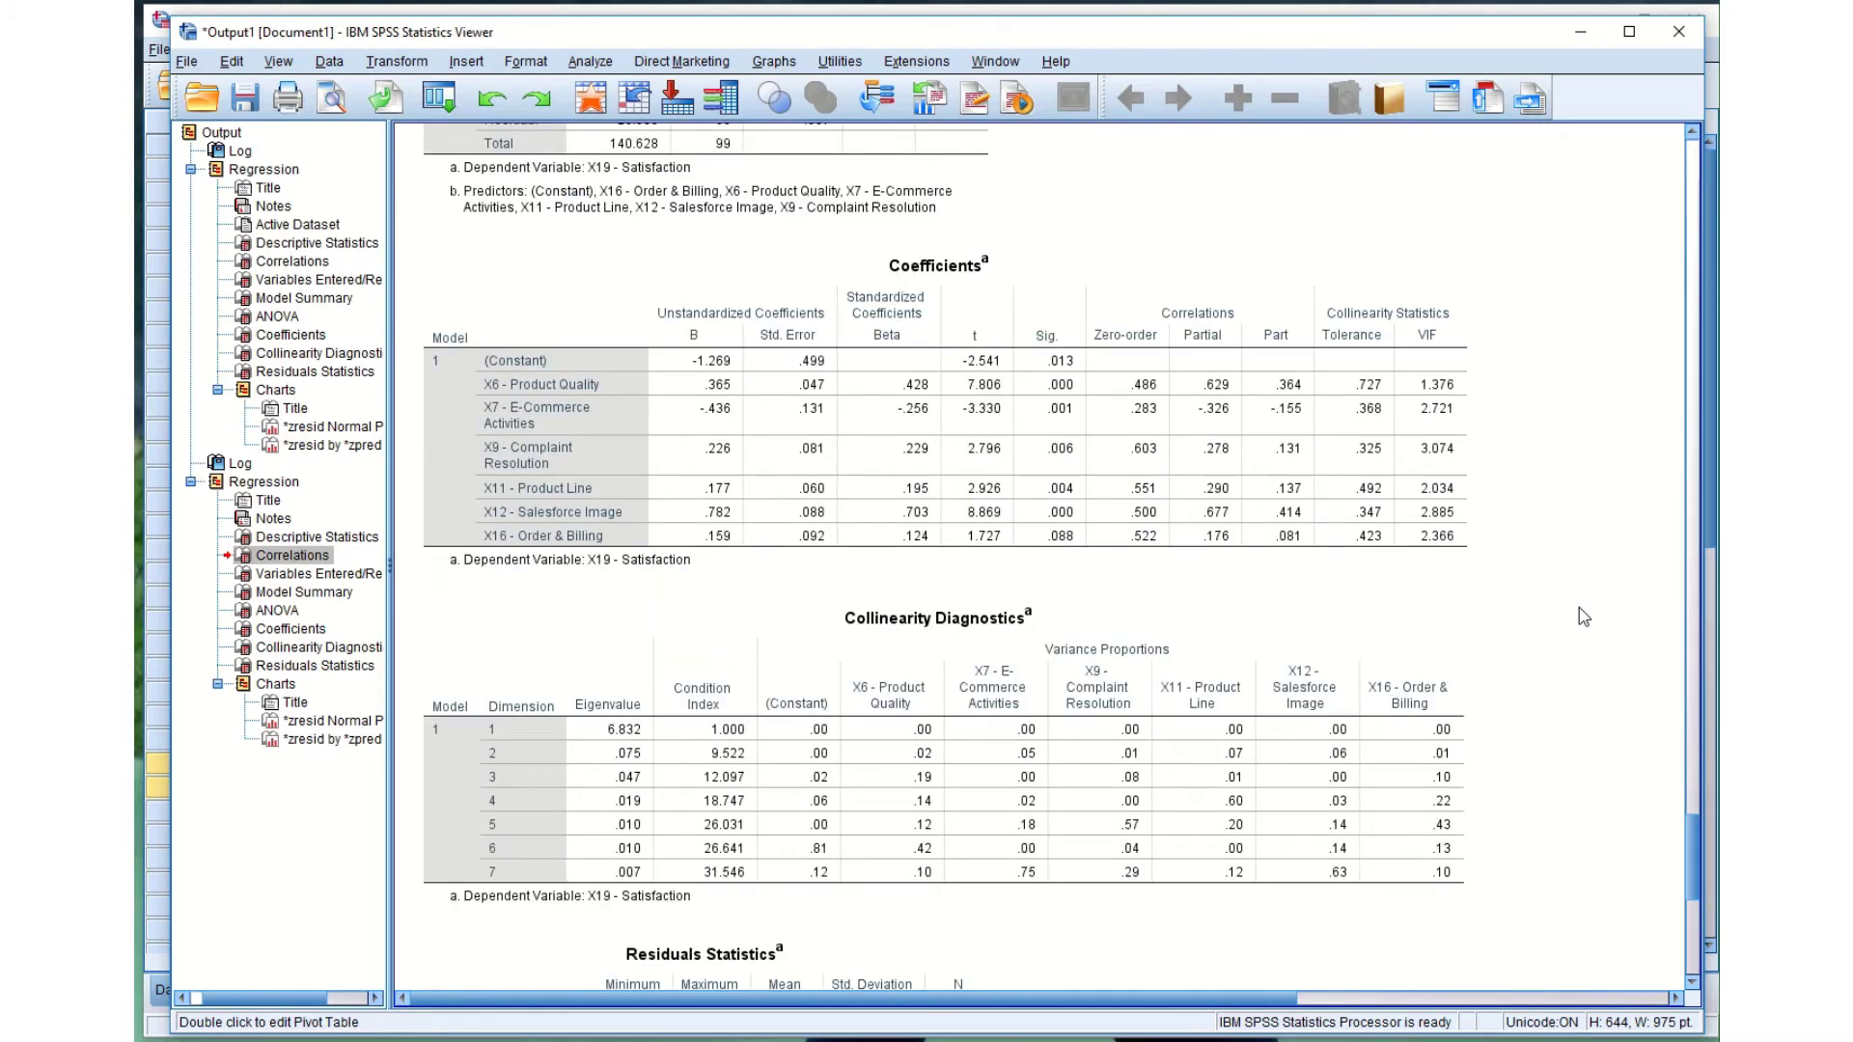
Examine the Normal P-P Plot of the regression standardized residuals for X19 - Satisfaction.
{"action": "scroll", "coordinate": [1584, 616], "scroll_direction": "down", "scroll_amount": 20}
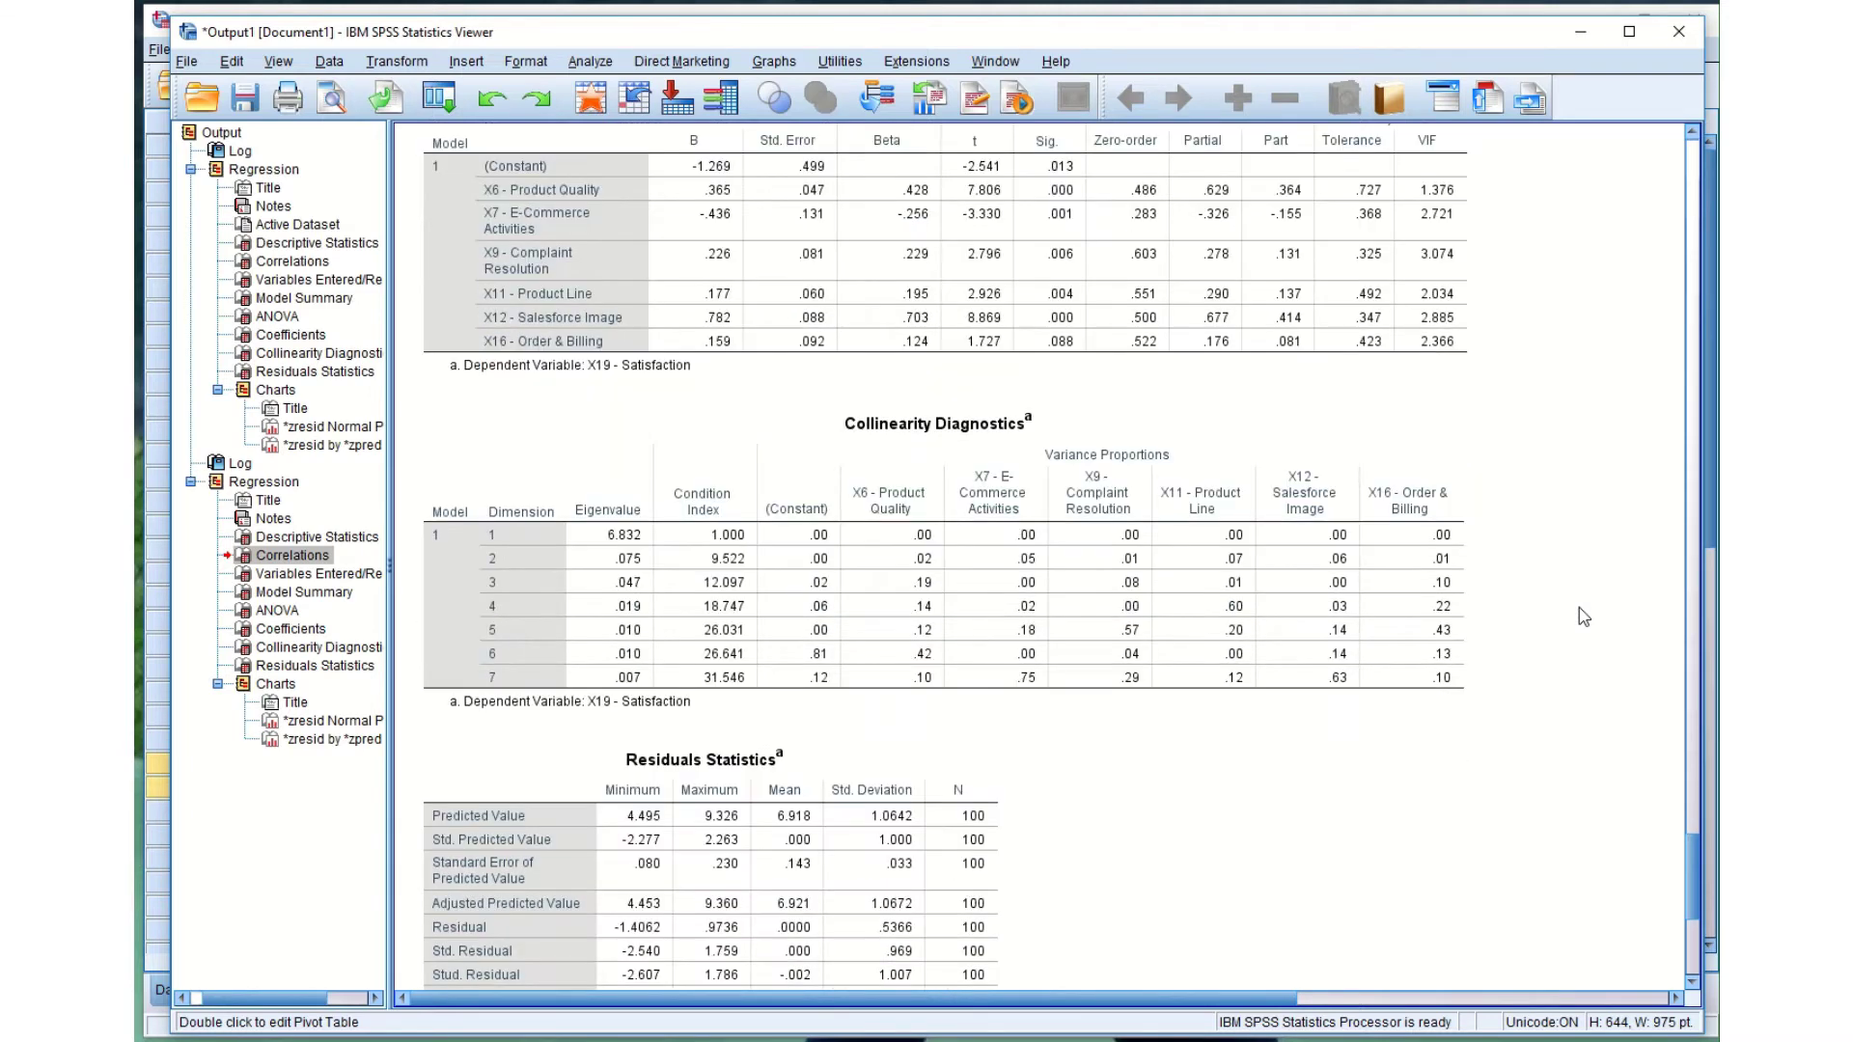
{"action": "scroll", "coordinate": [1584, 617], "scroll_direction": "down", "scroll_amount": 2}
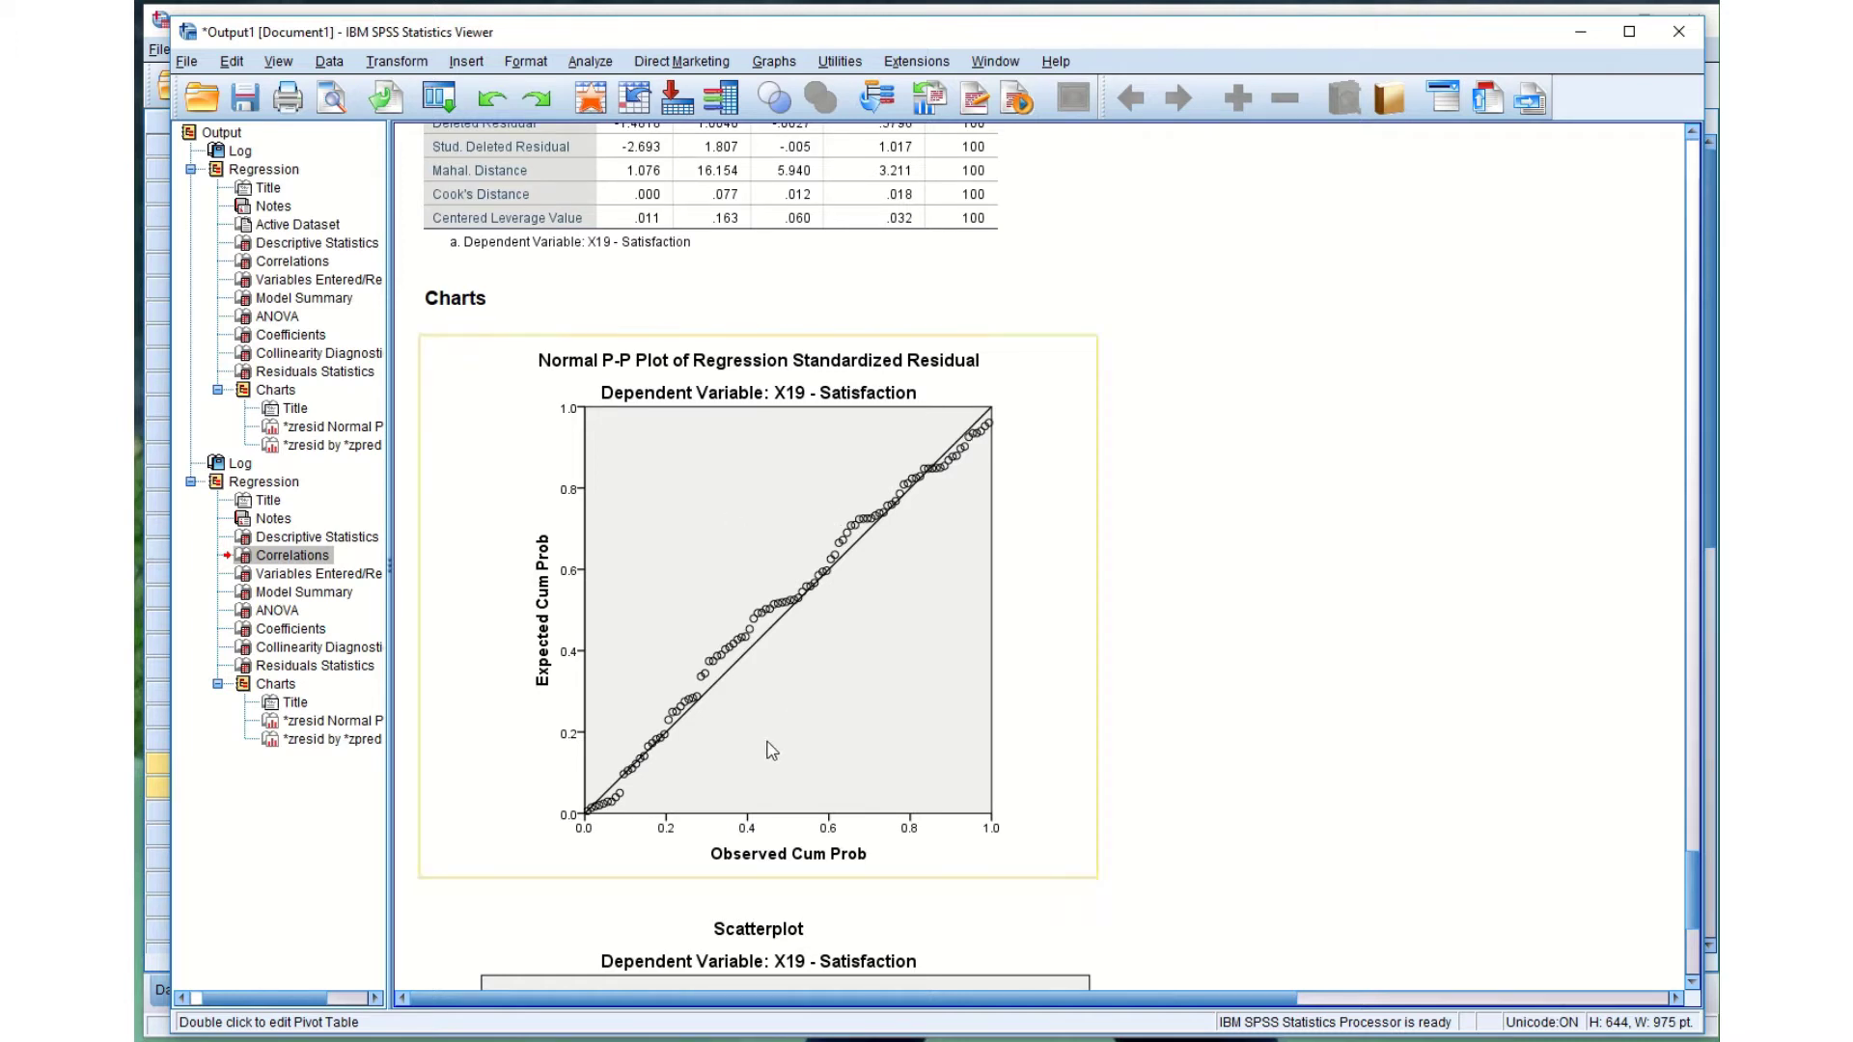
{"action": "scroll", "coordinate": [956, 686], "scroll_direction": "down", "scroll_amount": 6}
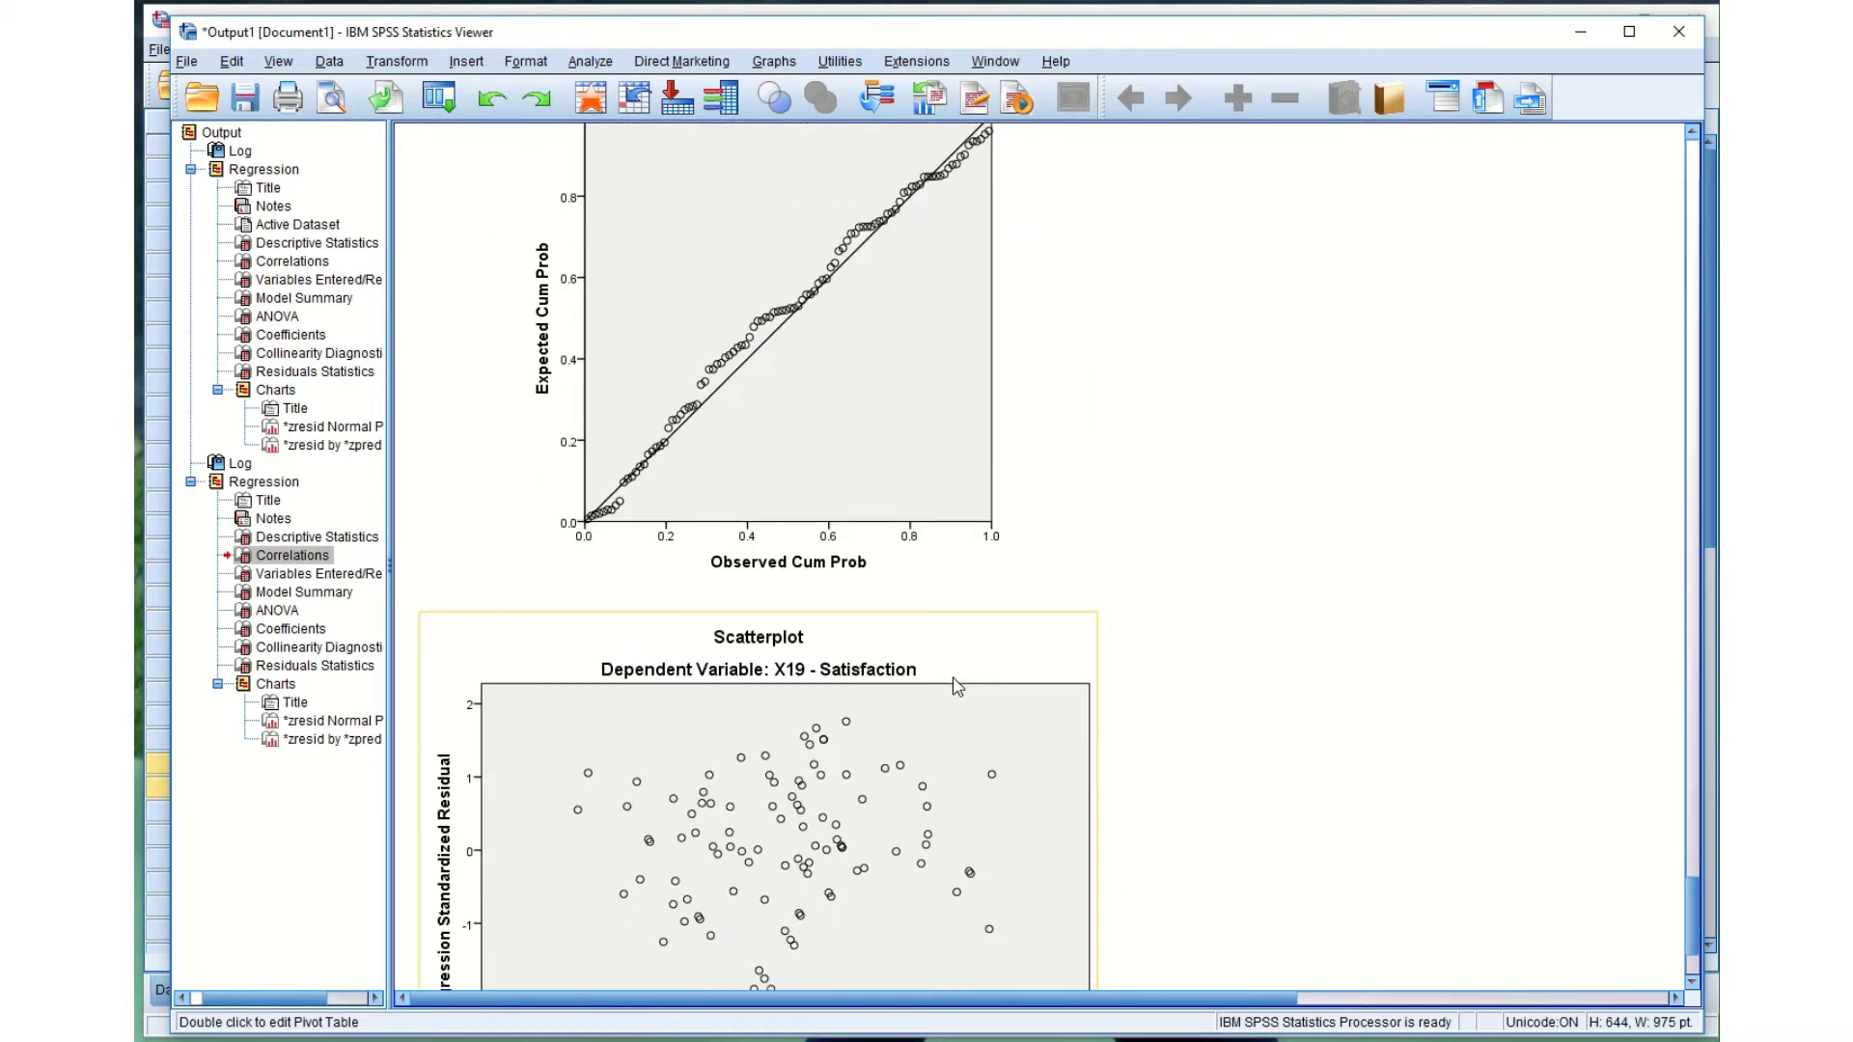
{"action": "scroll", "coordinate": [956, 686], "scroll_direction": "up", "scroll_amount": 4}
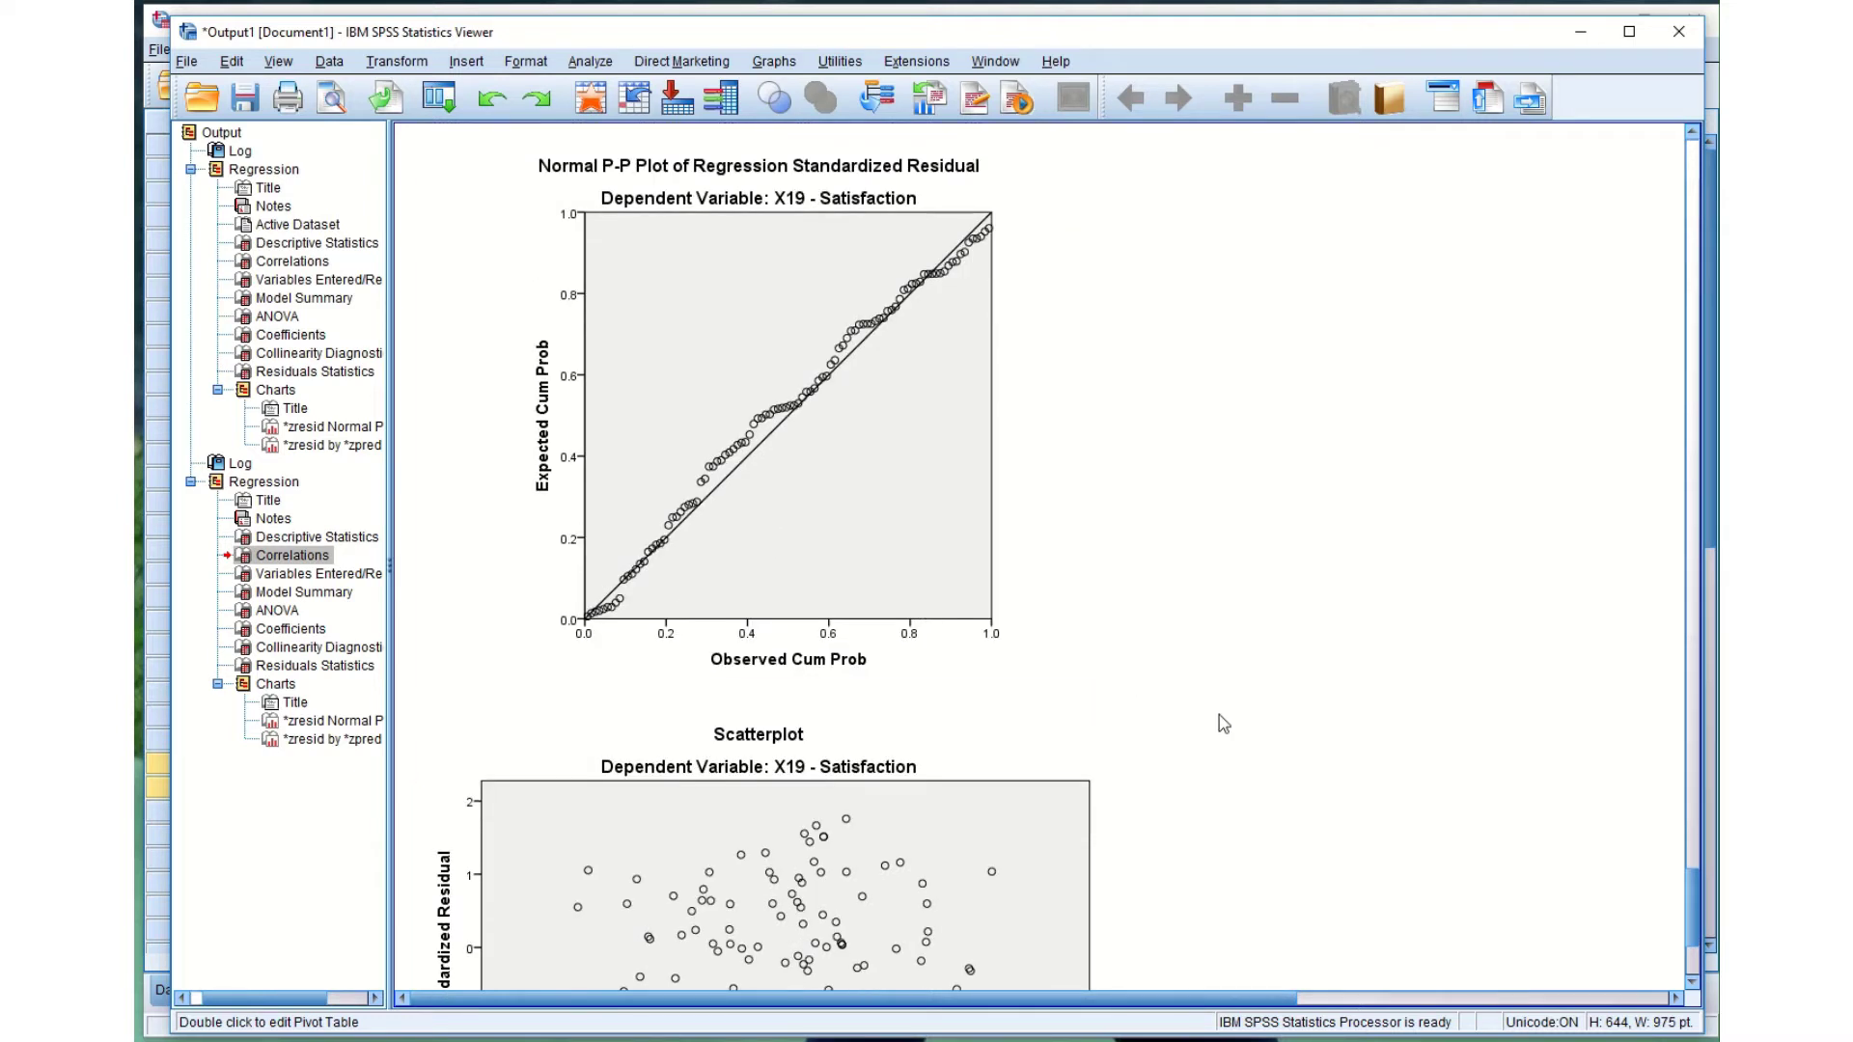
Examine the scatterplot of standardized residuals against standardized predicted values for the spread of the points.
{"action": "scroll", "coordinate": [1220, 730], "scroll_direction": "down", "scroll_amount": 4}
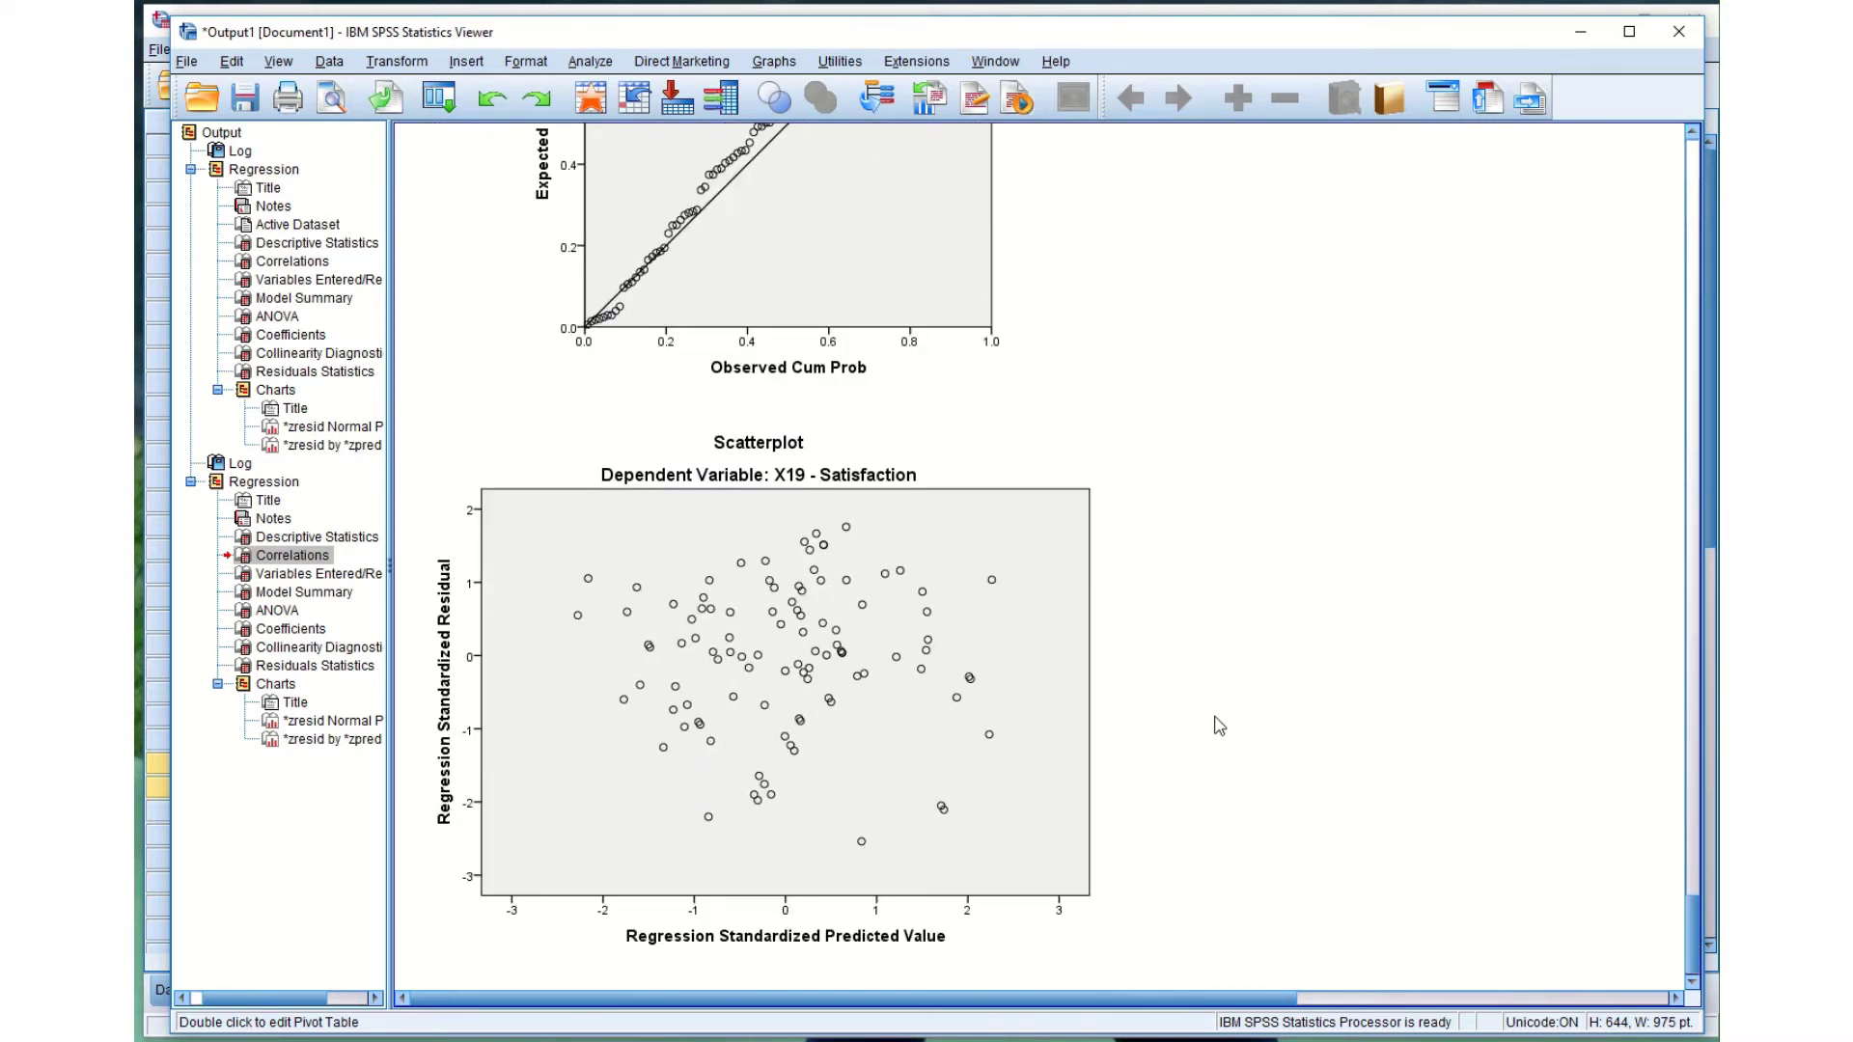
{"action": "scroll", "coordinate": [1220, 726], "scroll_direction": "down", "scroll_amount": 1}
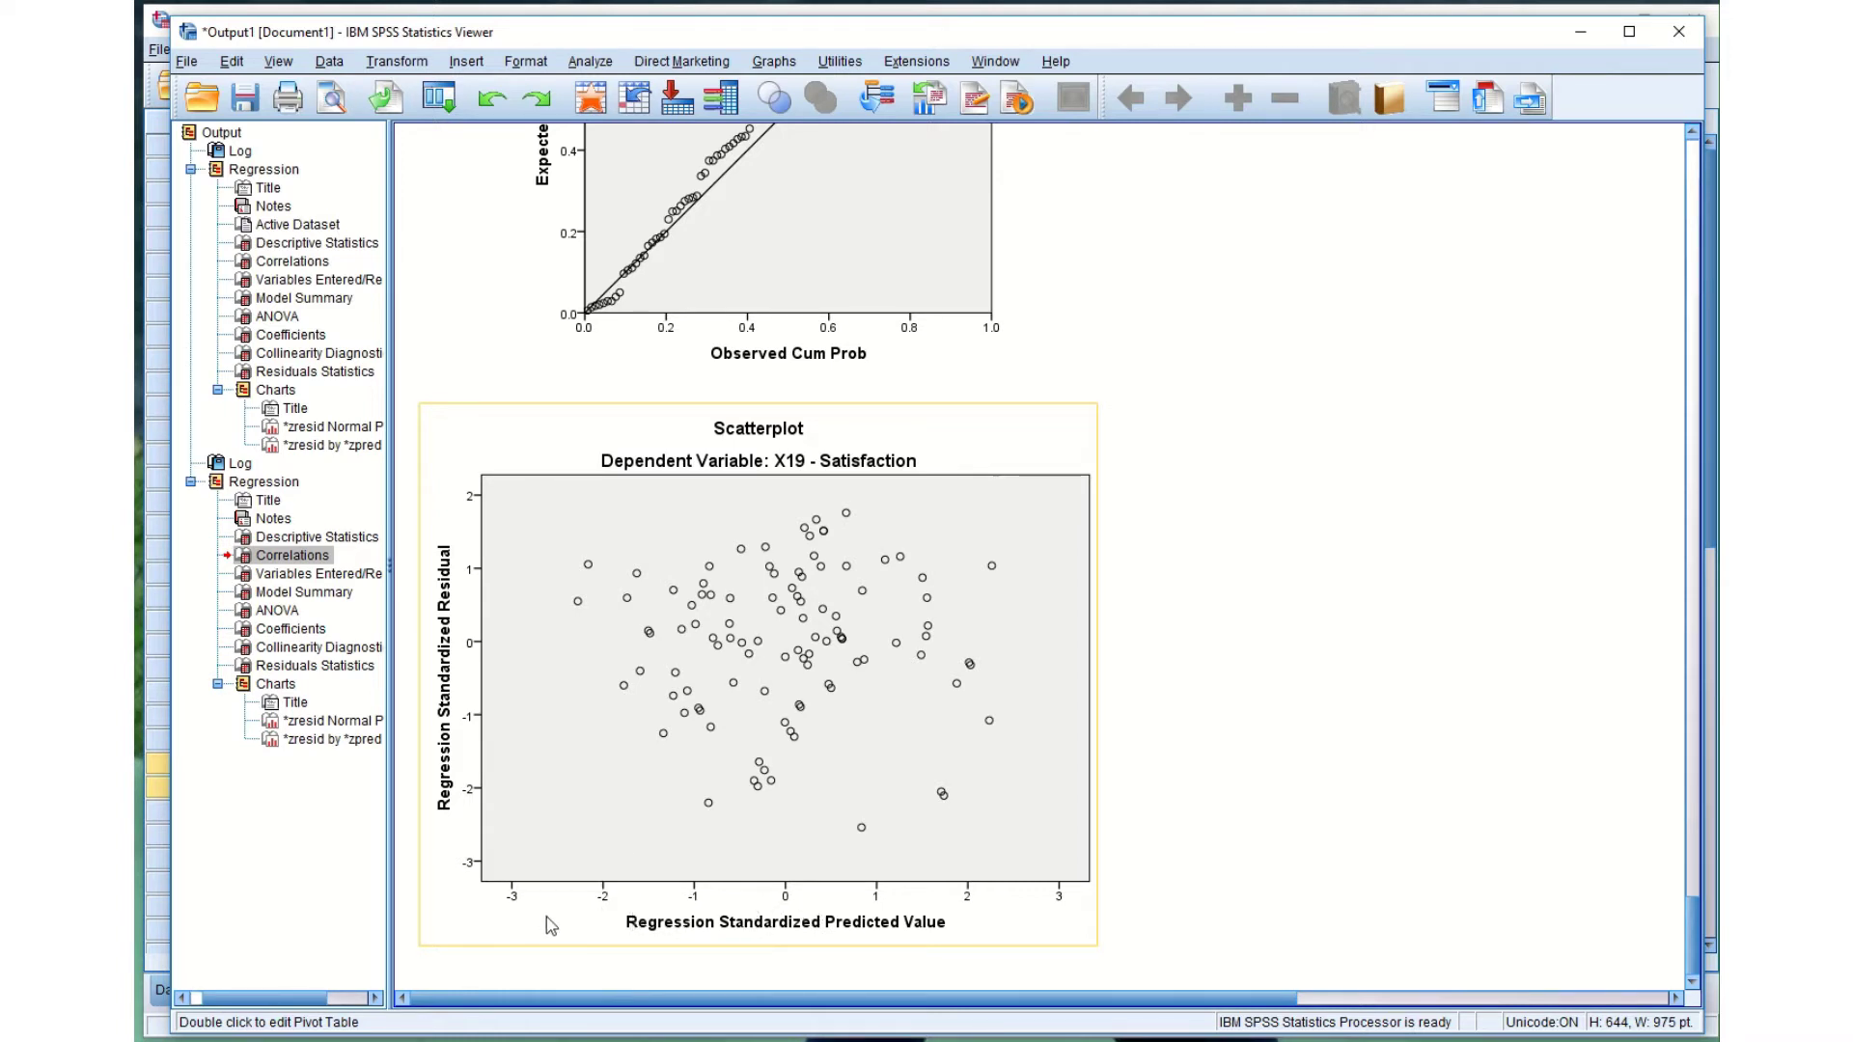
{"action": "left_click", "coordinate": [1127, 819]}
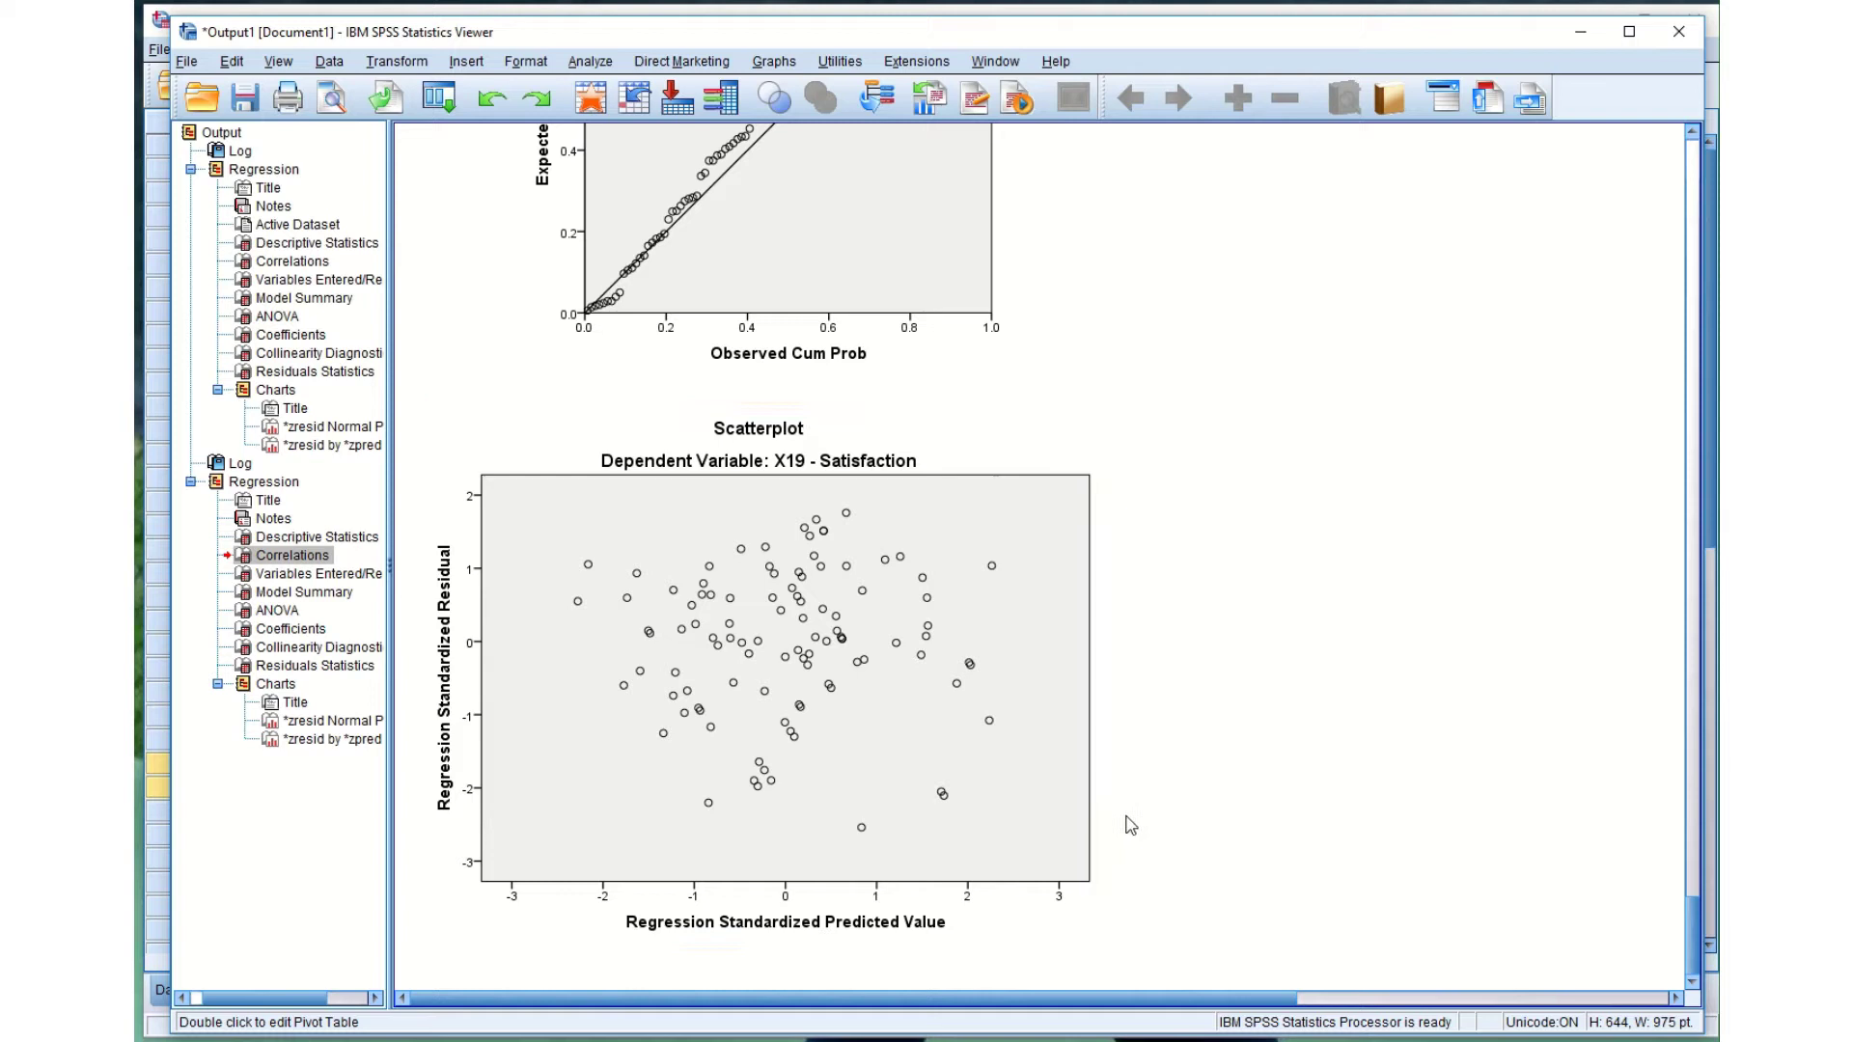
{"action": "left_click", "coordinate": [1081, 898]}
{"action": "left_click", "coordinate": [1124, 897]}
{"action": "left_click", "coordinate": [907, 708]}
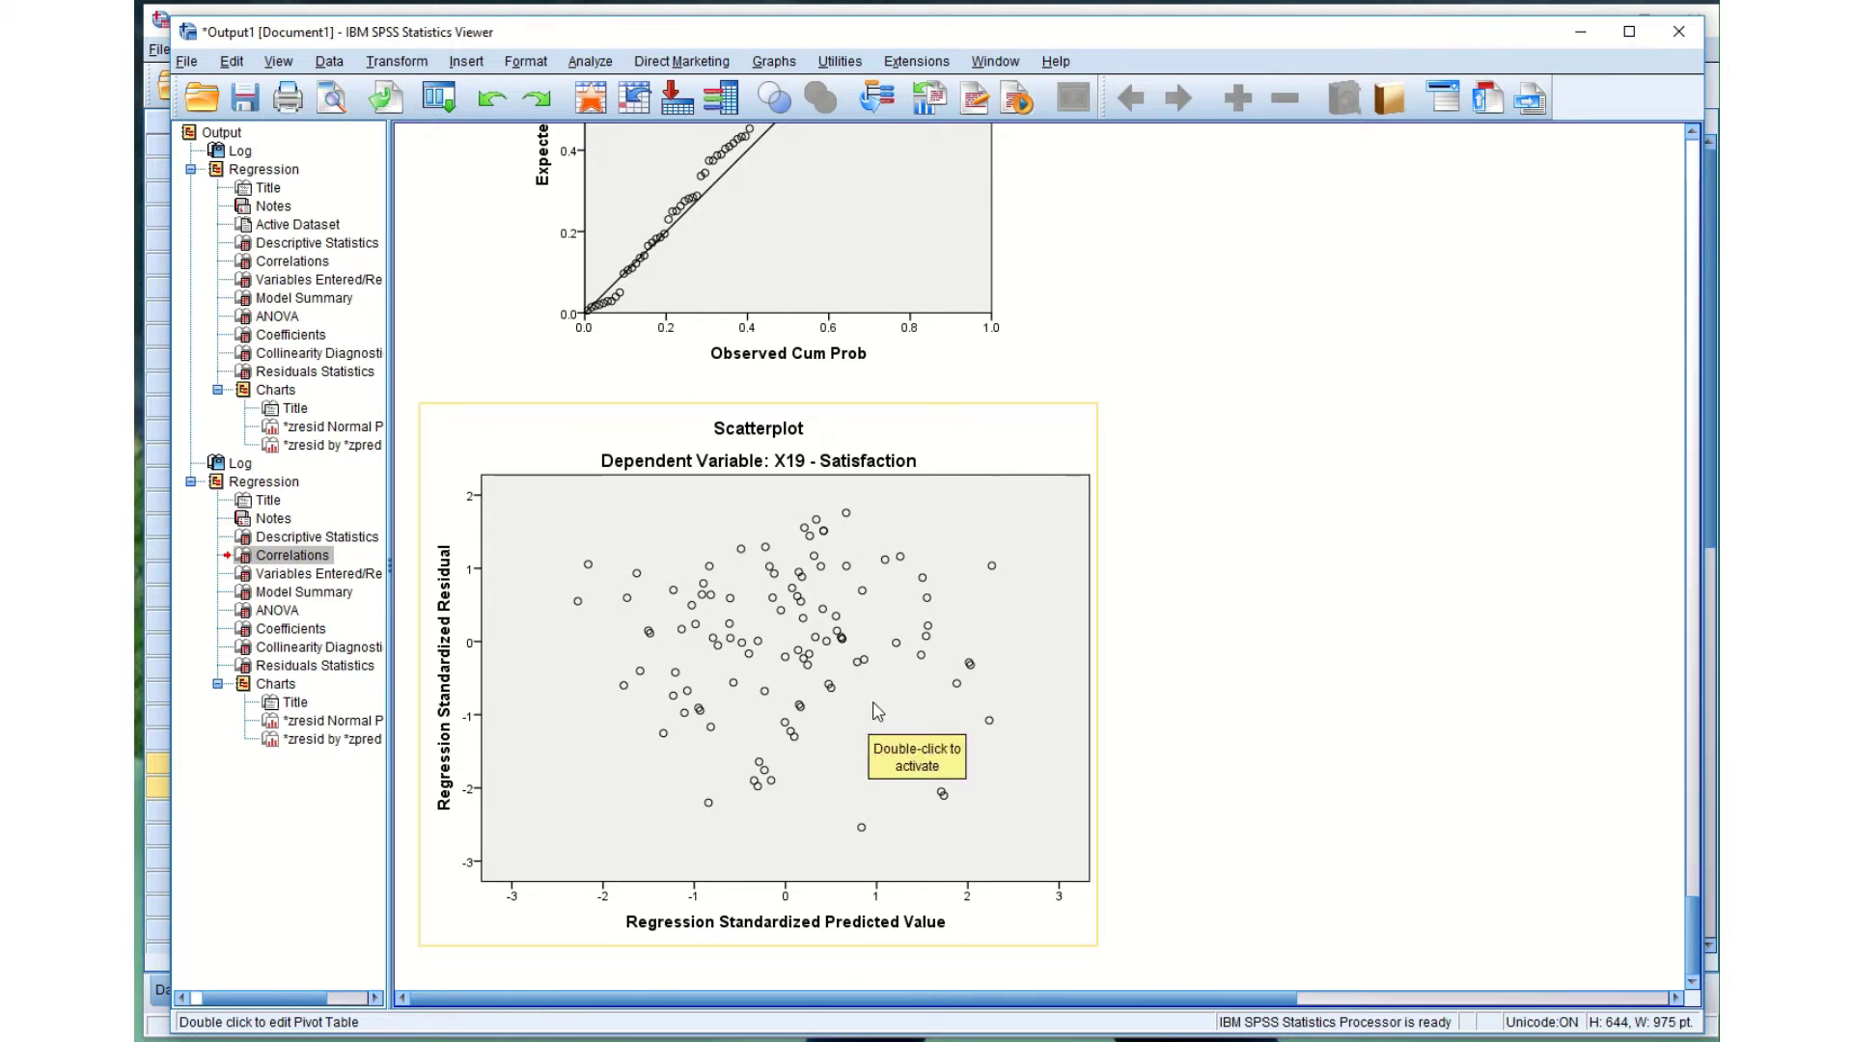
{"action": "left_click", "coordinate": [1125, 718]}
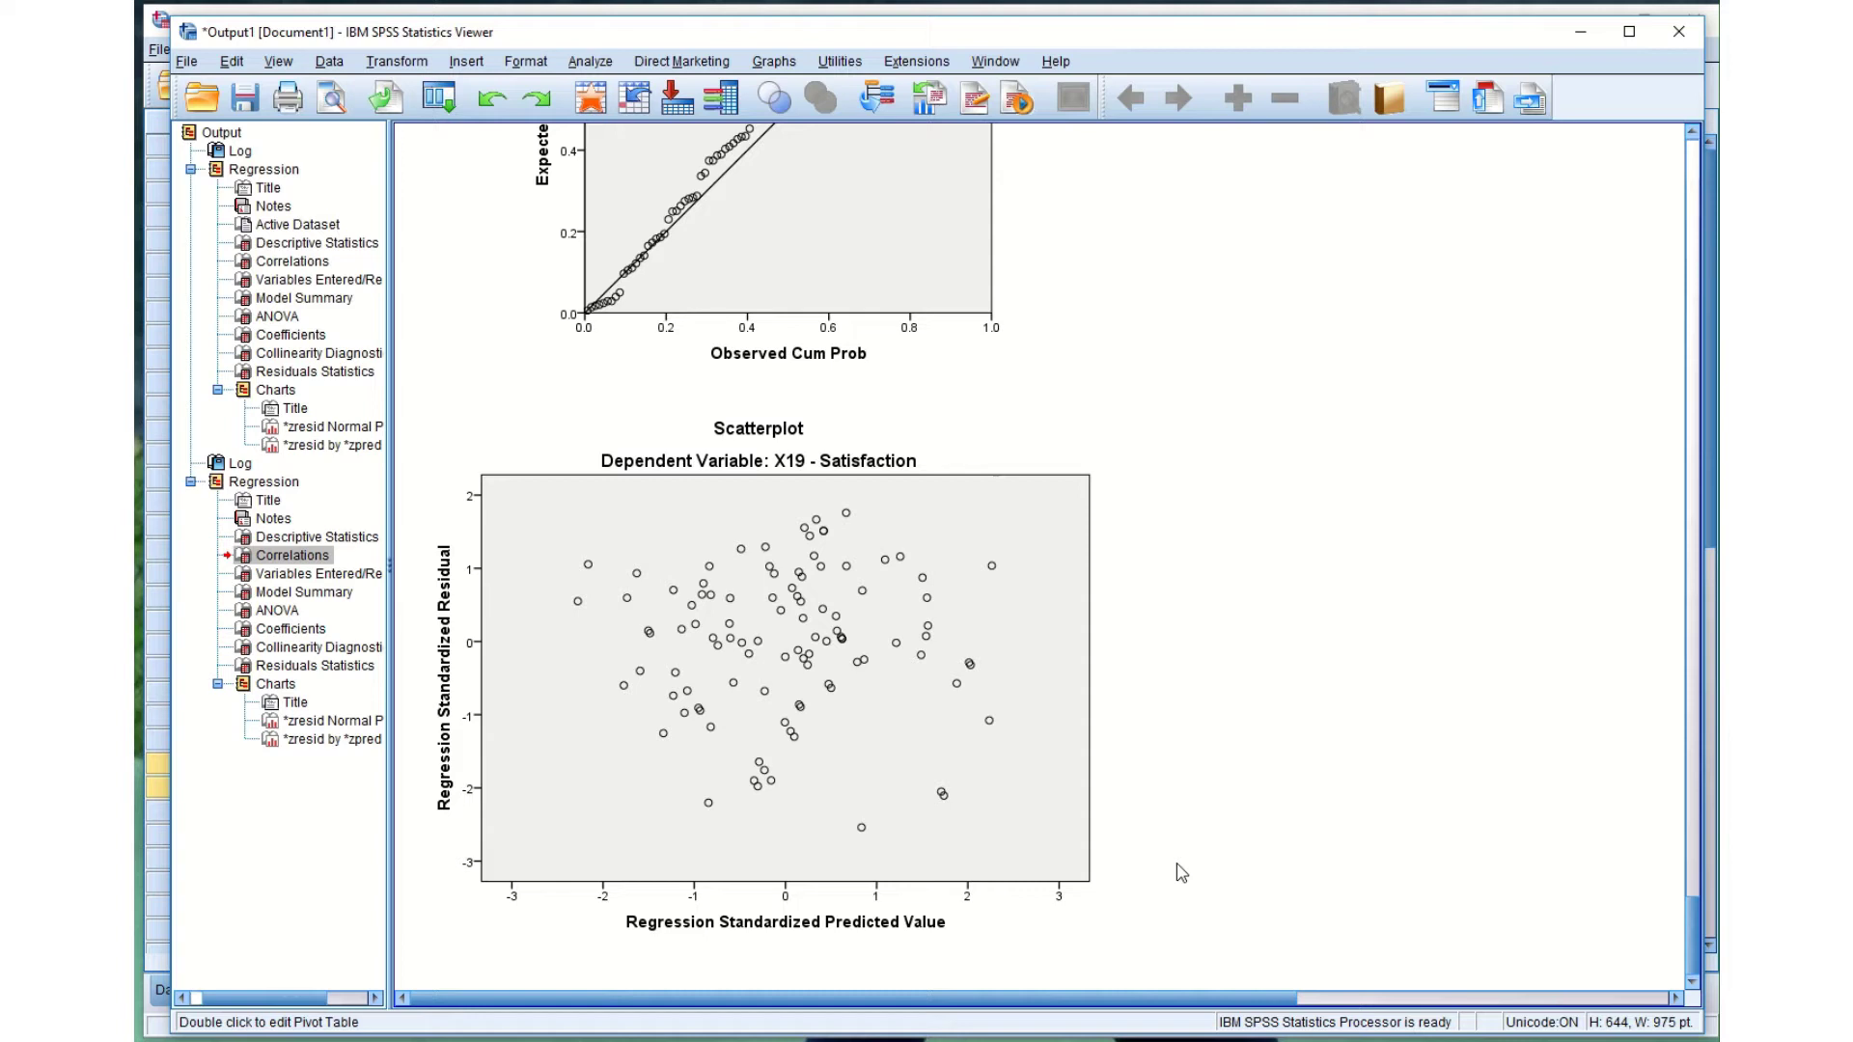
{"action": "left_click", "coordinate": [1042, 820]}
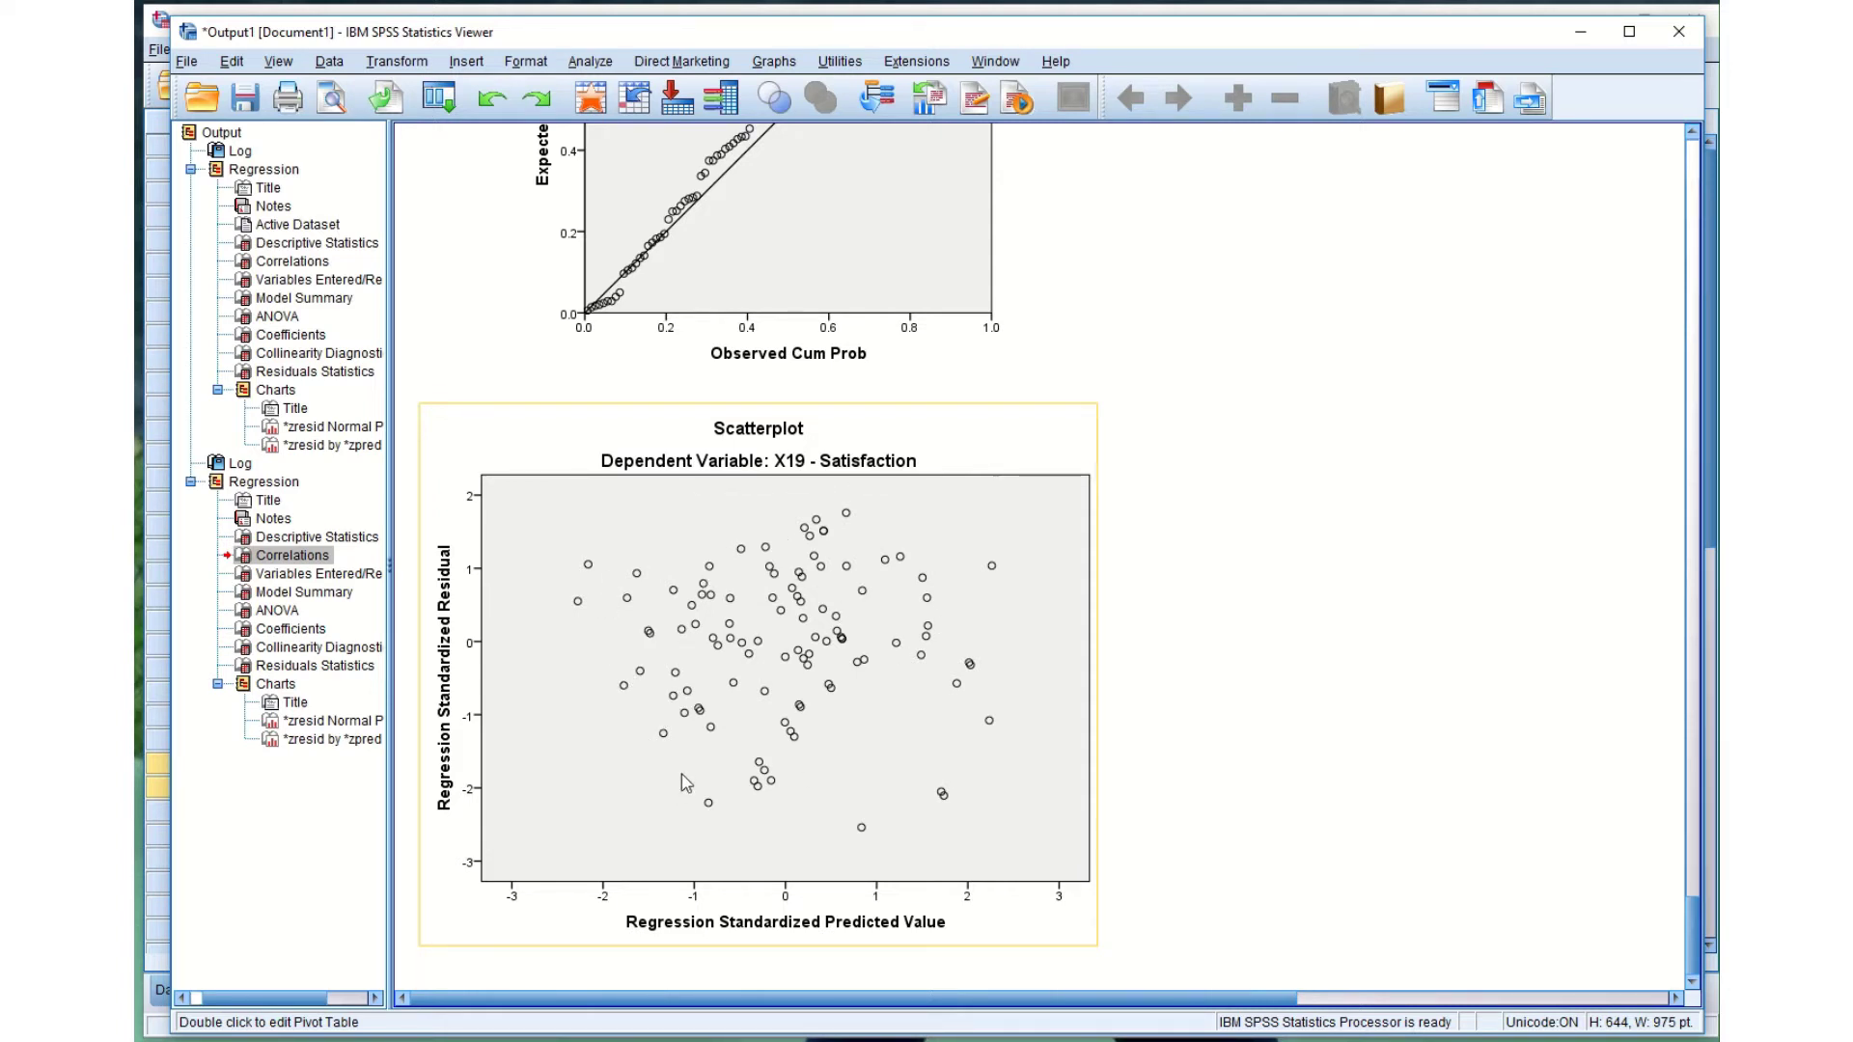
{"action": "left_click", "coordinate": [1200, 796]}
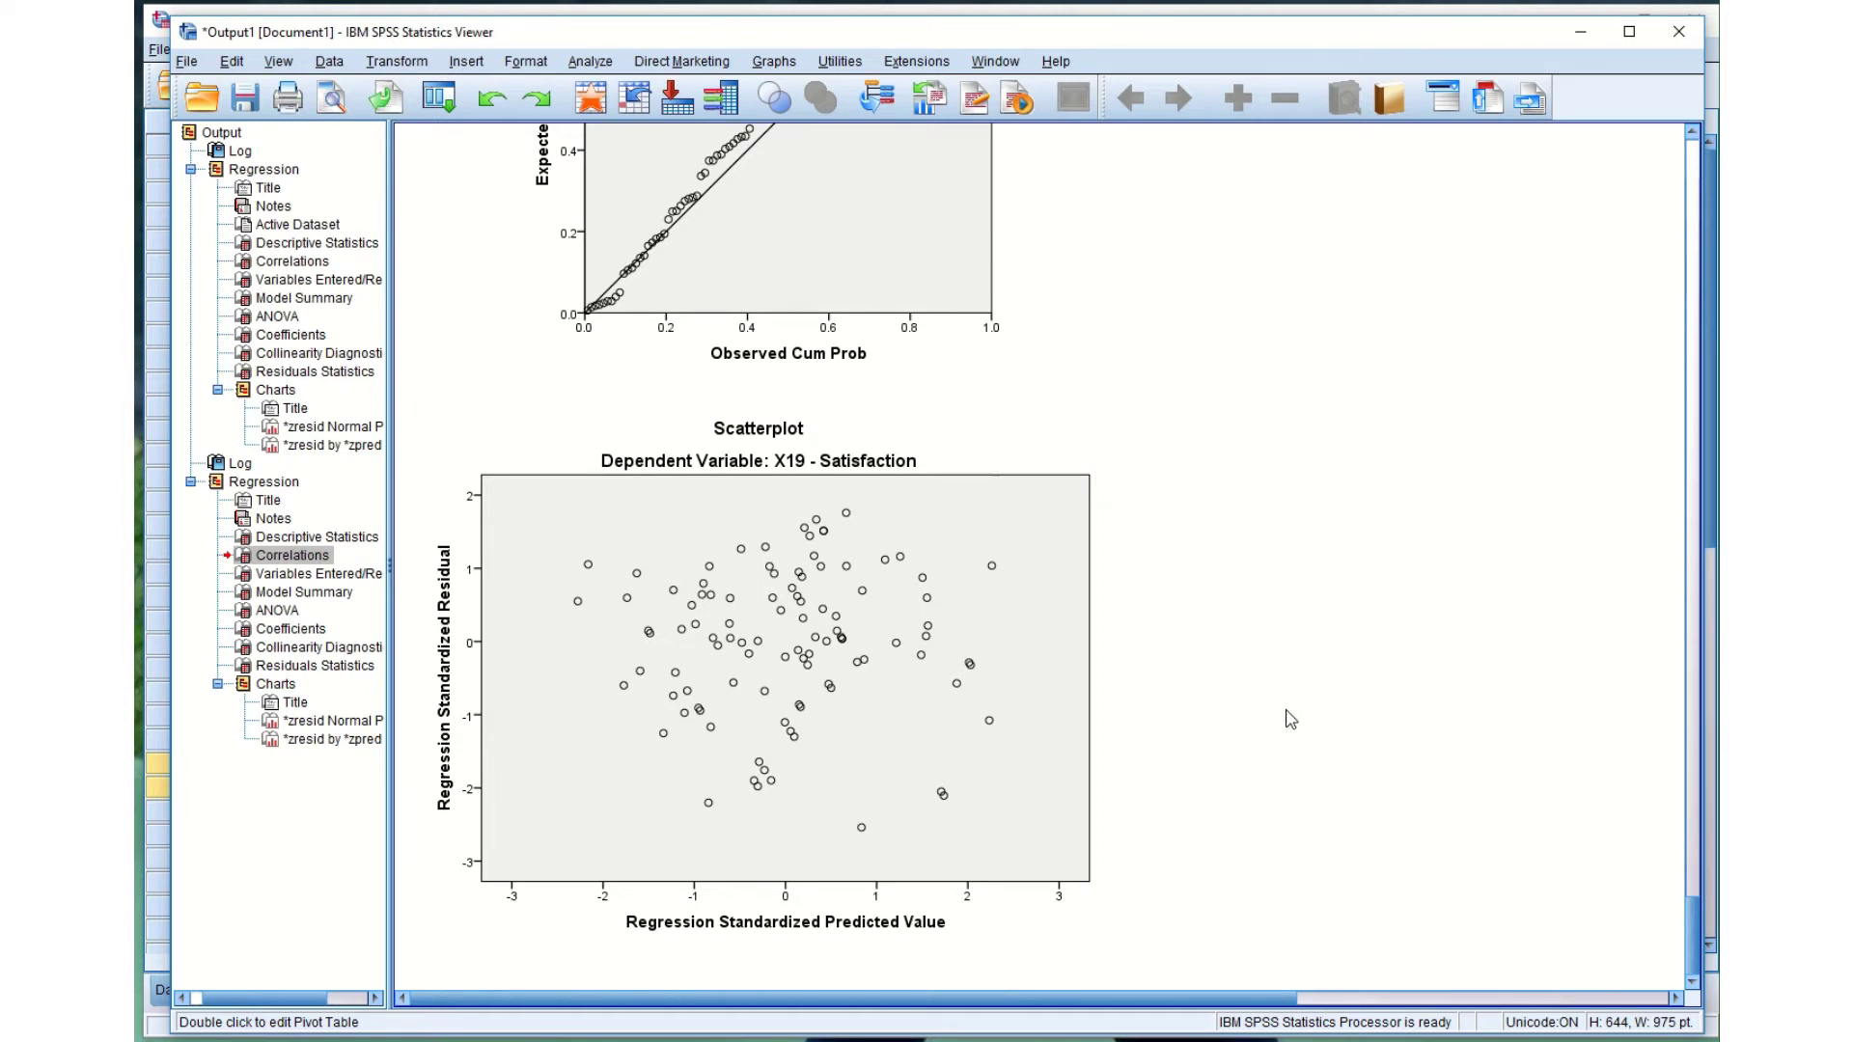
Return to the HBAT.sav variable list and inspect the second pair of saved variables, MAH_2 and COO_2.
{"action": "left_click", "coordinate": [154, 749]}
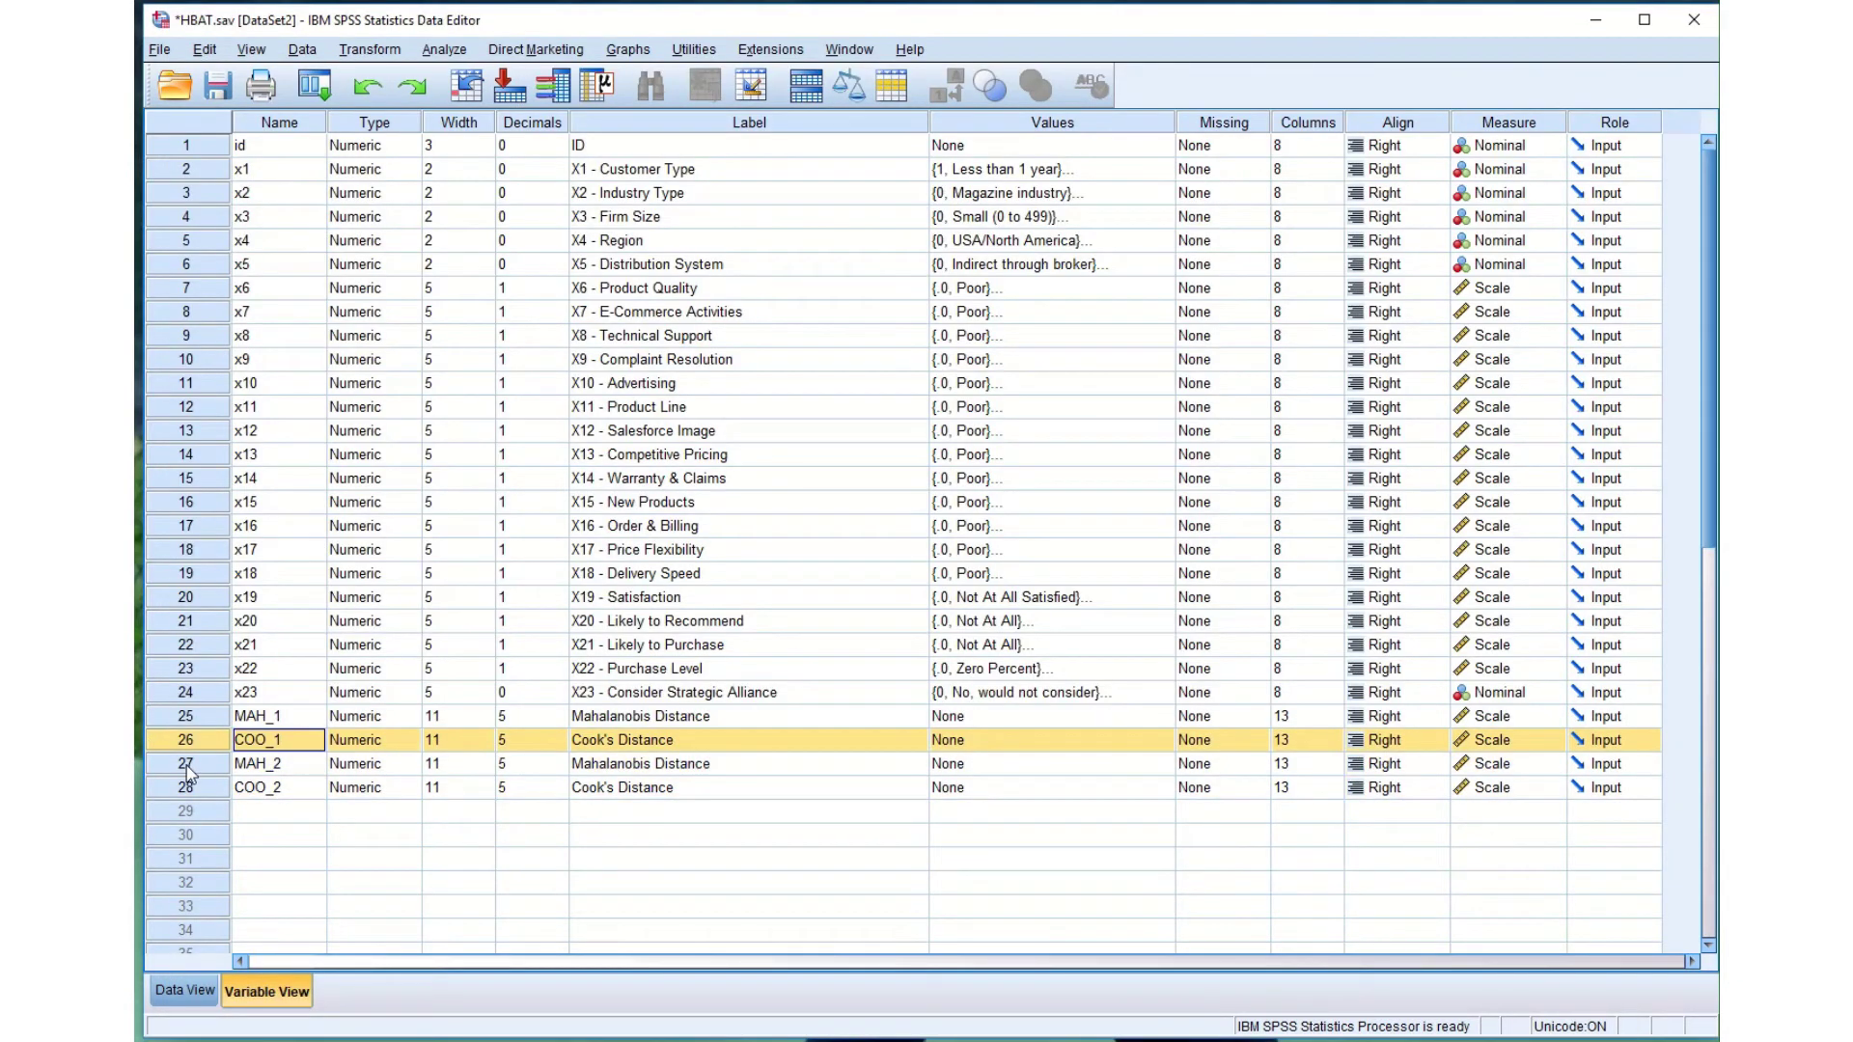
{"action": "left_click", "coordinate": [187, 769]}
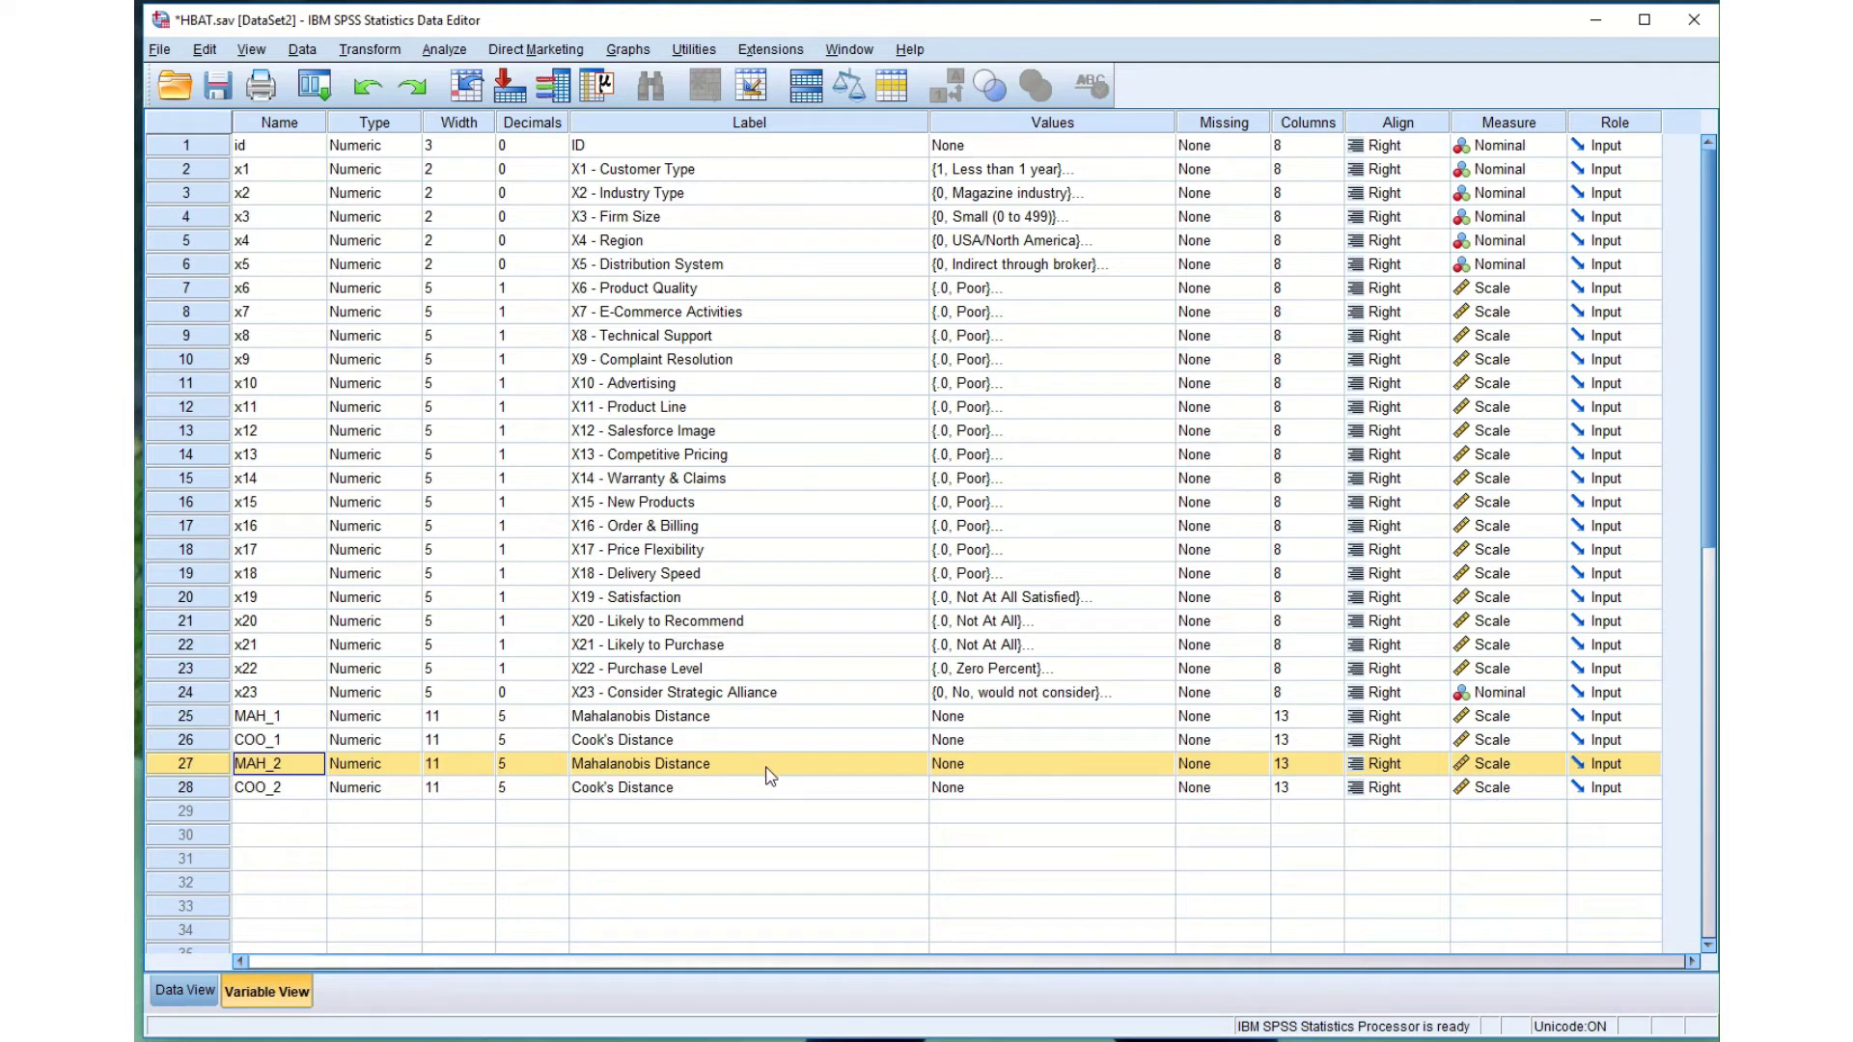
{"action": "left_click", "coordinate": [745, 797]}
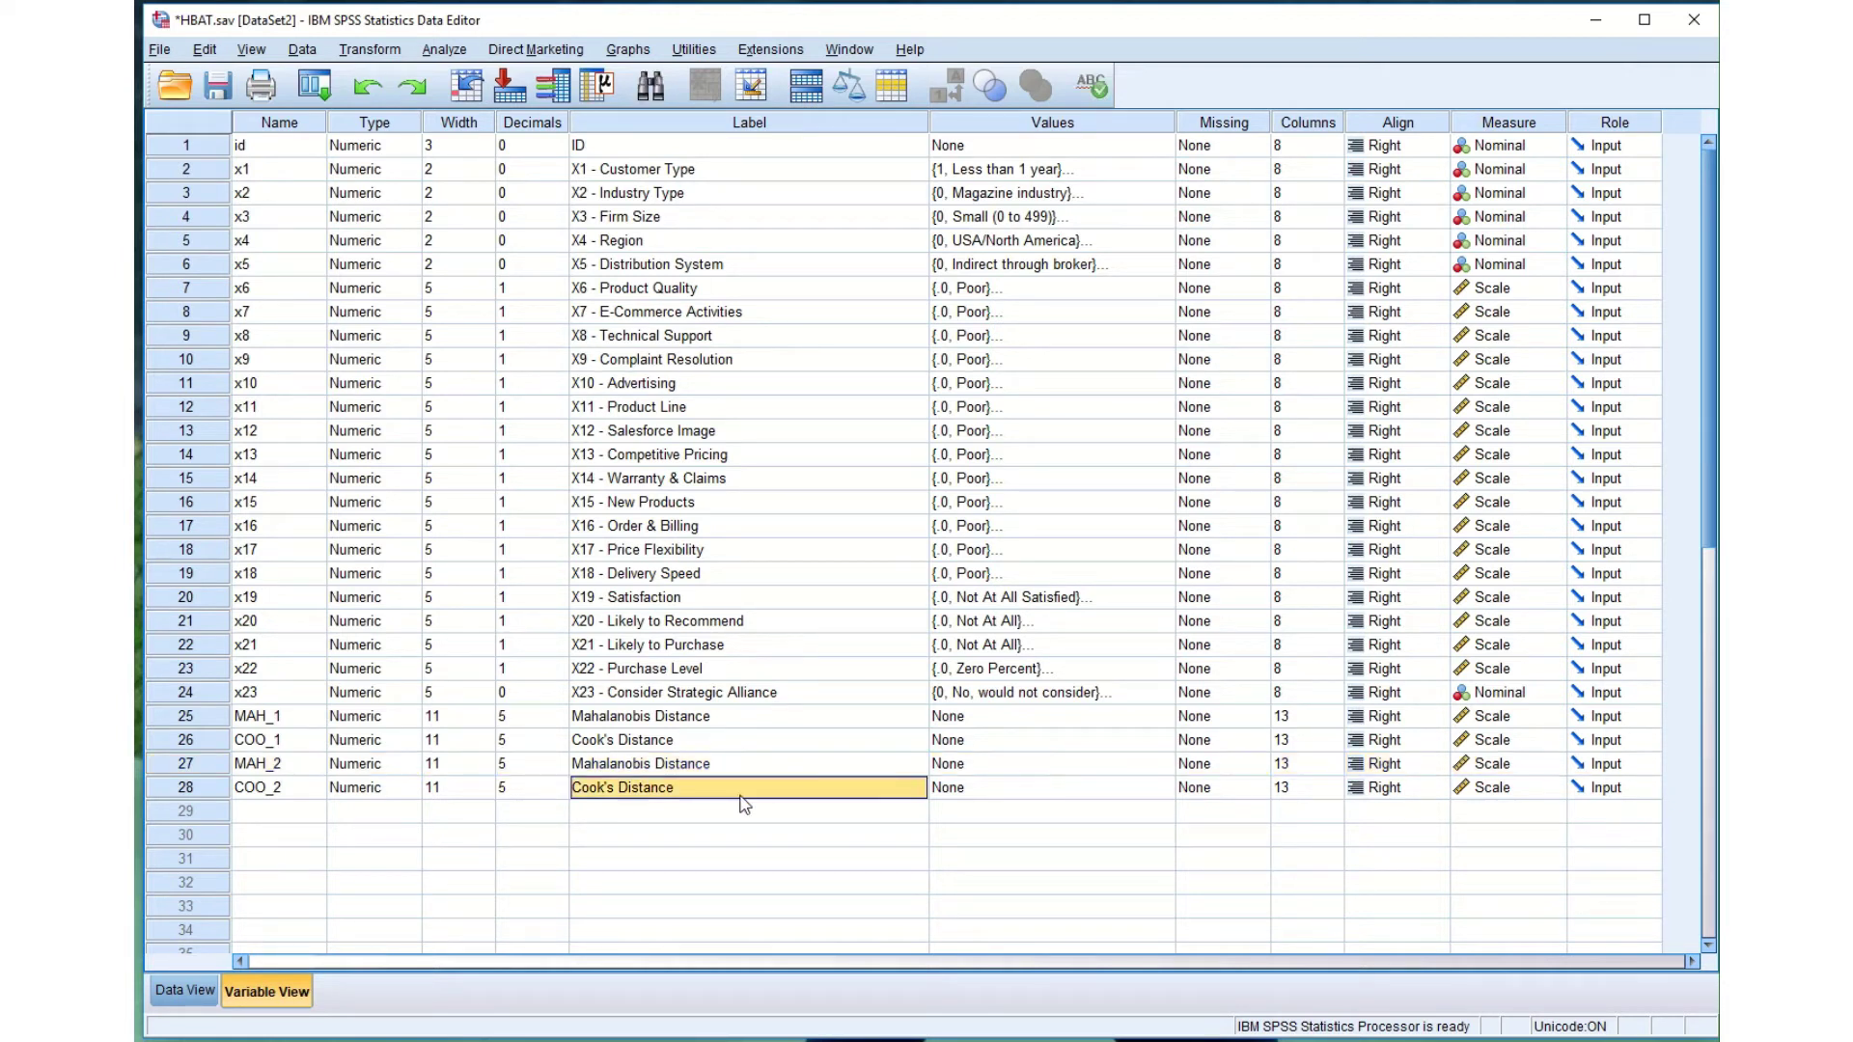
{"action": "left_click", "coordinate": [760, 769]}
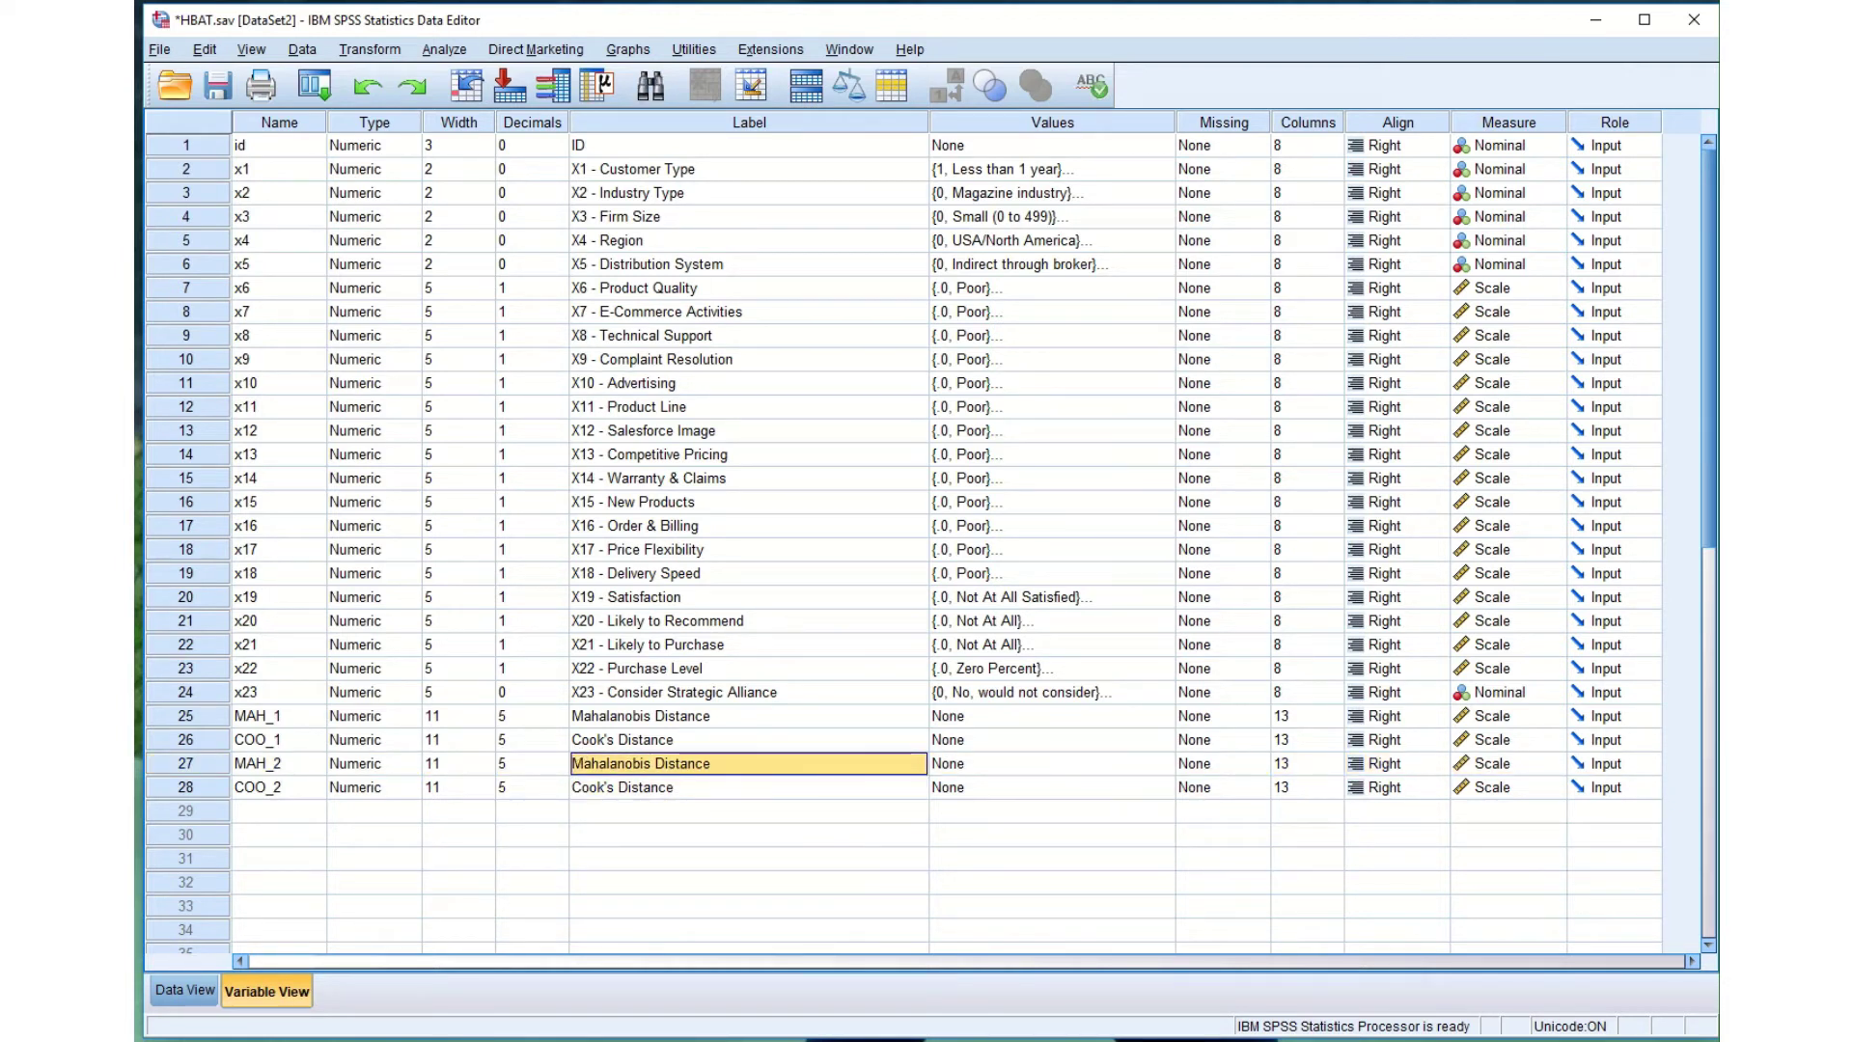
Show the case data and delete the duplicate MAH_1 and COO_1 columns from the earlier regression run.
{"action": "left_click", "coordinate": [179, 990]}
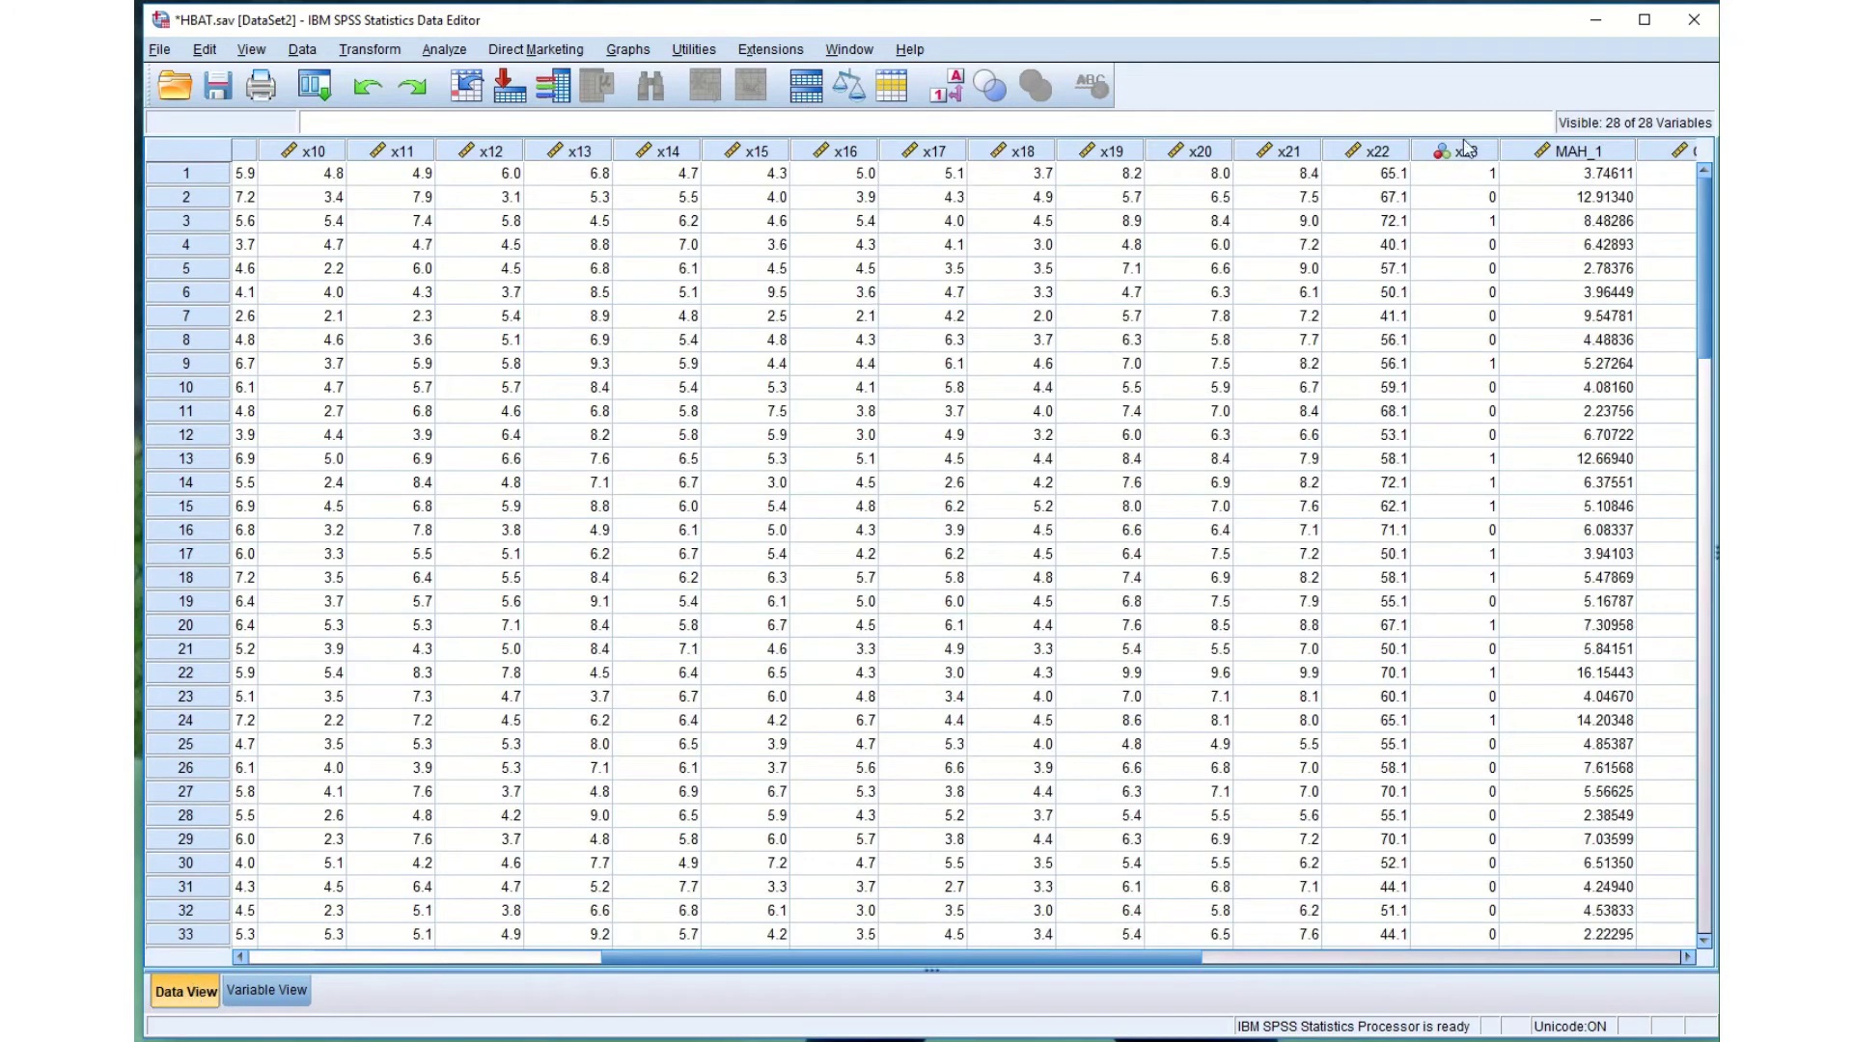
{"action": "left_click_drag", "start_coordinate": [1195, 963], "coordinate": [1298, 963]}
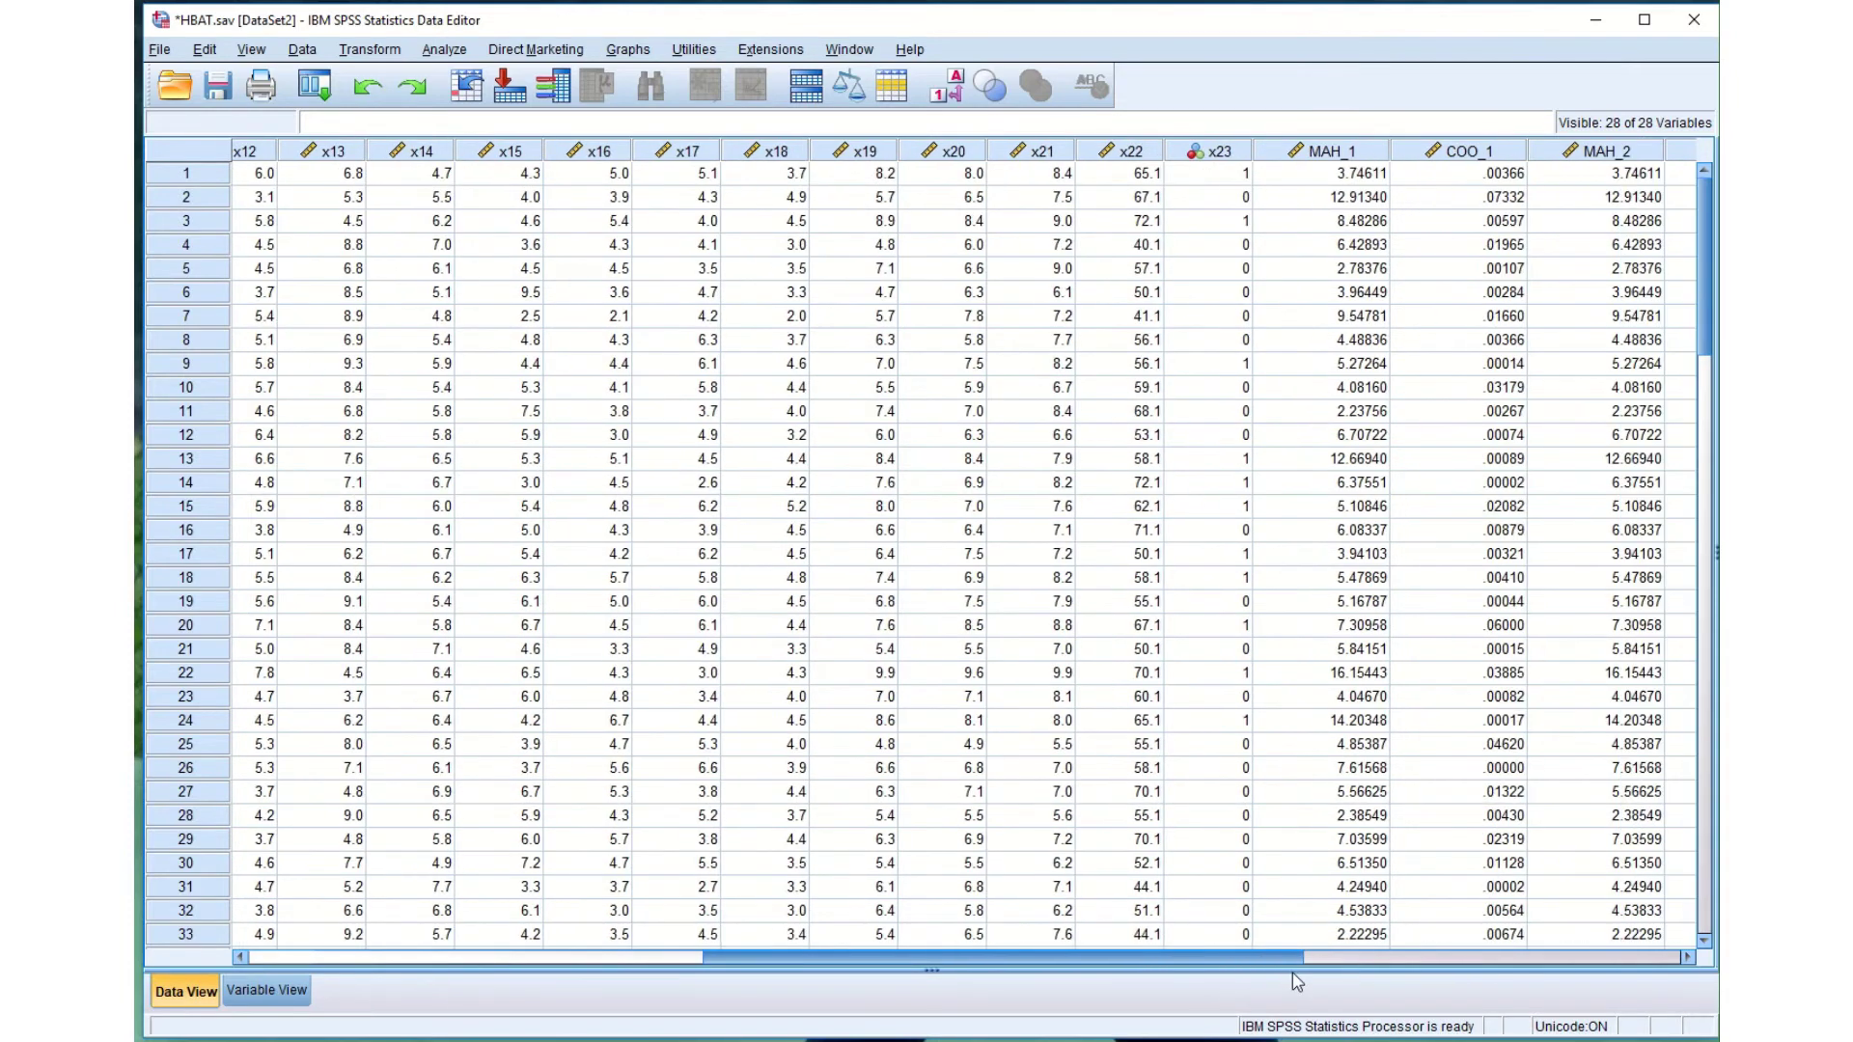
{"action": "left_click_drag", "start_coordinate": [1355, 155], "coordinate": [1404, 159]}
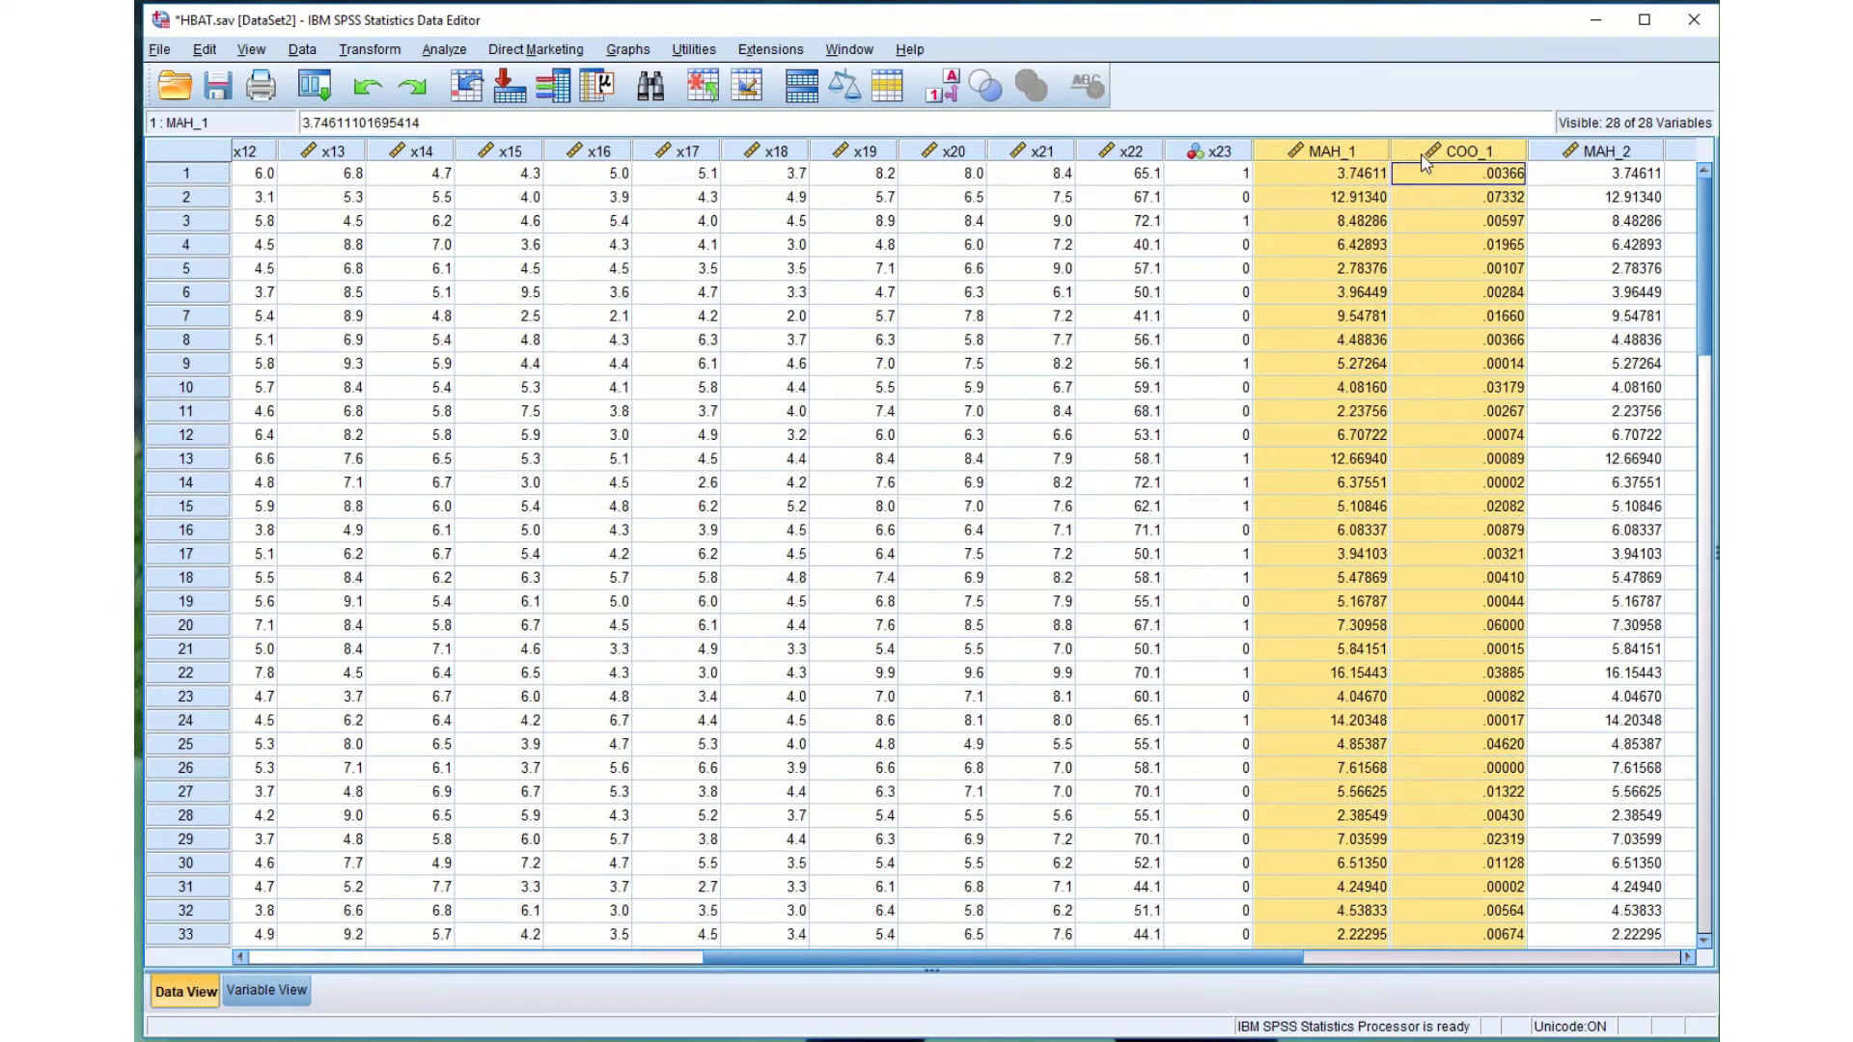
{"action": "left_click", "coordinate": [1231, 152]}
{"action": "left_click", "coordinate": [1317, 154]}
{"action": "right_click", "coordinate": [1317, 154]}
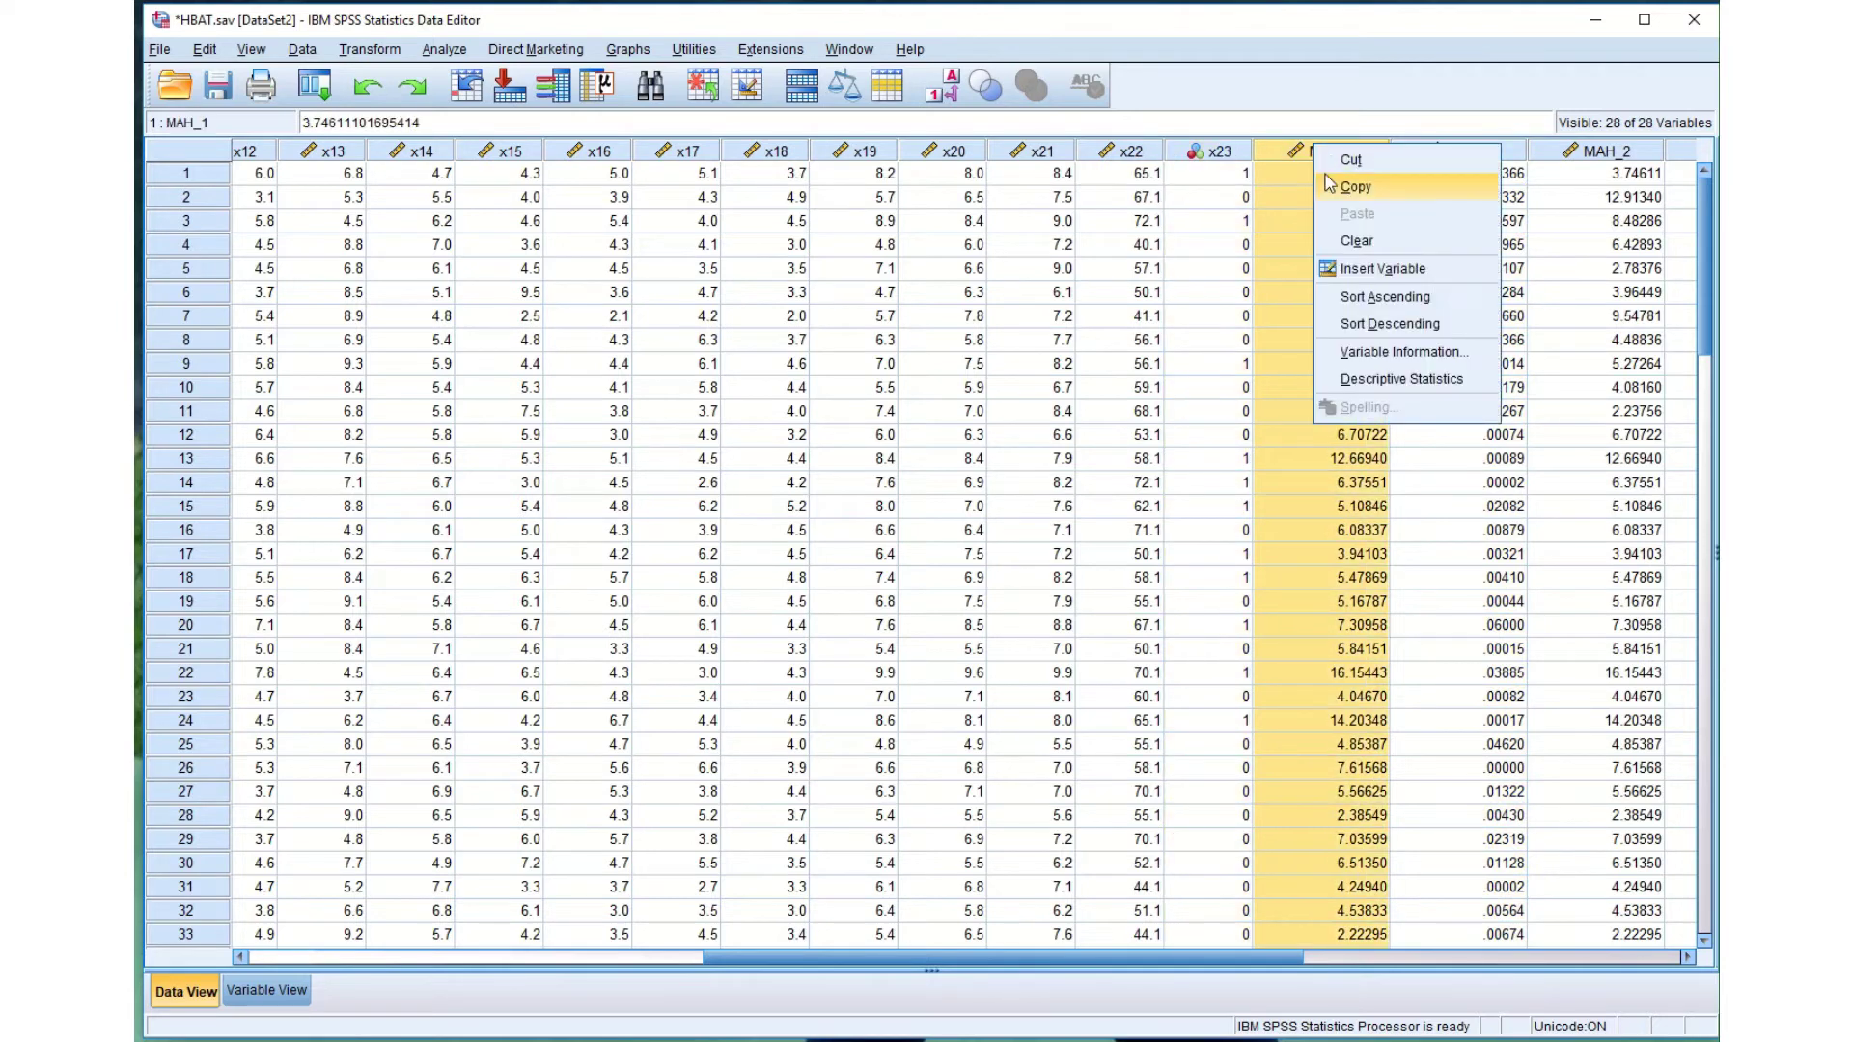
{"action": "left_click", "coordinate": [1395, 243]}
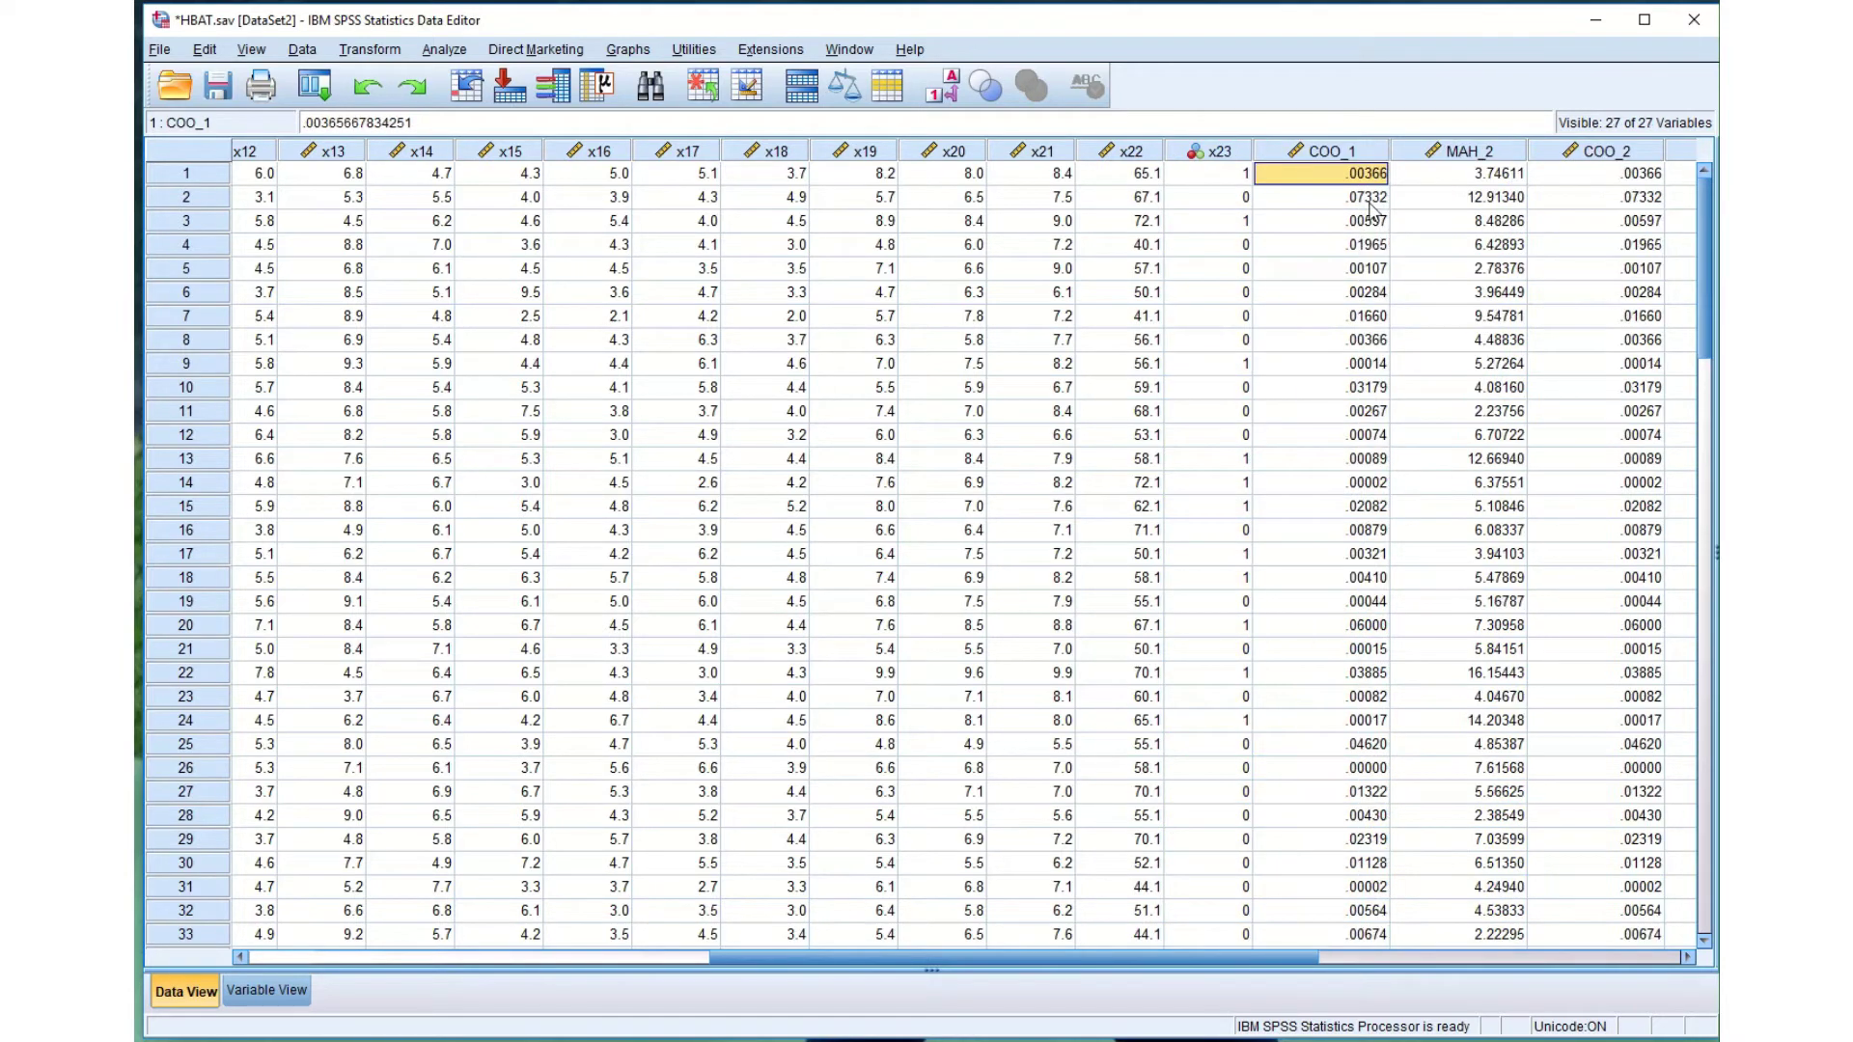
{"action": "right_click", "coordinate": [1329, 151]}
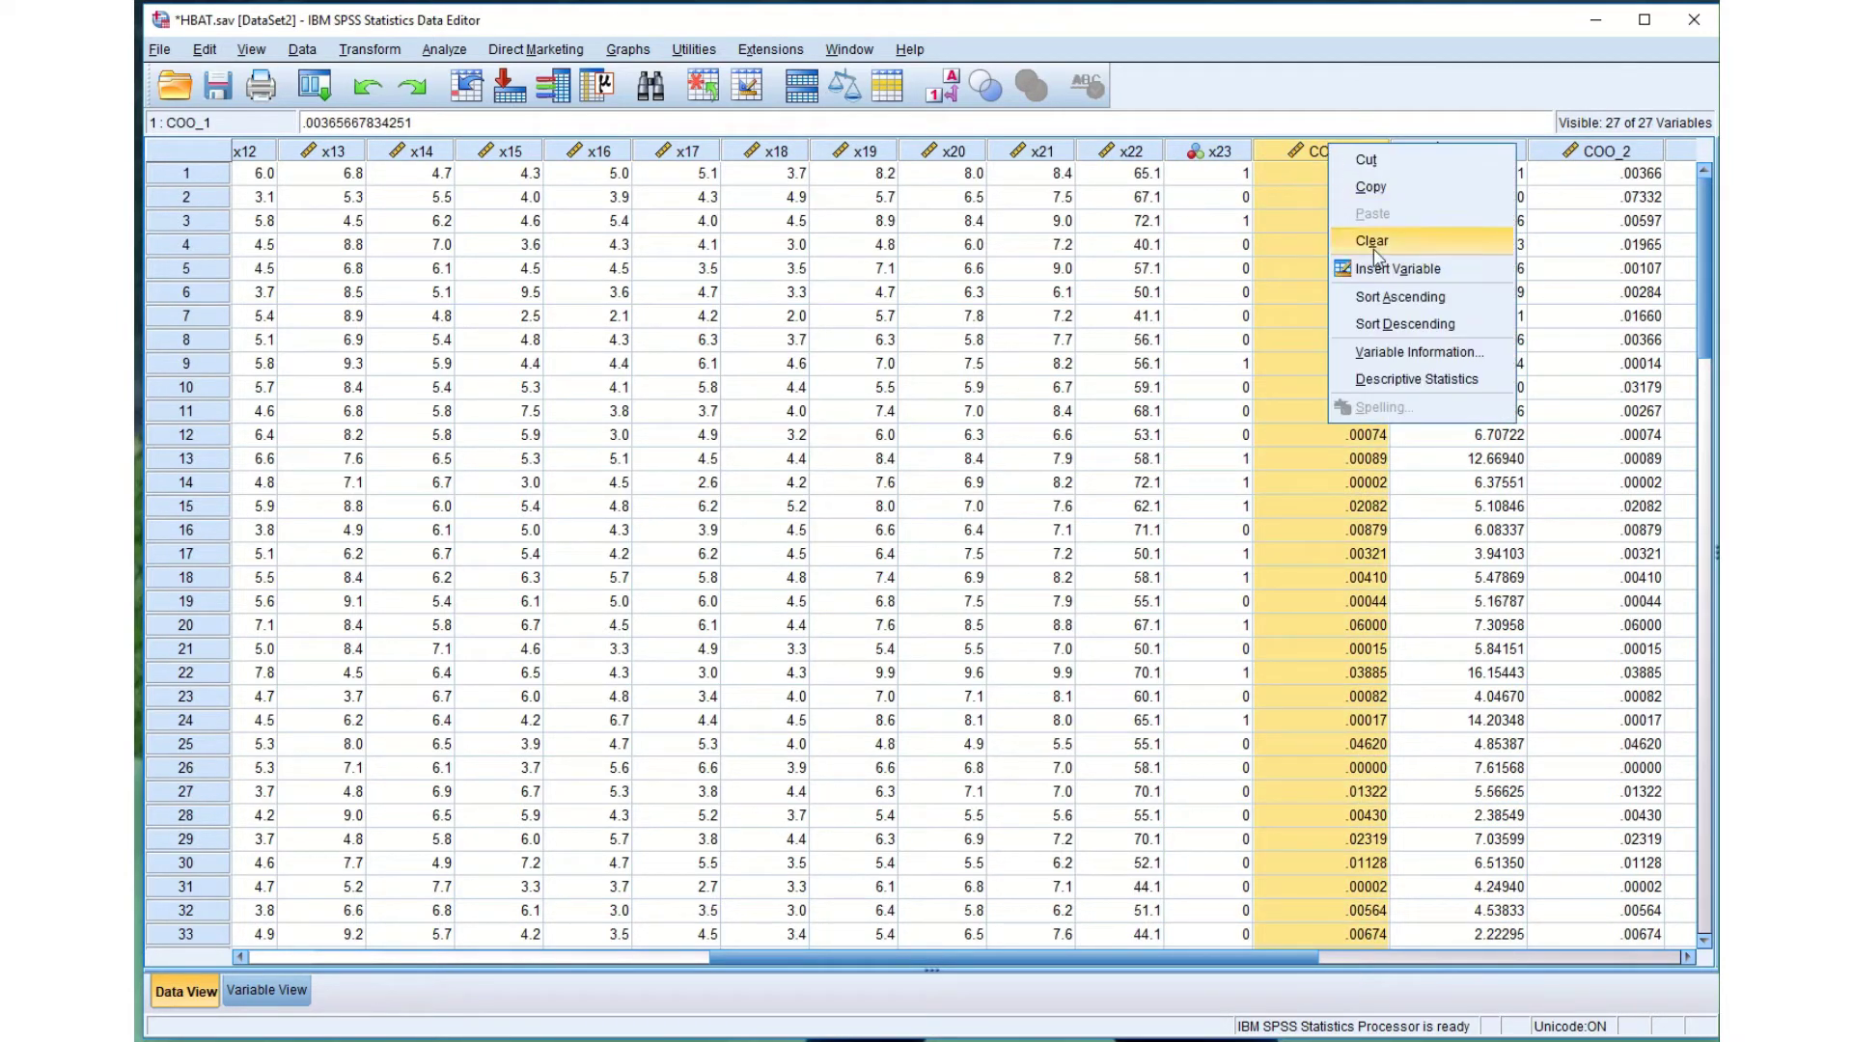
{"action": "left_click", "coordinate": [1377, 243]}
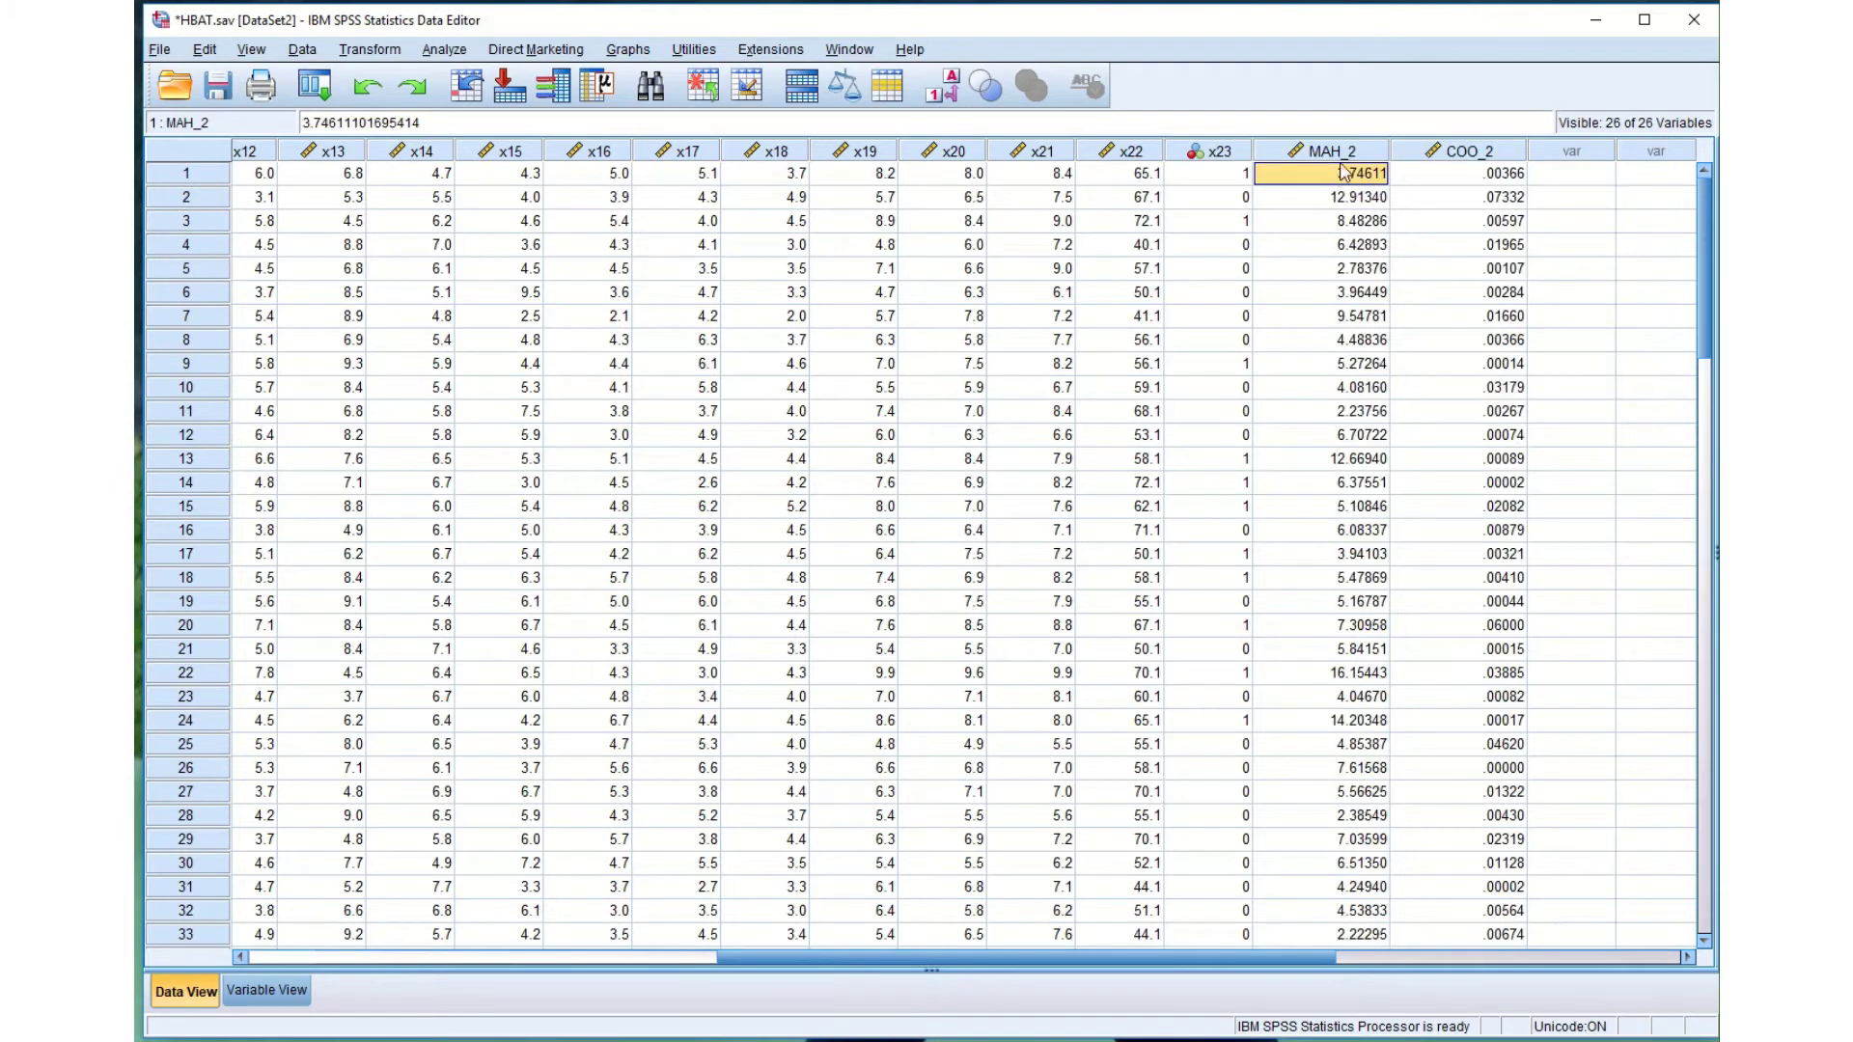
Sort the cases by the saved Mahalanobis Distance variable, MAH_2, in descending order.
{"action": "left_click", "coordinate": [1432, 154]}
{"action": "left_click", "coordinate": [1380, 151]}
{"action": "left_click", "coordinate": [1408, 151]}
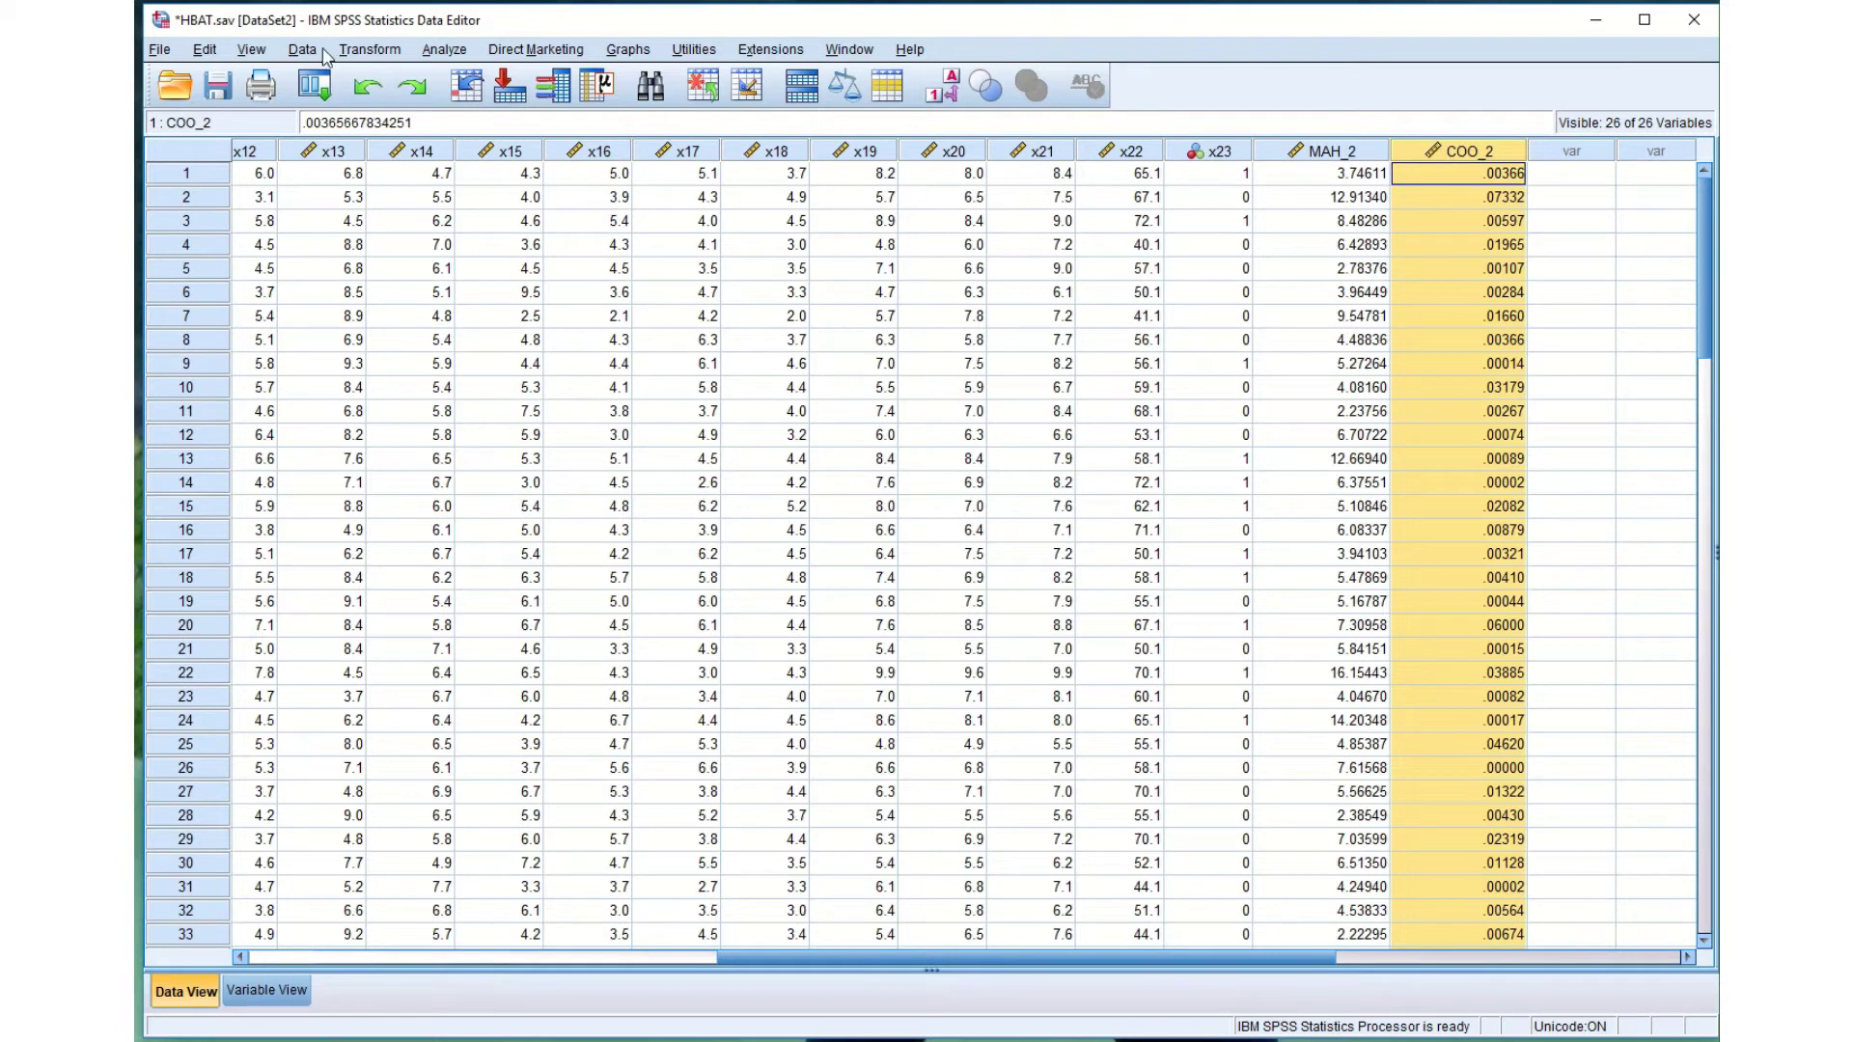
{"action": "left_click", "coordinate": [362, 53]}
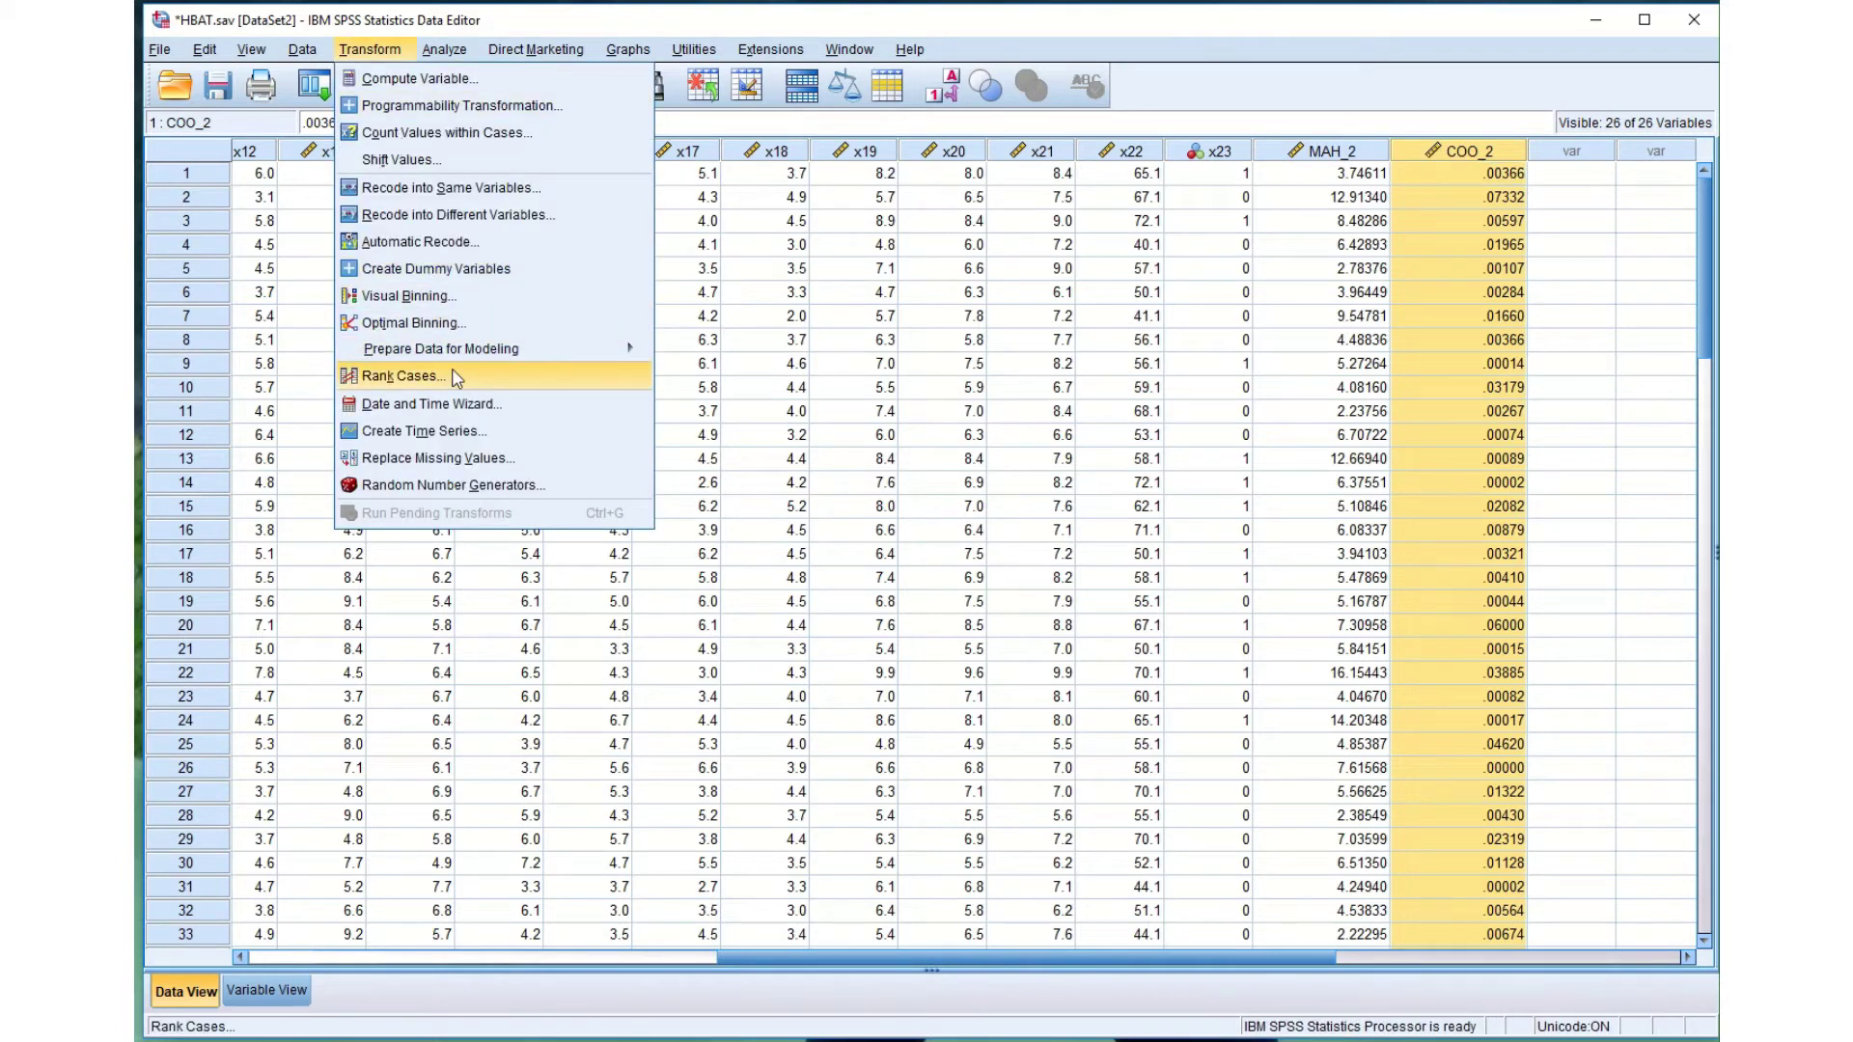
{"action": "mouse_move", "coordinate": [303, 49]}
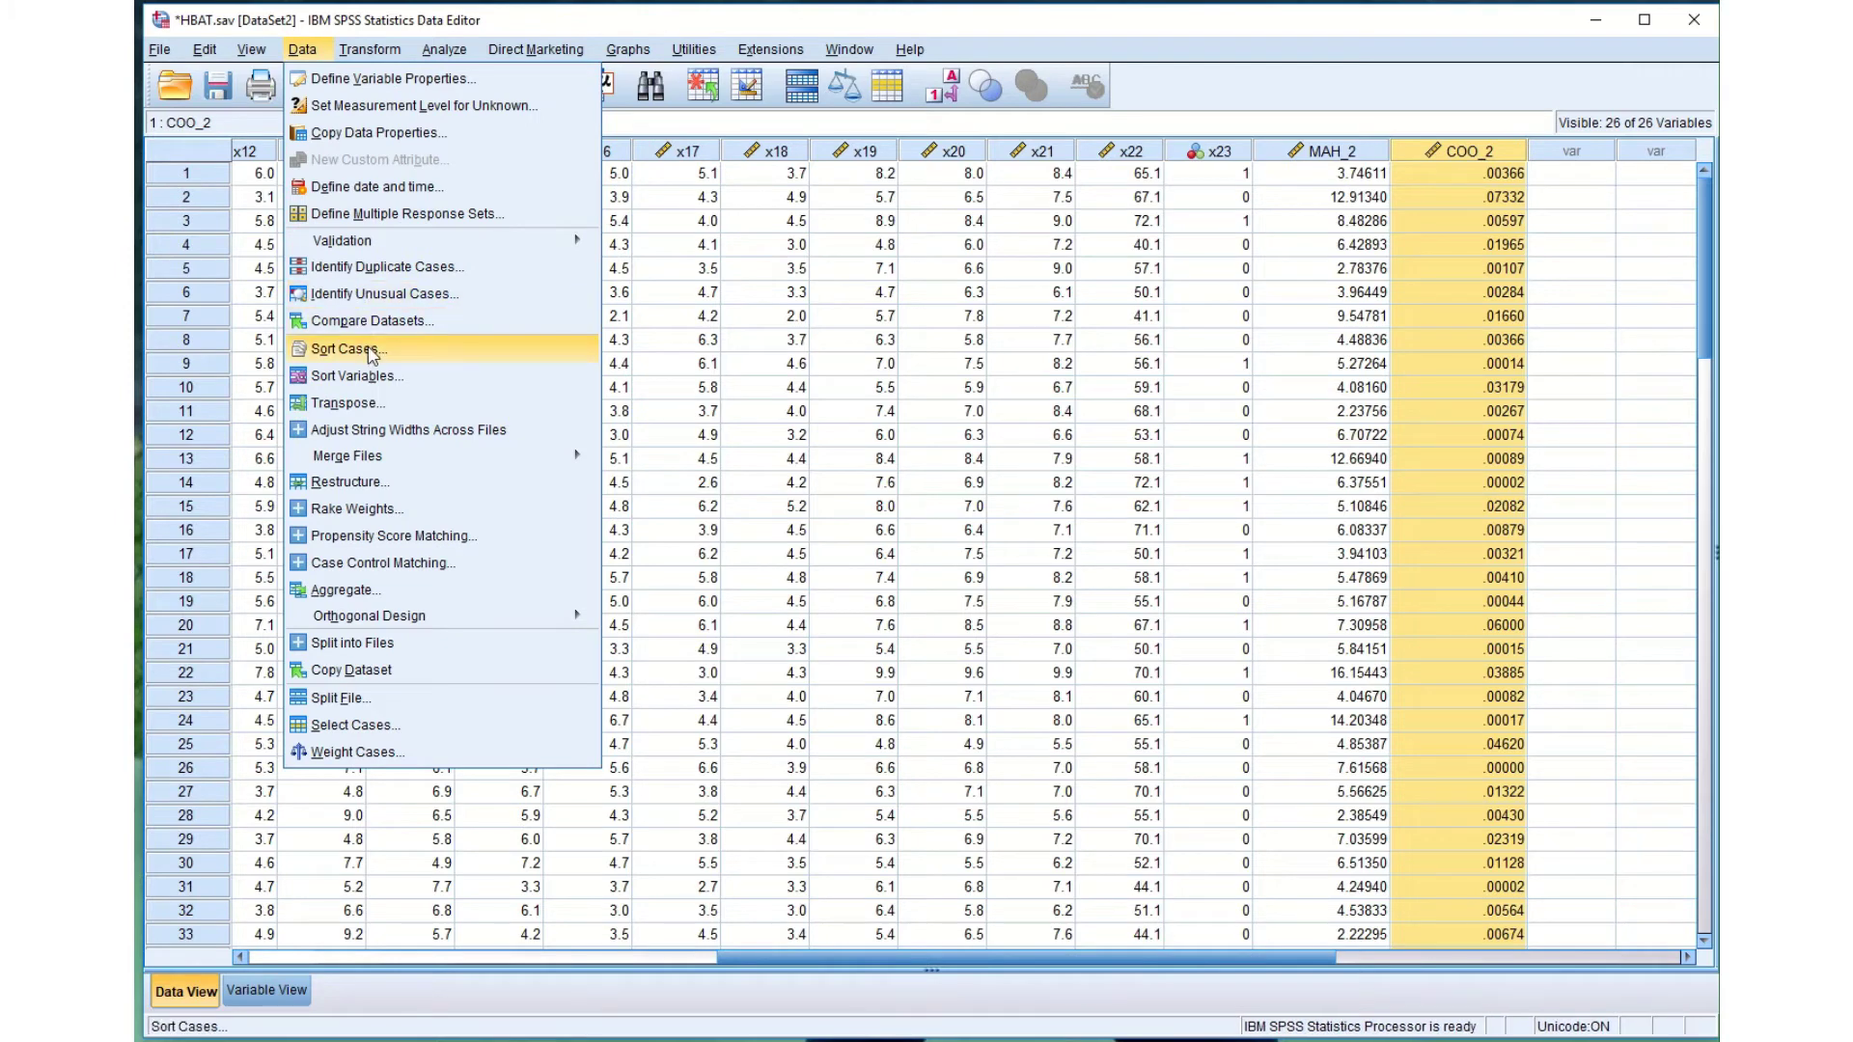
{"action": "left_click", "coordinate": [349, 349]}
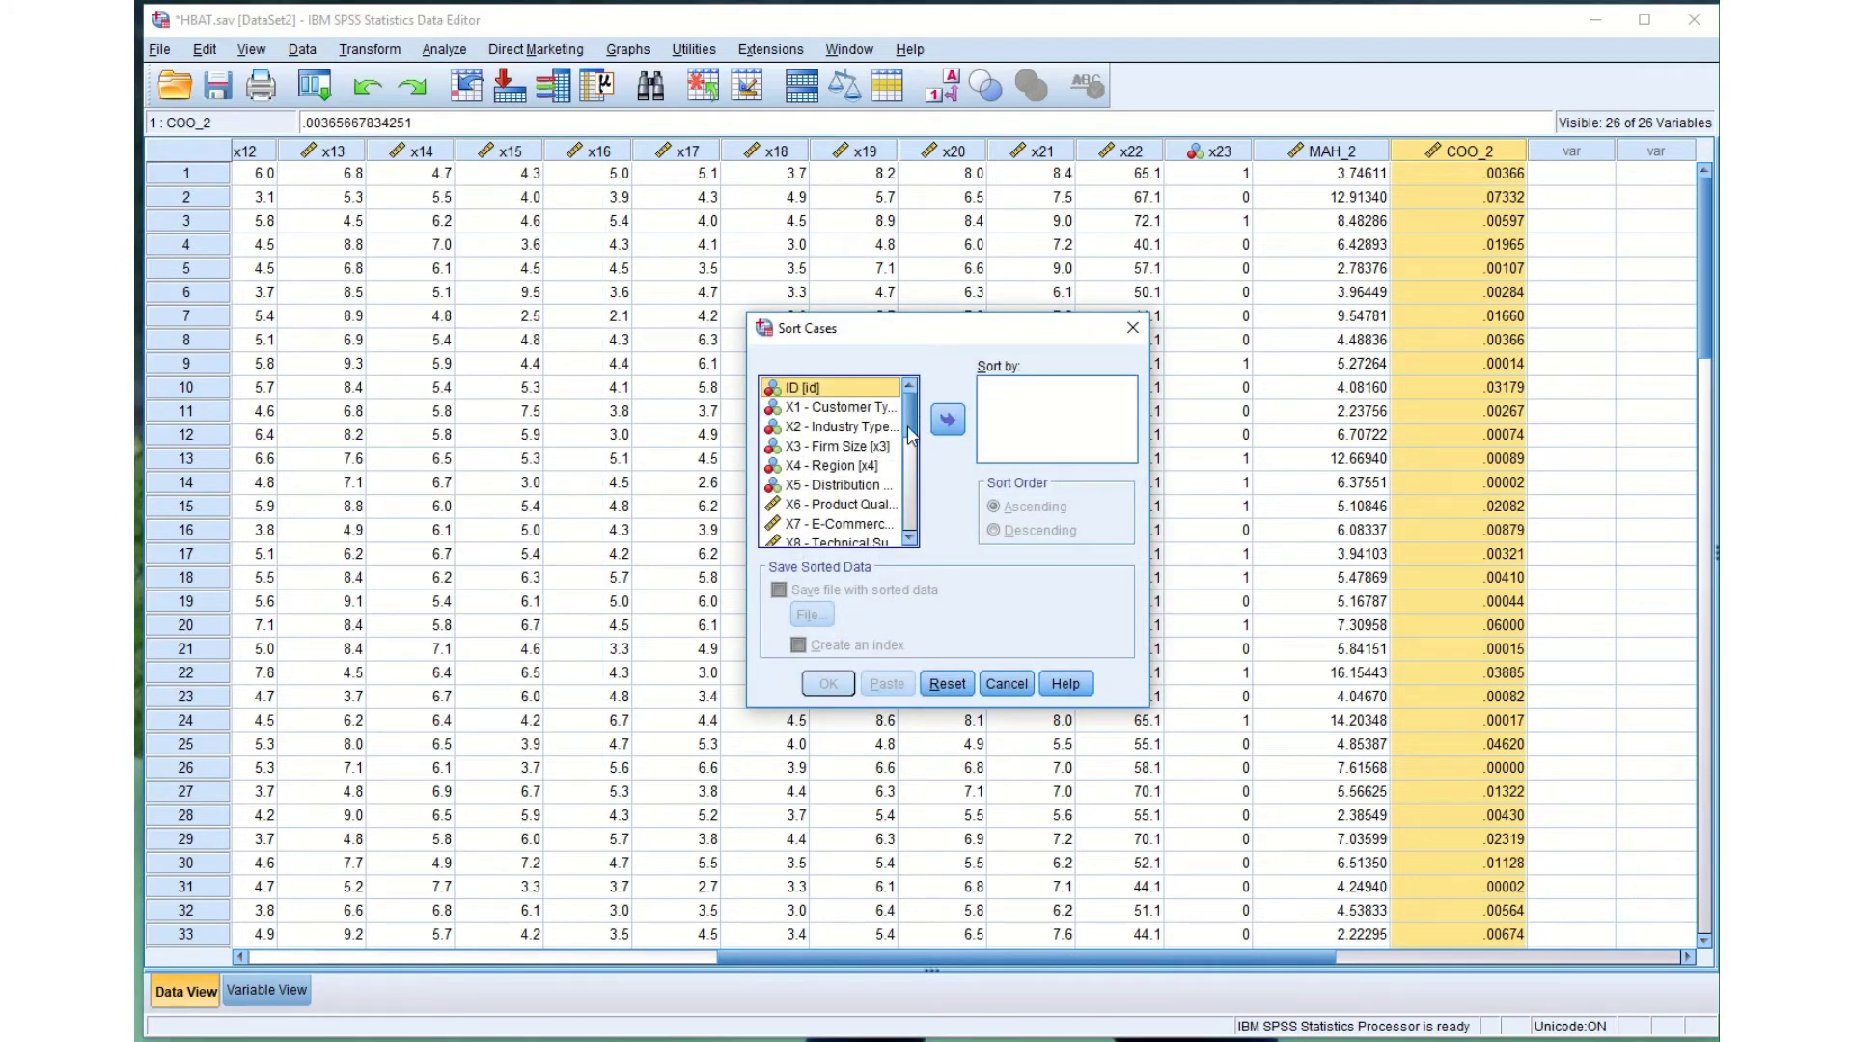
{"action": "left_click_drag", "start_coordinate": [911, 435], "coordinate": [911, 540]}
{"action": "left_click", "coordinate": [853, 522]}
{"action": "left_click", "coordinate": [945, 419]}
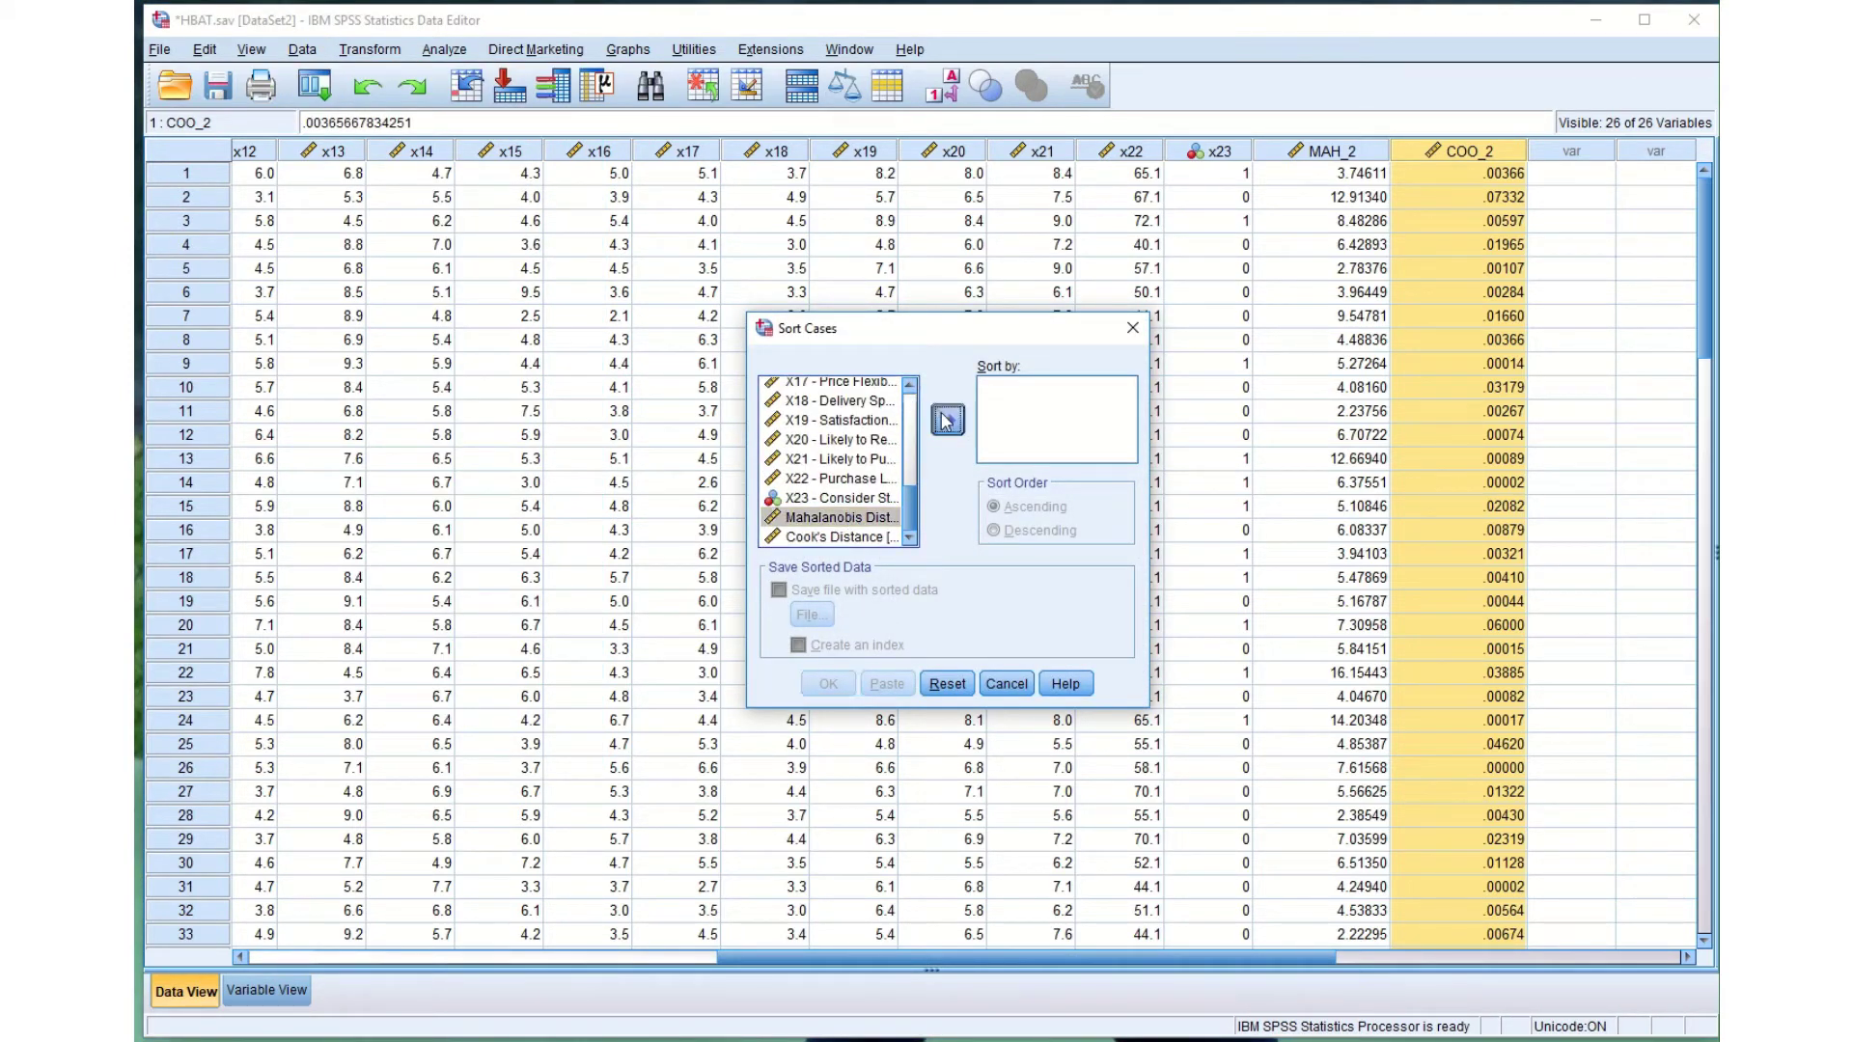
{"action": "left_click", "coordinate": [1021, 531]}
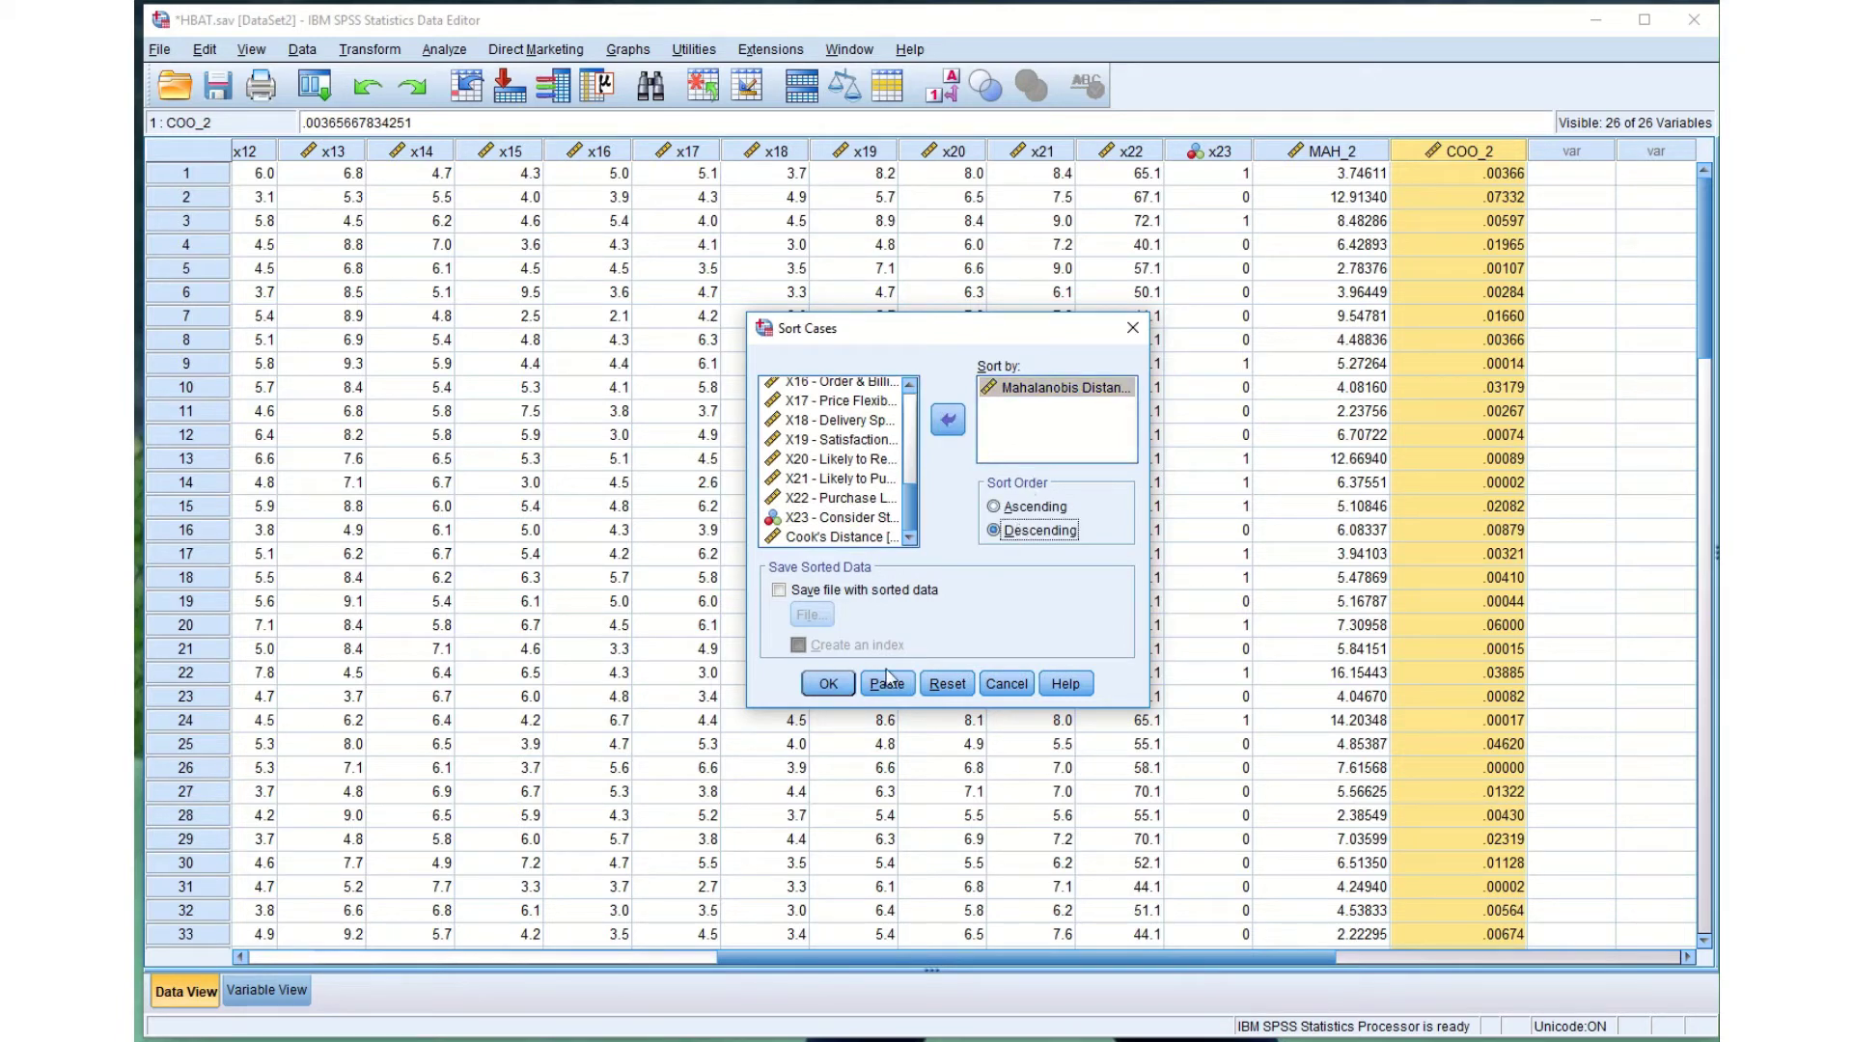
{"action": "left_click", "coordinate": [830, 691]}
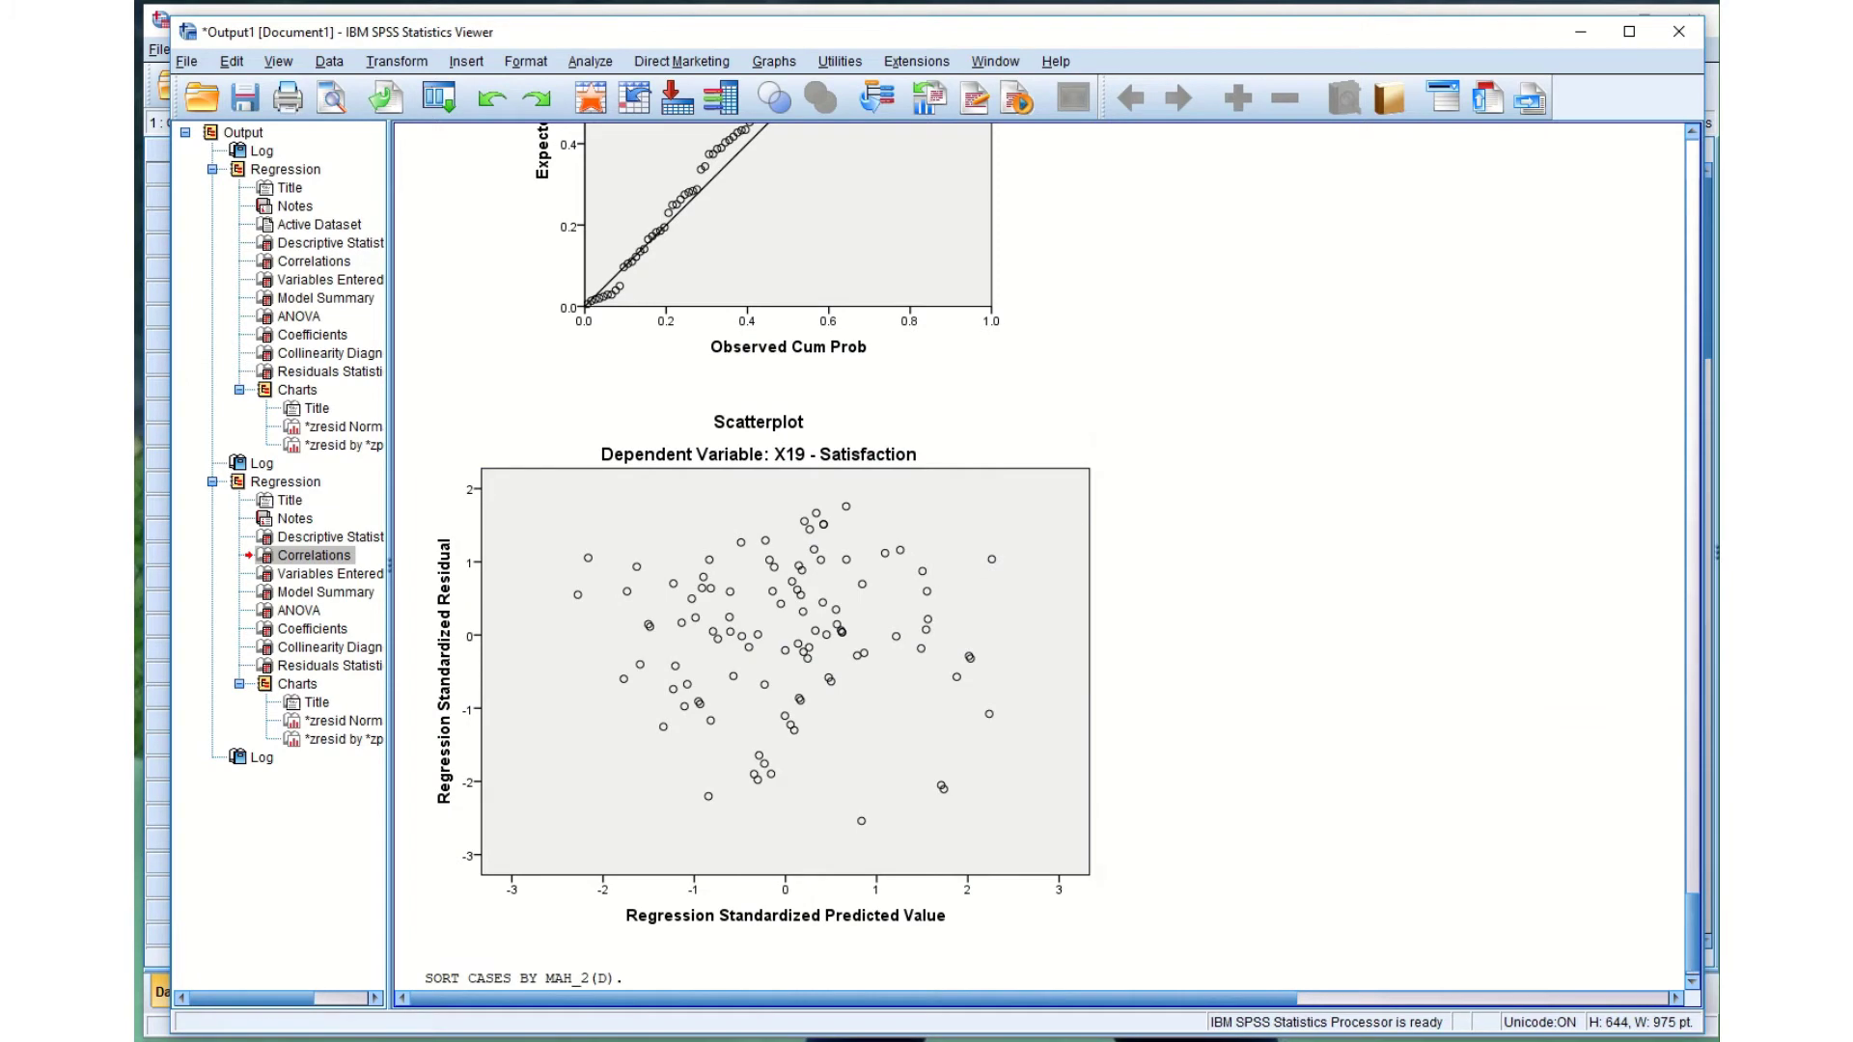
Return to the HBAT.sav case data and inspect the largest distances in the sorted MAH_2 column.
{"action": "left_click", "coordinate": [152, 743]}
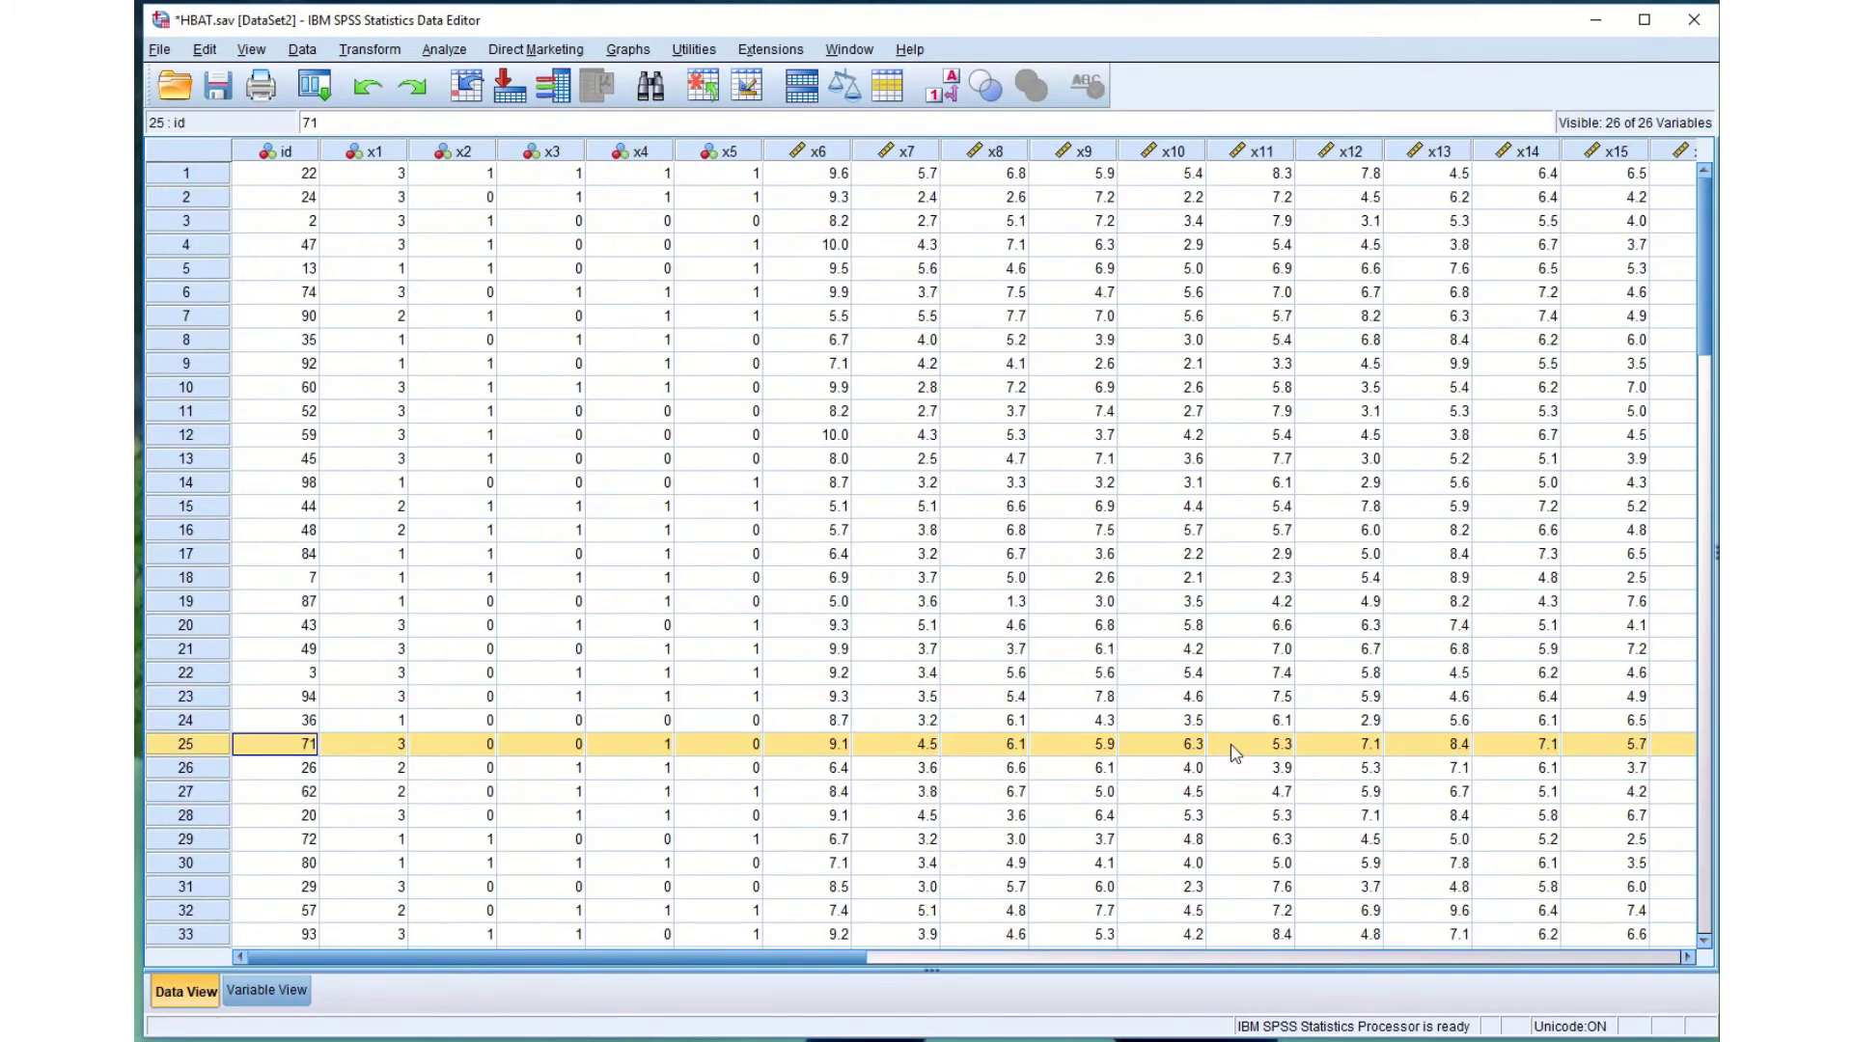
{"action": "left_click_drag", "start_coordinate": [784, 957], "coordinate": [1293, 965]}
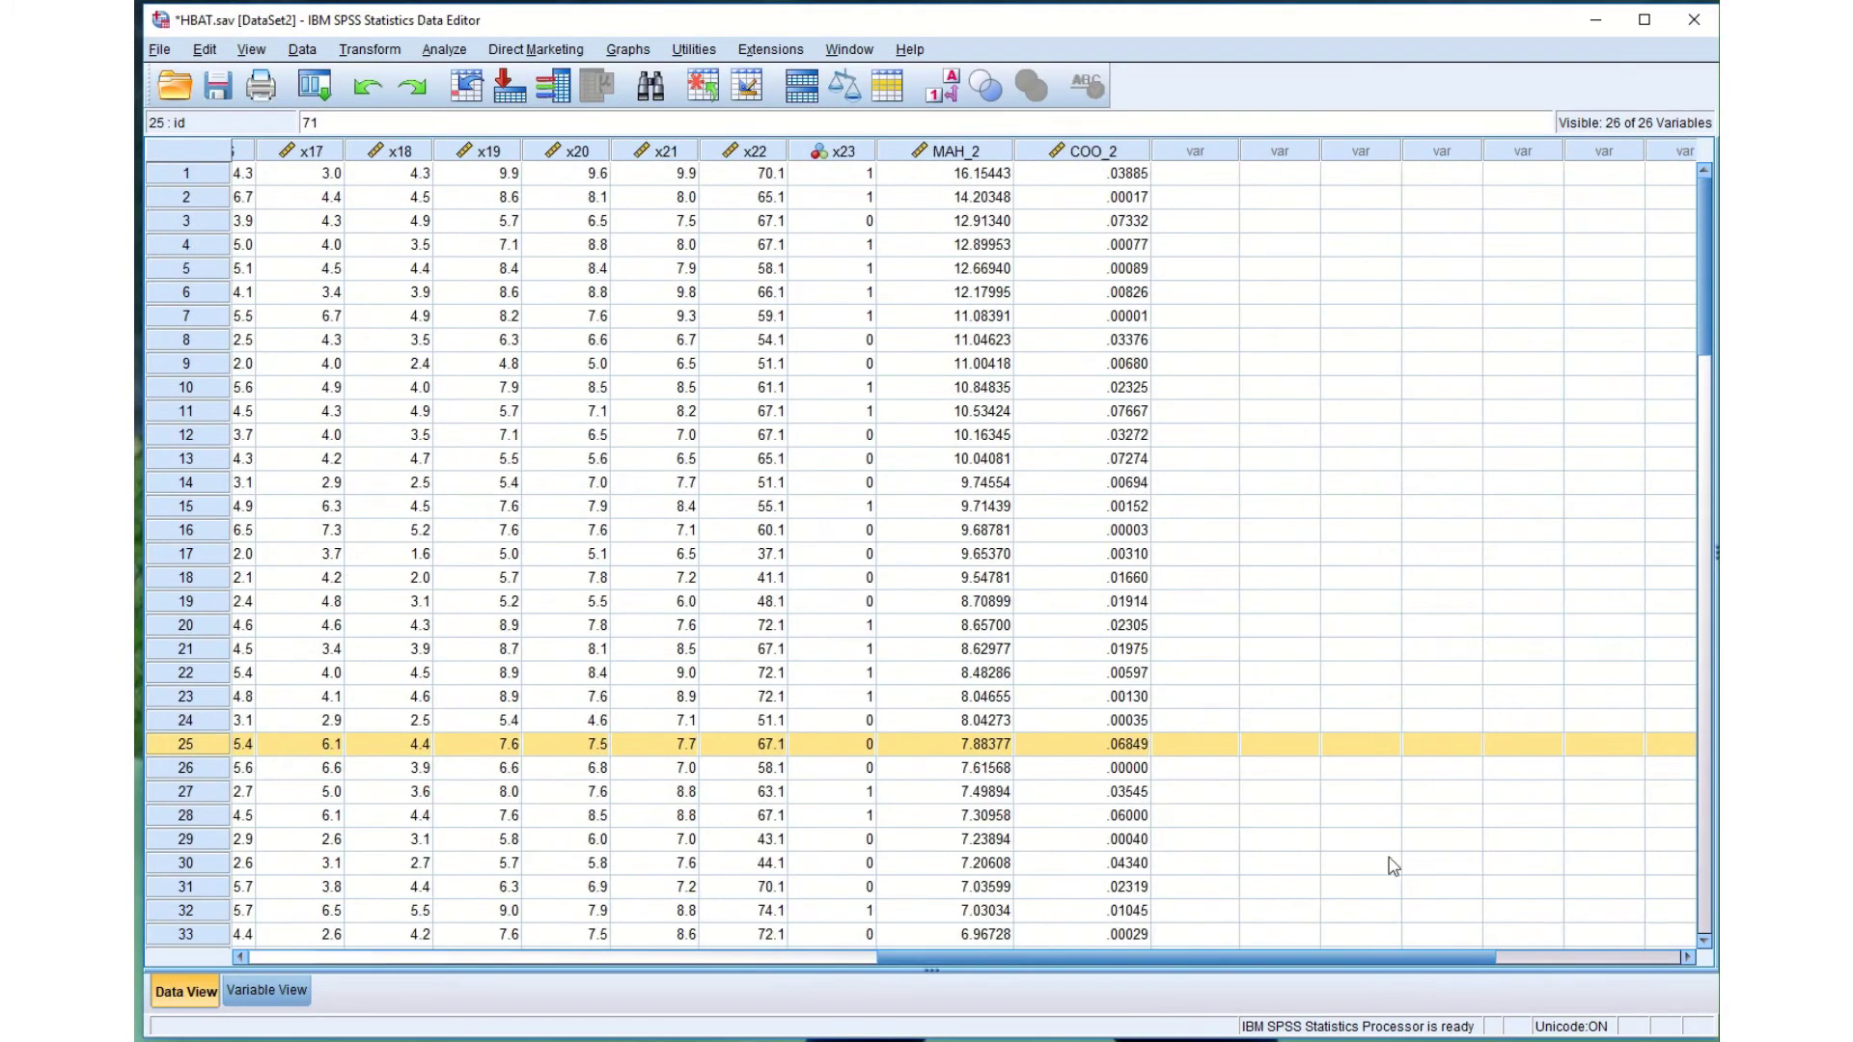
{"action": "left_click", "coordinate": [983, 152]}
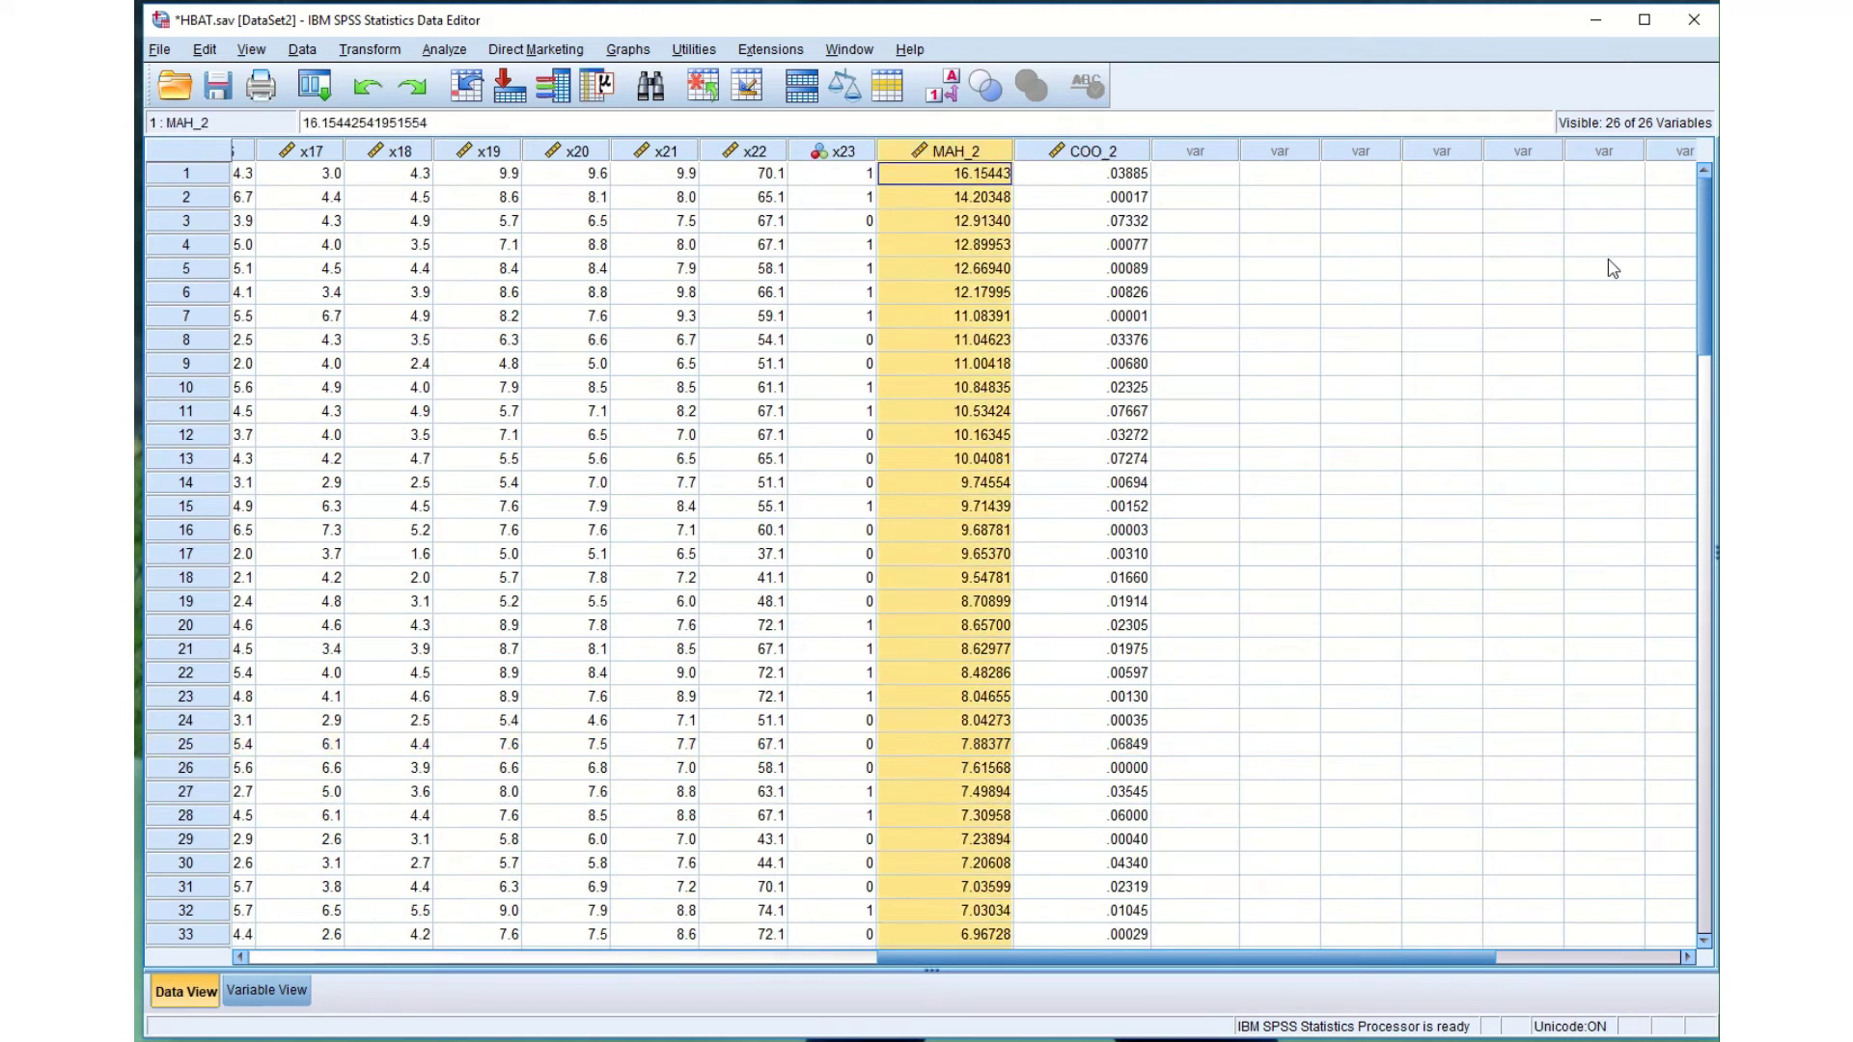
{"action": "mouse_move", "coordinate": [1700, 290]}
{"action": "left_mouse_down"}
{"action": "mouse_move", "coordinate": [1699, 357]}
{"action": "mouse_move", "coordinate": [1684, 262]}
{"action": "left_mouse_up"}
Switch to the PowerPoint slide and write the formula "M d² / df" in the title text box, with the 2 superscripted.
{"action": "left_click", "coordinate": [386, 1041]}
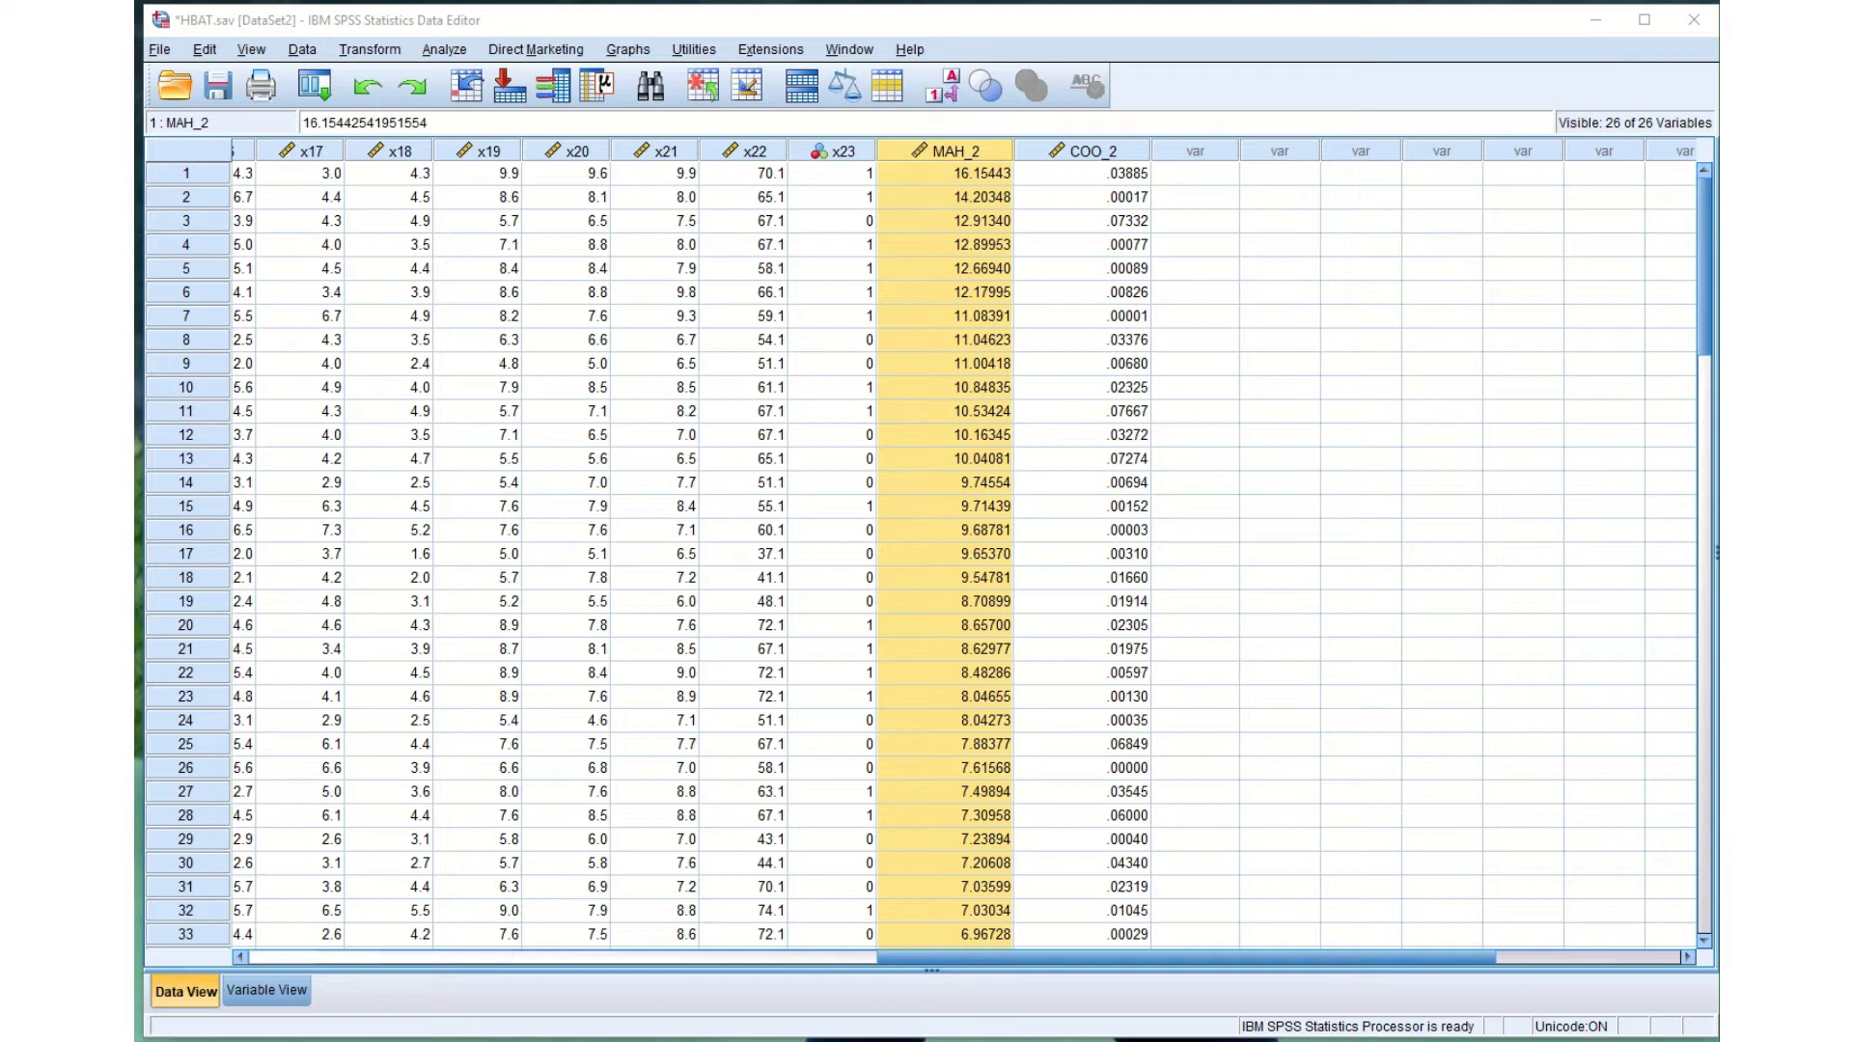
{"action": "key", "text": "alt+Tab"}
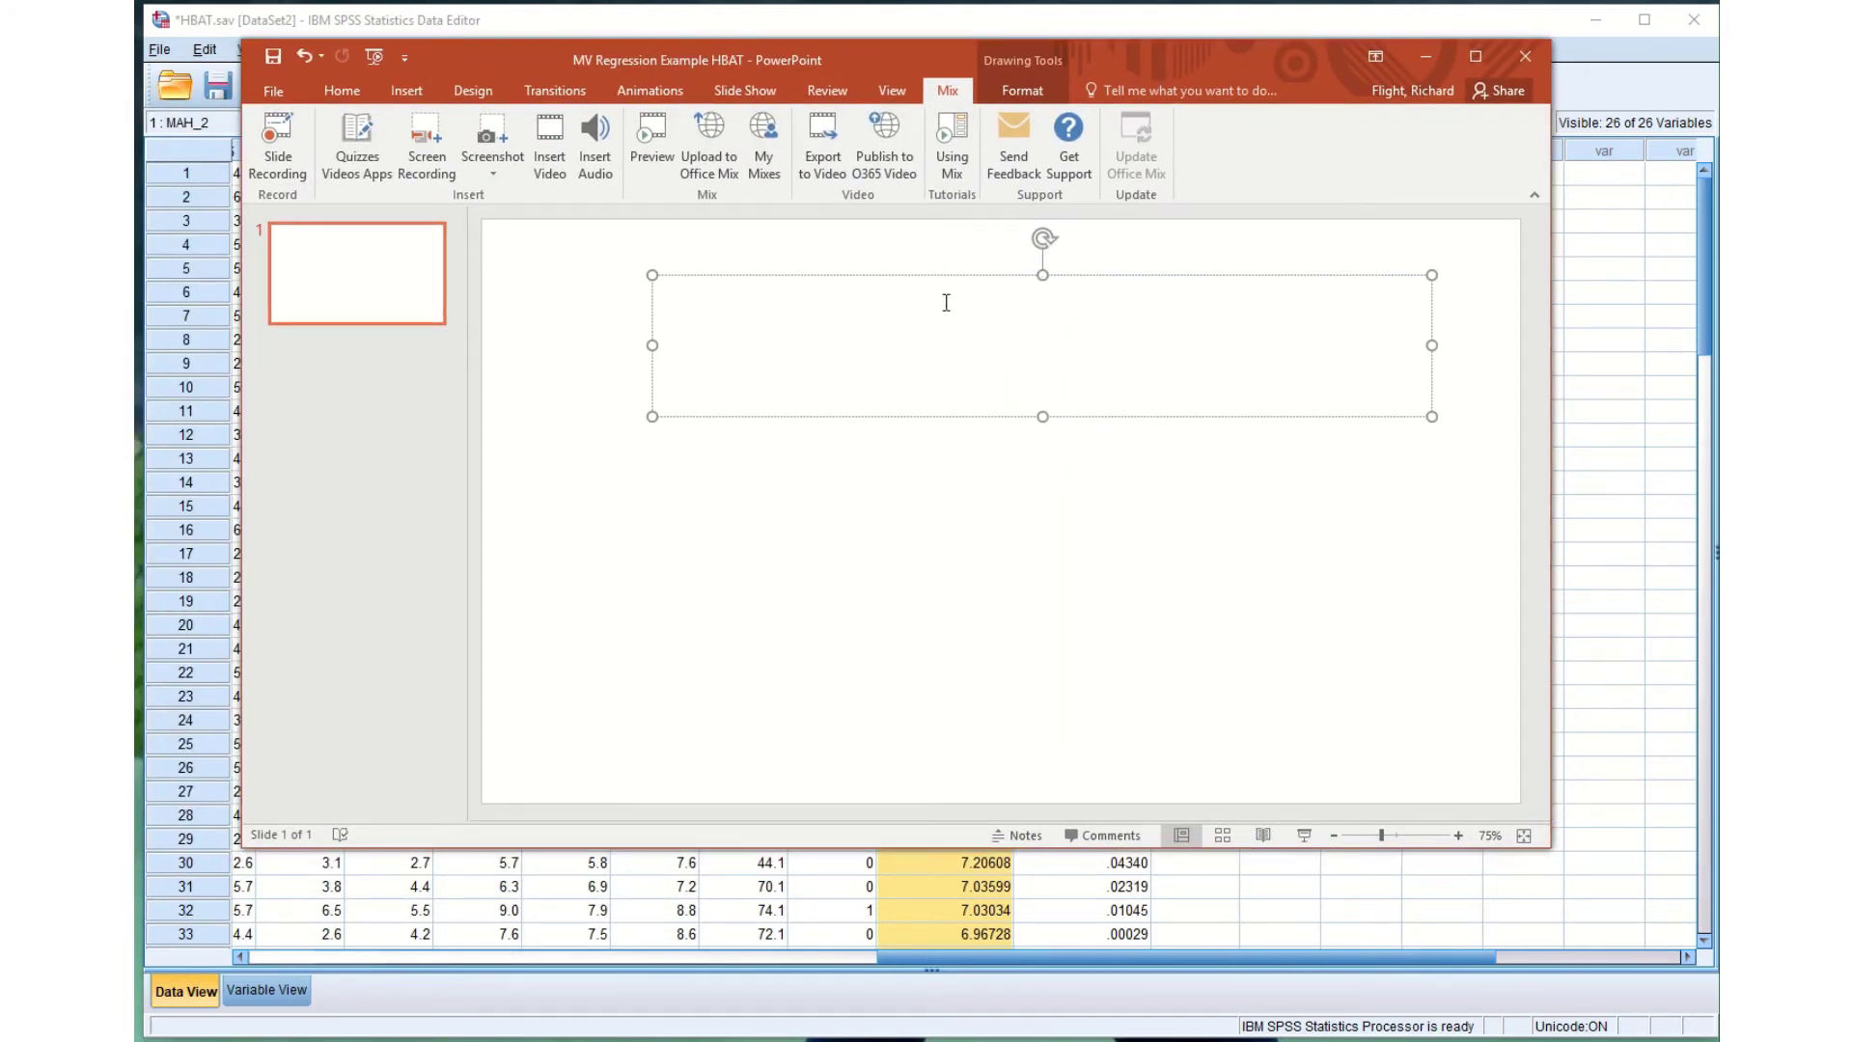
{"action": "type", "text": "M d"}
{"action": "key", "text": "ctrl+shift+equal"}
{"action": "type", "text": "2 /"}
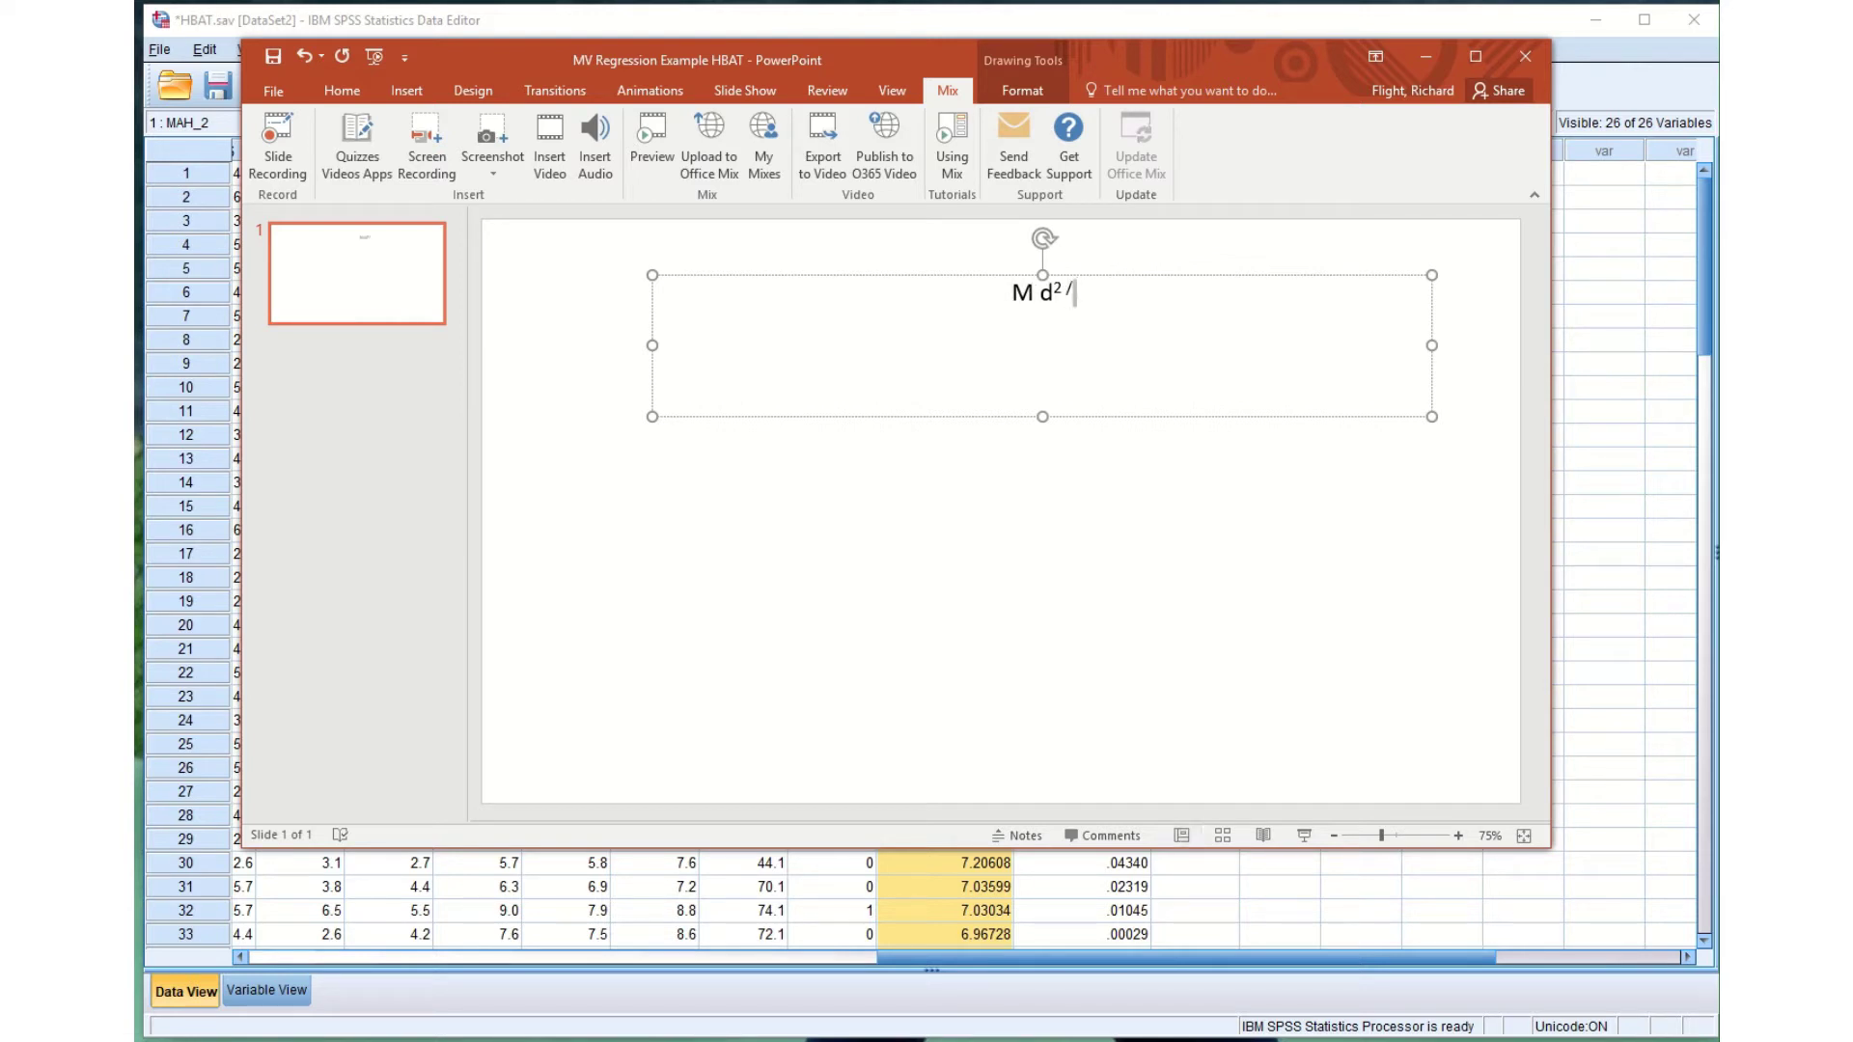
{"action": "key", "text": "shift+Left"}
{"action": "key", "text": "ctrl+equal"}
{"action": "key", "text": "ctrl+equal"}
{"action": "key", "text": "Right"}
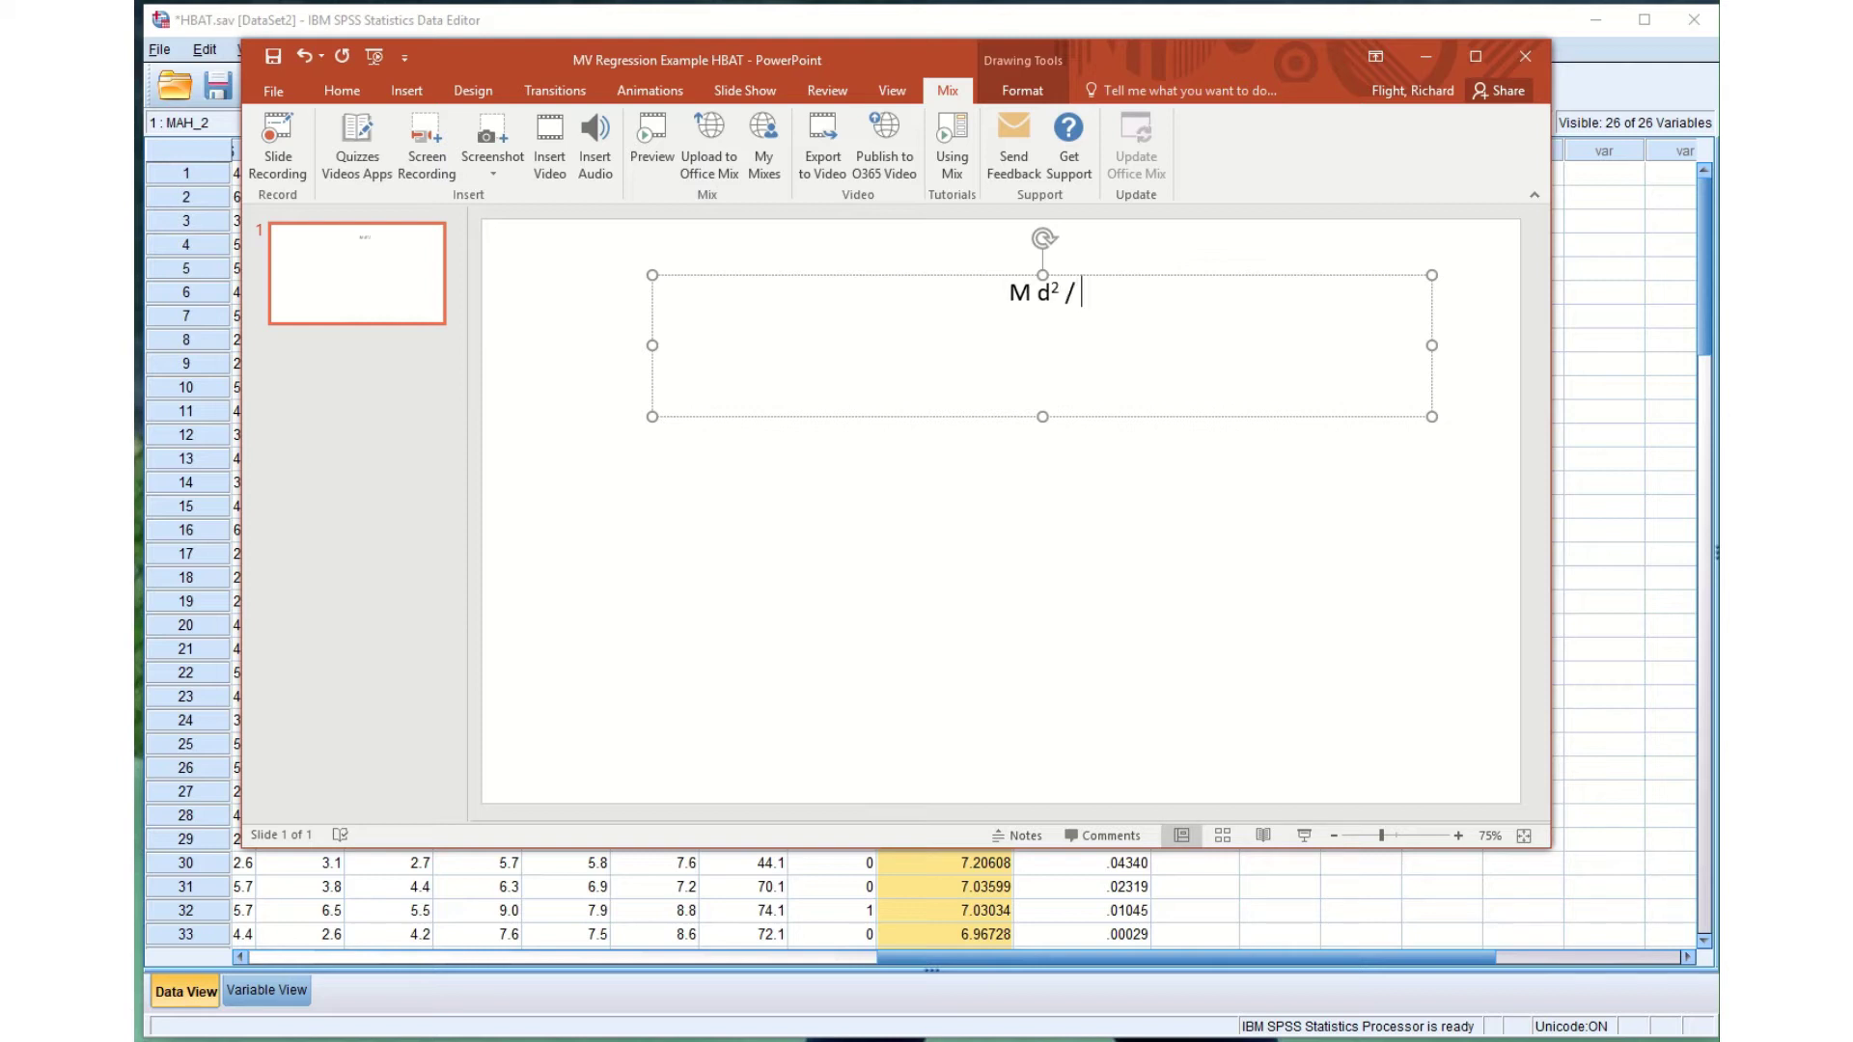
{"action": "type", "text": "df"}
{"action": "key", "text": "Return"}
Add the calculation "16.15 / 6 = 2.69" on the line under the formula.
{"action": "mouse_move", "coordinate": [1166, 71]}
{"action": "left_mouse_down"}
{"action": "mouse_move", "coordinate": [1125, 290]}
{"action": "mouse_move", "coordinate": [1143, 83]}
{"action": "left_mouse_up"}
{"action": "type", "text": "1"}
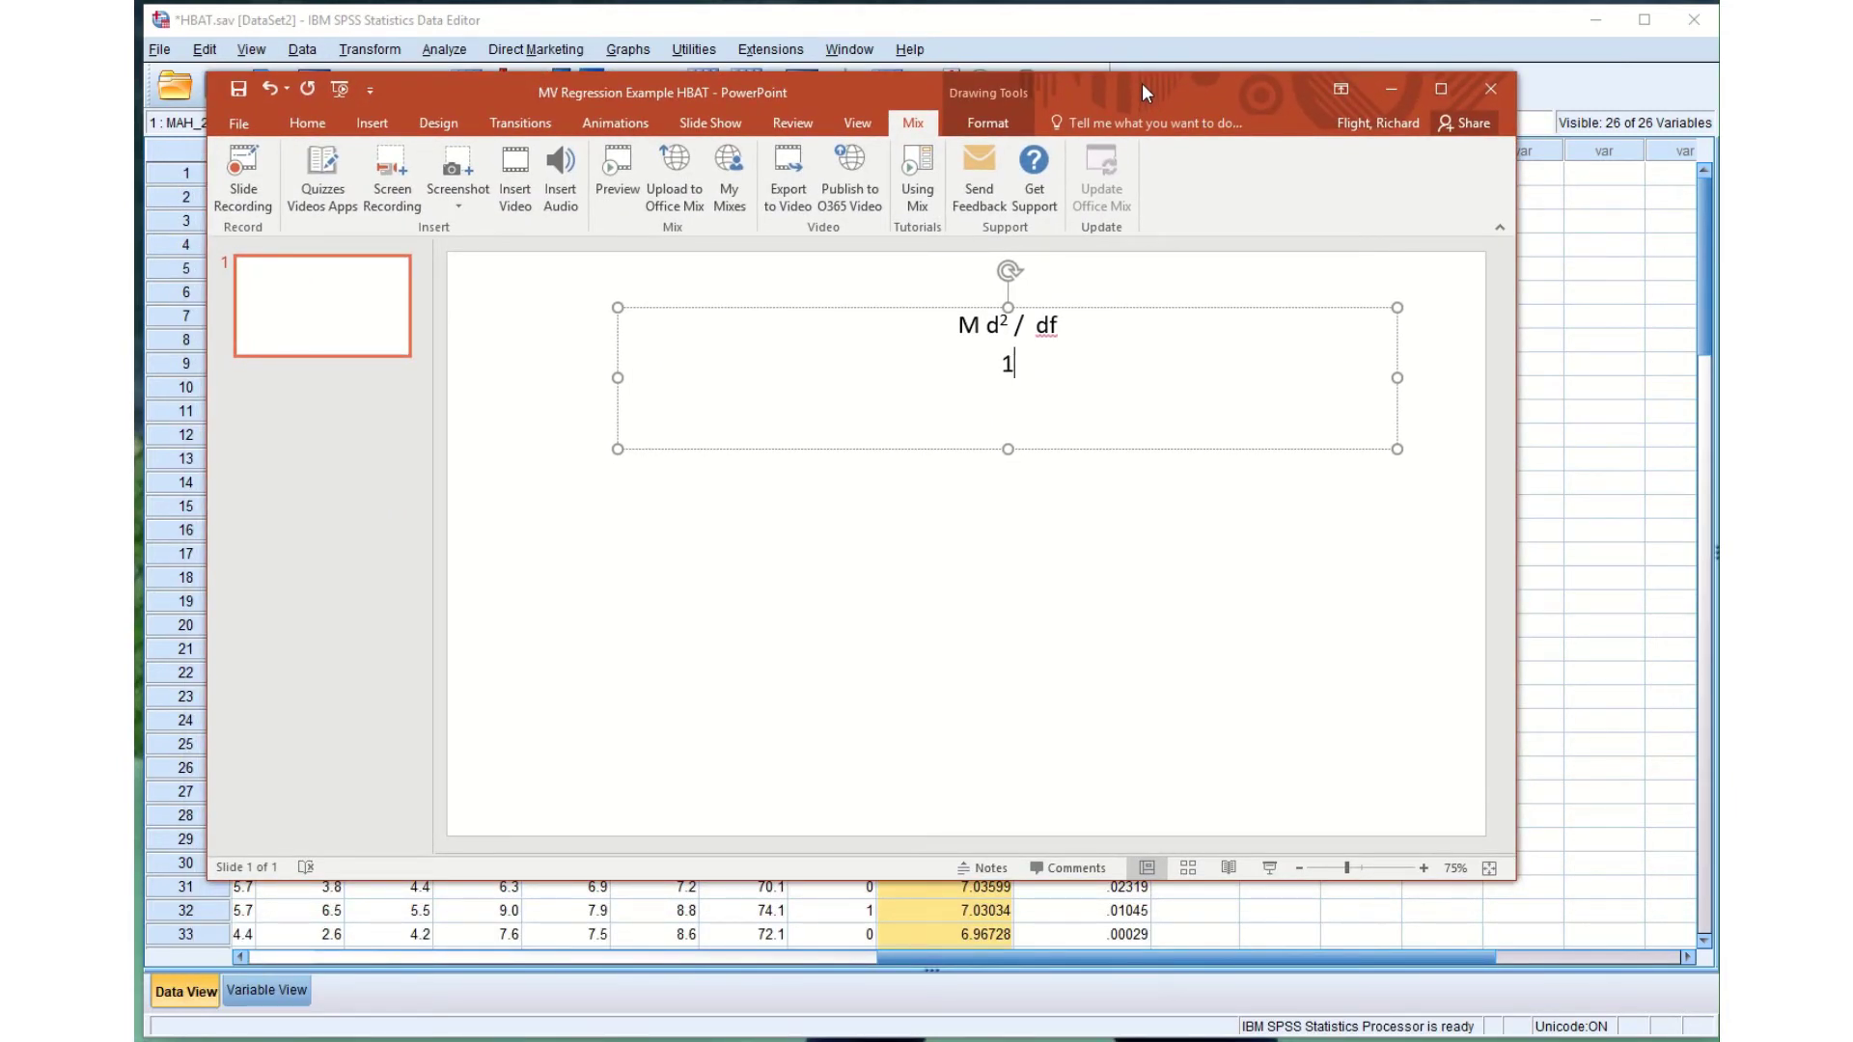
{"action": "type", "text": "6.15 / 6 ="}
{"action": "type", "text": "2.69"}
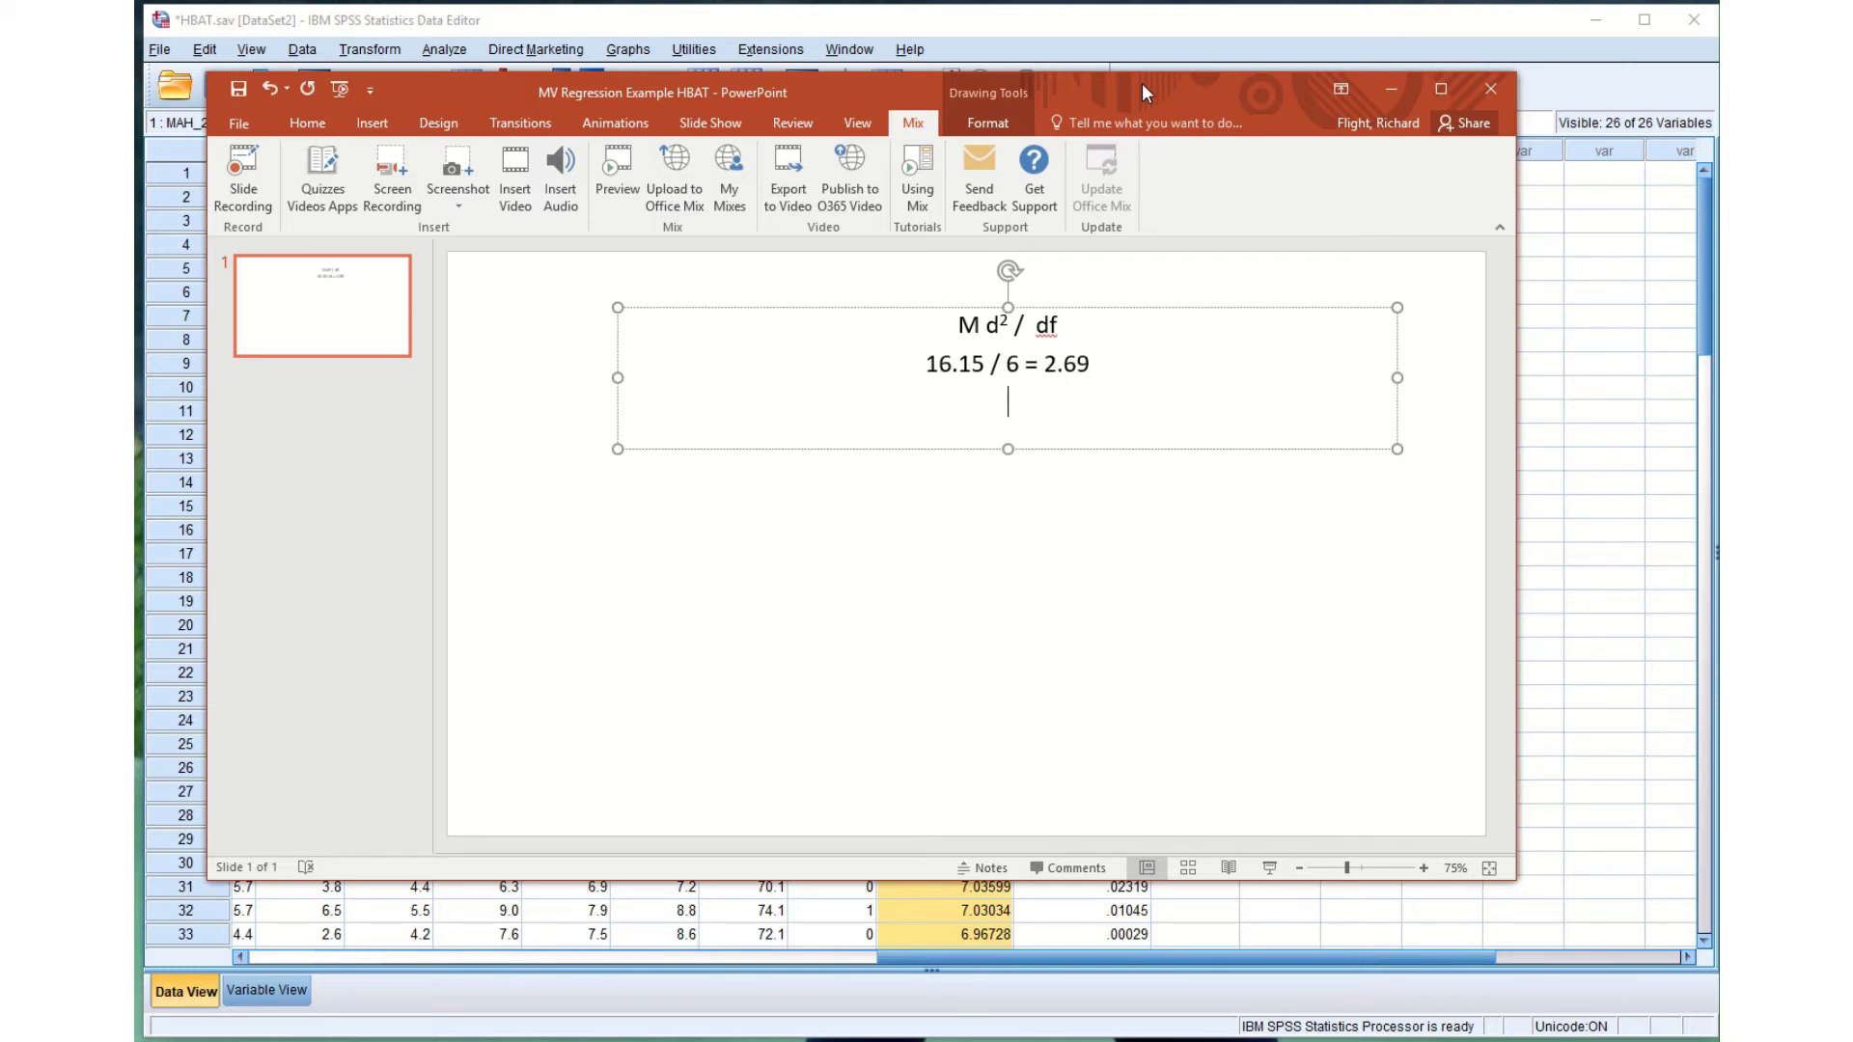
Add the line "2.5 cut=off for small samples" beneath the calculation.
{"action": "type", "text": "2.5"}
{"action": "type", "text": " cut=c"}
{"action": "type", "text": "ff for"}
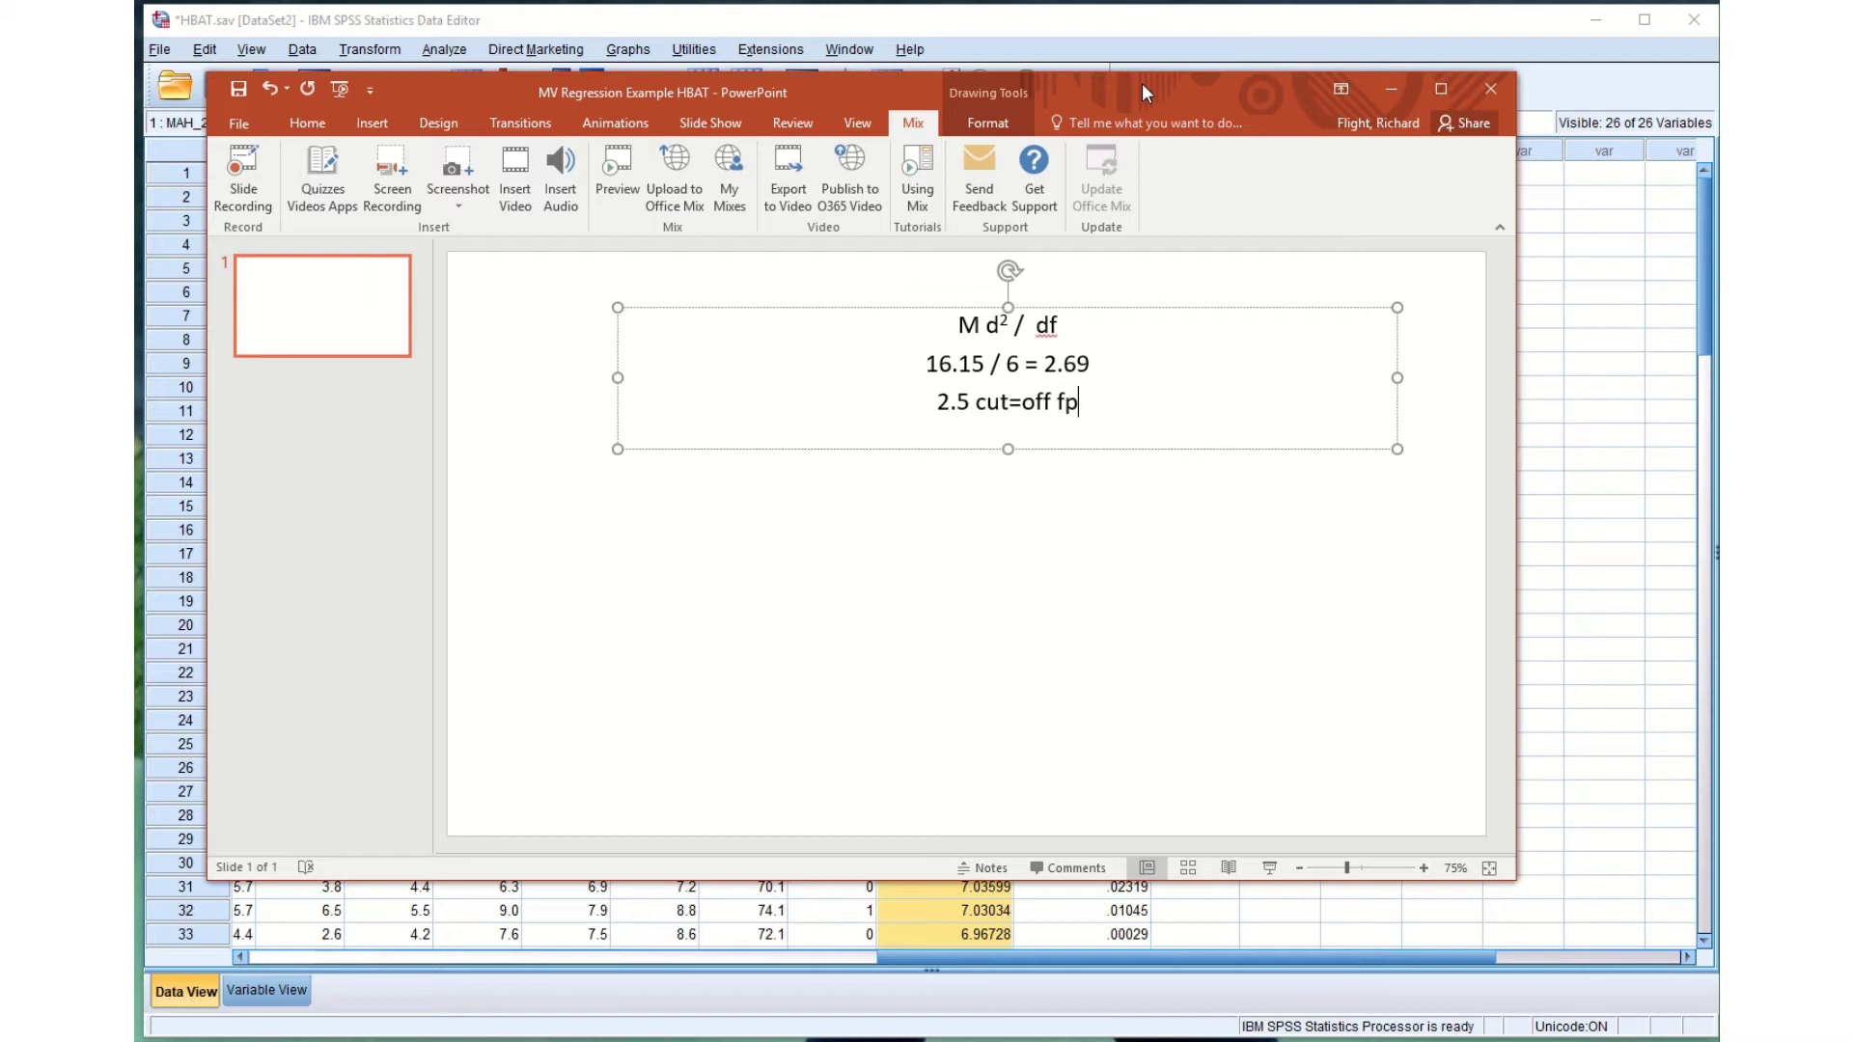
{"action": "type", "text": " small samples"}
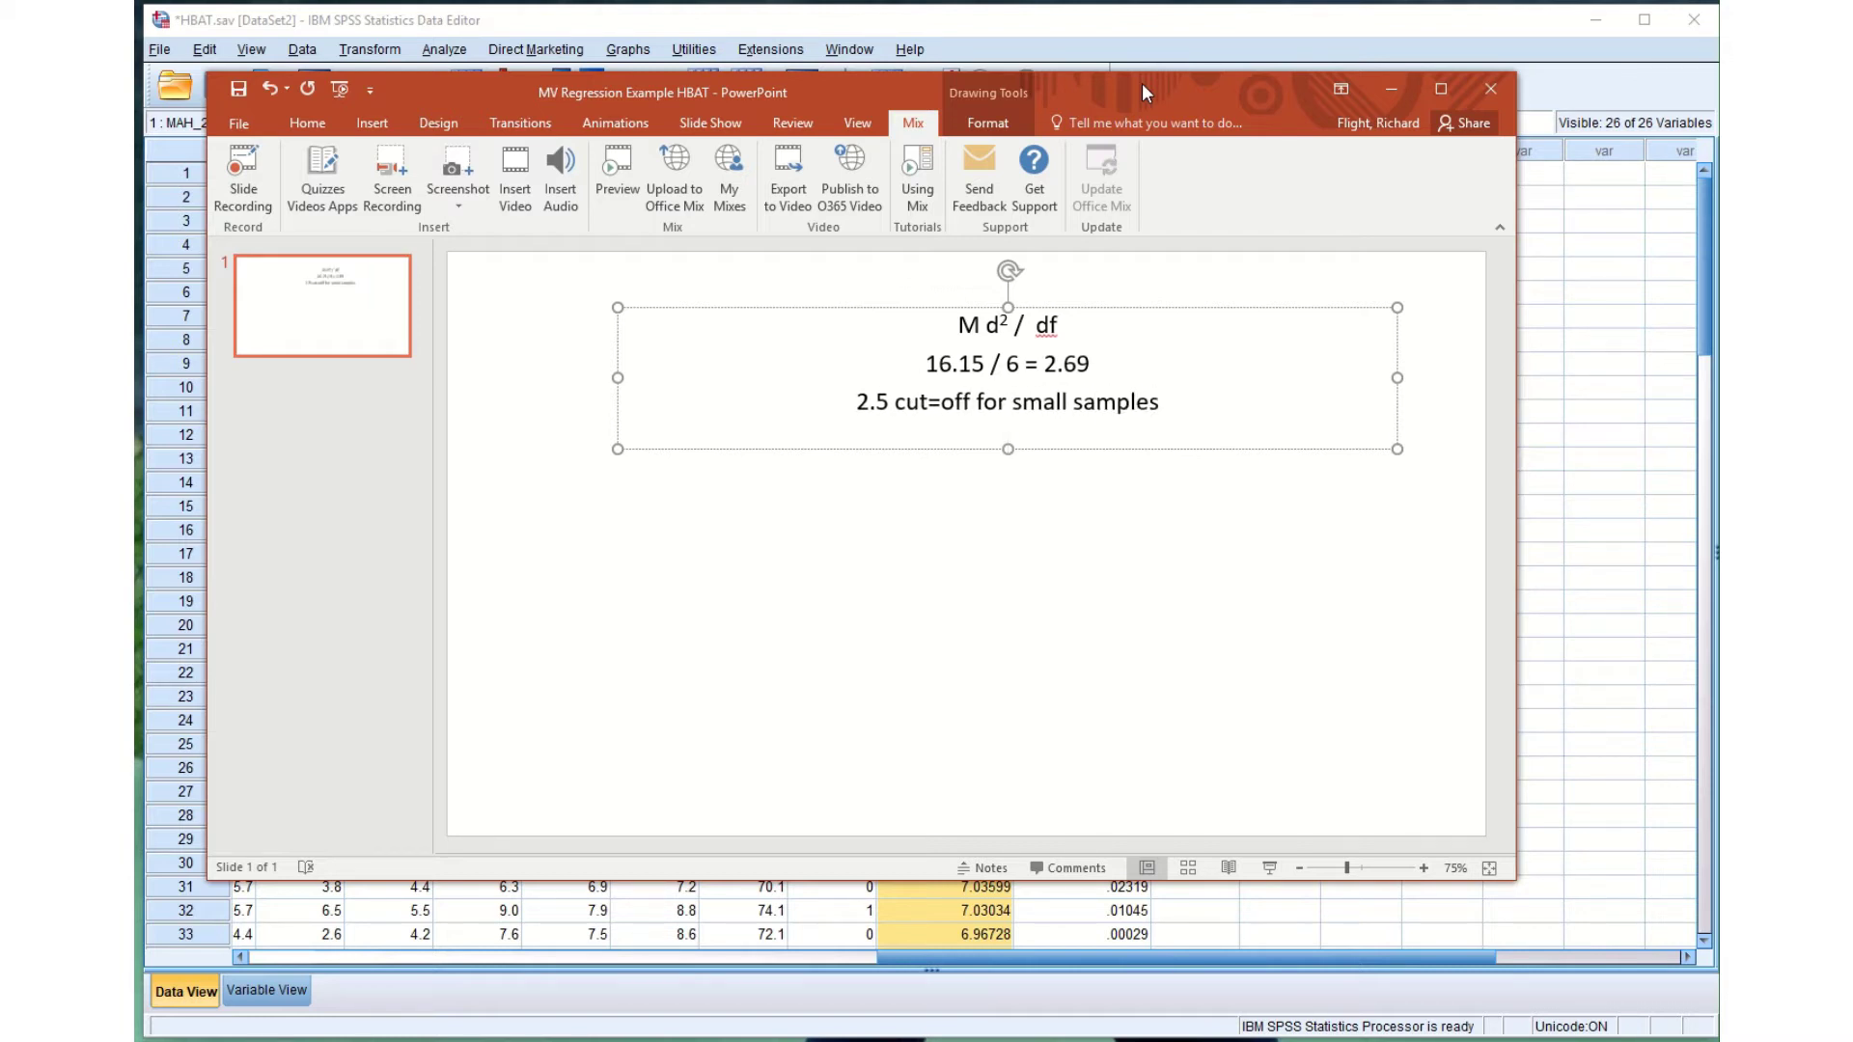
Add a fourth line reading "3-4 cut-off for large samples".
{"action": "key", "text": "Return"}
{"action": "type", "text": "3-4"}
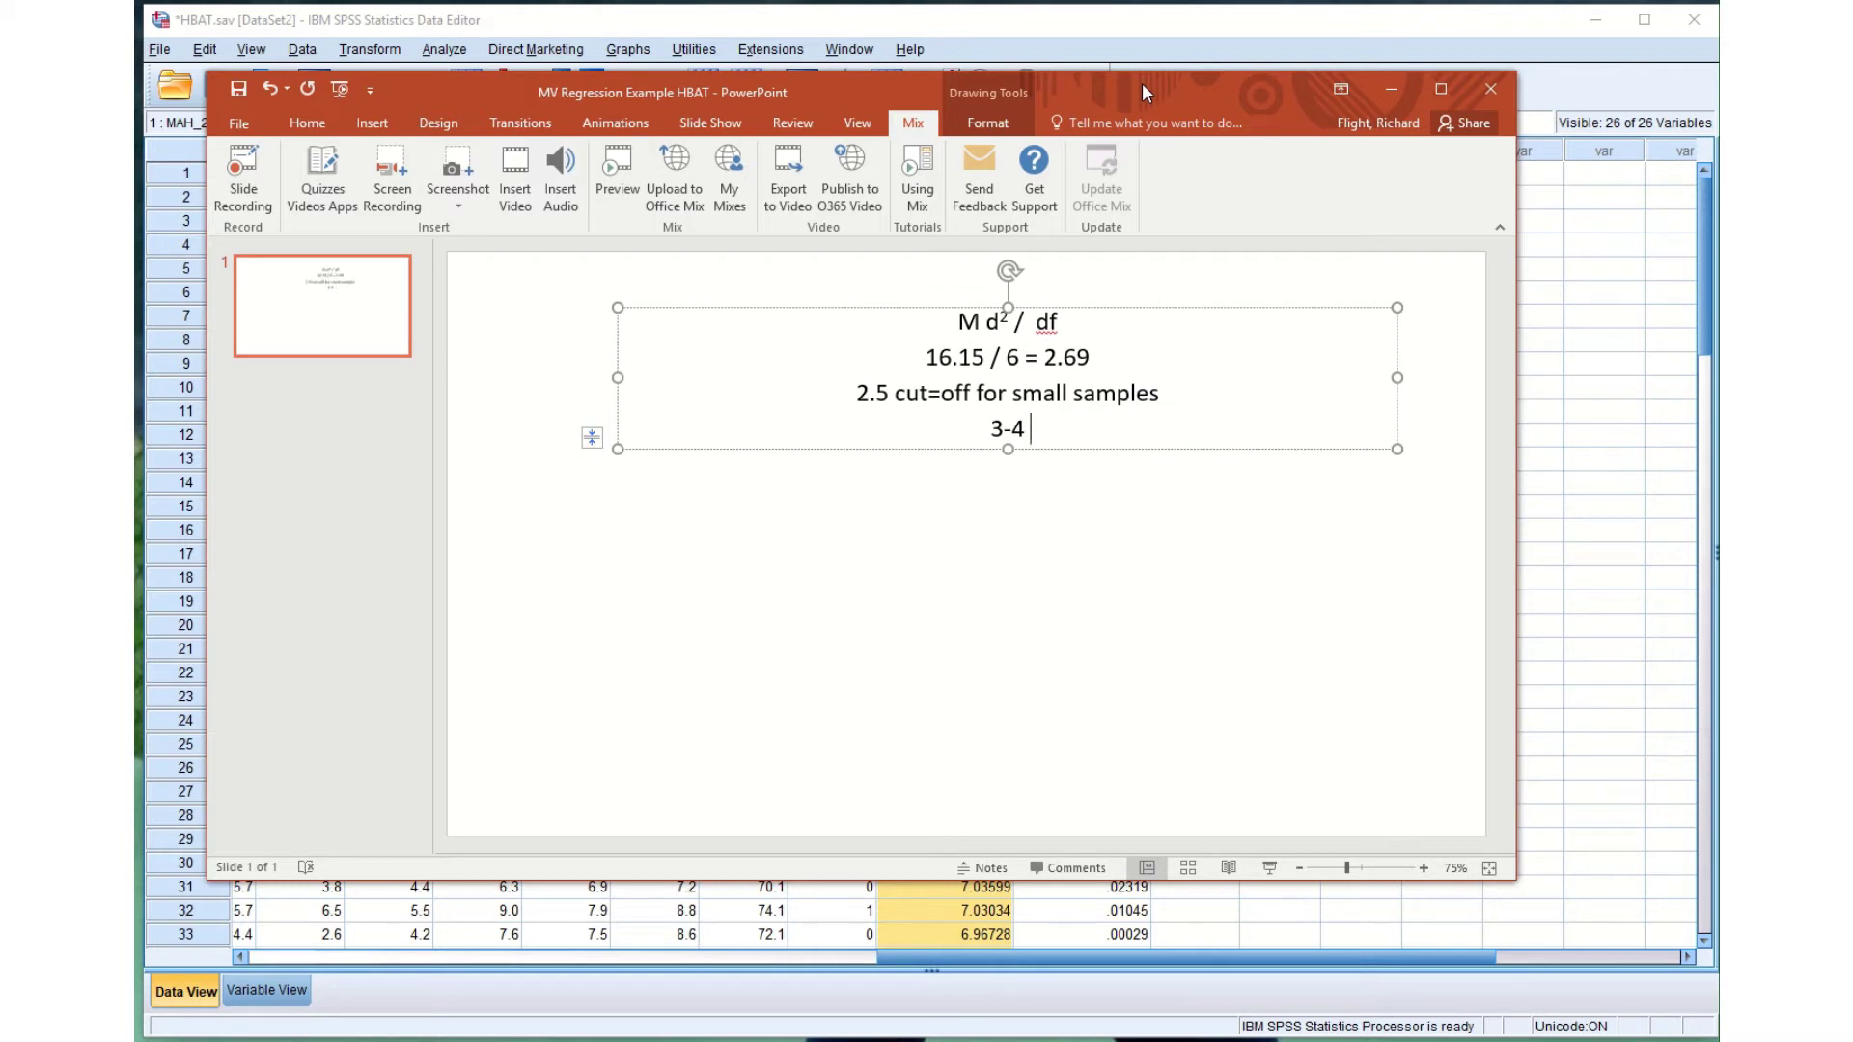
{"action": "type", "text": " cut-off"}
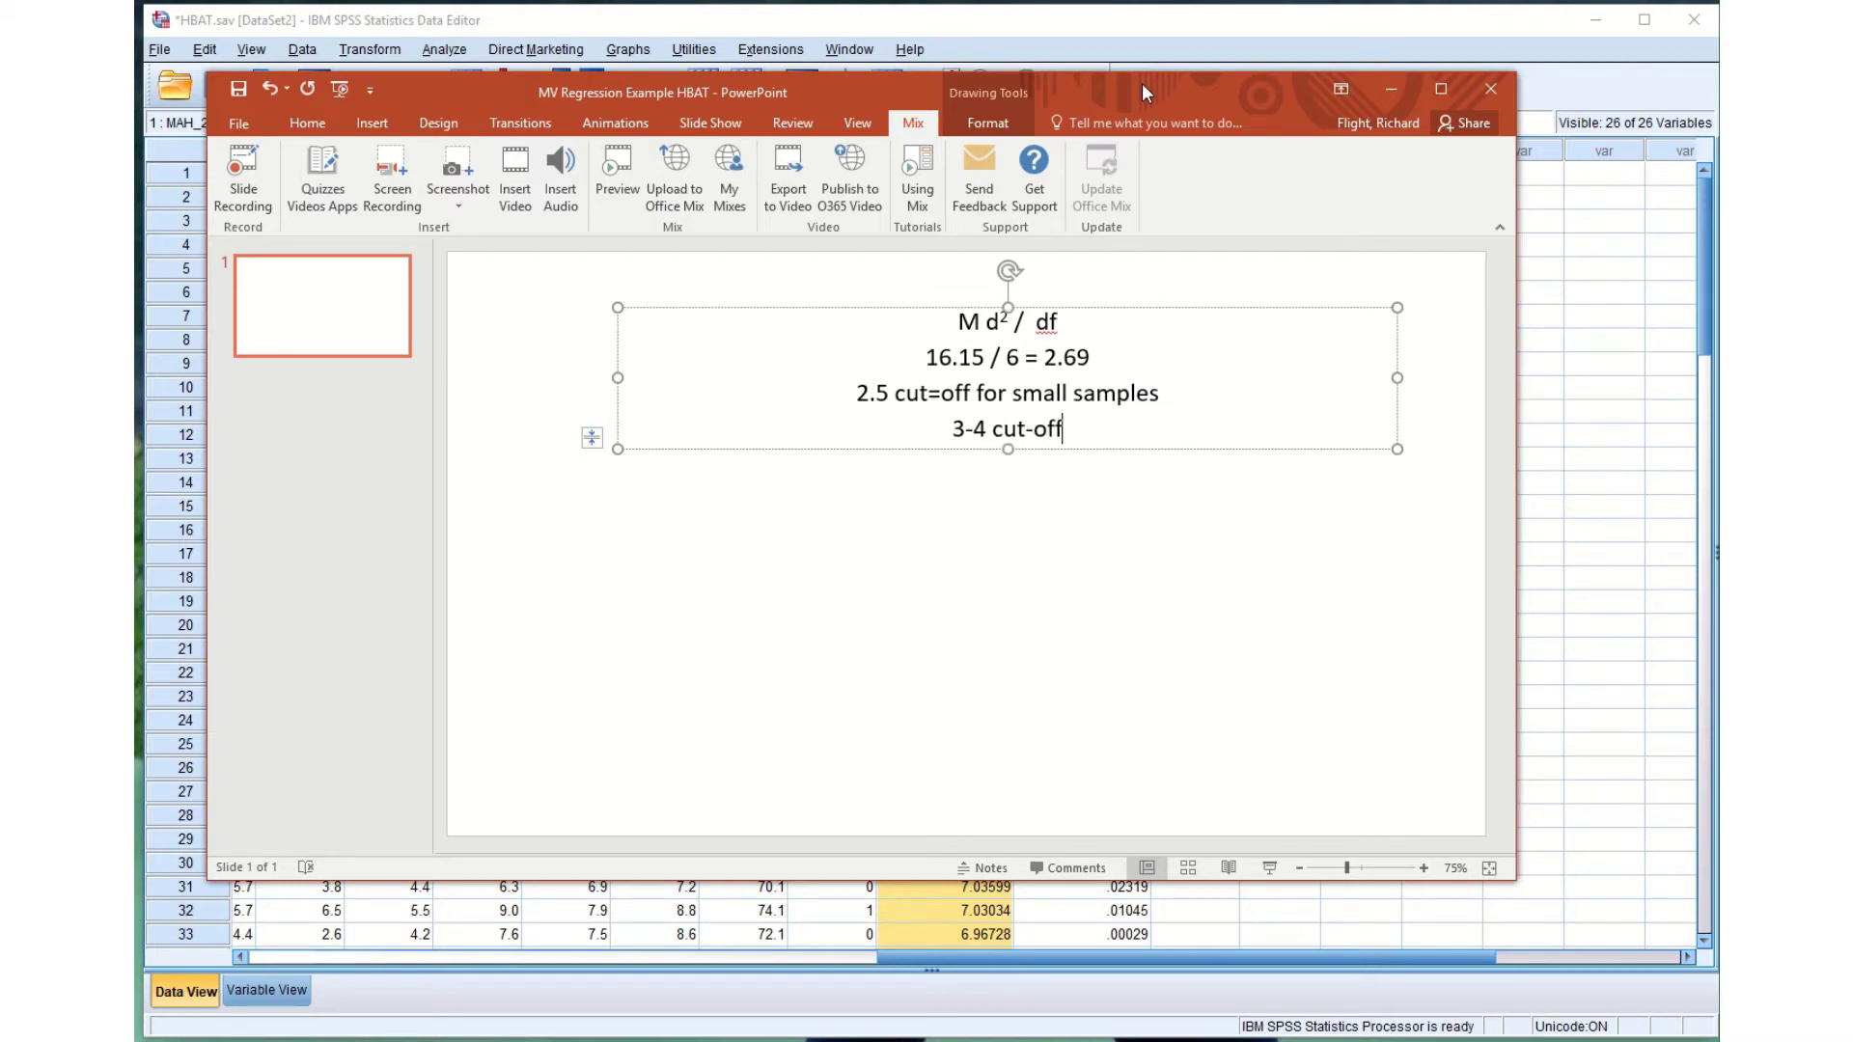
{"action": "type", "text": " for lagrge"}
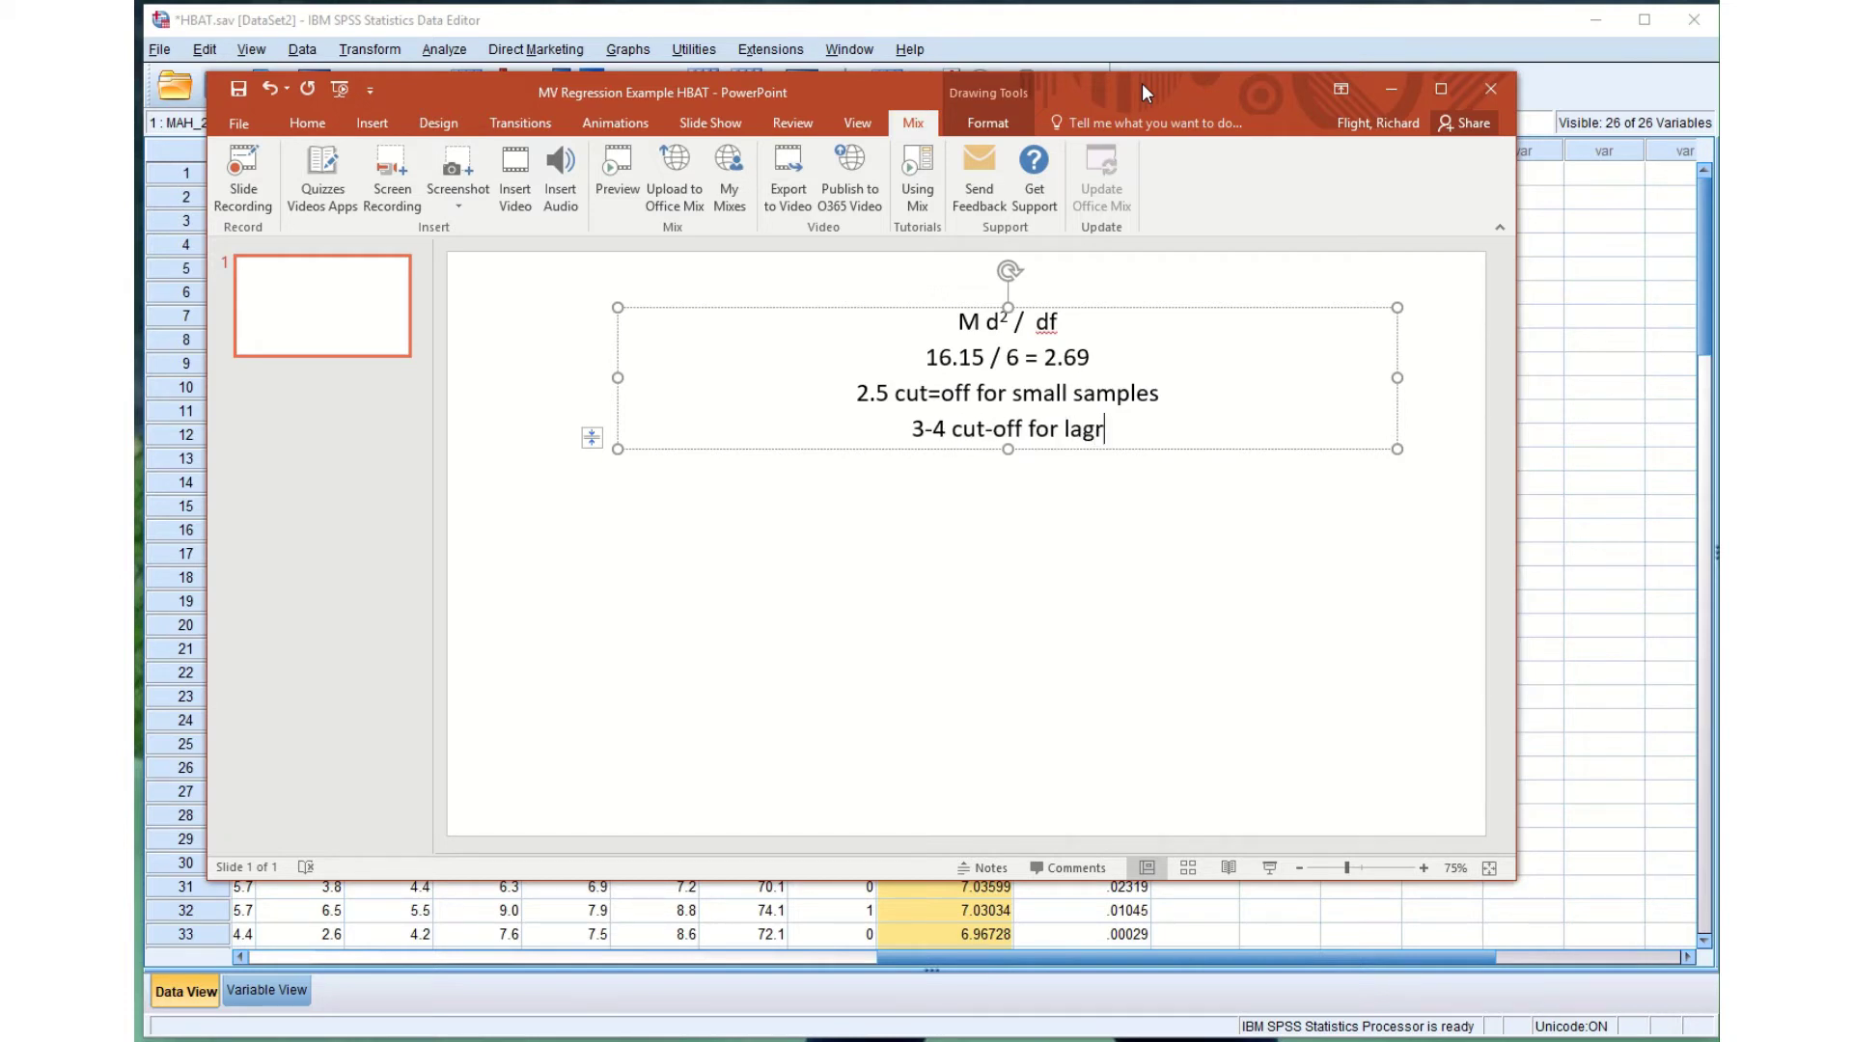
{"action": "key", "text": "BackSpace"}
{"action": "key", "text": "BackSpace"}
{"action": "key", "text": "BackSpace"}
{"action": "key", "text": "BackSpace"}
{"action": "type", "text": "rge sample"}
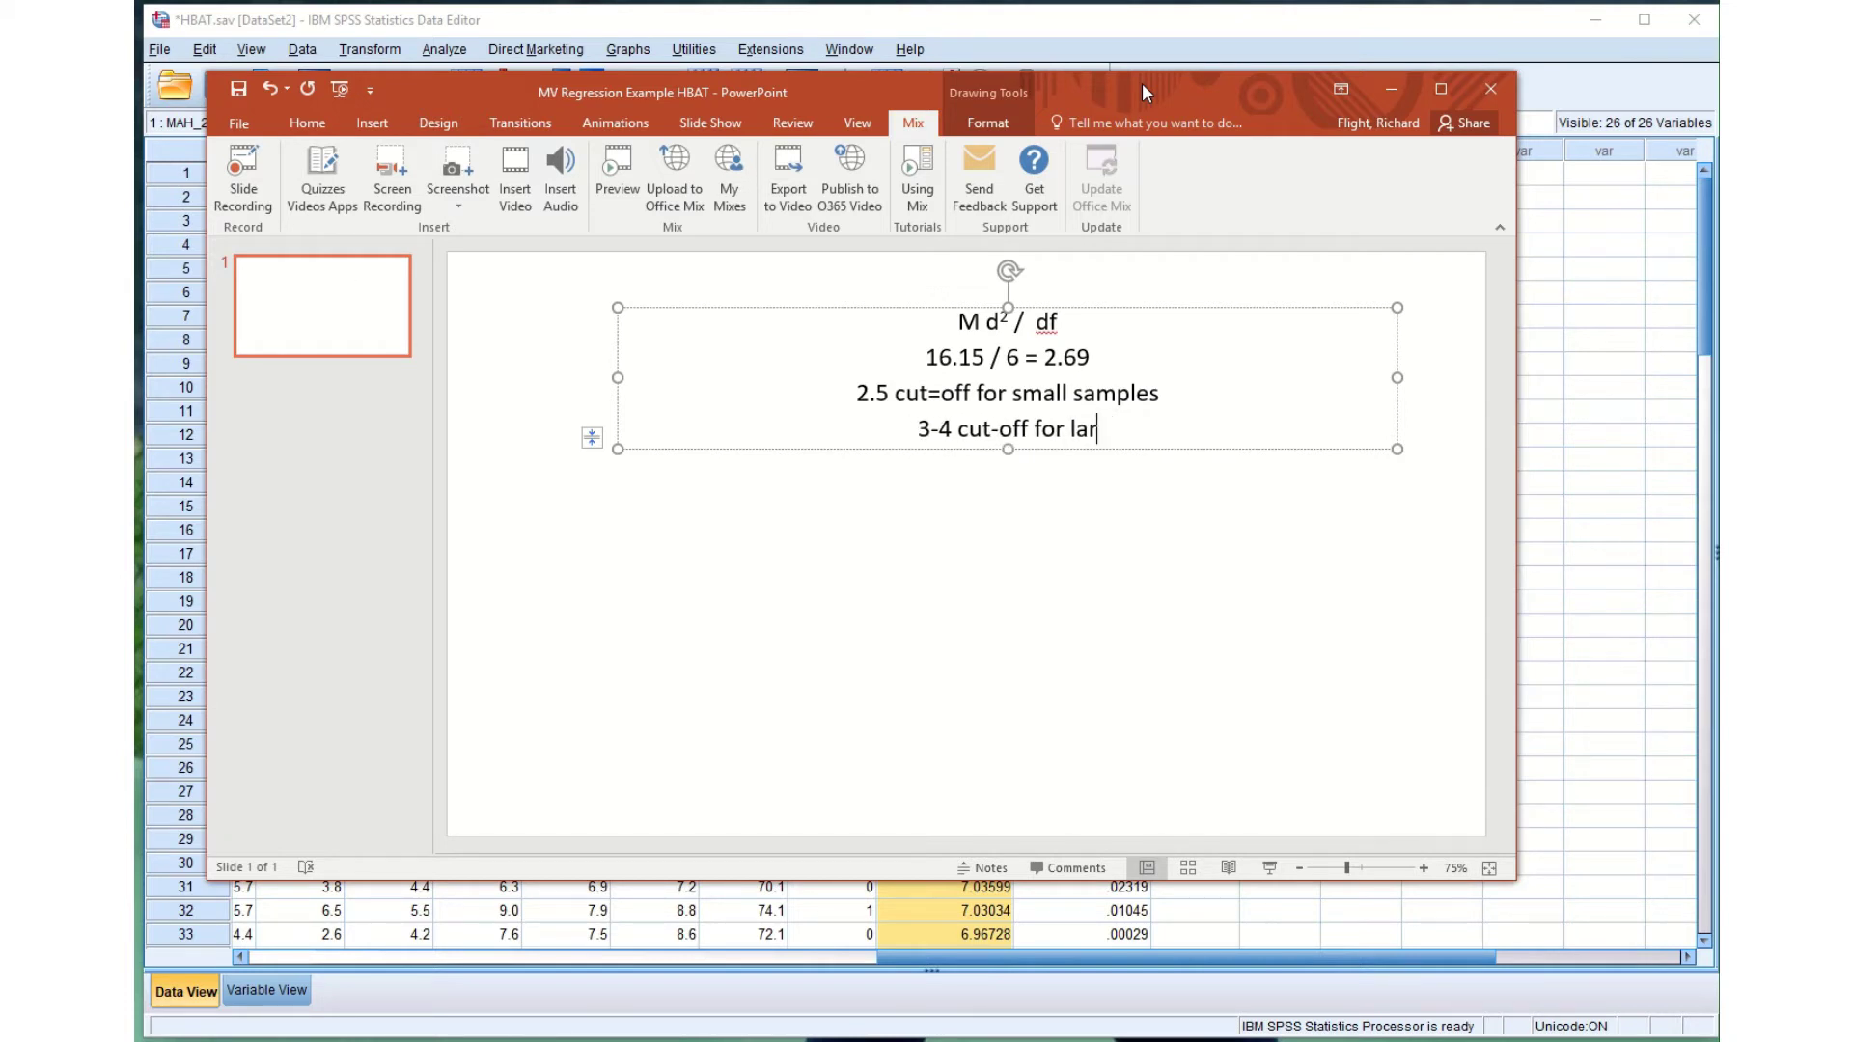
{"action": "type", "text": "s"}
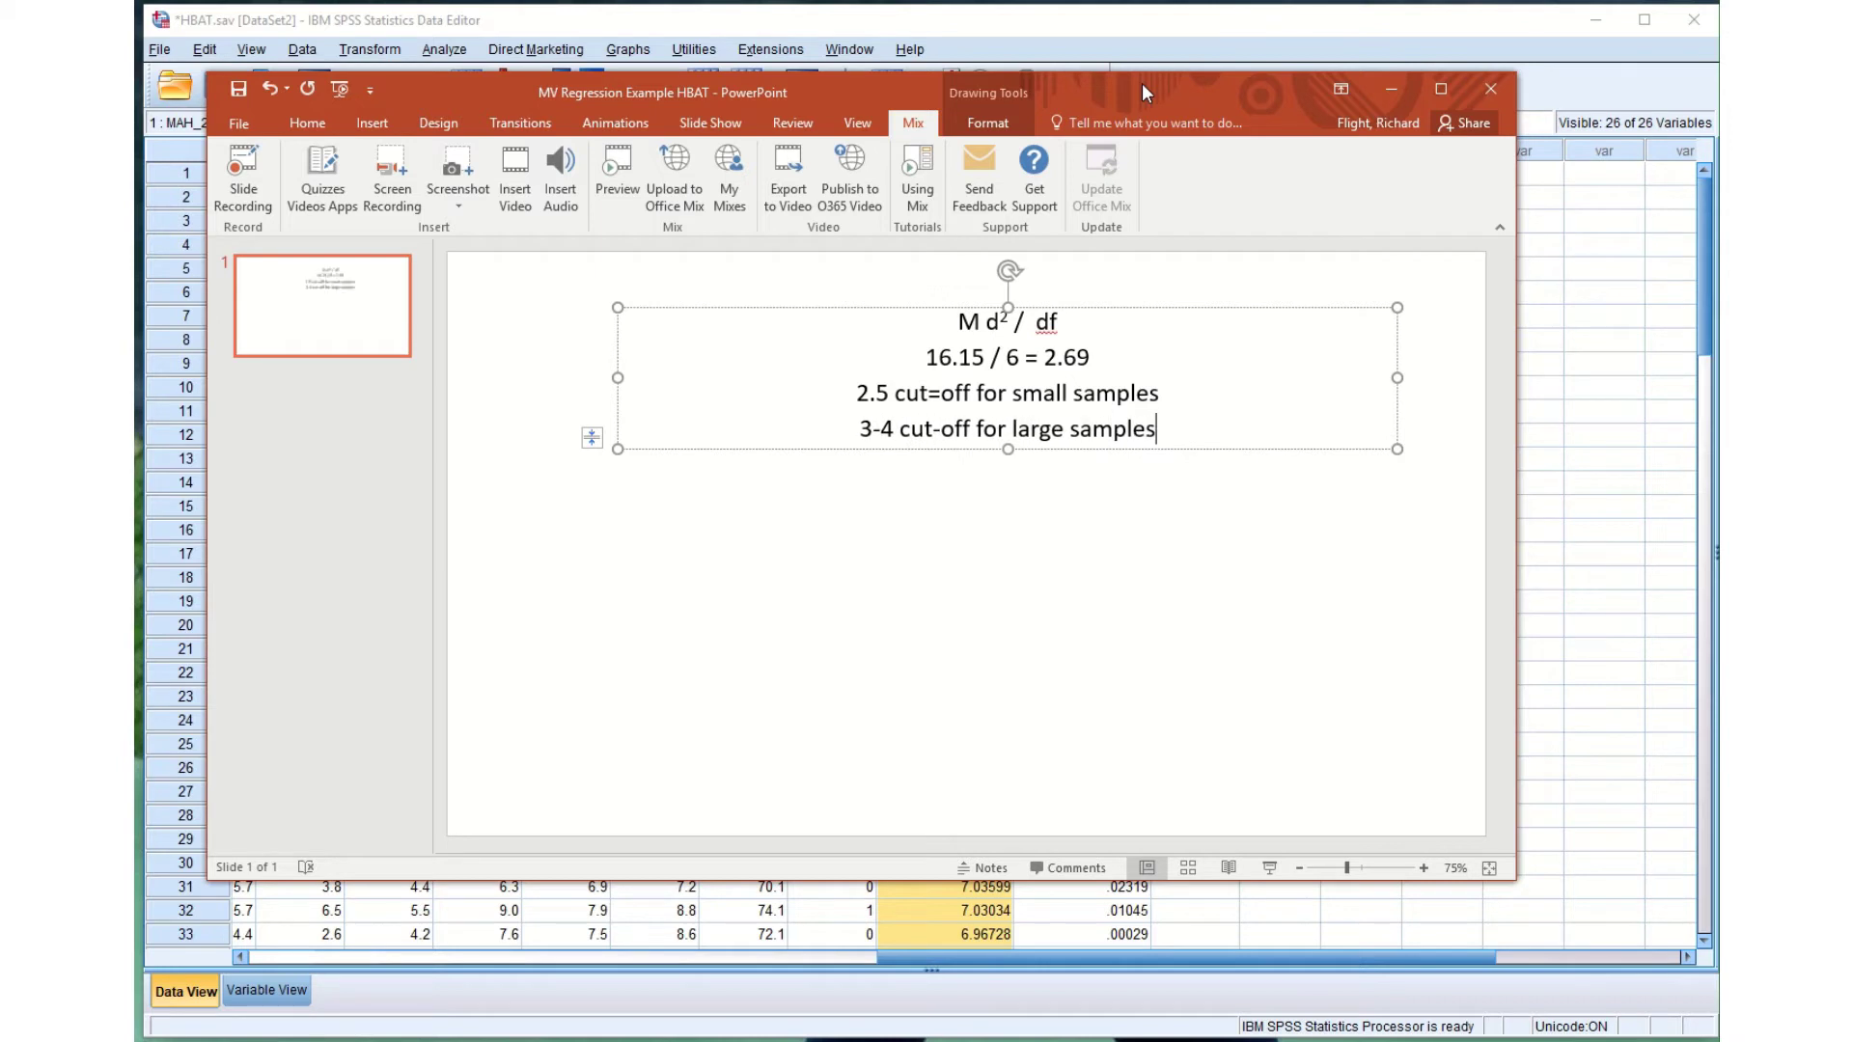
Replace the equals sign in the small-samples line with a hyphen so it reads "cut-off".
{"action": "key", "text": "Up"}
{"action": "key", "text": "Left"}
{"action": "key", "text": "Left"}
{"action": "key", "text": "Left"}
{"action": "key", "text": "Left"}
{"action": "key", "text": "Left"}
{"action": "key", "text": "Left"}
{"action": "key", "text": "Left"}
{"action": "key", "text": "Left"}
{"action": "key", "text": "Left"}
{"action": "key", "text": "Left"}
{"action": "key", "text": "Left"}
{"action": "key", "text": "Left"}
{"action": "key", "text": "Left"}
{"action": "key", "text": "Left"}
{"action": "key", "text": "Left"}
{"action": "key", "text": "Left"}
{"action": "key", "text": "Left"}
{"action": "key", "text": "Left"}
{"action": "key", "text": "BackSpace"}
{"action": "type", "text": "-"}
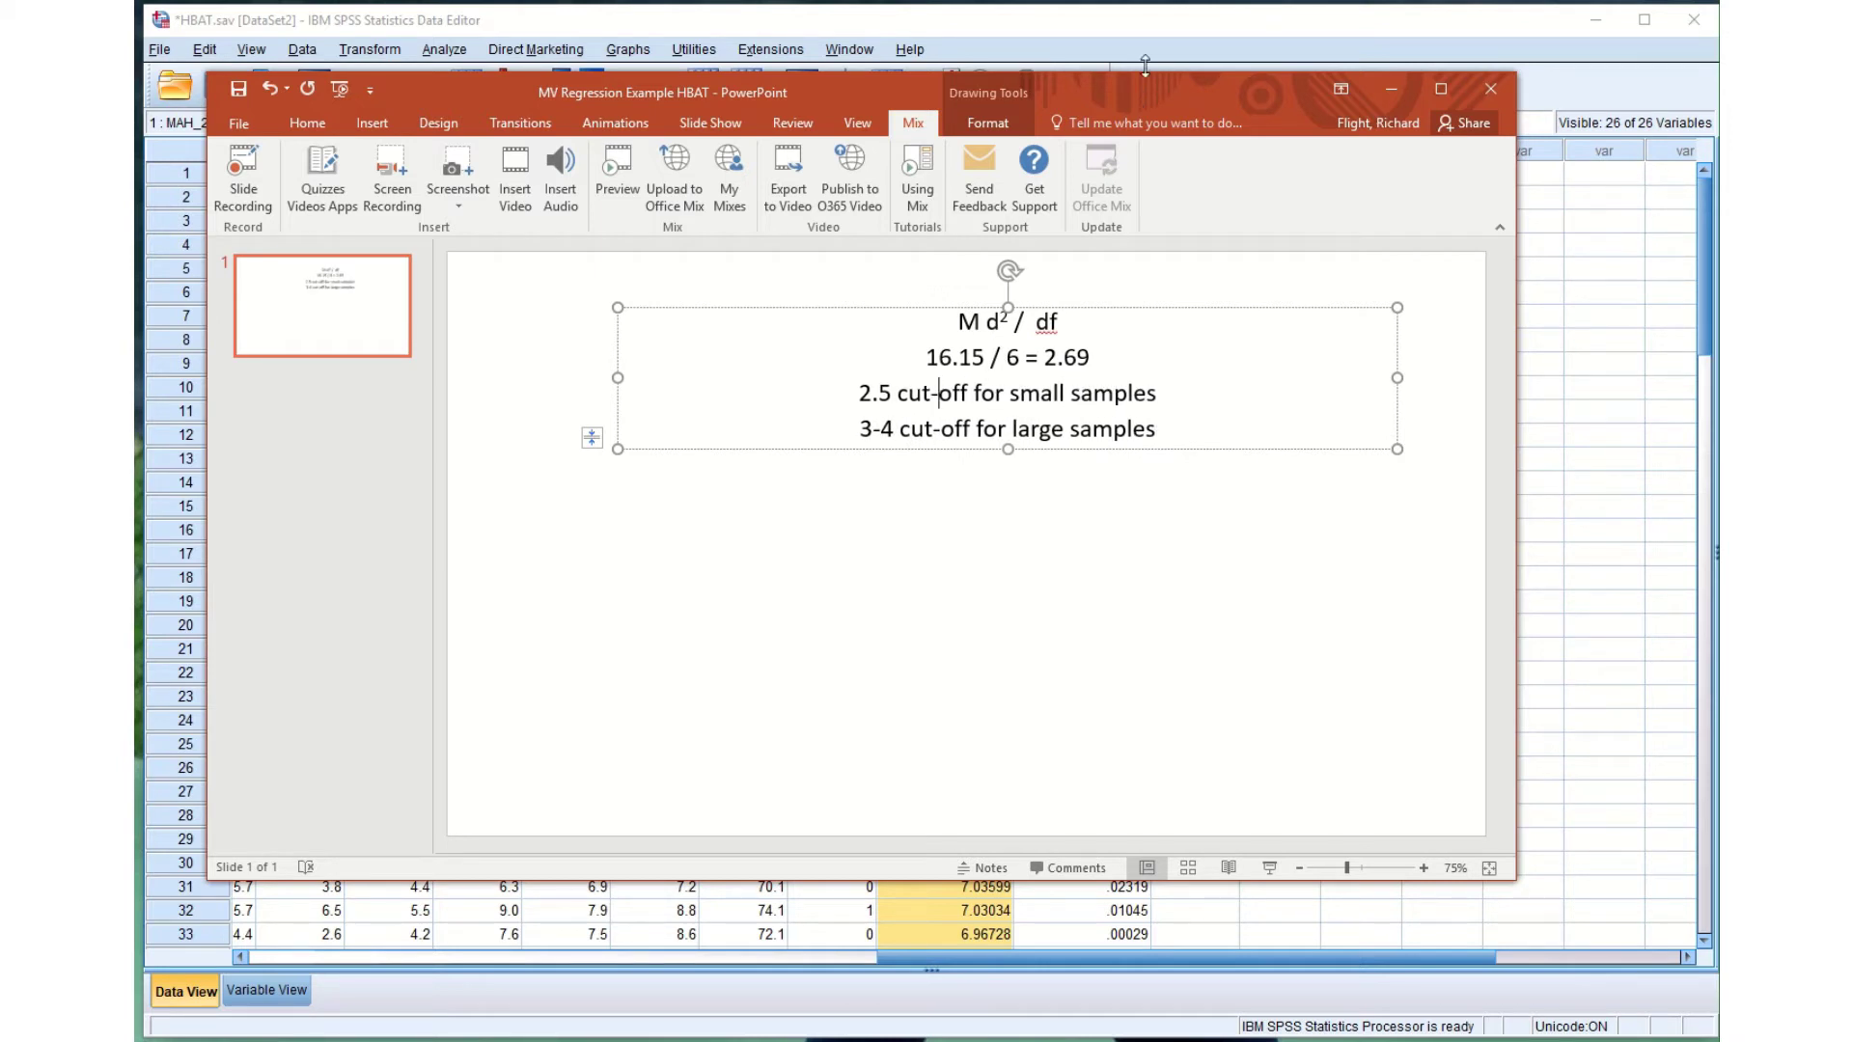
Make the result 2.69 in the calculation line bold.
{"action": "left_click_drag", "start_coordinate": [1156, 430], "coordinate": [802, 418]}
{"action": "left_click", "coordinate": [1073, 426]}
{"action": "key", "text": "Up"}
{"action": "left_click", "coordinate": [878, 393]}
{"action": "left_click_drag", "start_coordinate": [1094, 357], "coordinate": [1051, 363]}
Highlight the small-sample and large-sample cut-off lines in turn, and return to the HBAT.sav case data.
{"action": "left_click_drag", "start_coordinate": [856, 391], "coordinate": [1153, 405]}
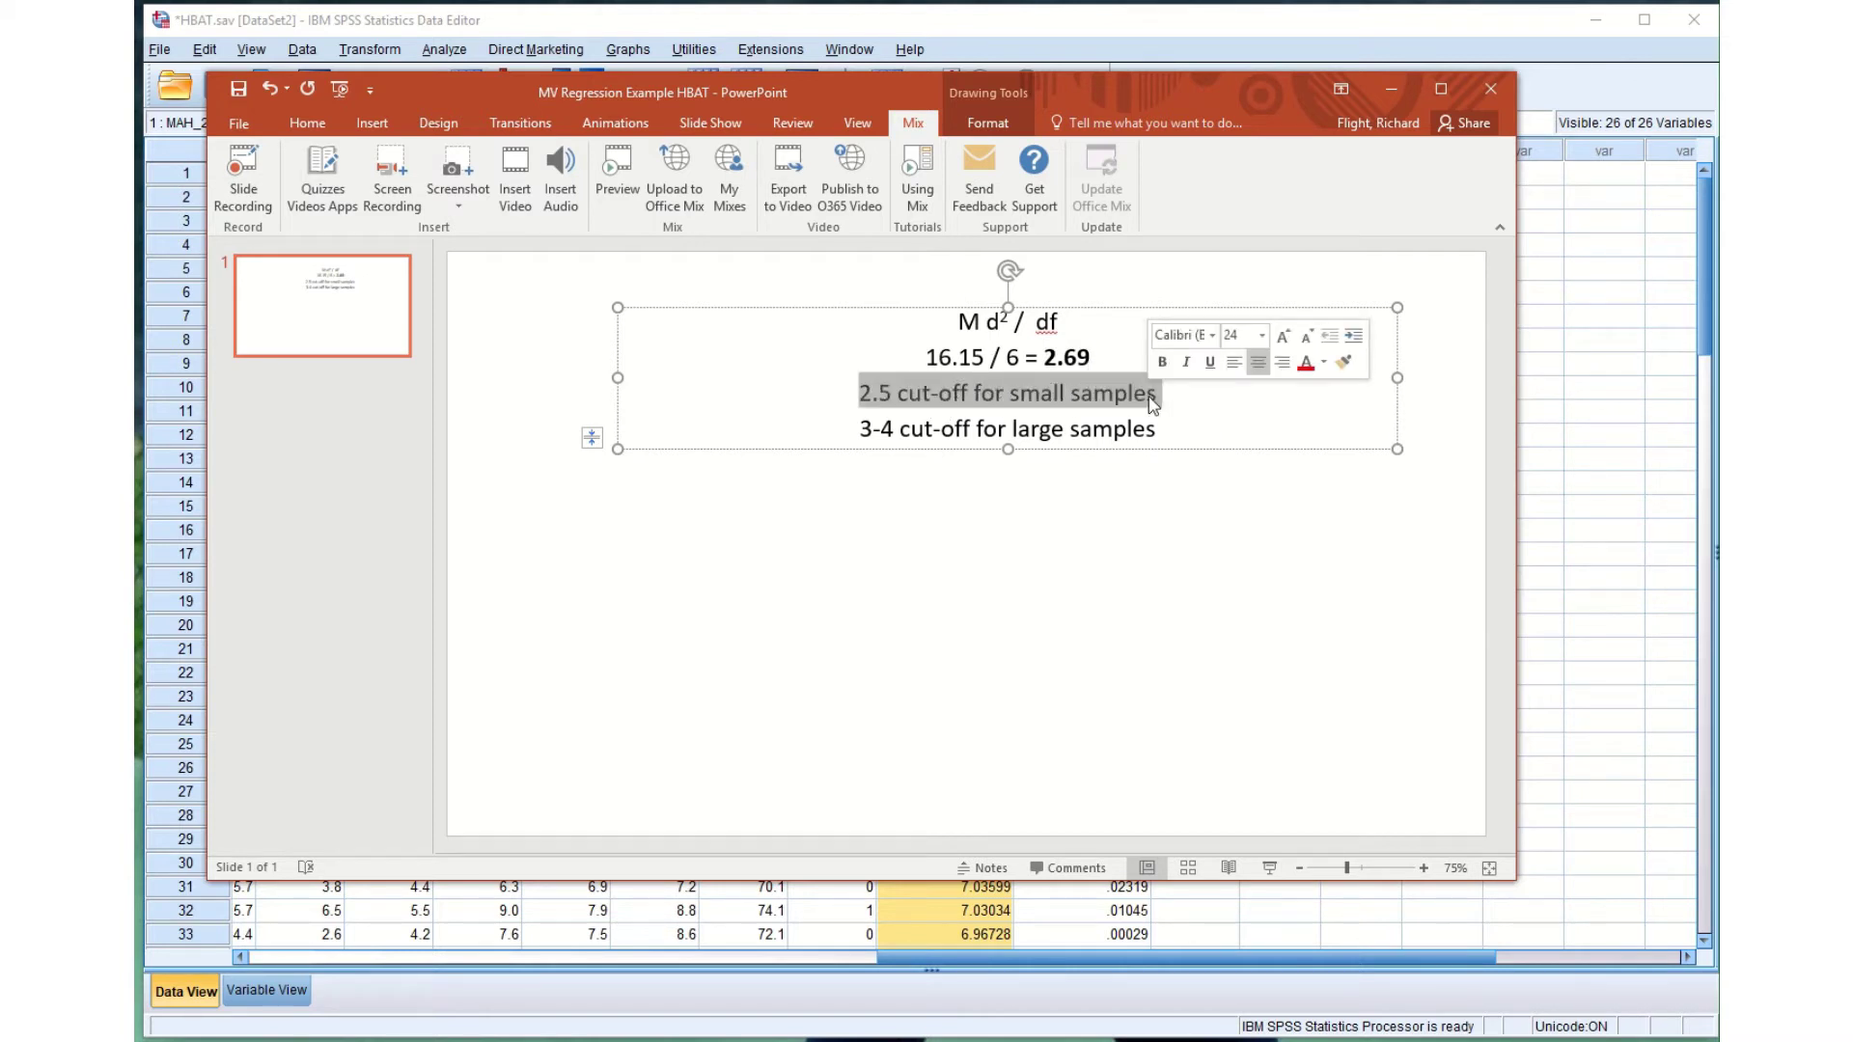
{"action": "left_click", "coordinate": [875, 436]}
{"action": "left_click_drag", "start_coordinate": [859, 429], "coordinate": [1133, 501]}
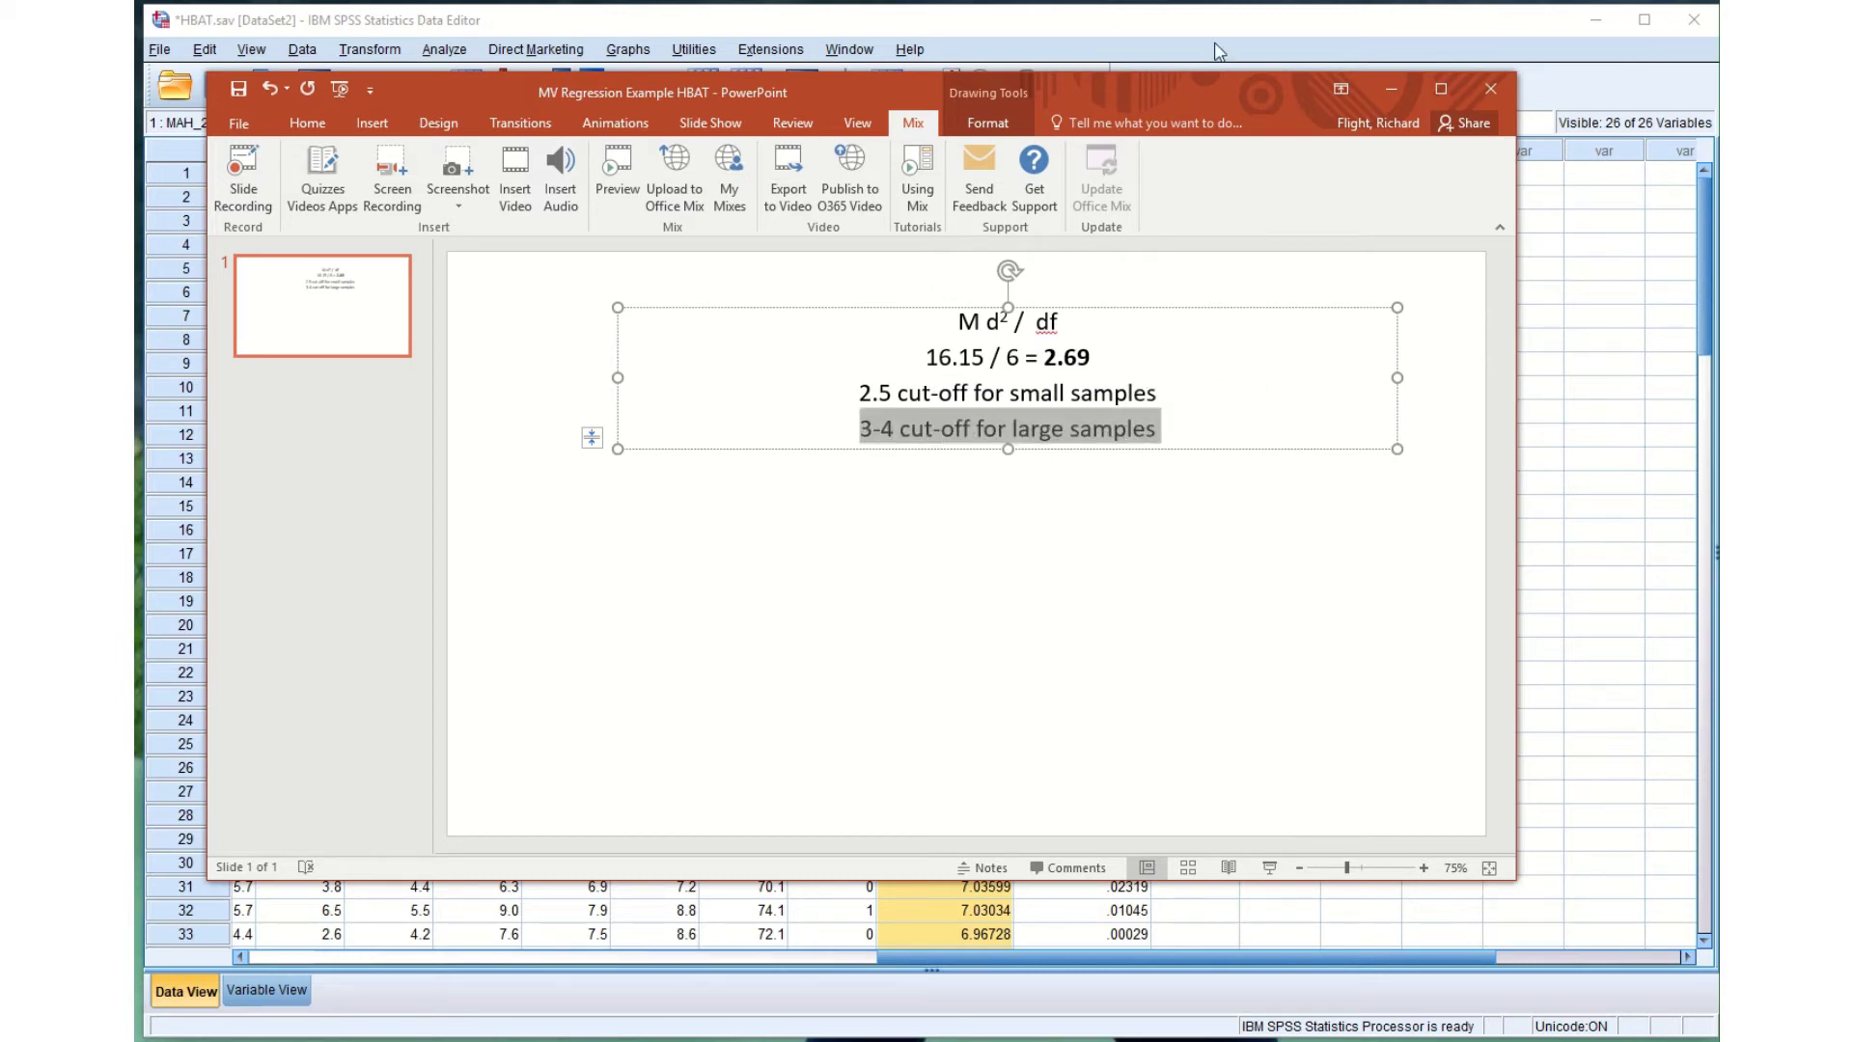
{"action": "left_click", "coordinate": [1391, 88]}
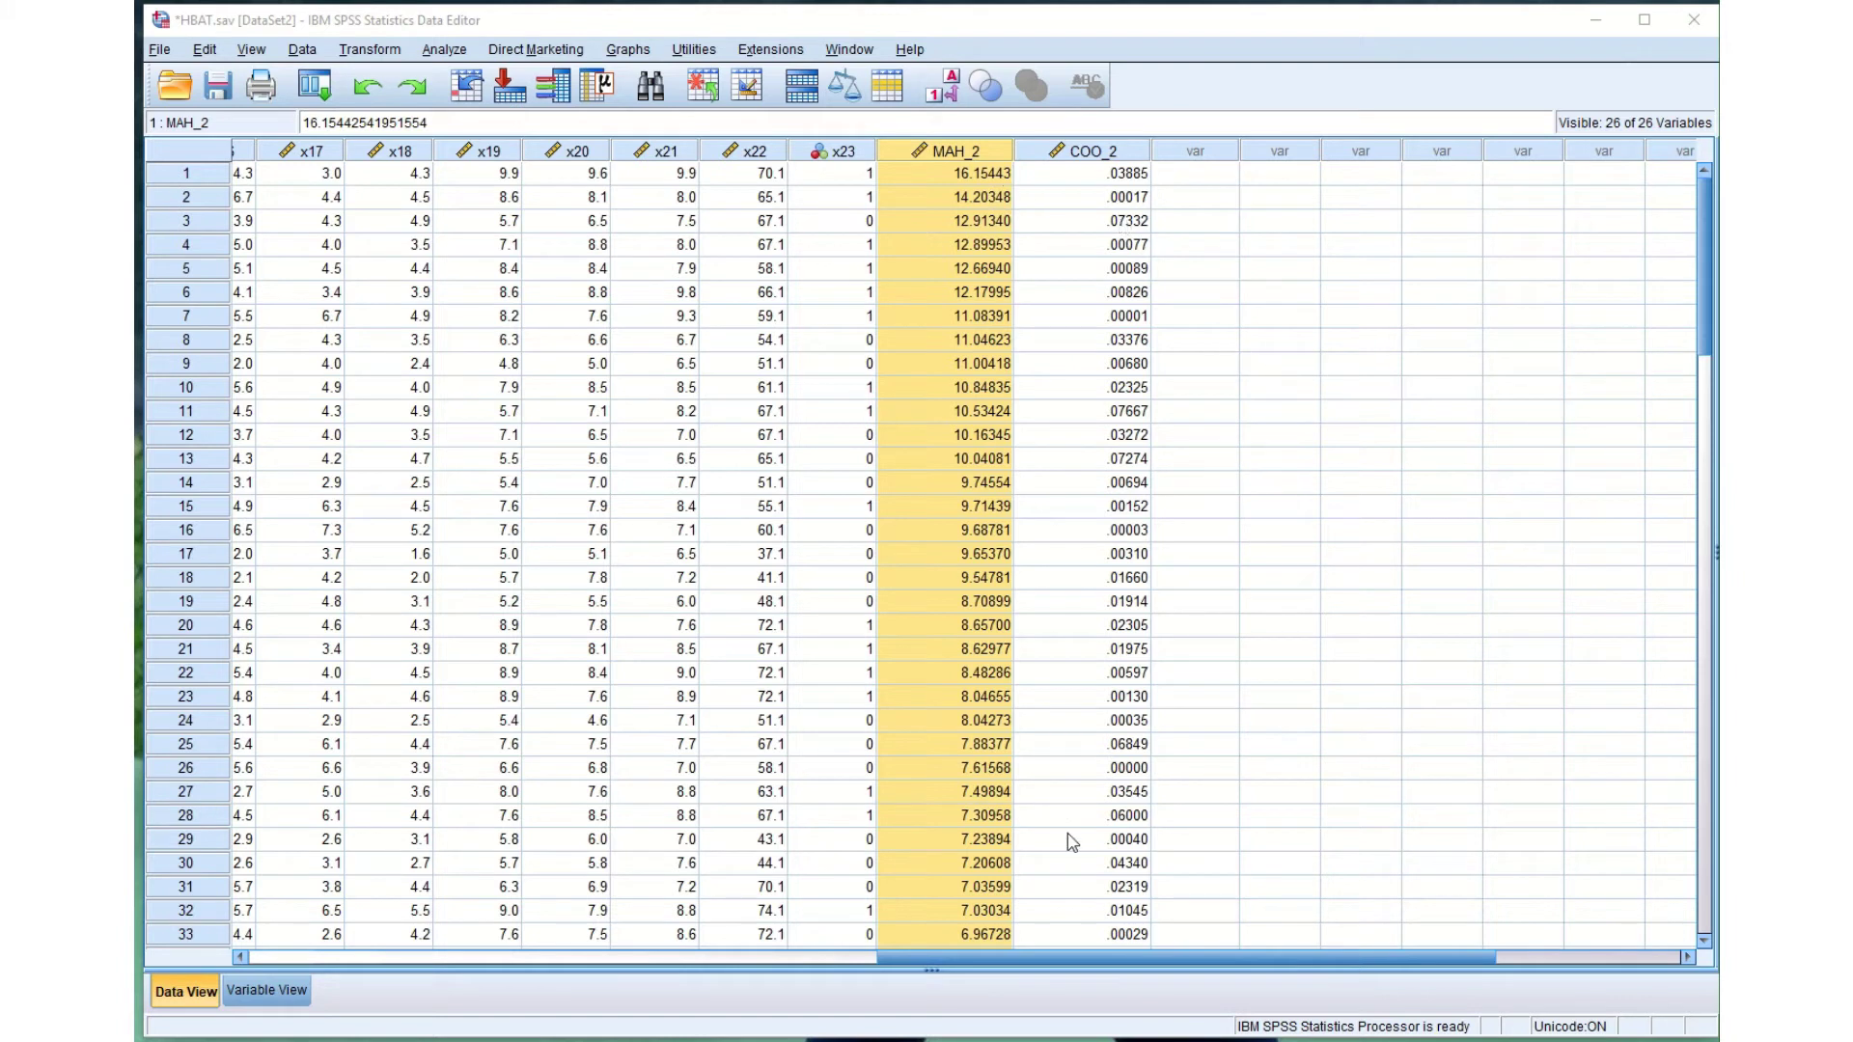
{"action": "left_click", "coordinate": [1089, 1021]}
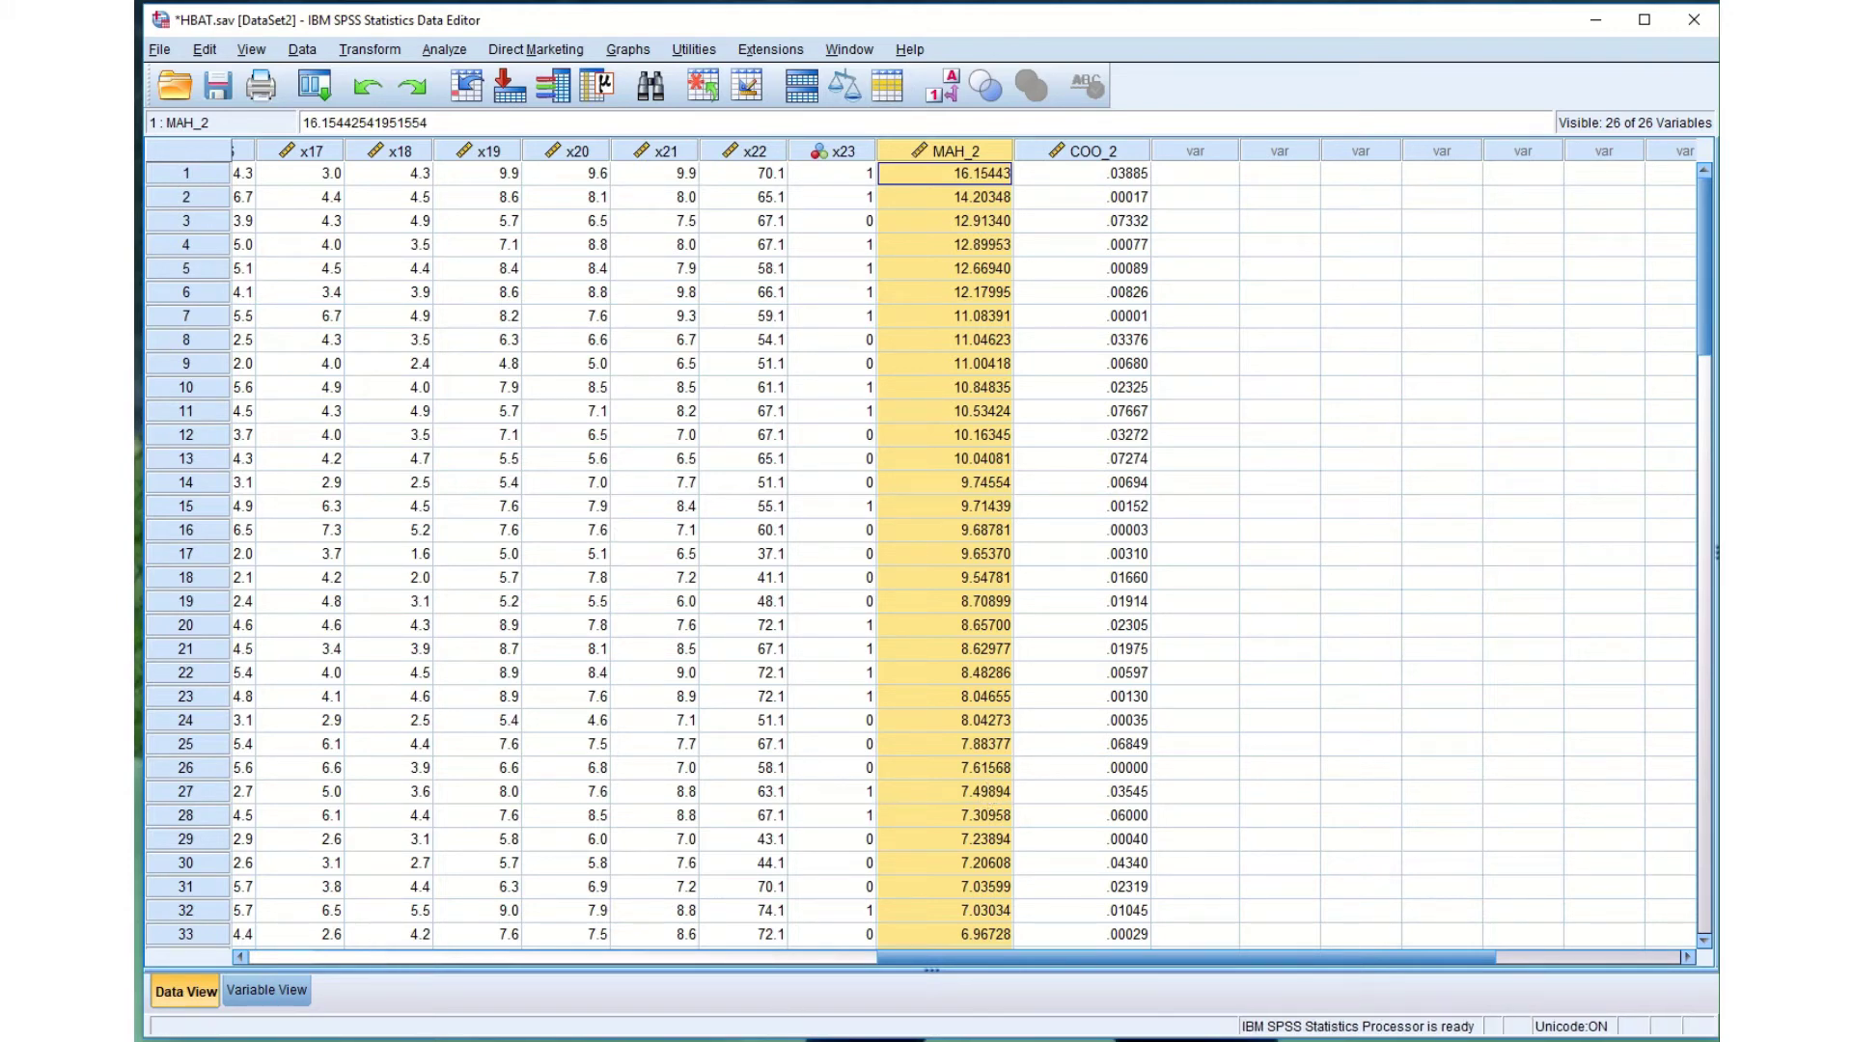
Switch to the output viewer and review the P-P plot and residual scatterplot for X19 - Satisfaction again.
{"action": "mouse_move", "coordinate": [405, 1037]}
{"action": "left_click", "coordinate": [461, 975]}
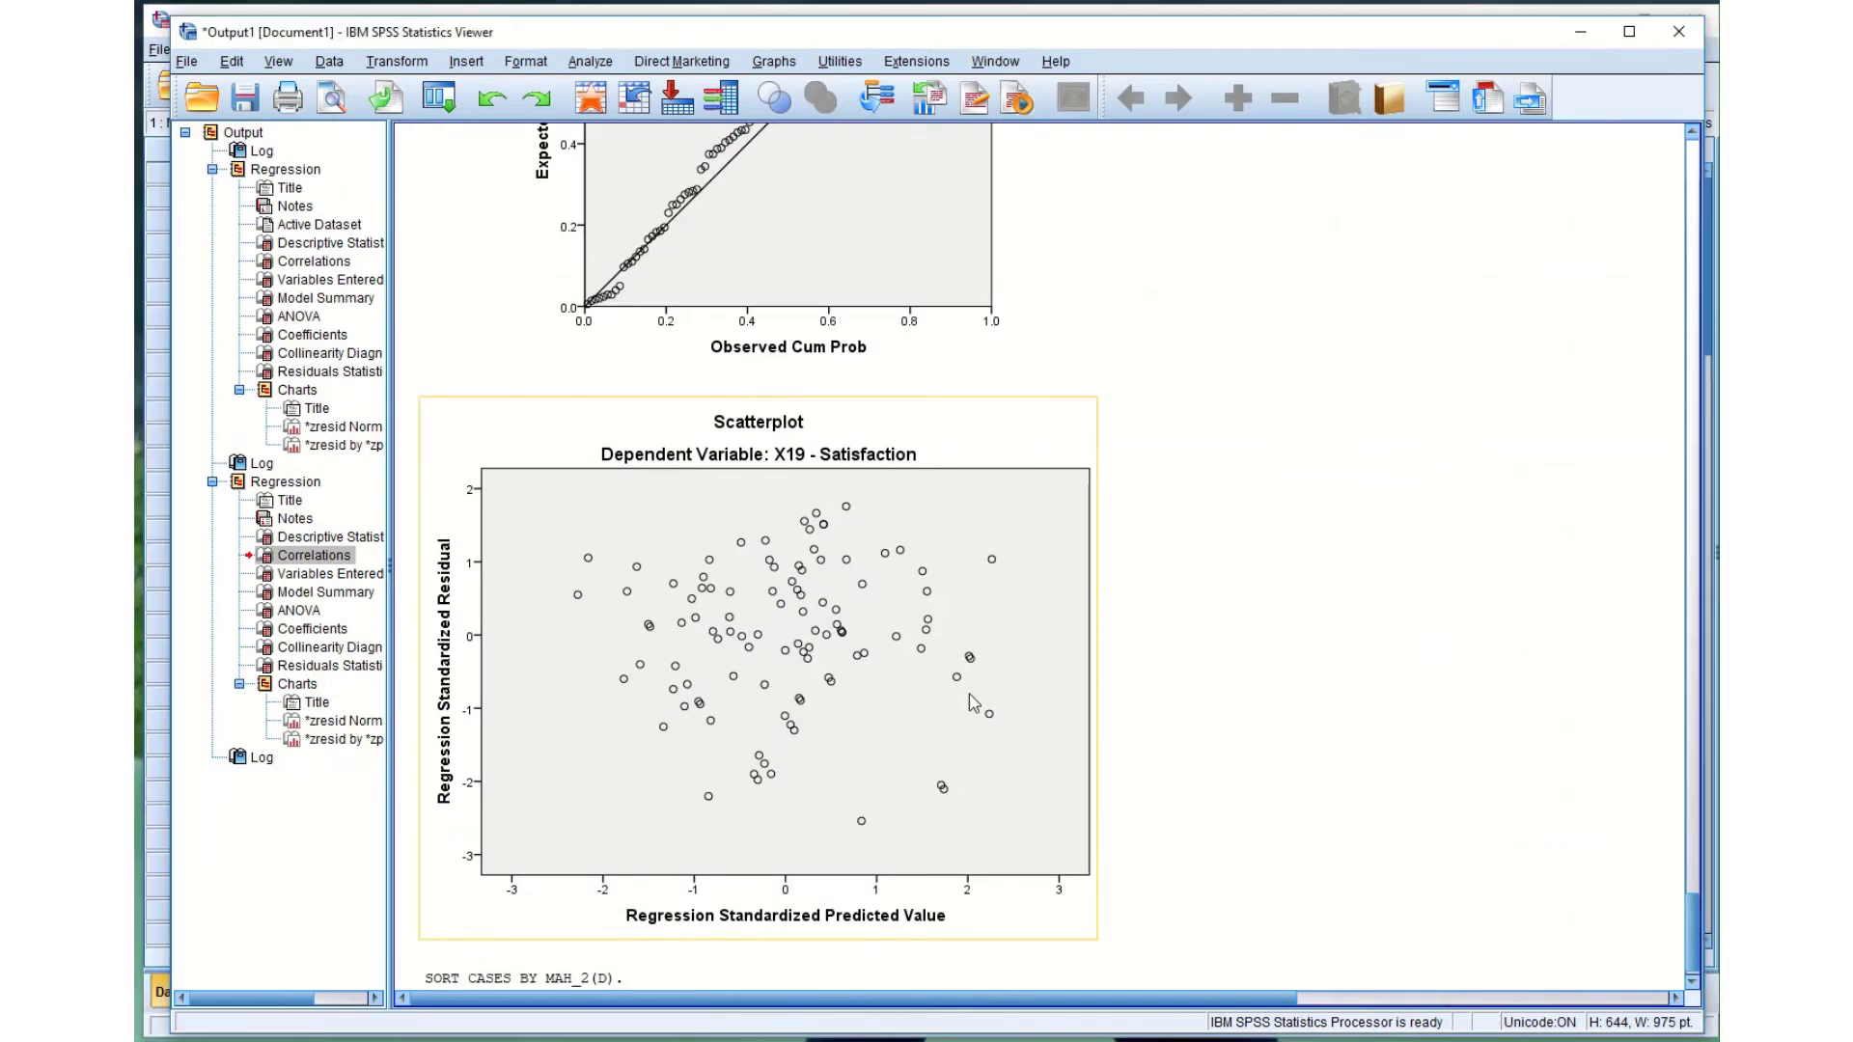
{"action": "left_click", "coordinate": [1124, 724]}
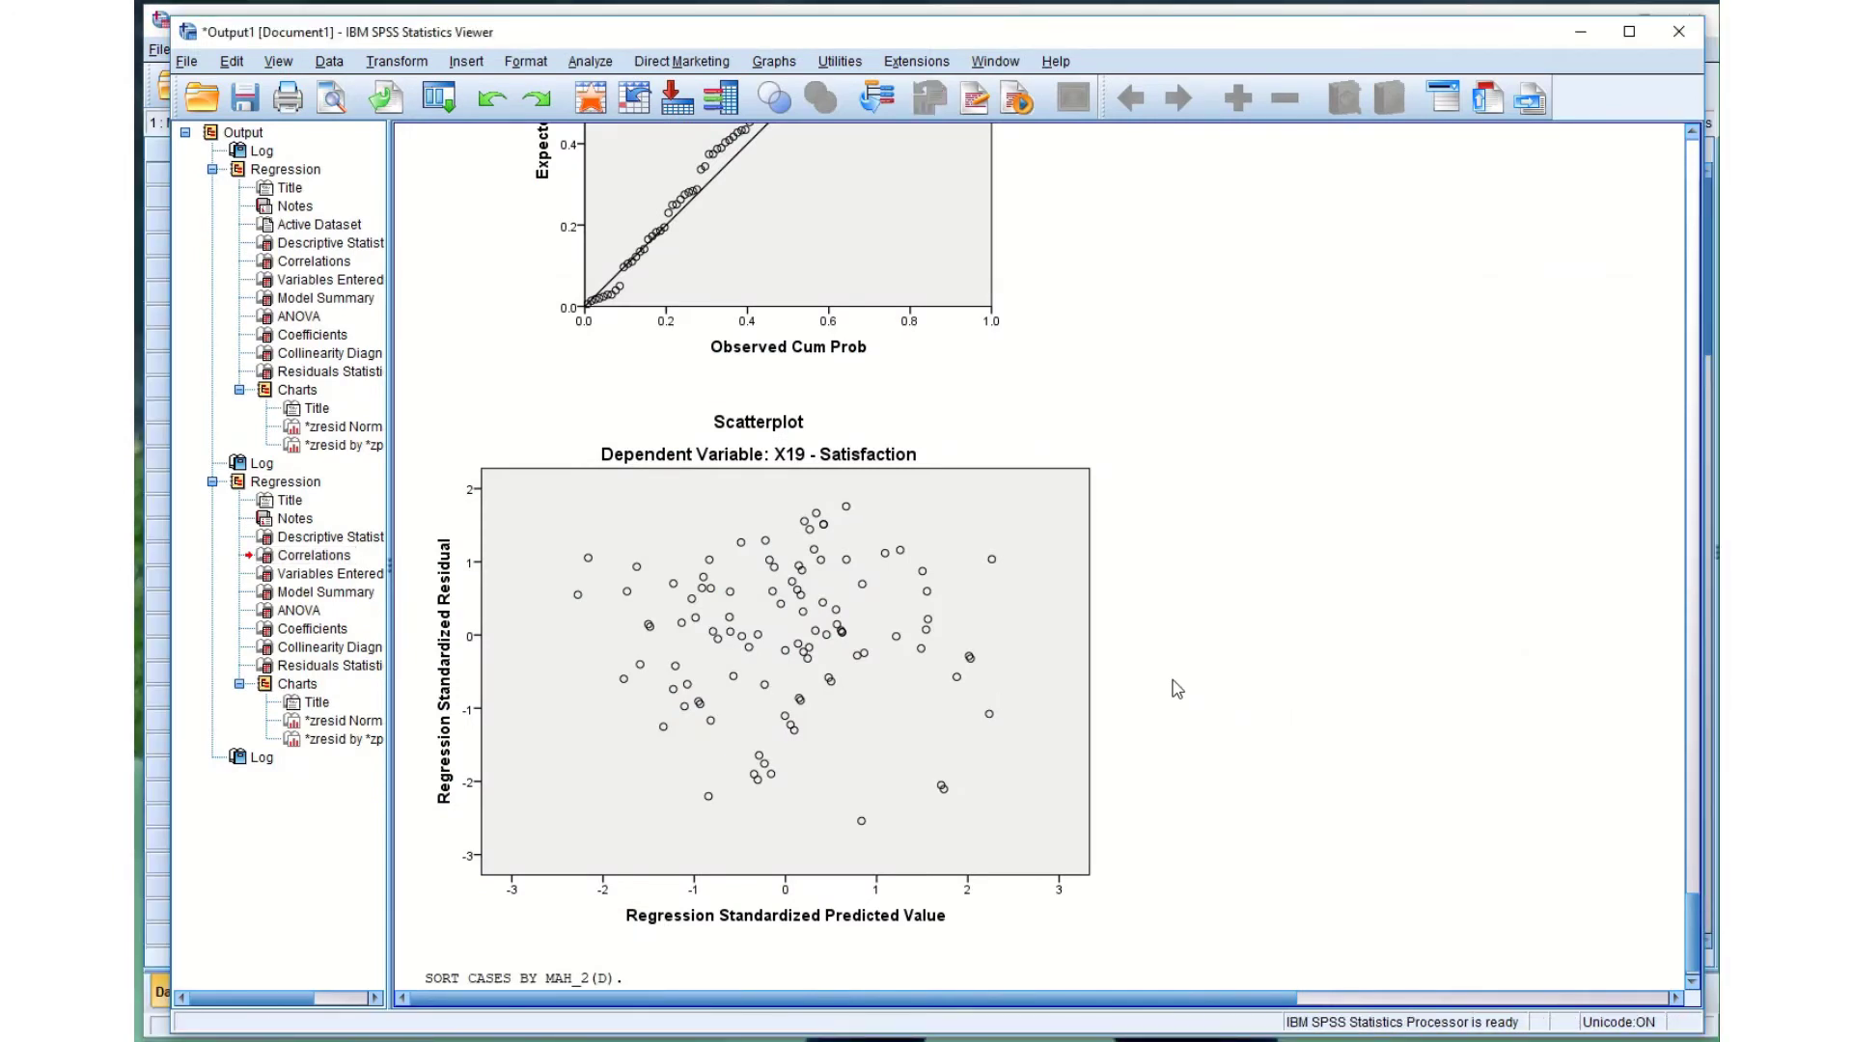
{"action": "scroll", "coordinate": [1177, 689], "scroll_direction": "up", "scroll_amount": 4}
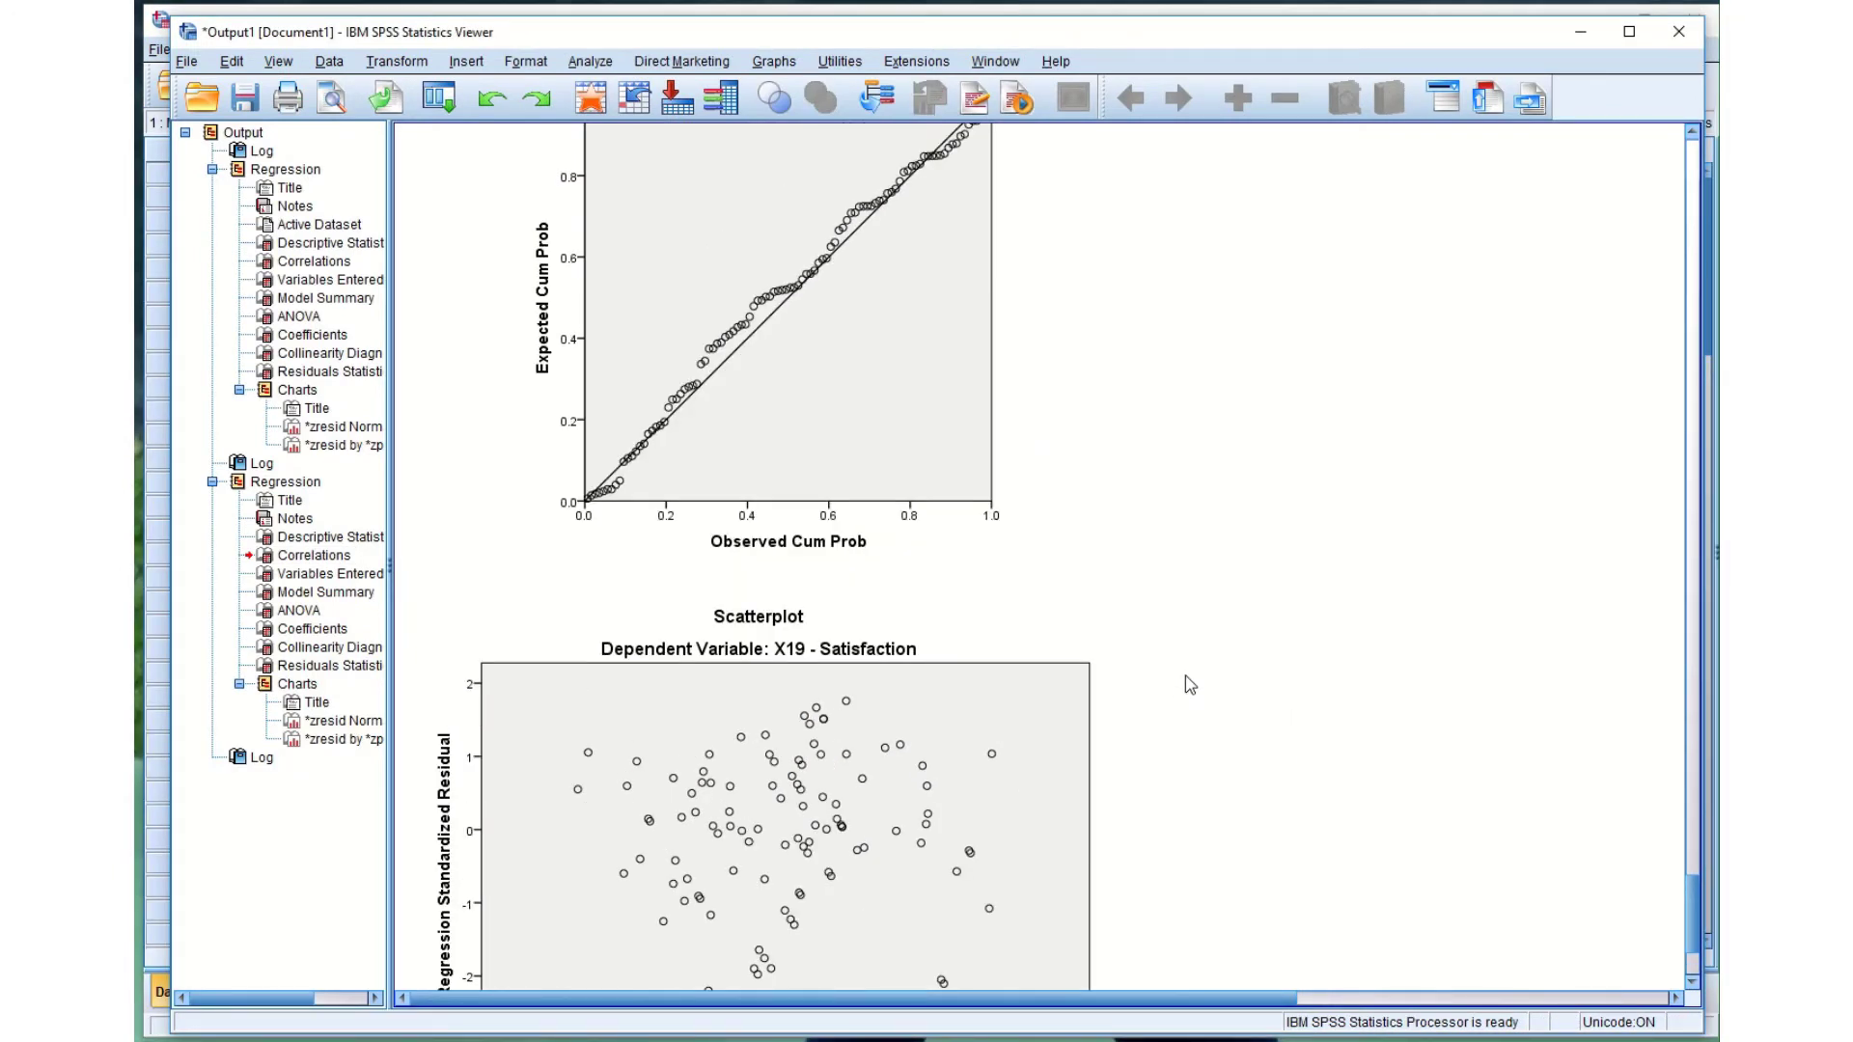
{"action": "scroll", "coordinate": [1190, 685], "scroll_direction": "up", "scroll_amount": 2}
{"action": "scroll", "coordinate": [1158, 692], "scroll_direction": "down", "scroll_amount": 4}
{"action": "left_click", "coordinate": [1087, 710]}
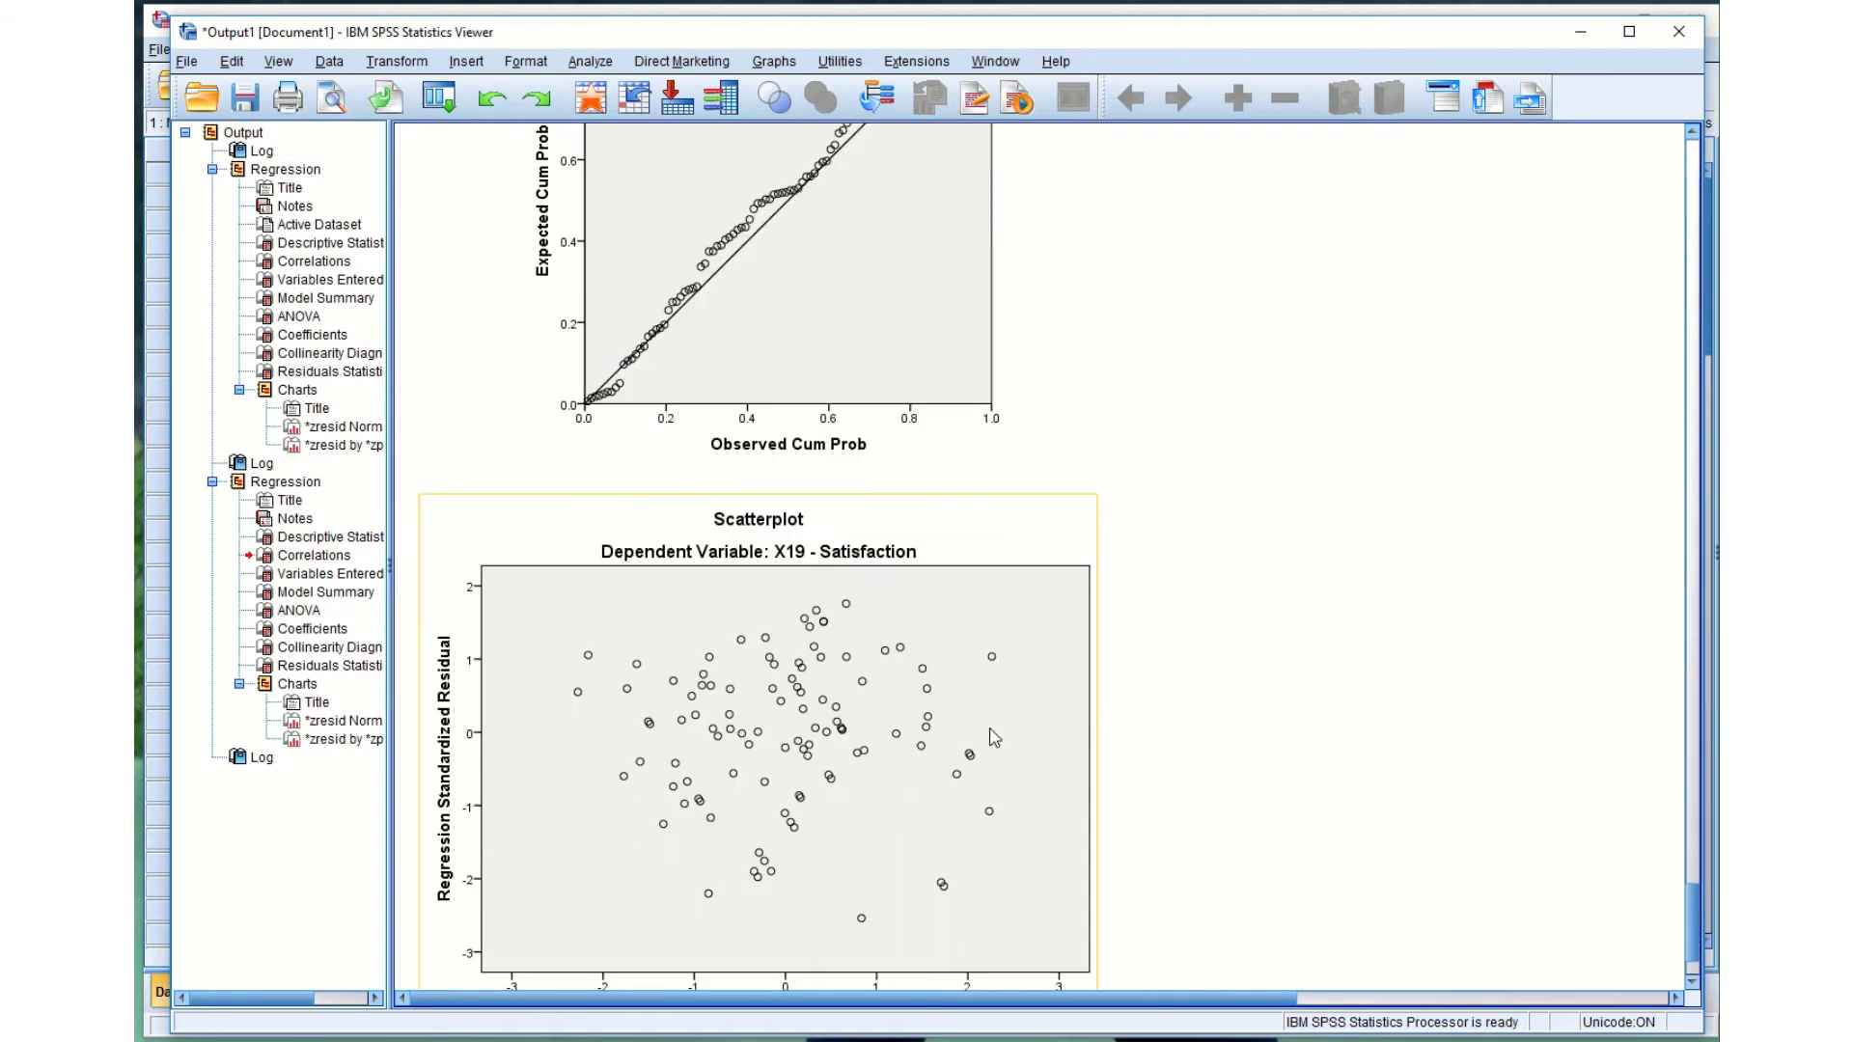
{"action": "scroll", "coordinate": [801, 695], "scroll_direction": "down", "scroll_amount": 2}
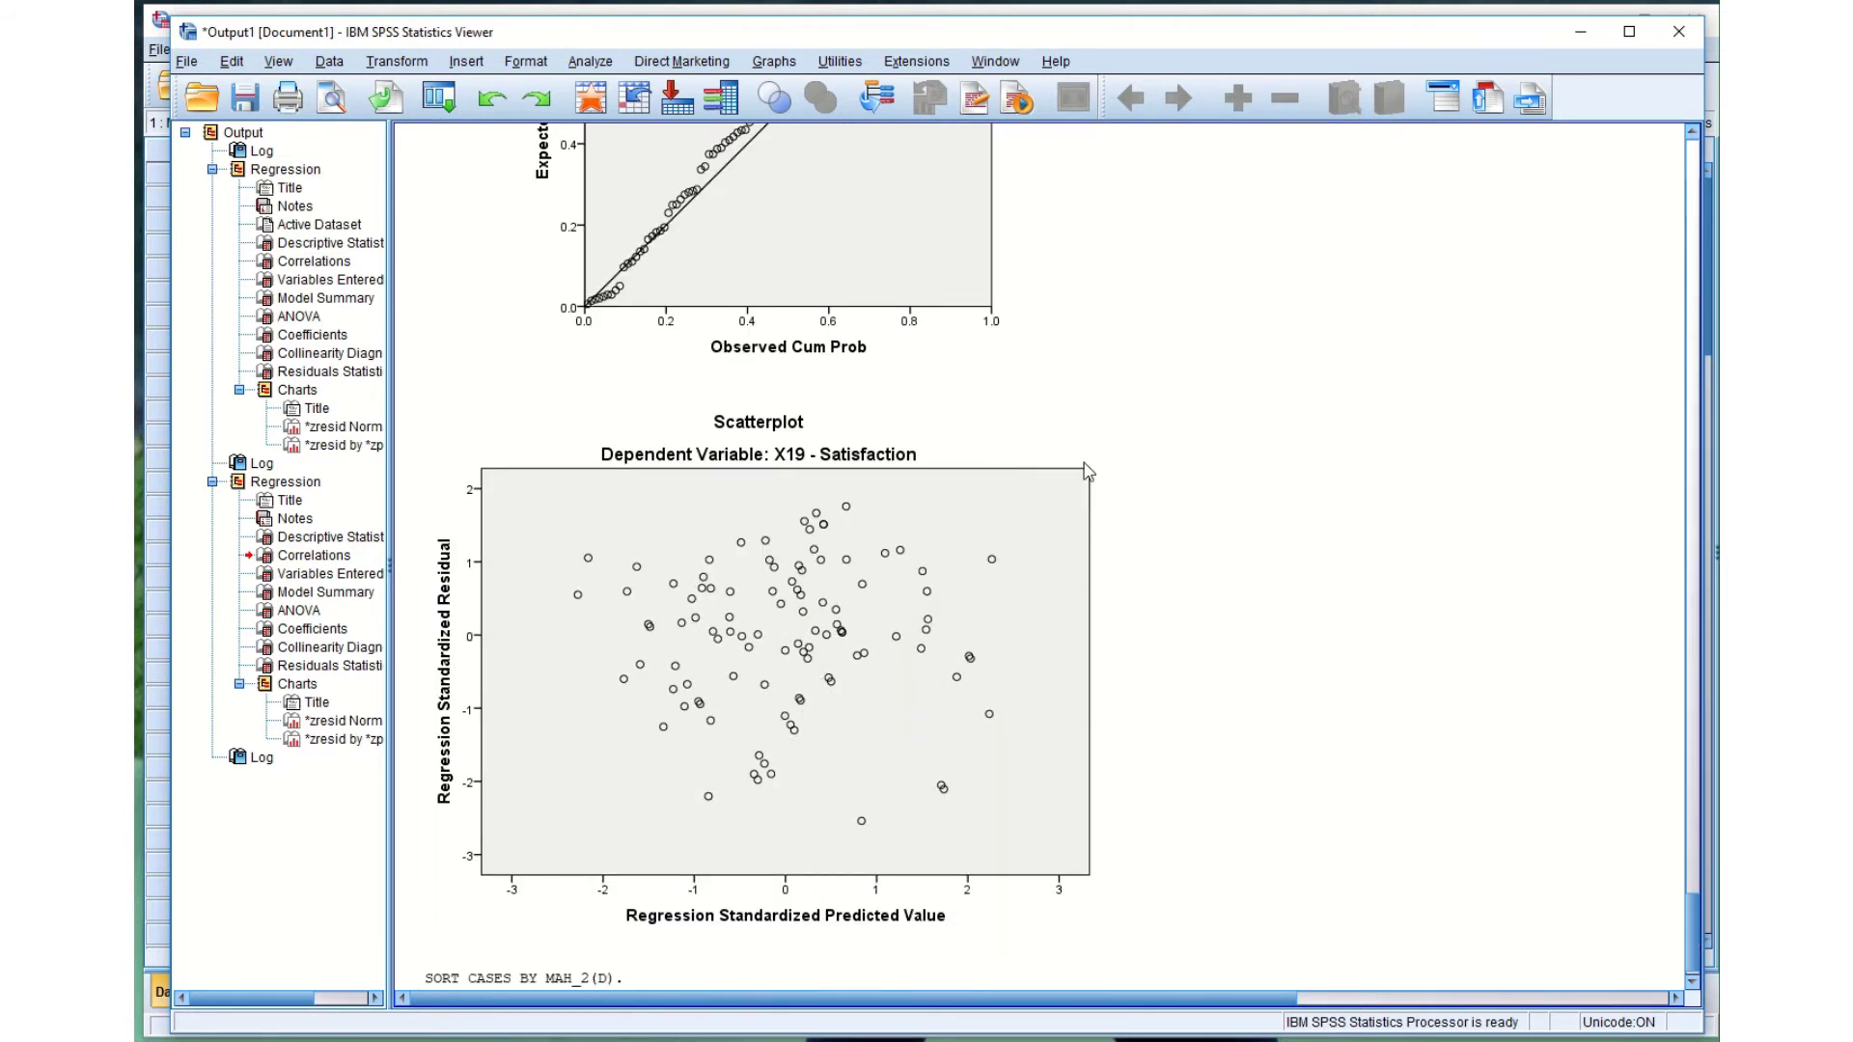
Look back through the correlations, coefficients and collinearity tables of the six-predictor model, and select the Residuals Statistics table.
{"action": "scroll", "coordinate": [1221, 608], "scroll_direction": "up", "scroll_amount": 5}
{"action": "scroll", "coordinate": [1197, 623], "scroll_direction": "up", "scroll_amount": 15}
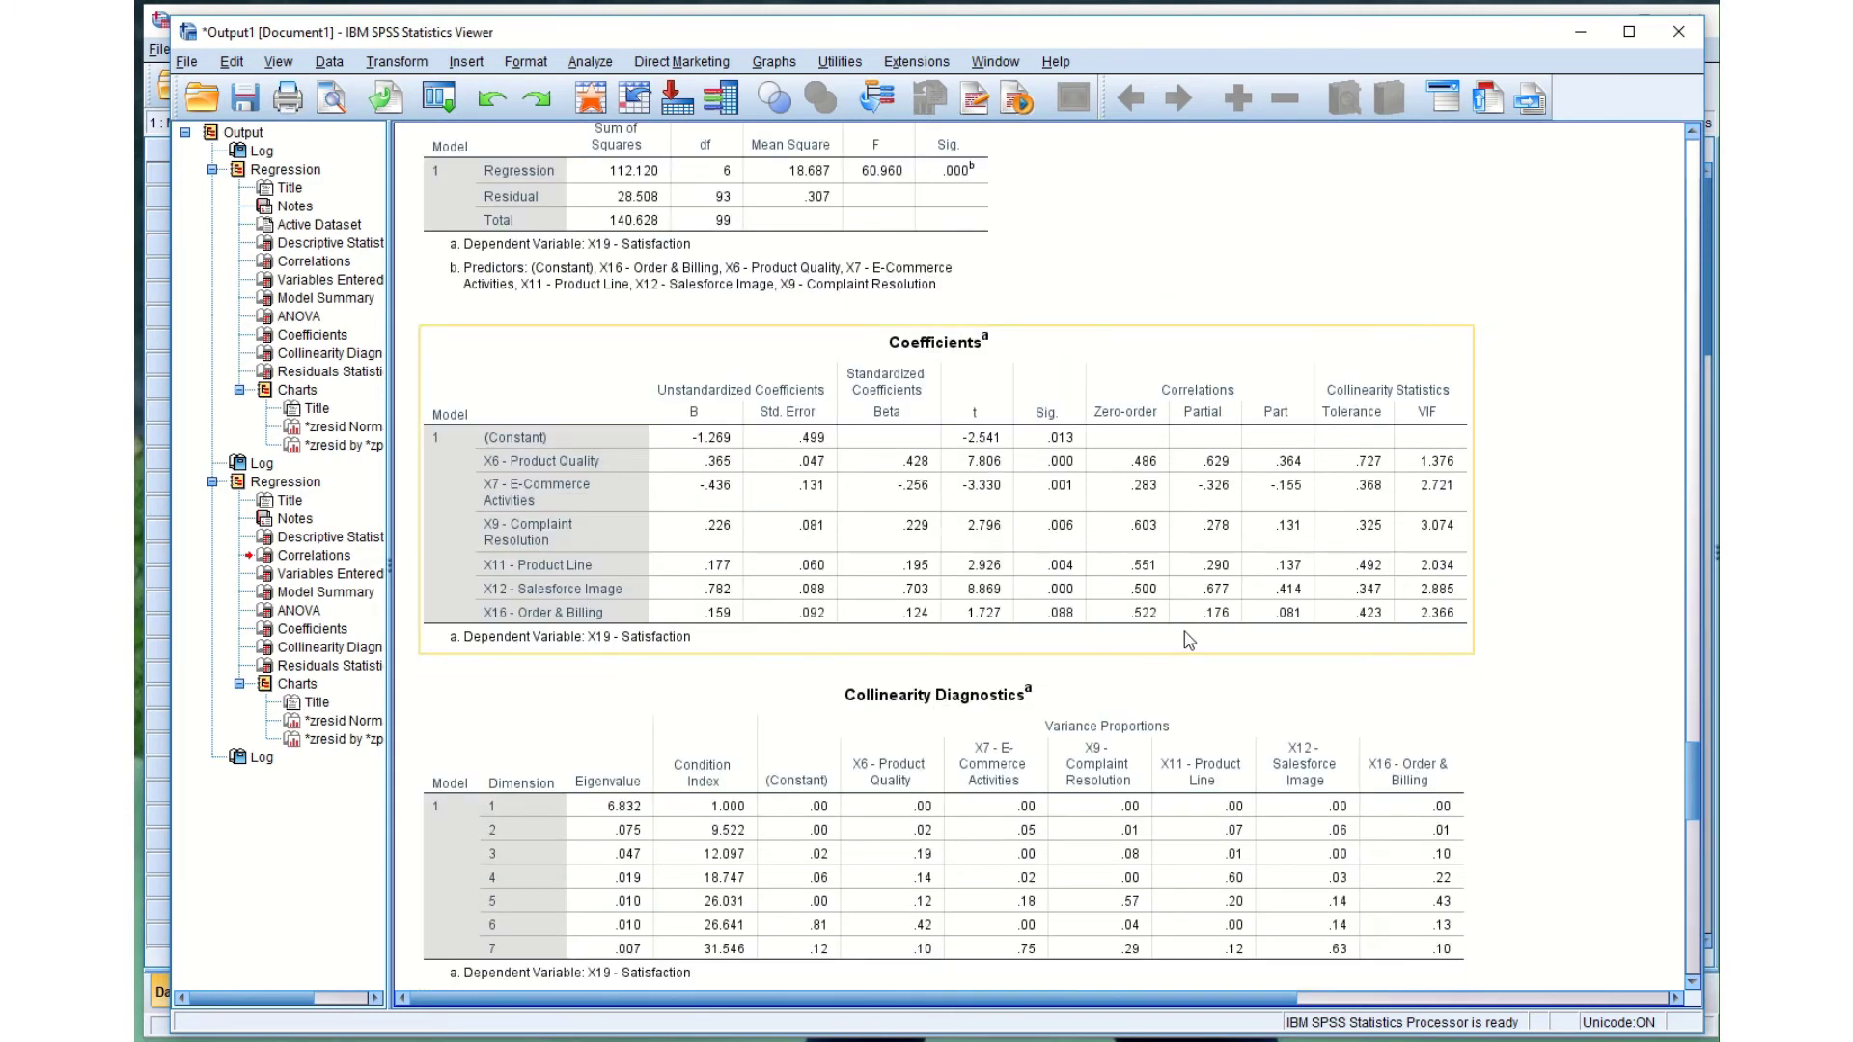
{"action": "scroll", "coordinate": [1184, 631], "scroll_direction": "up", "scroll_amount": 5}
{"action": "scroll", "coordinate": [1182, 645], "scroll_direction": "up", "scroll_amount": 9}
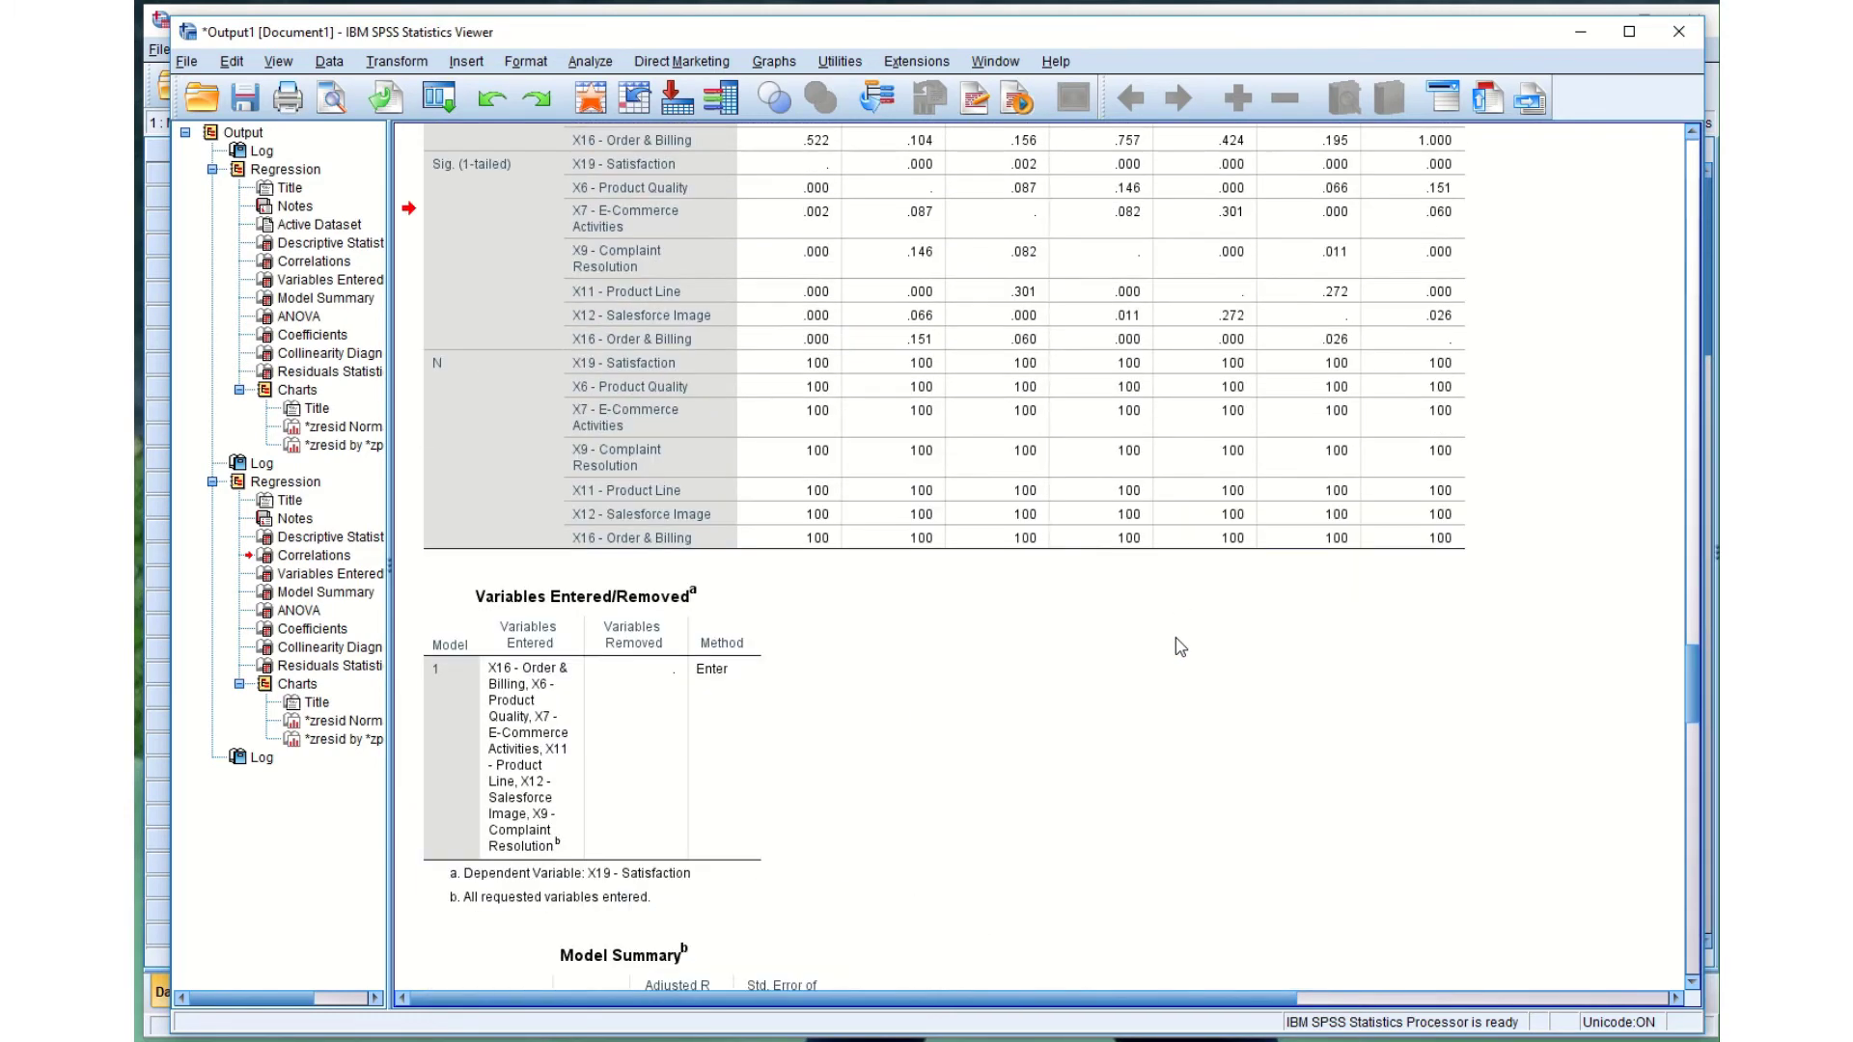
{"action": "scroll", "coordinate": [1179, 647], "scroll_direction": "down", "scroll_amount": 10}
{"action": "scroll", "coordinate": [1180, 646], "scroll_direction": "down", "scroll_amount": 6}
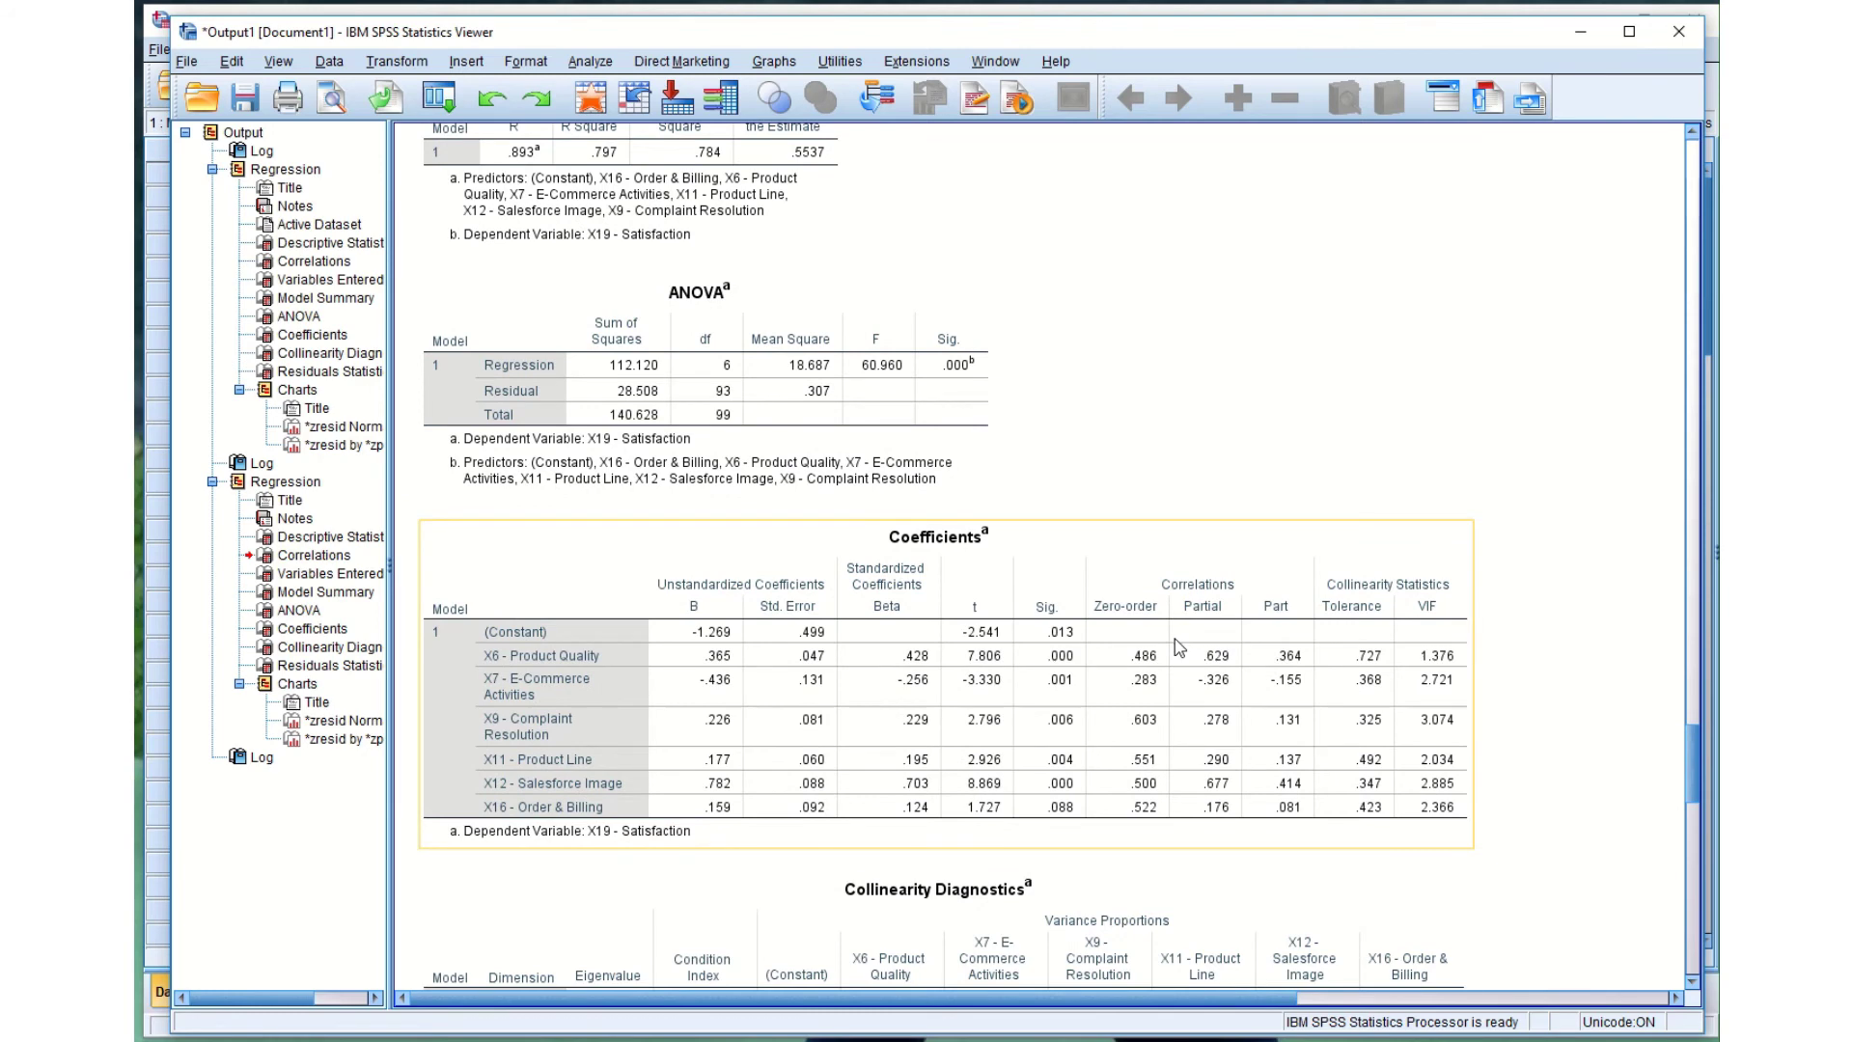
{"action": "scroll", "coordinate": [1178, 647], "scroll_direction": "down", "scroll_amount": 2}
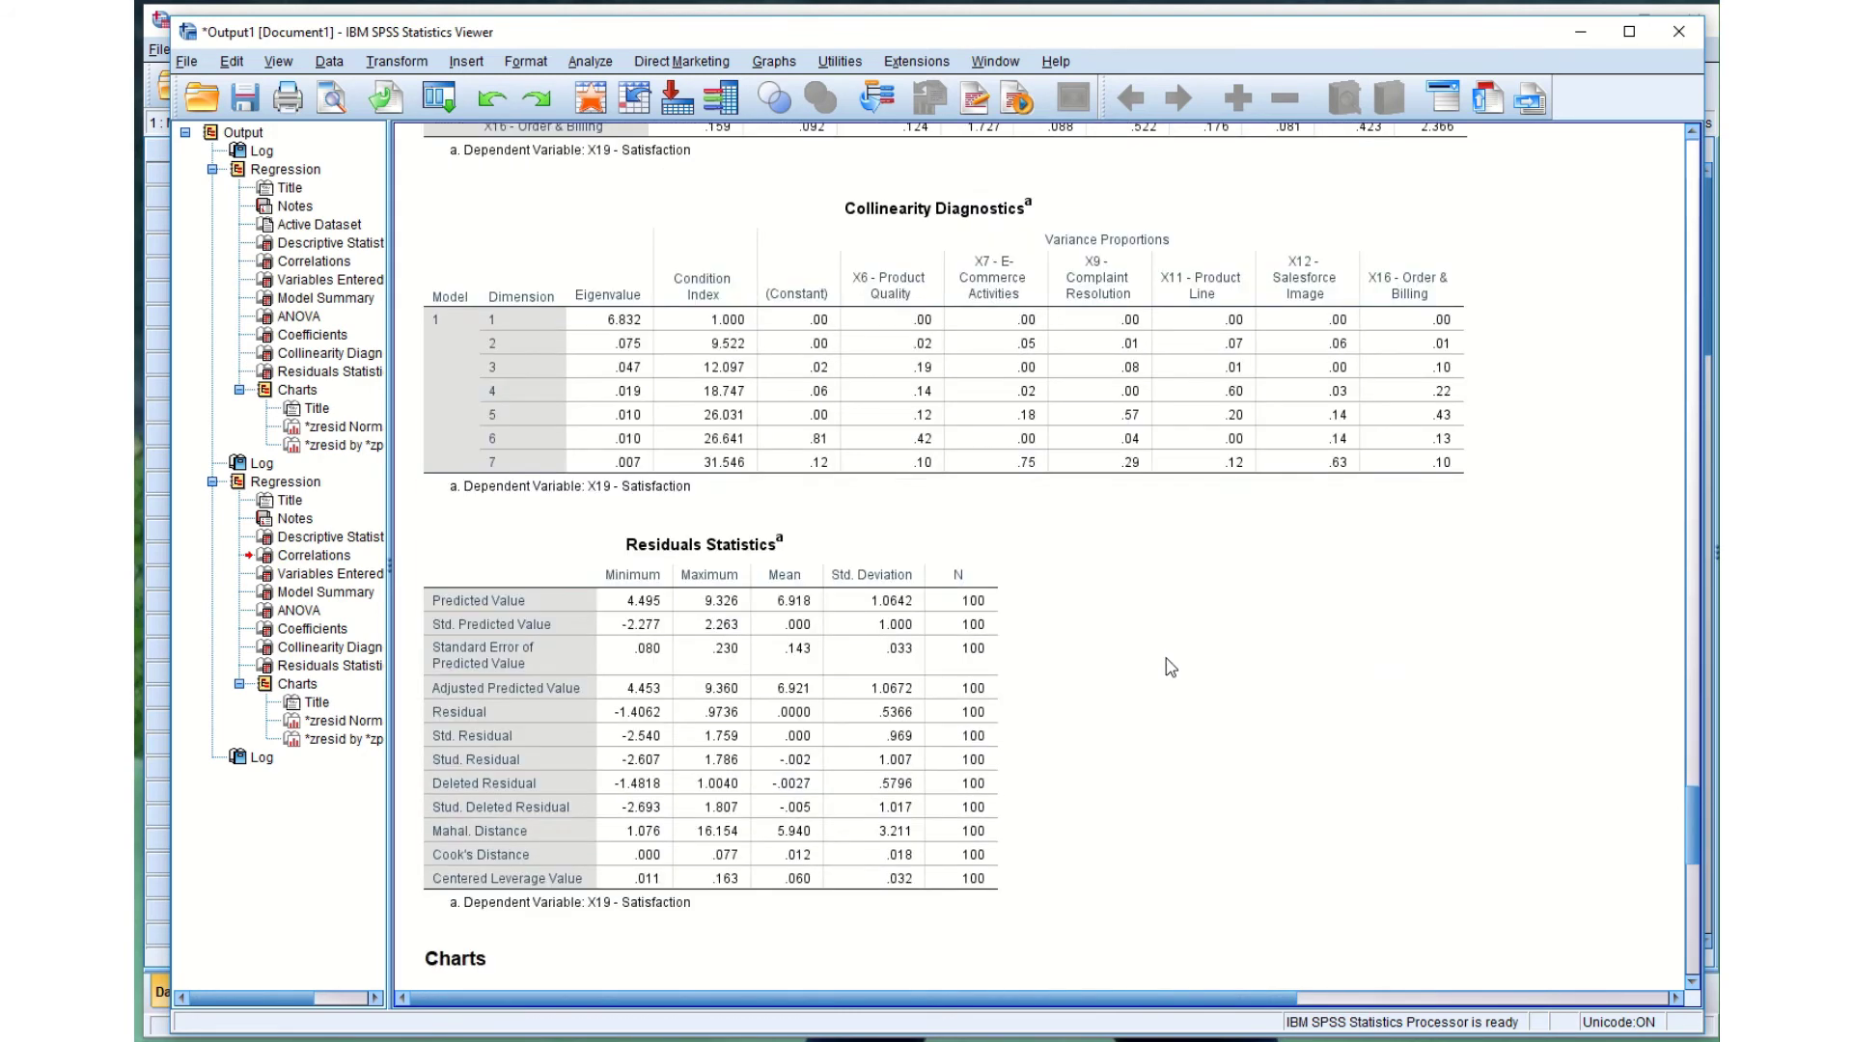
{"action": "scroll", "coordinate": [1167, 656], "scroll_direction": "down", "scroll_amount": 2}
{"action": "left_click", "coordinate": [976, 570]}
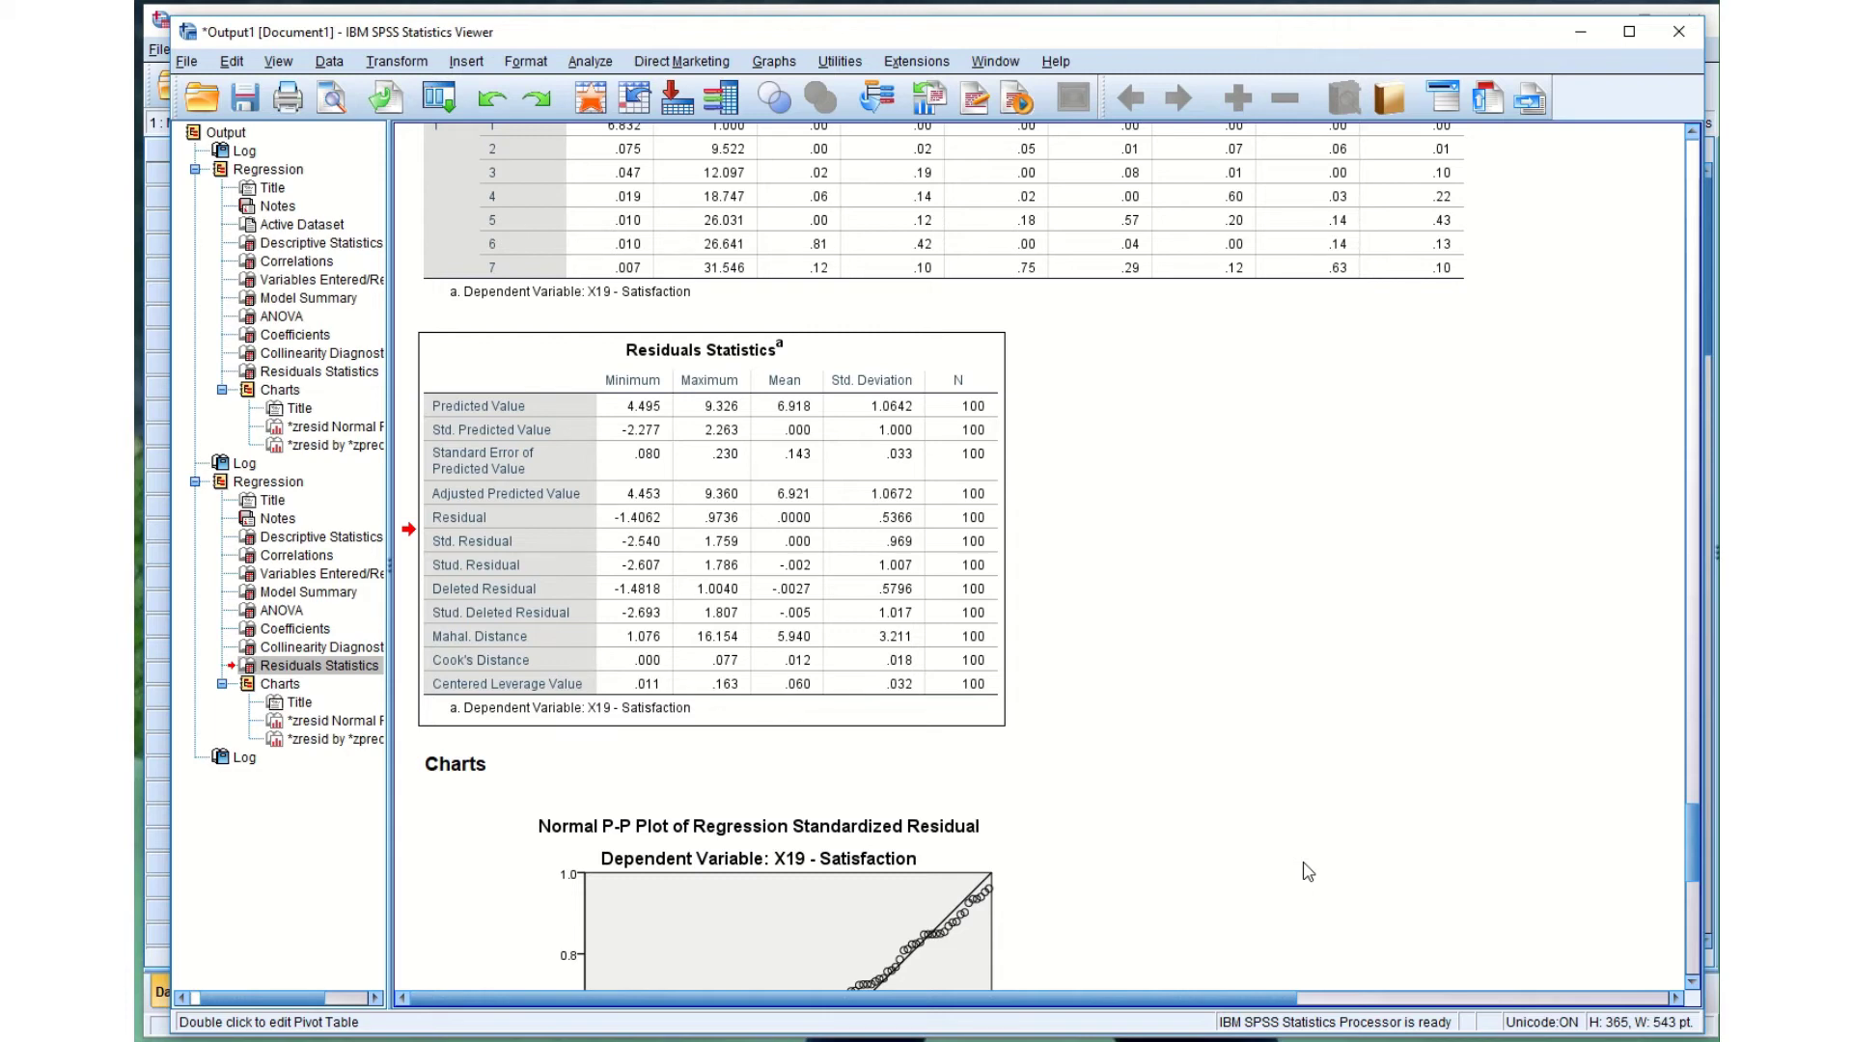
Review the Coefficients and Collinearity Diagnostics tables again, and select the six-predictor Model Summary to read its R Square values.
{"action": "scroll", "coordinate": [1307, 872], "scroll_direction": "up", "scroll_amount": 15}
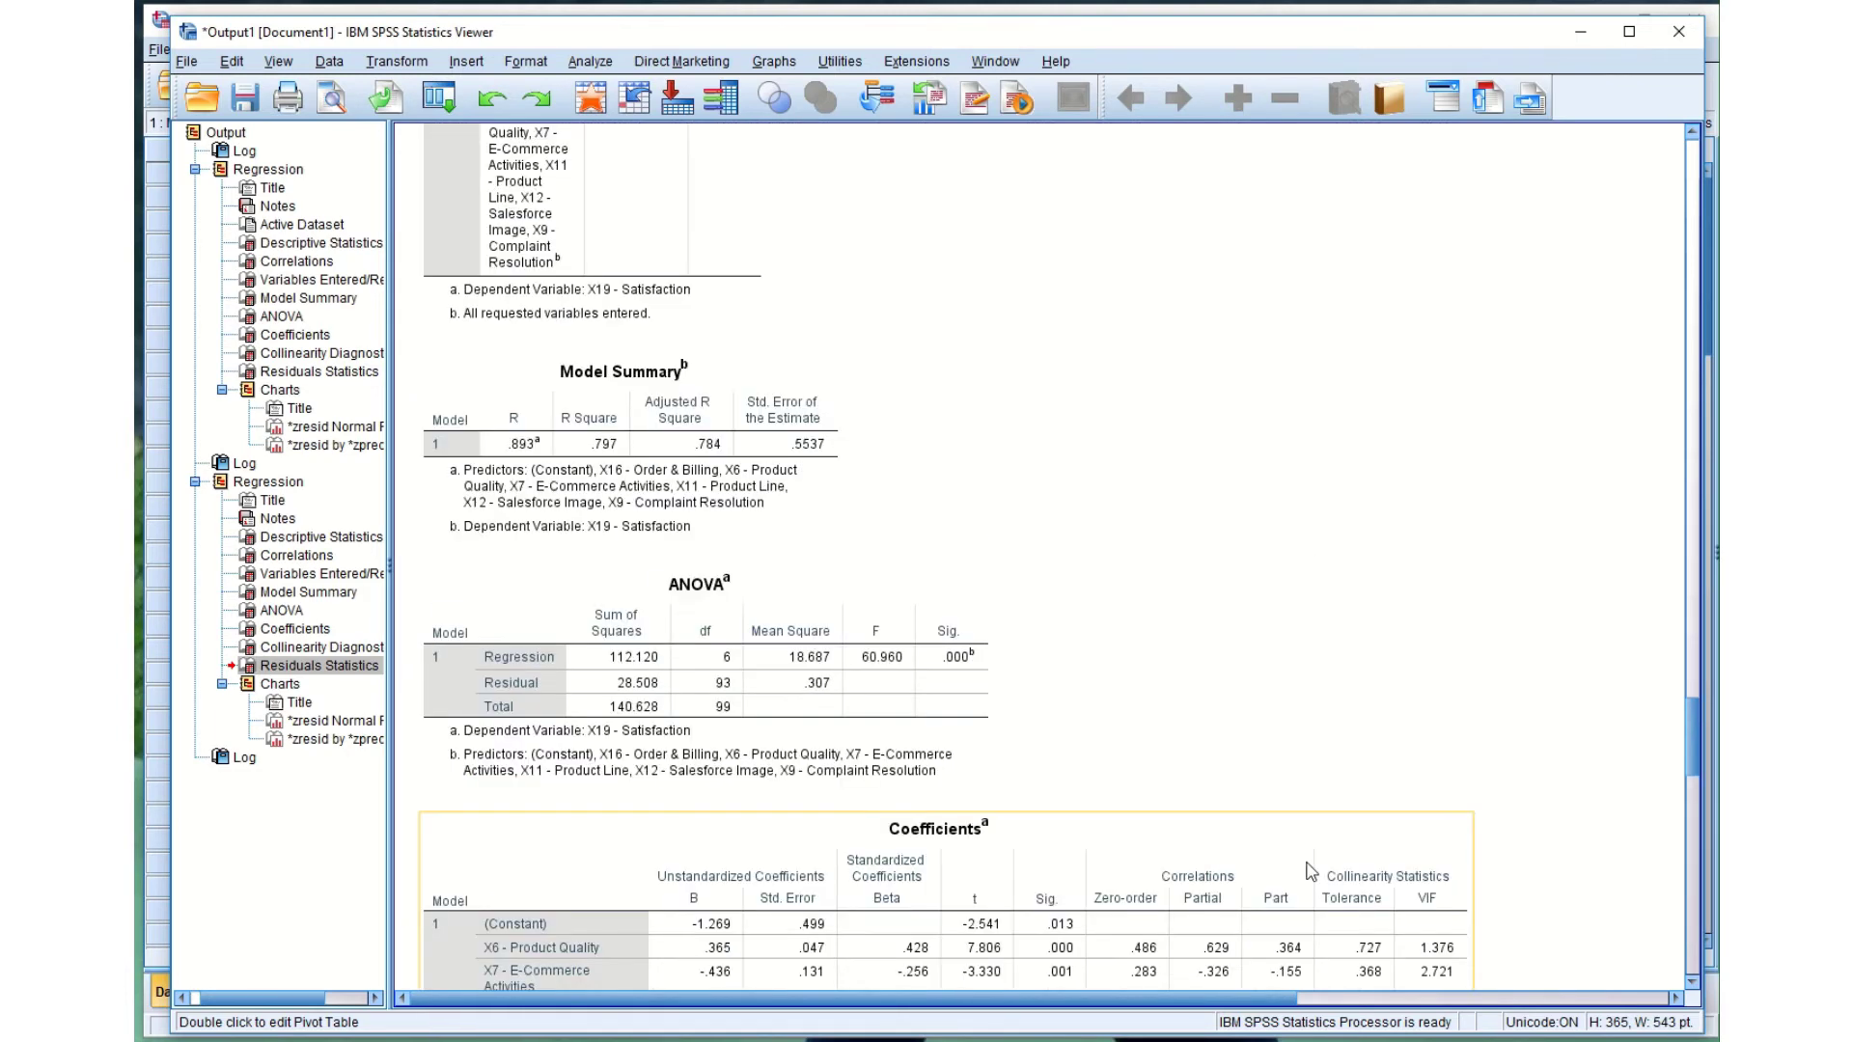
{"action": "scroll", "coordinate": [1309, 871], "scroll_direction": "up", "scroll_amount": 2}
{"action": "scroll", "coordinate": [1309, 871], "scroll_direction": "down", "scroll_amount": 8}
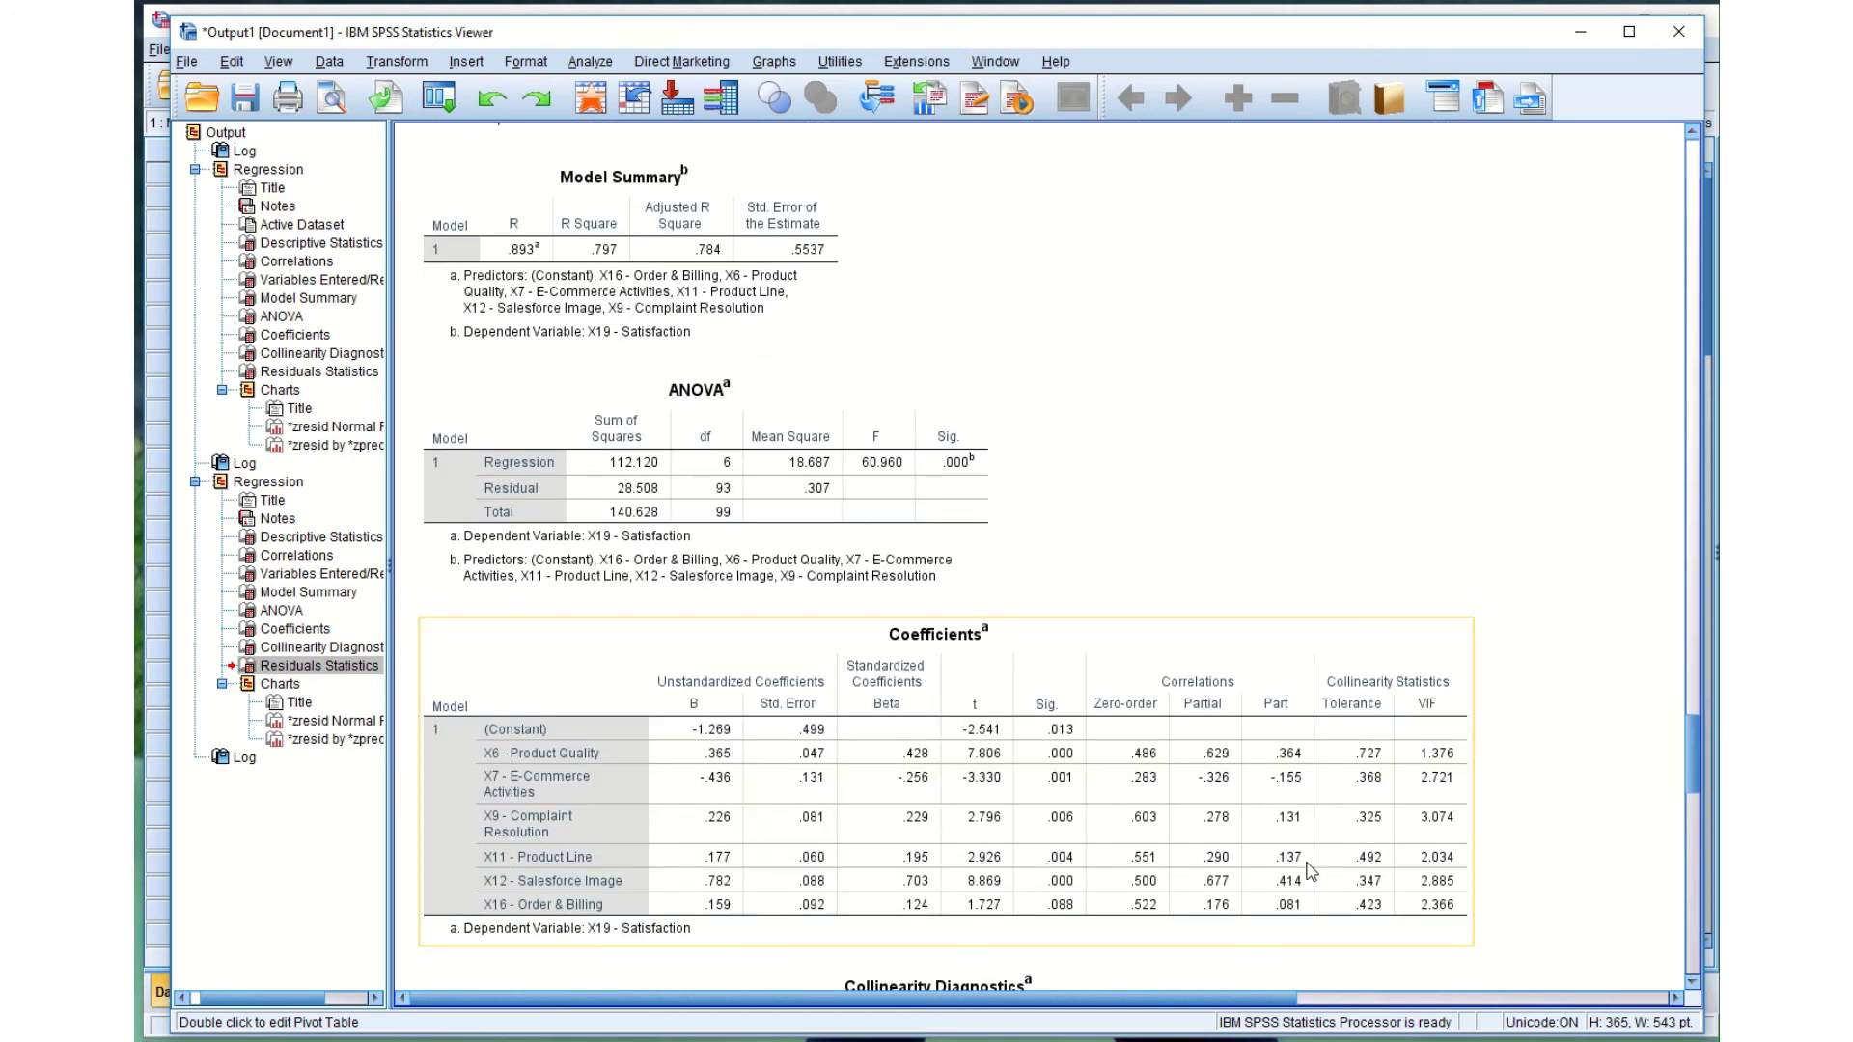
{"action": "scroll", "coordinate": [1309, 871], "scroll_direction": "down", "scroll_amount": 5}
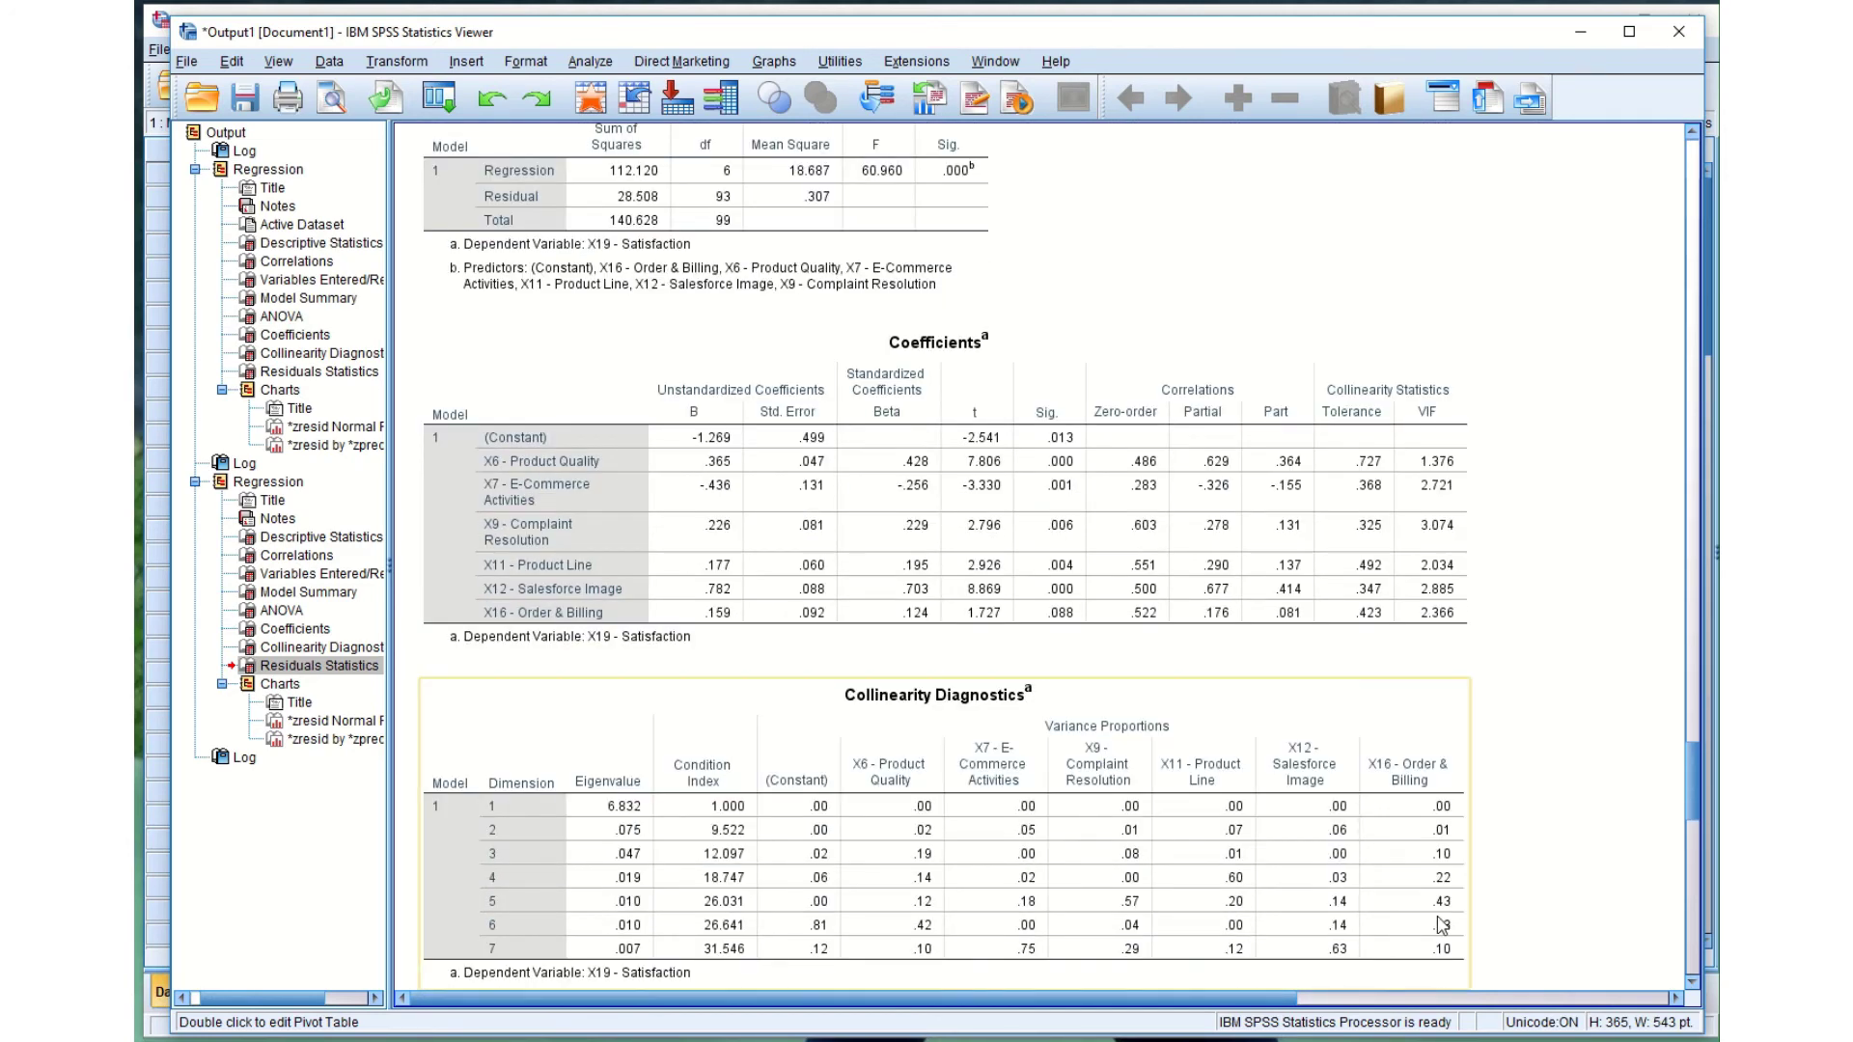
{"action": "scroll", "coordinate": [1442, 926], "scroll_direction": "up", "scroll_amount": 6}
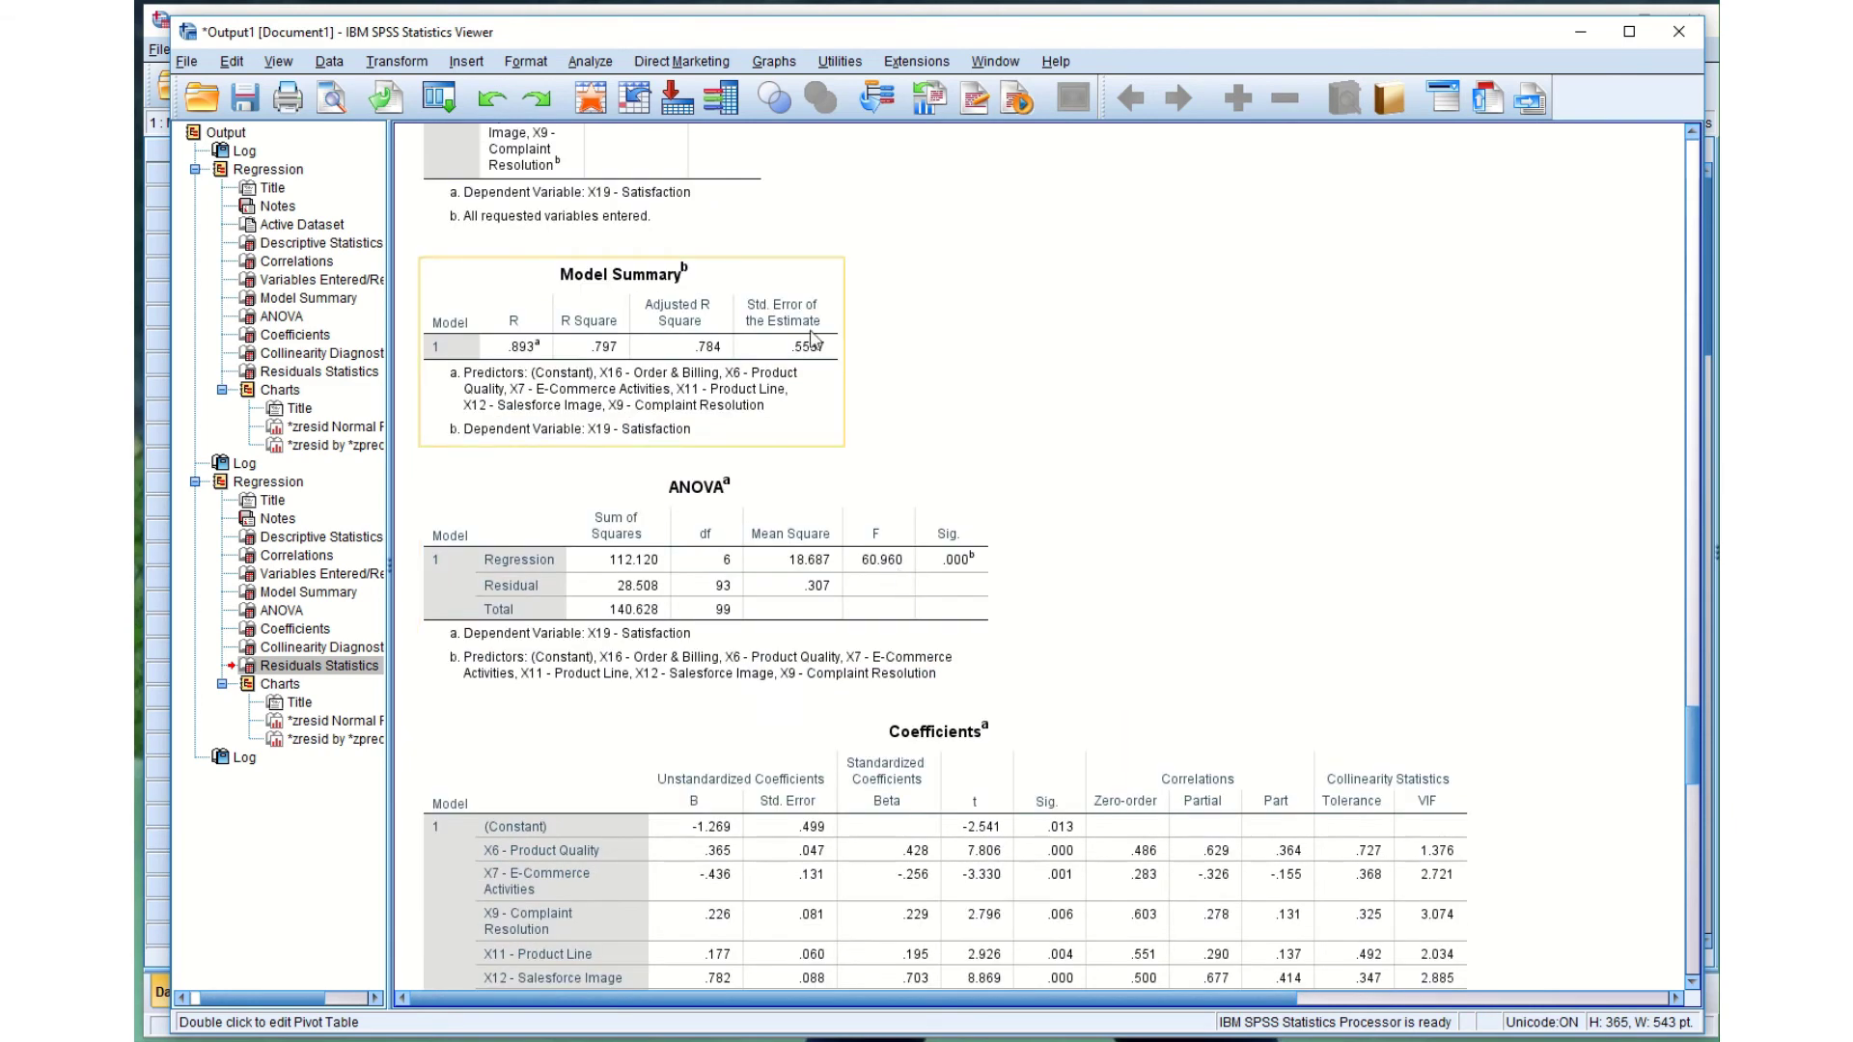
{"action": "left_click", "coordinate": [810, 340]}
{"action": "scroll", "coordinate": [995, 475], "scroll_direction": "up", "scroll_amount": 3}
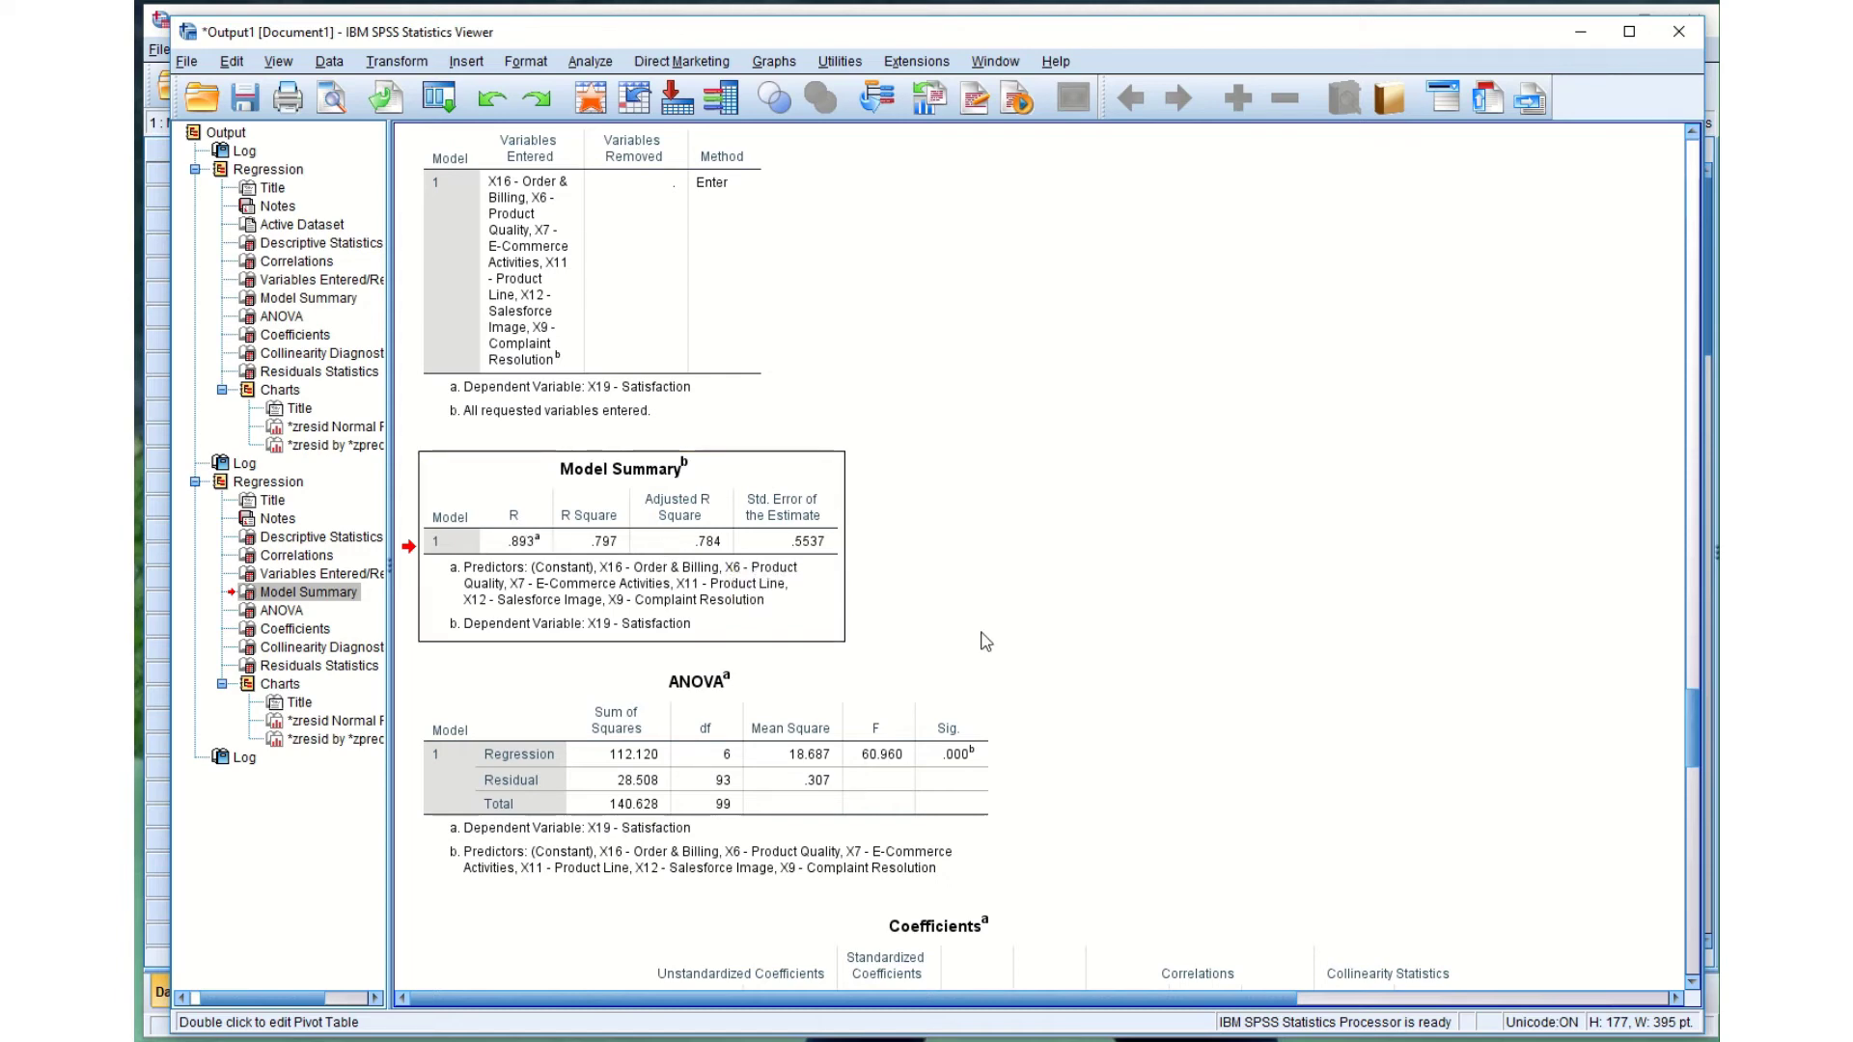
Select the six-predictor model's ANOVA table and examine its F statistic, degrees of freedom and significance.
{"action": "key", "text": "Down"}
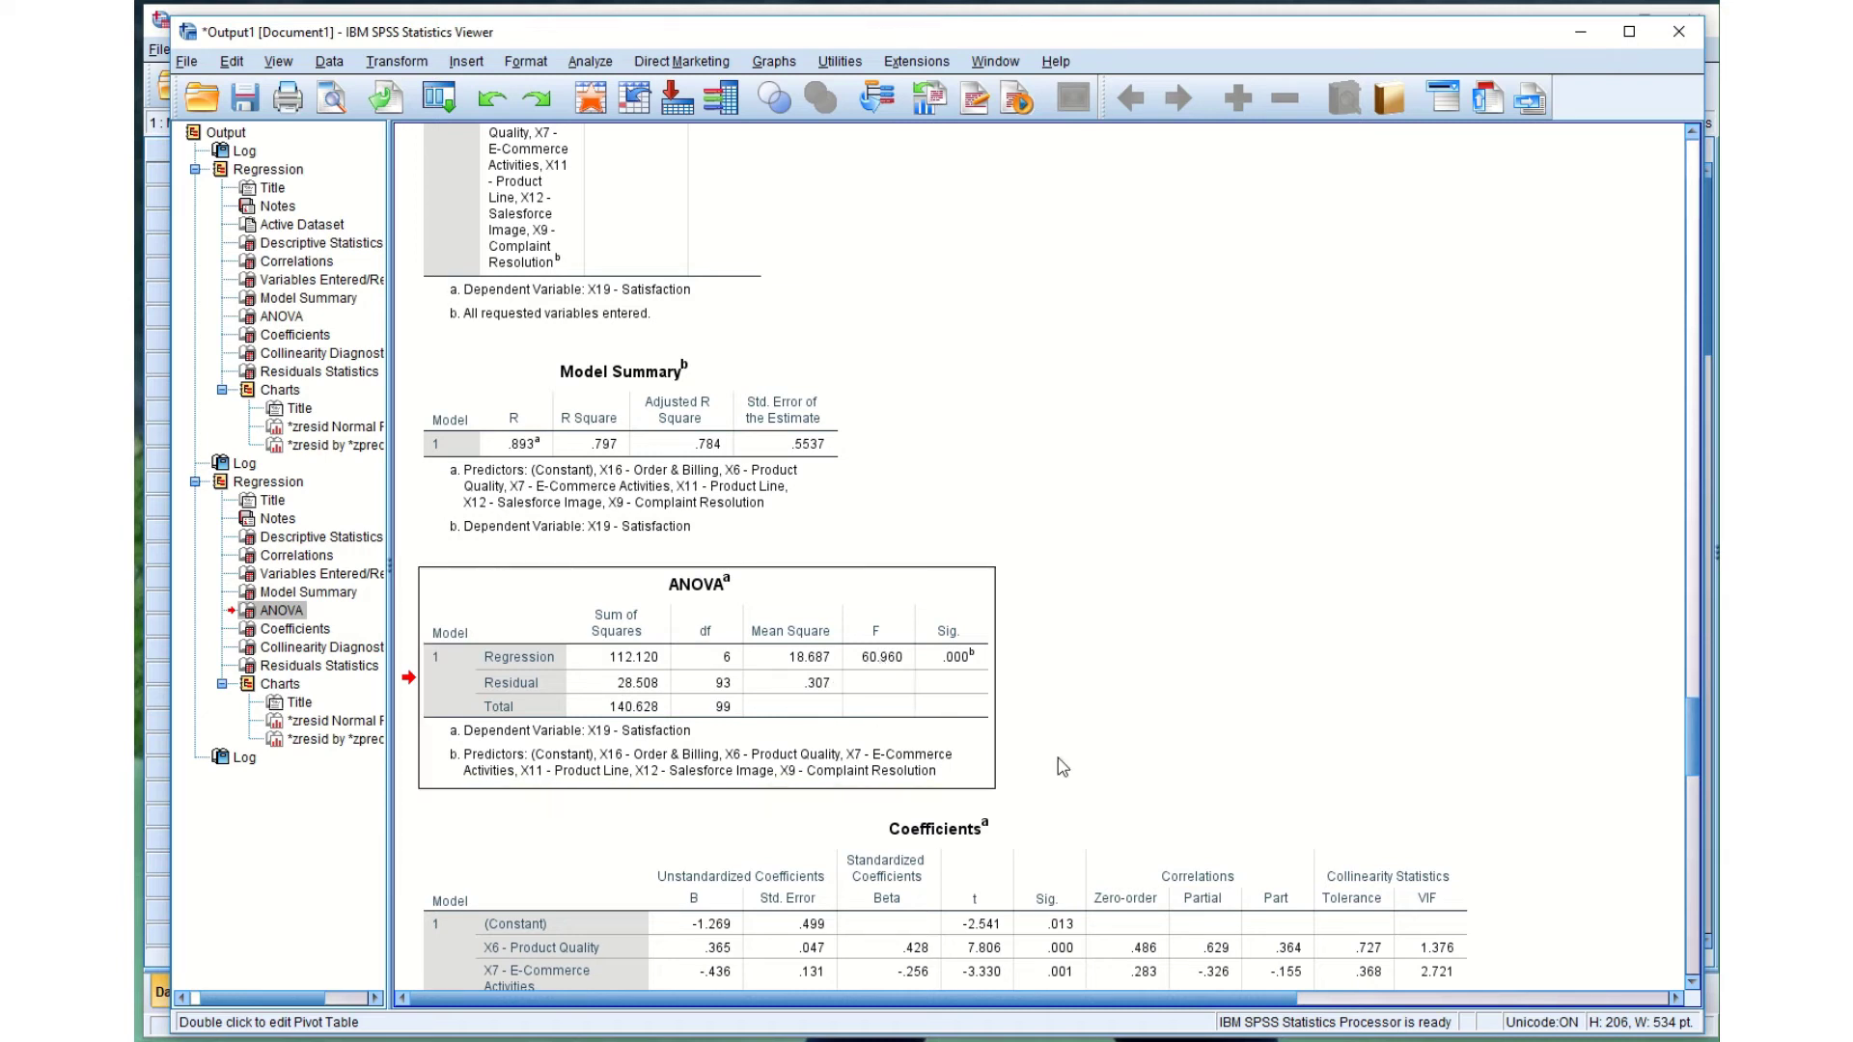
{"action": "scroll", "coordinate": [1023, 723], "scroll_direction": "down", "scroll_amount": 1}
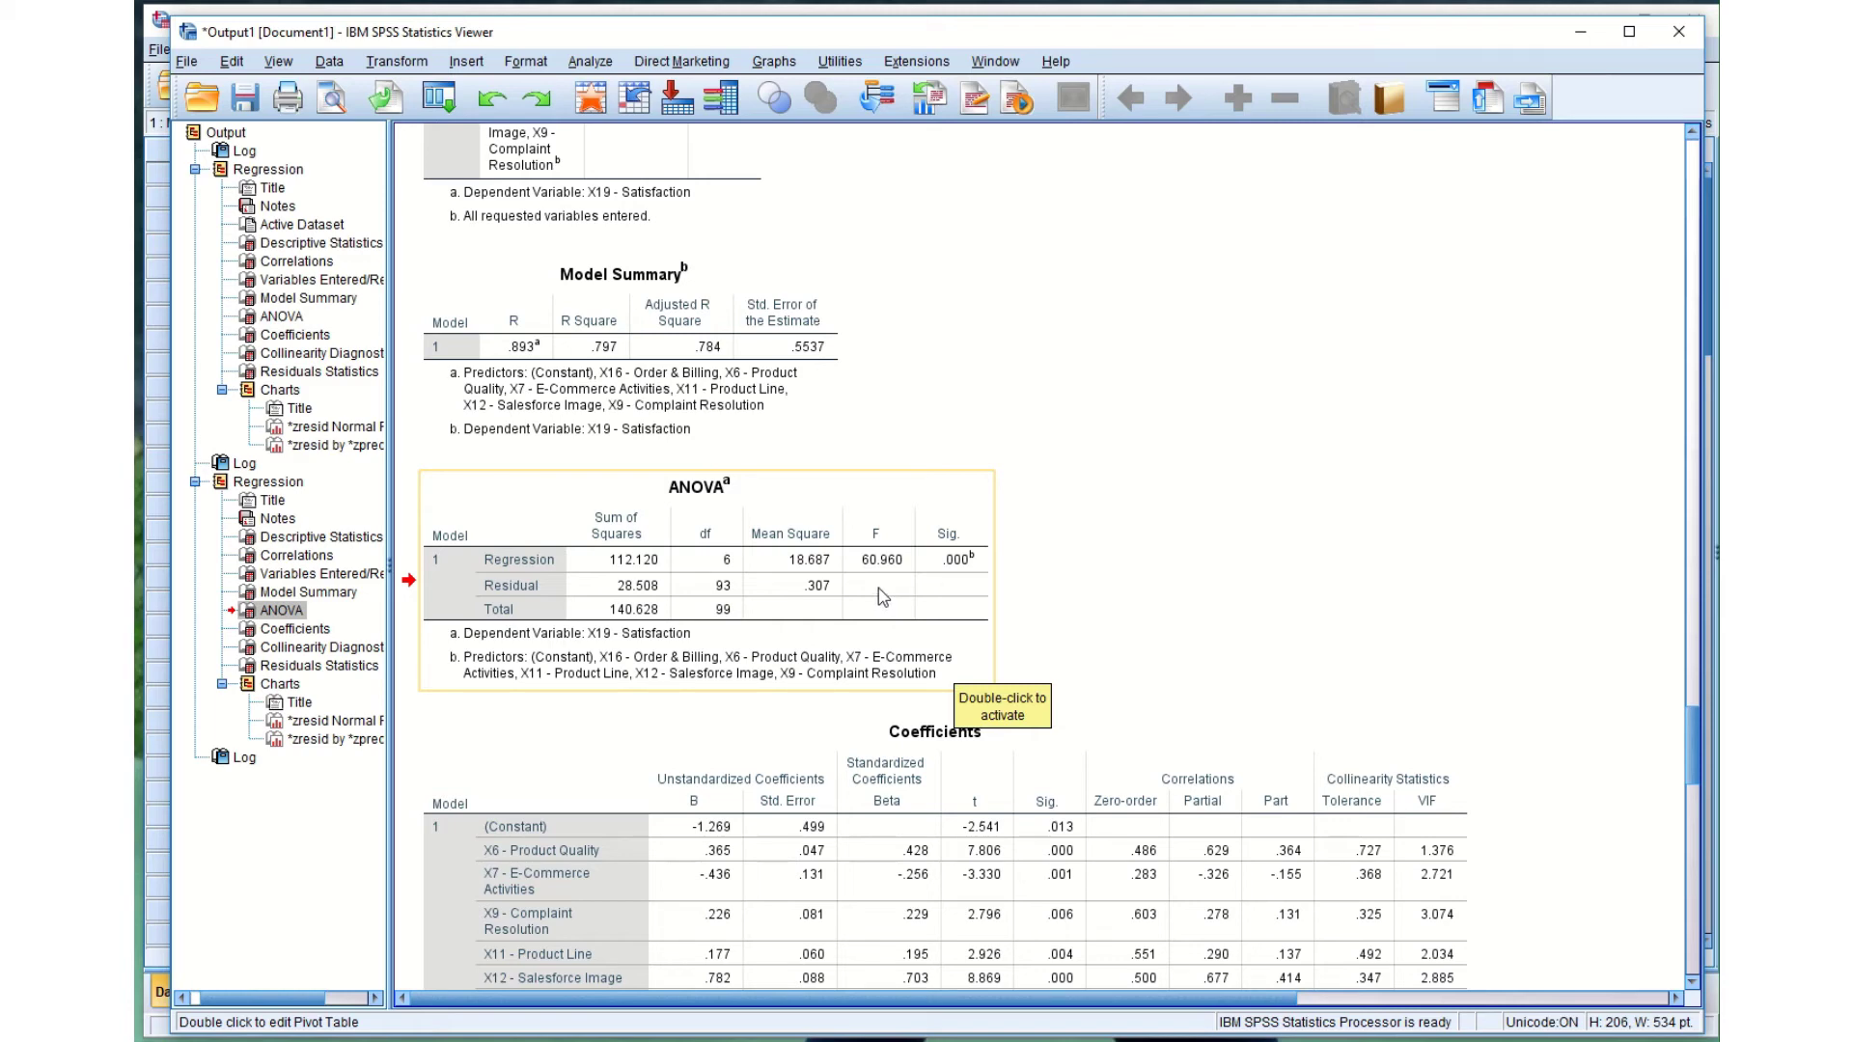
{"action": "scroll", "coordinate": [879, 588], "scroll_direction": "down", "scroll_amount": 2}
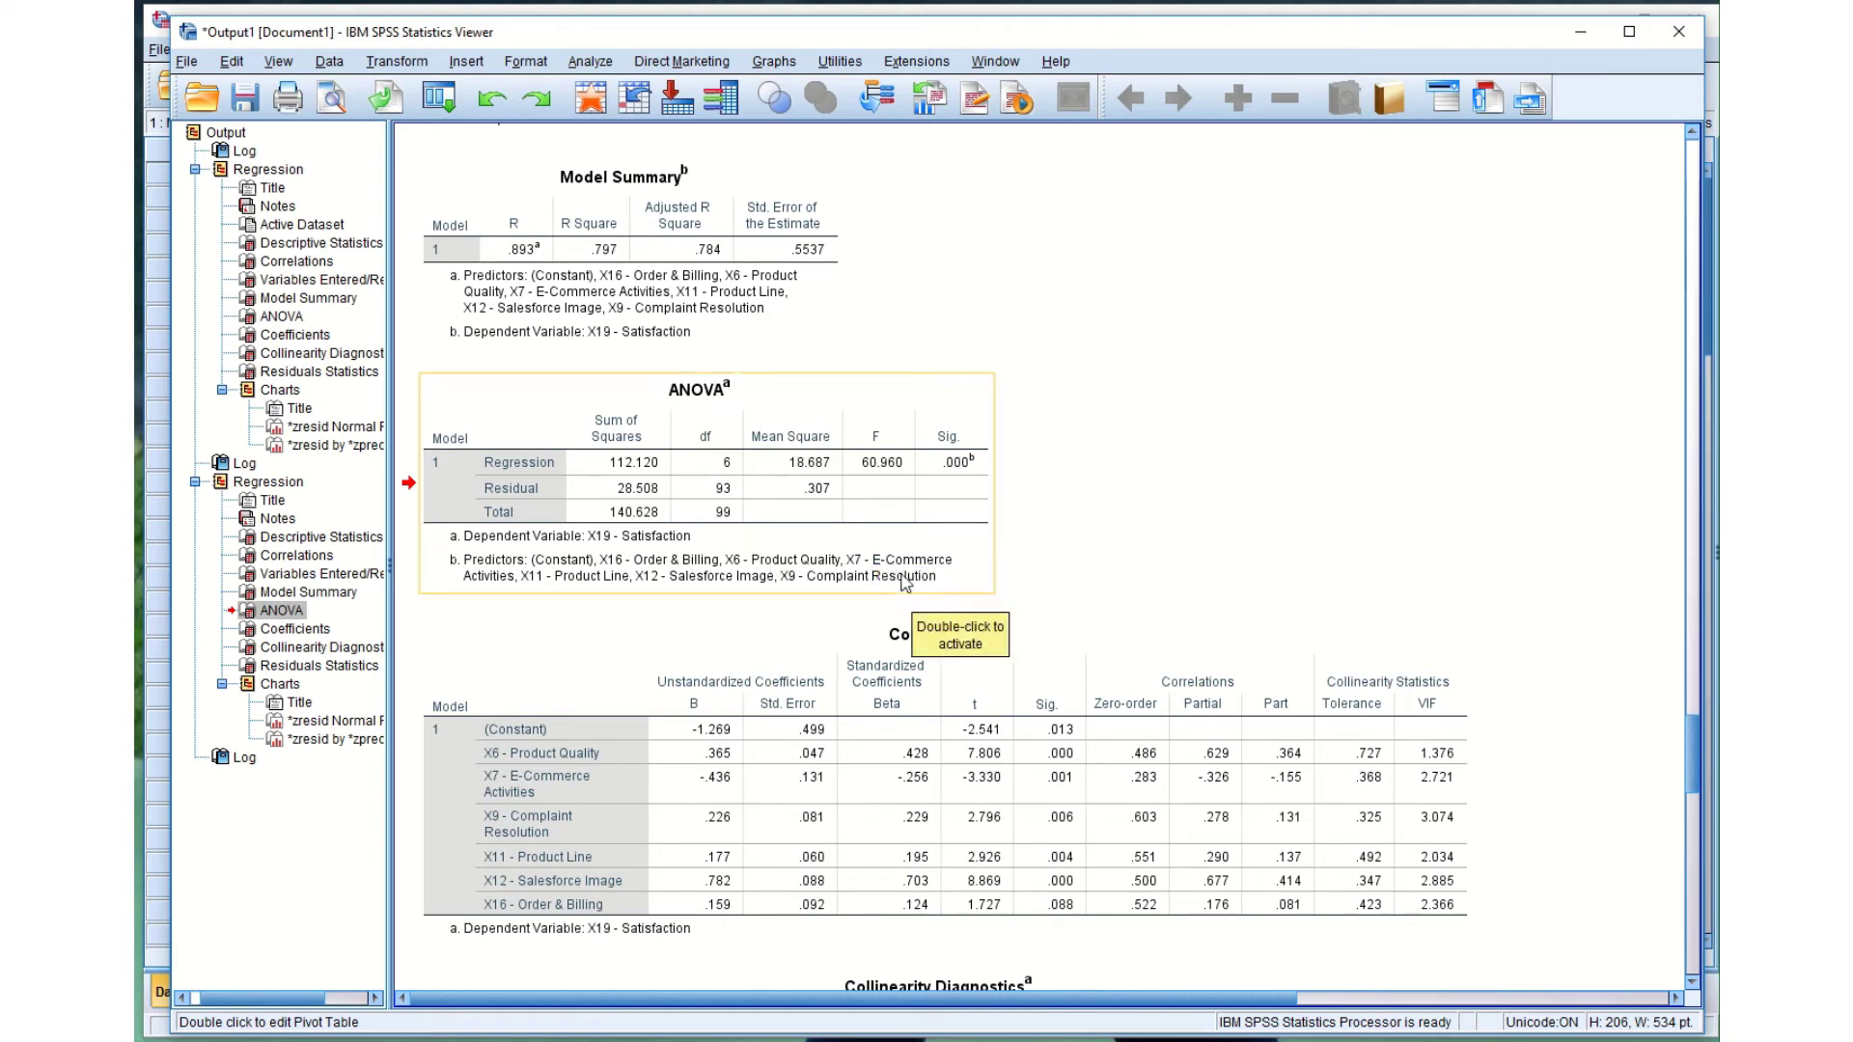
{"action": "left_click", "coordinate": [961, 479]}
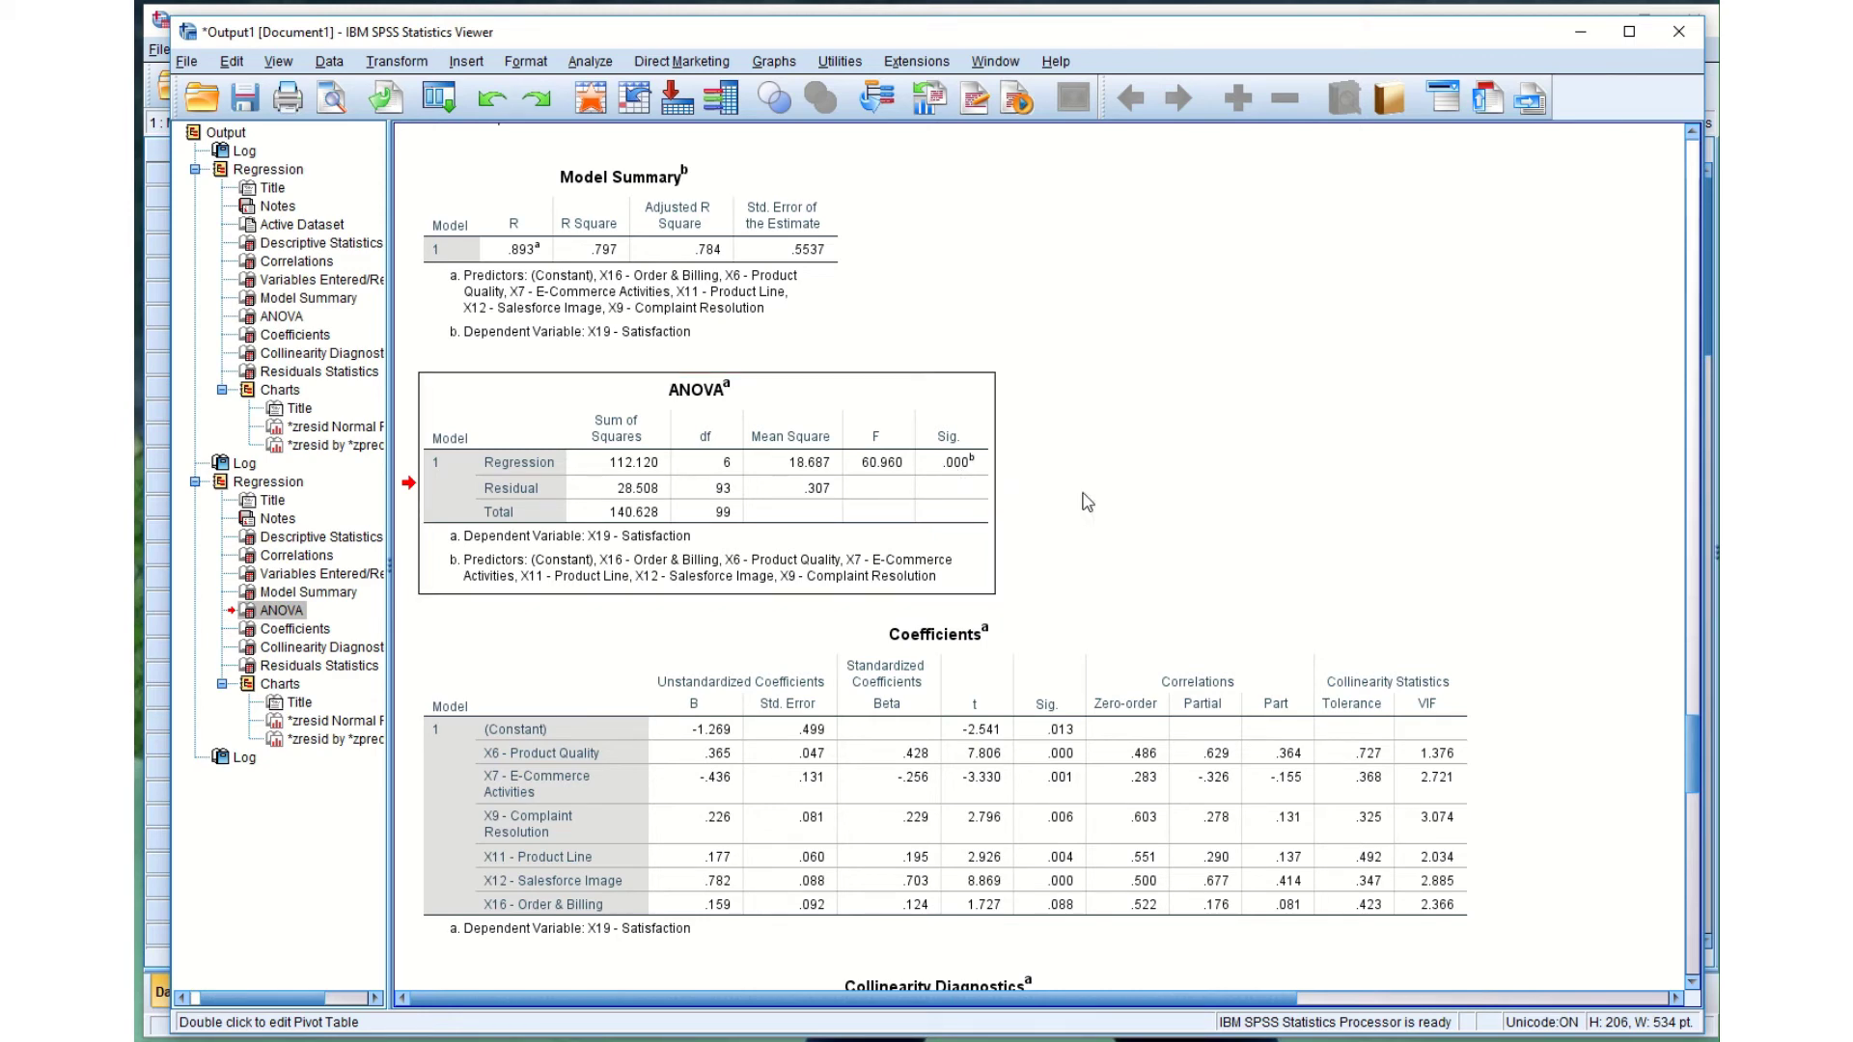
{"action": "scroll", "coordinate": [1088, 501], "scroll_direction": "down", "scroll_amount": 2}
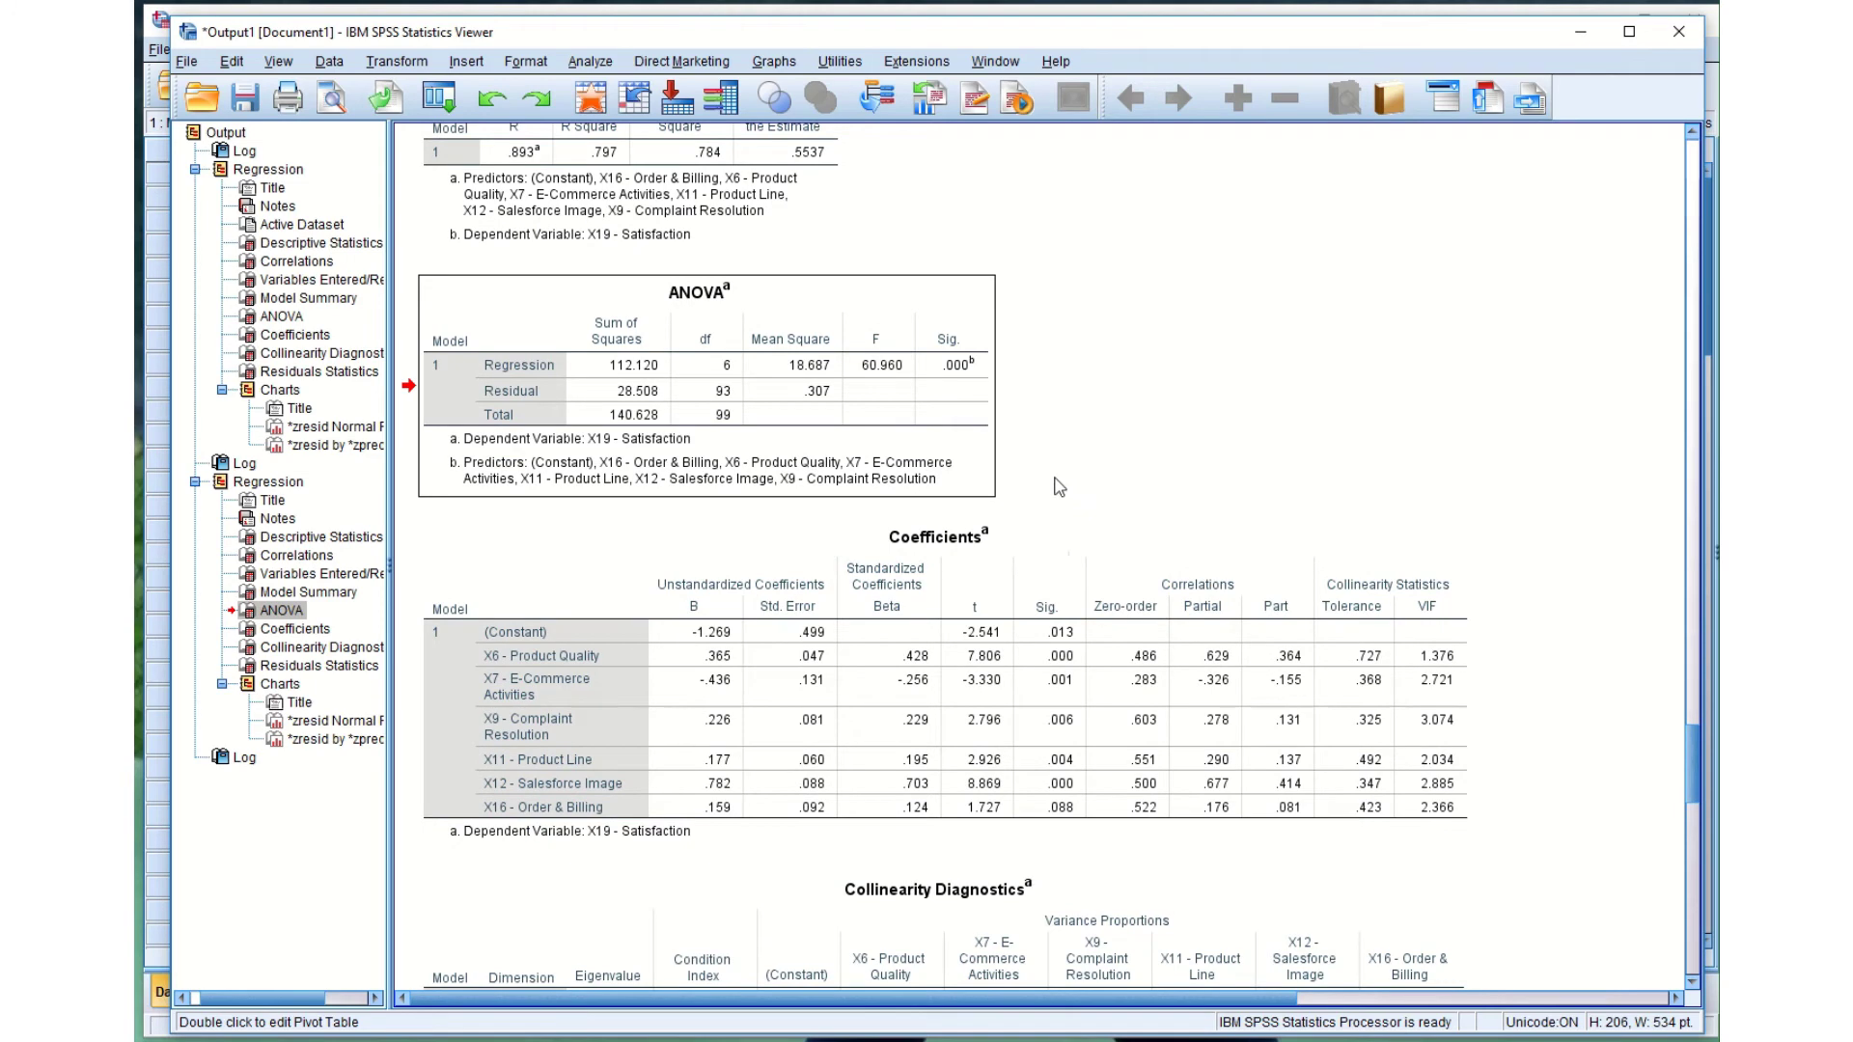
{"action": "scroll", "coordinate": [1151, 516], "scroll_direction": "up", "scroll_amount": 2}
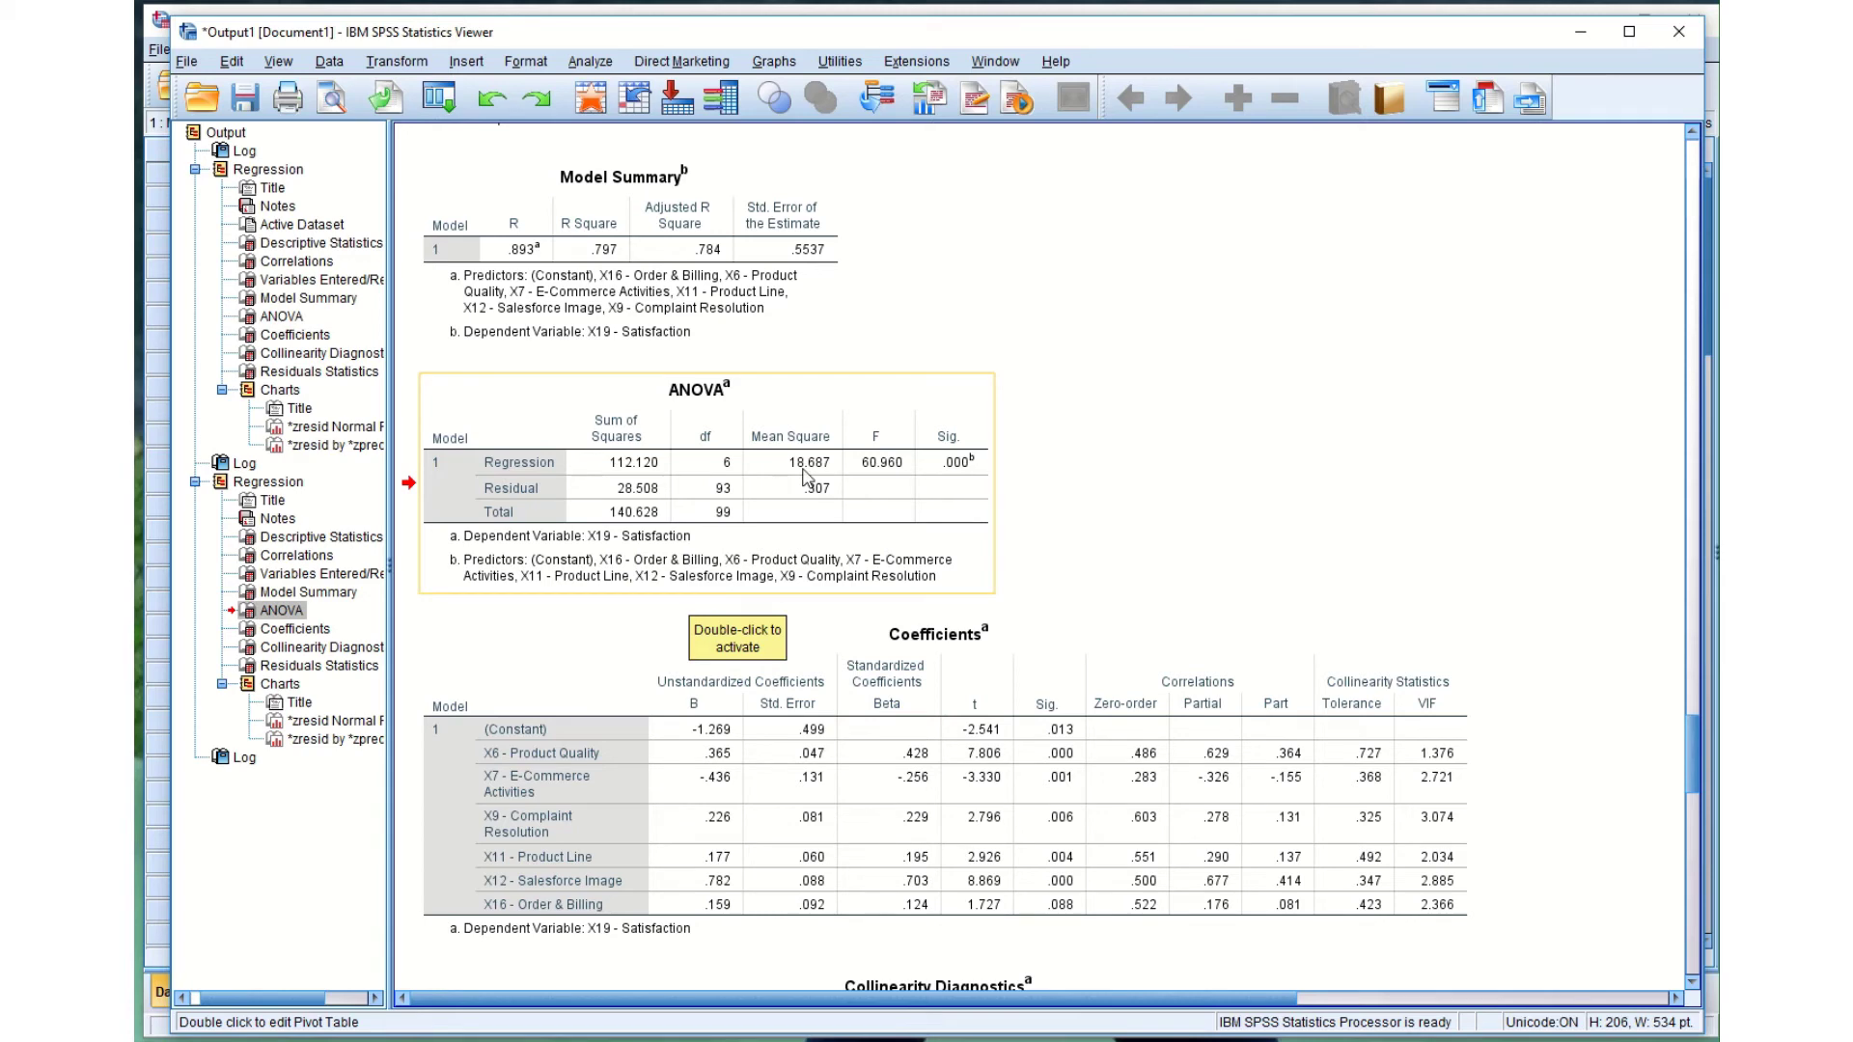
{"action": "scroll", "coordinate": [1220, 490], "scroll_direction": "up", "scroll_amount": 3}
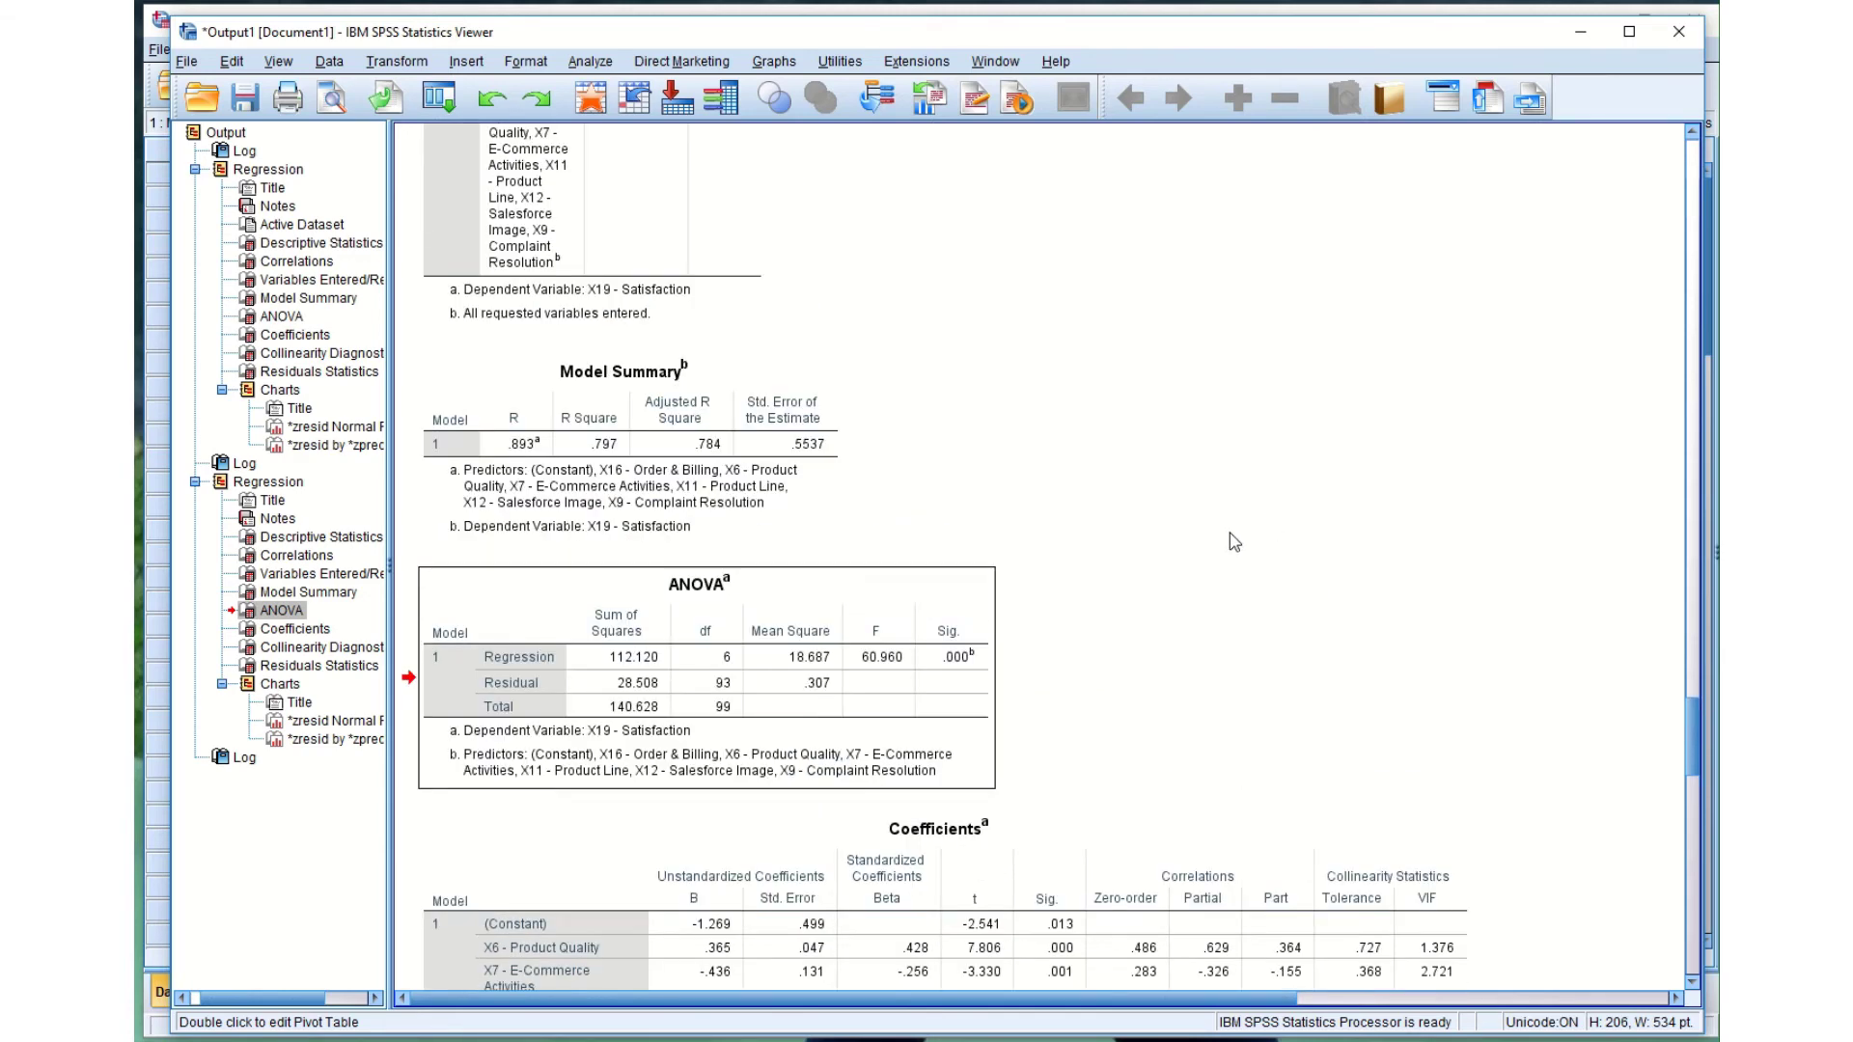
{"action": "scroll", "coordinate": [1242, 579], "scroll_direction": "down", "scroll_amount": 1}
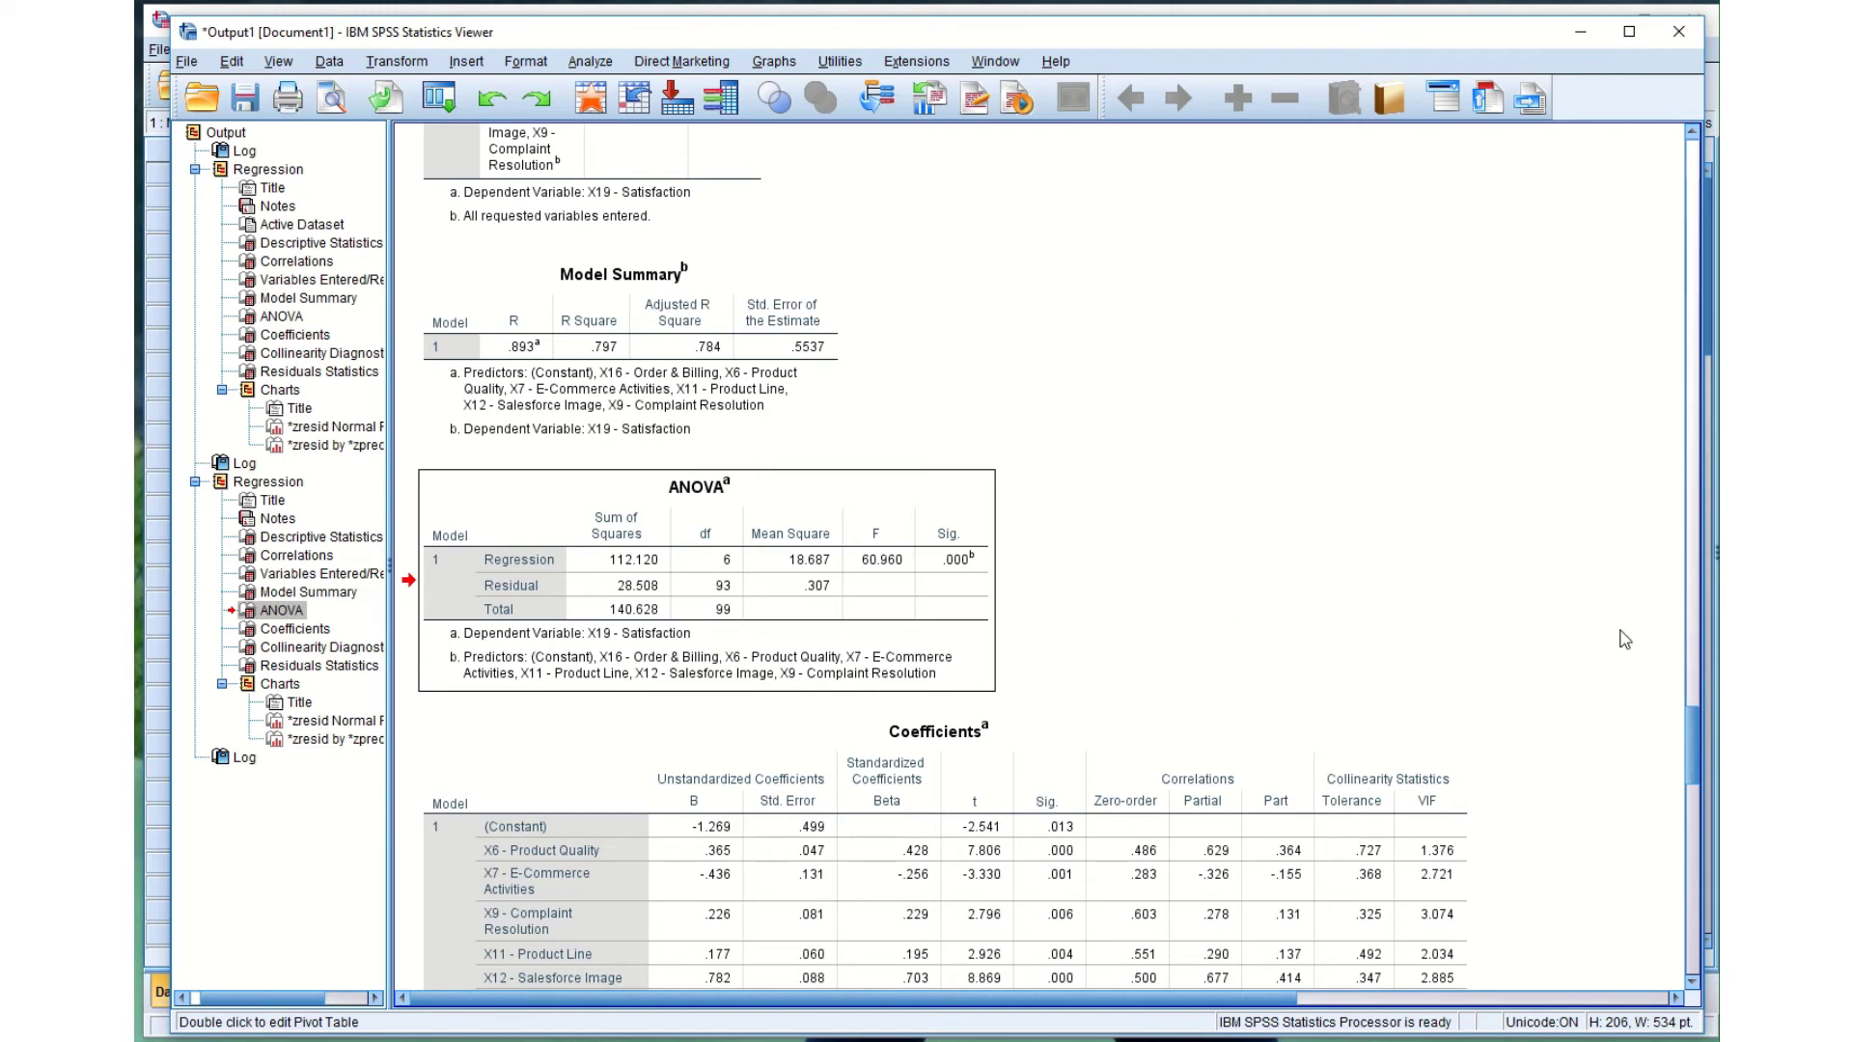
Examine the Coefficients table of the six-predictor model for each predictor's B, Beta, significance and correlations.
{"action": "scroll", "coordinate": [1579, 648], "scroll_direction": "down", "scroll_amount": 3}
{"action": "scroll", "coordinate": [1579, 649], "scroll_direction": "down", "scroll_amount": 1}
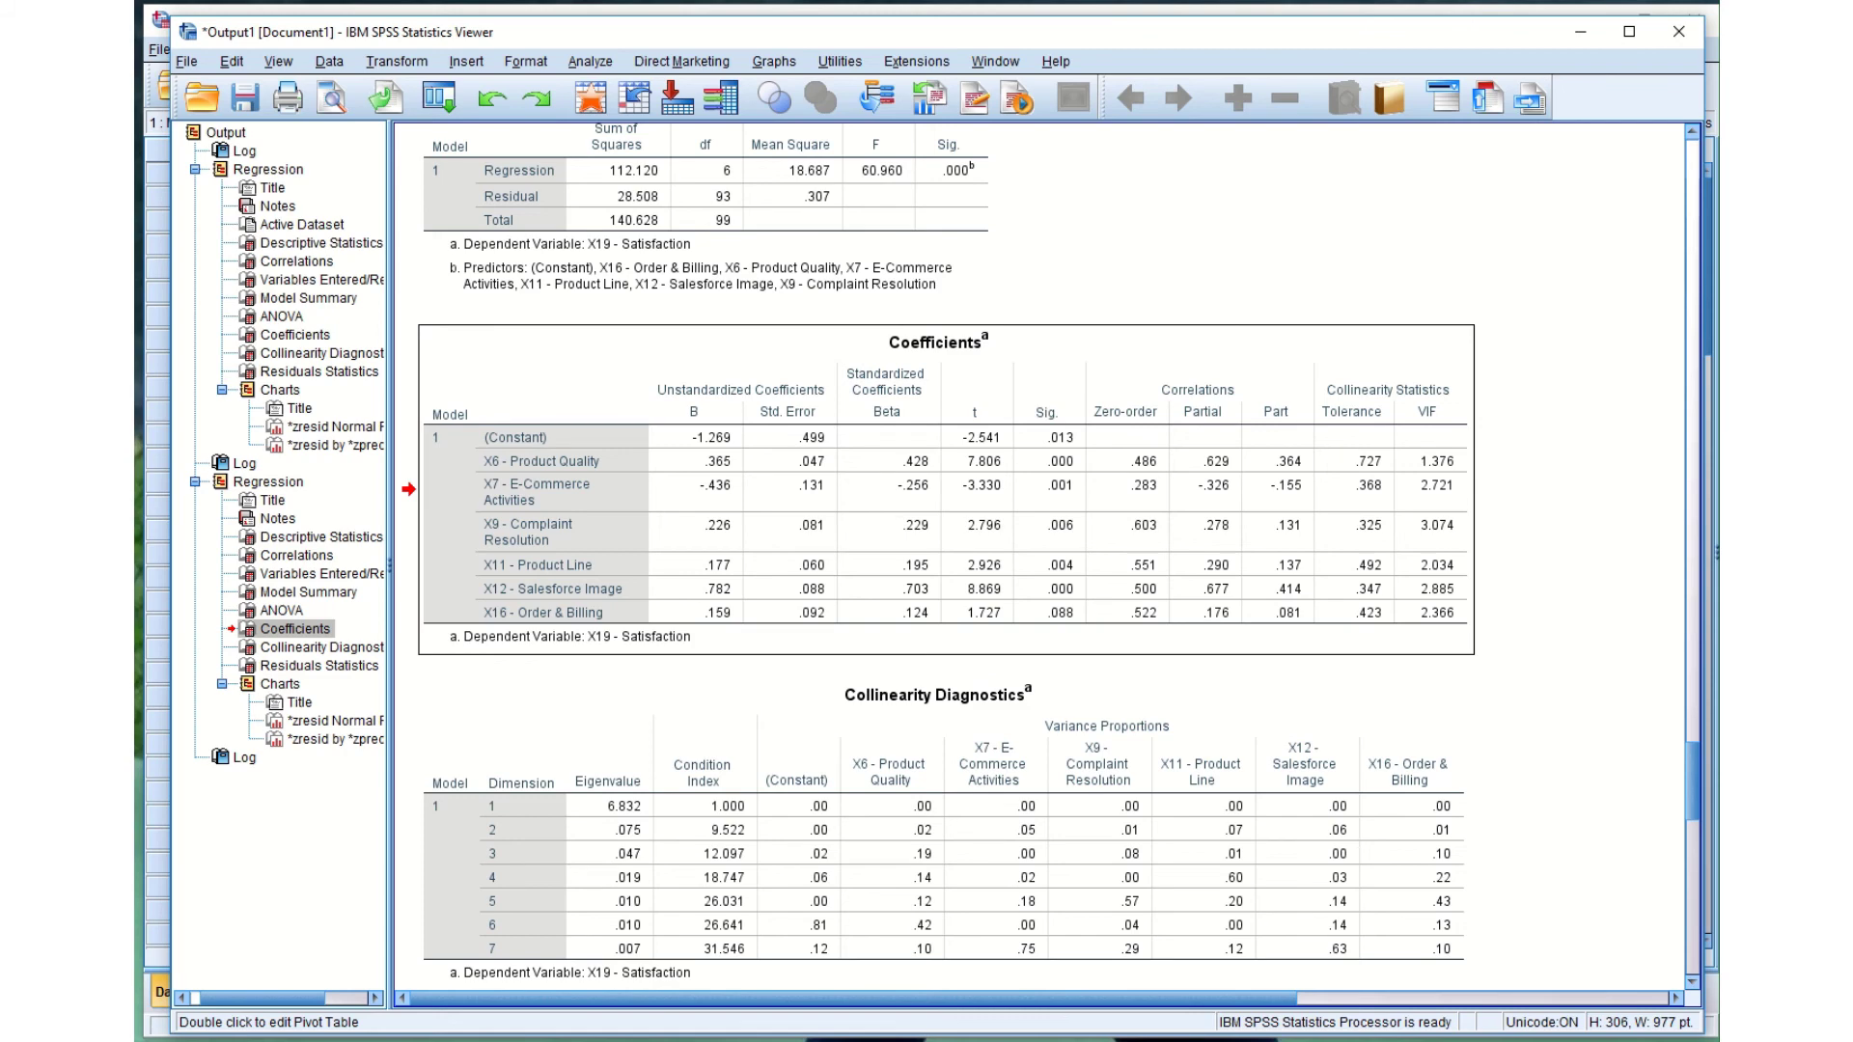
{"action": "scroll", "coordinate": [1042, 555], "scroll_direction": "up", "scroll_amount": 3}
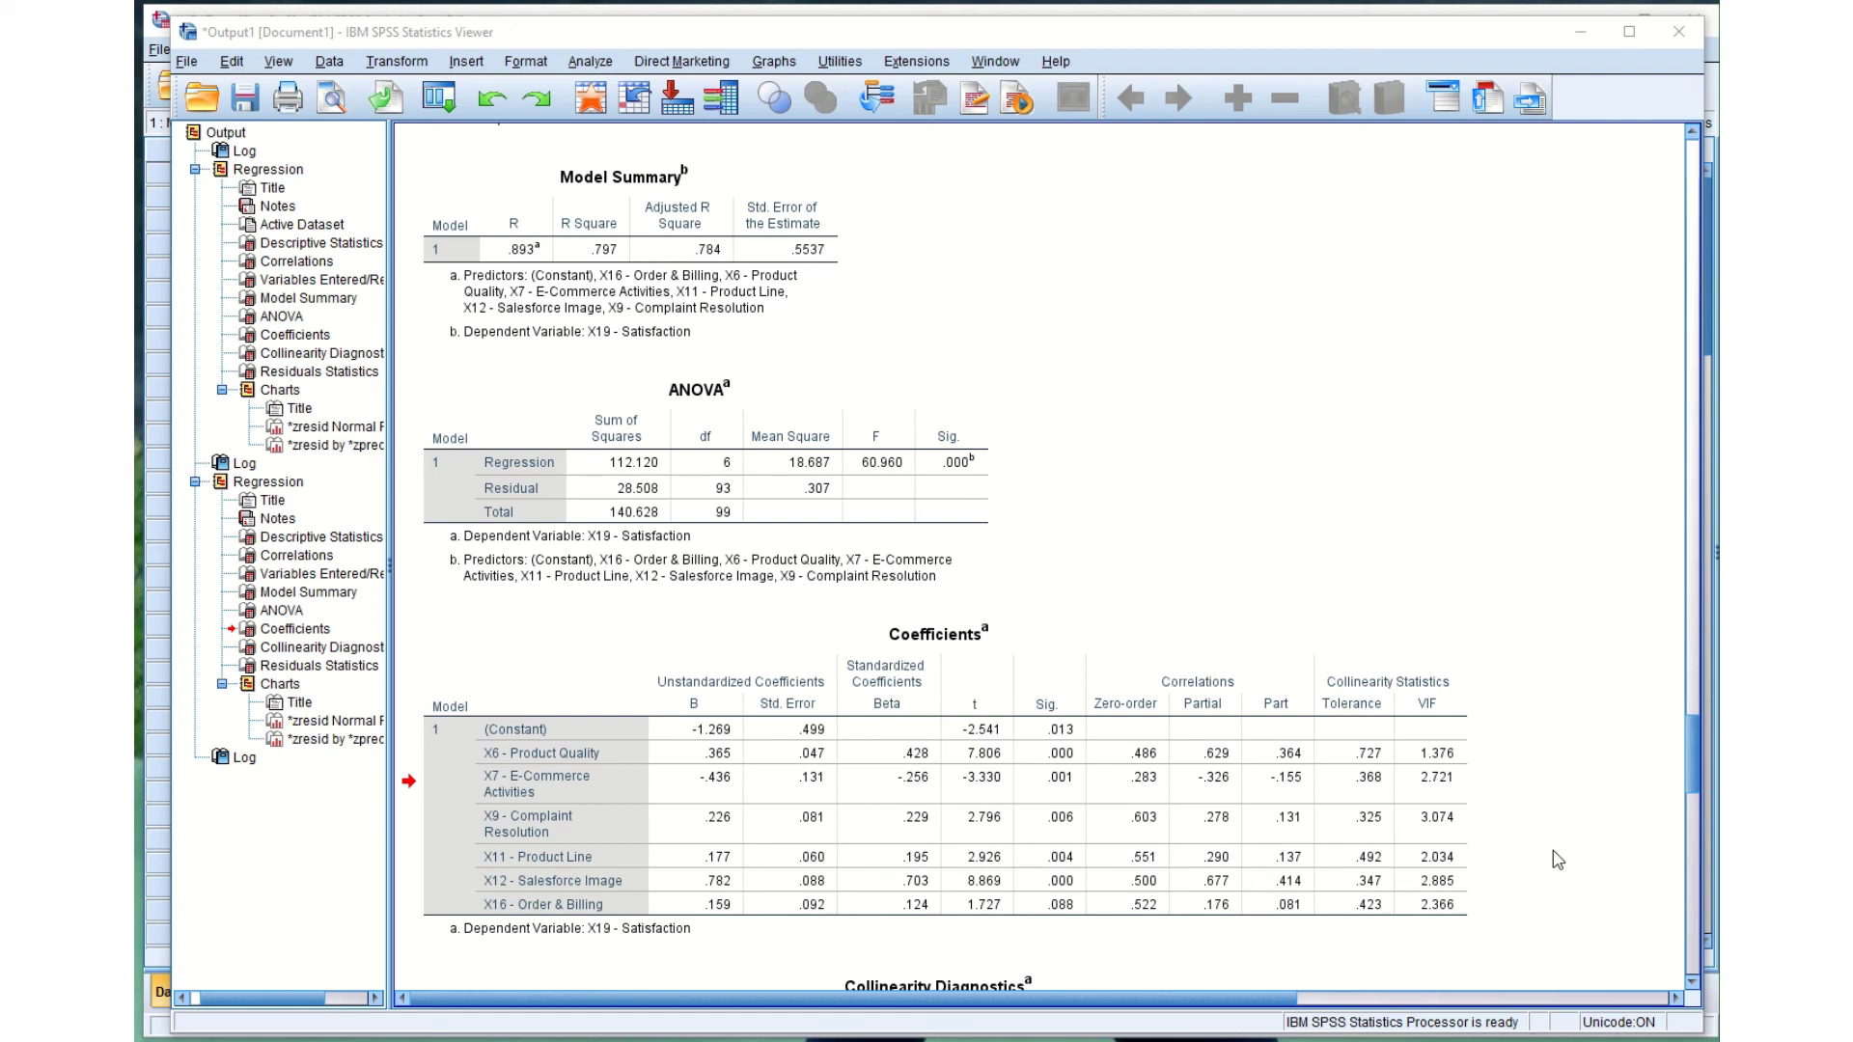
{"action": "left_click", "coordinate": [777, 840]}
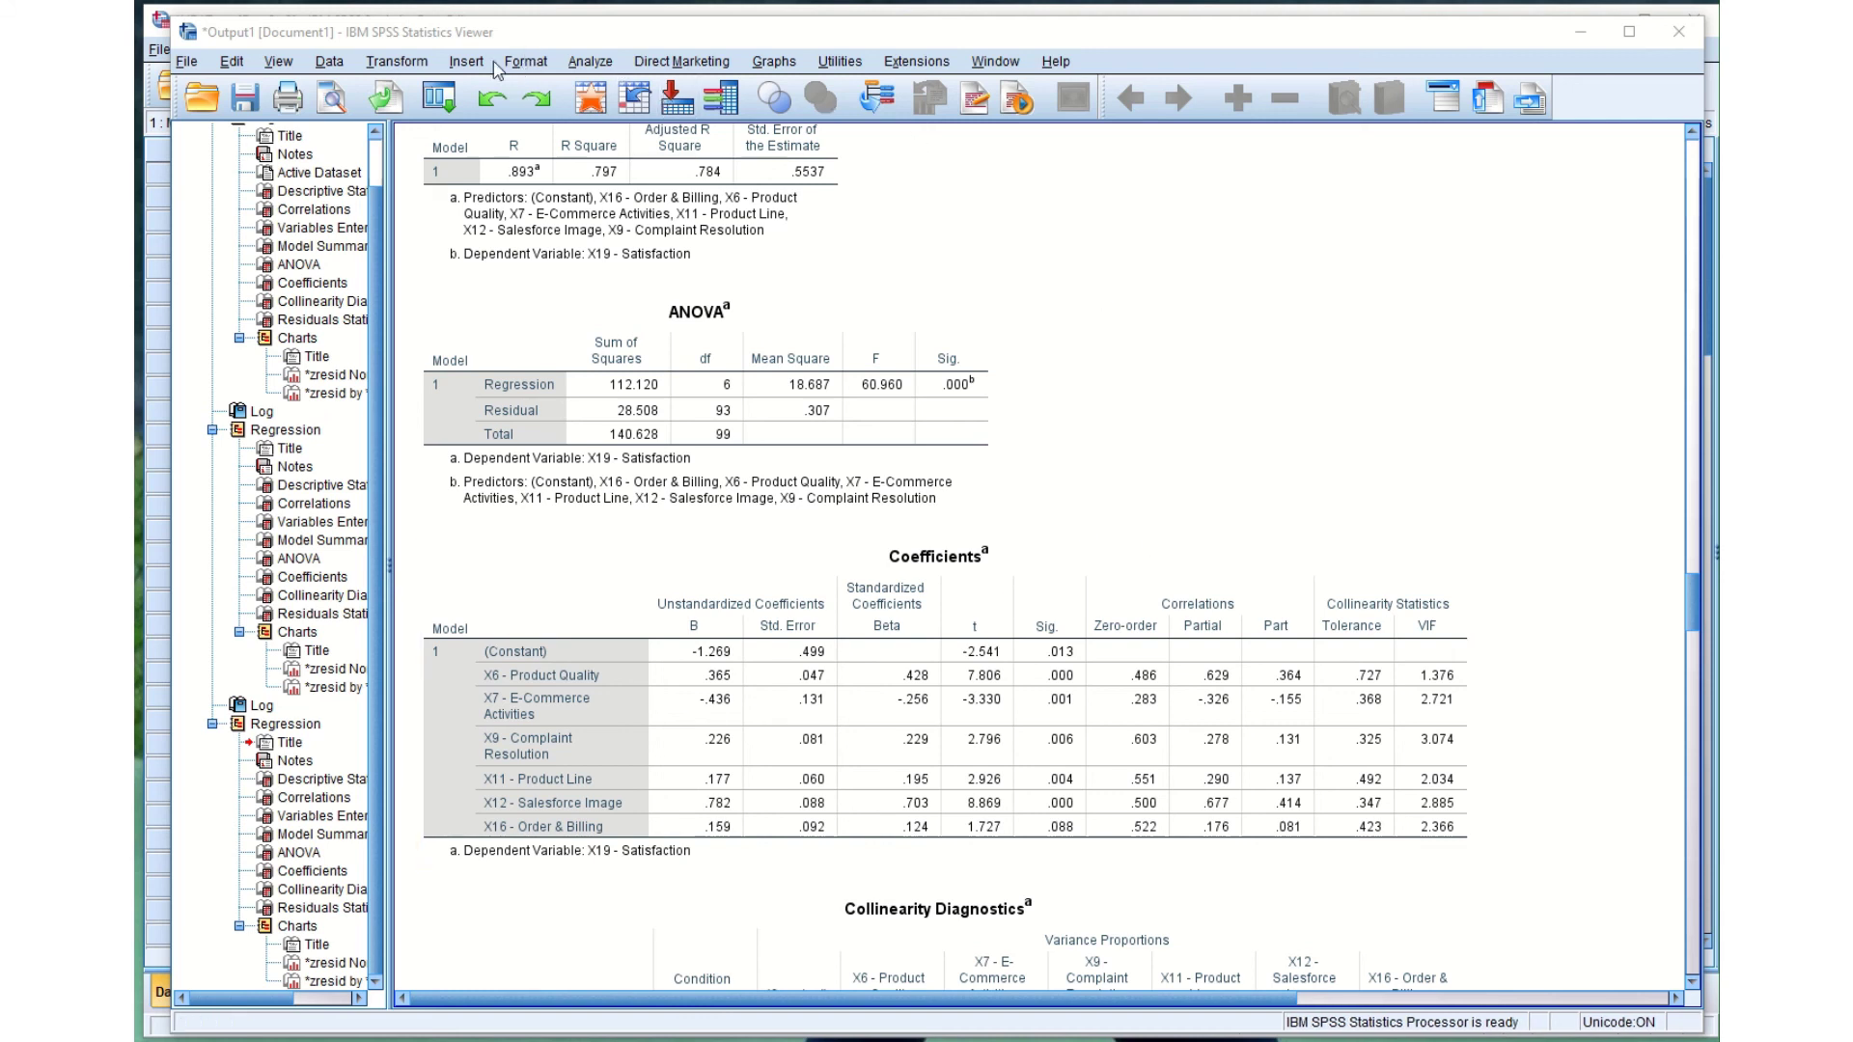
Open the Linear Regression dialog for X19 - Satisfaction.
{"action": "left_click", "coordinate": [590, 62]}
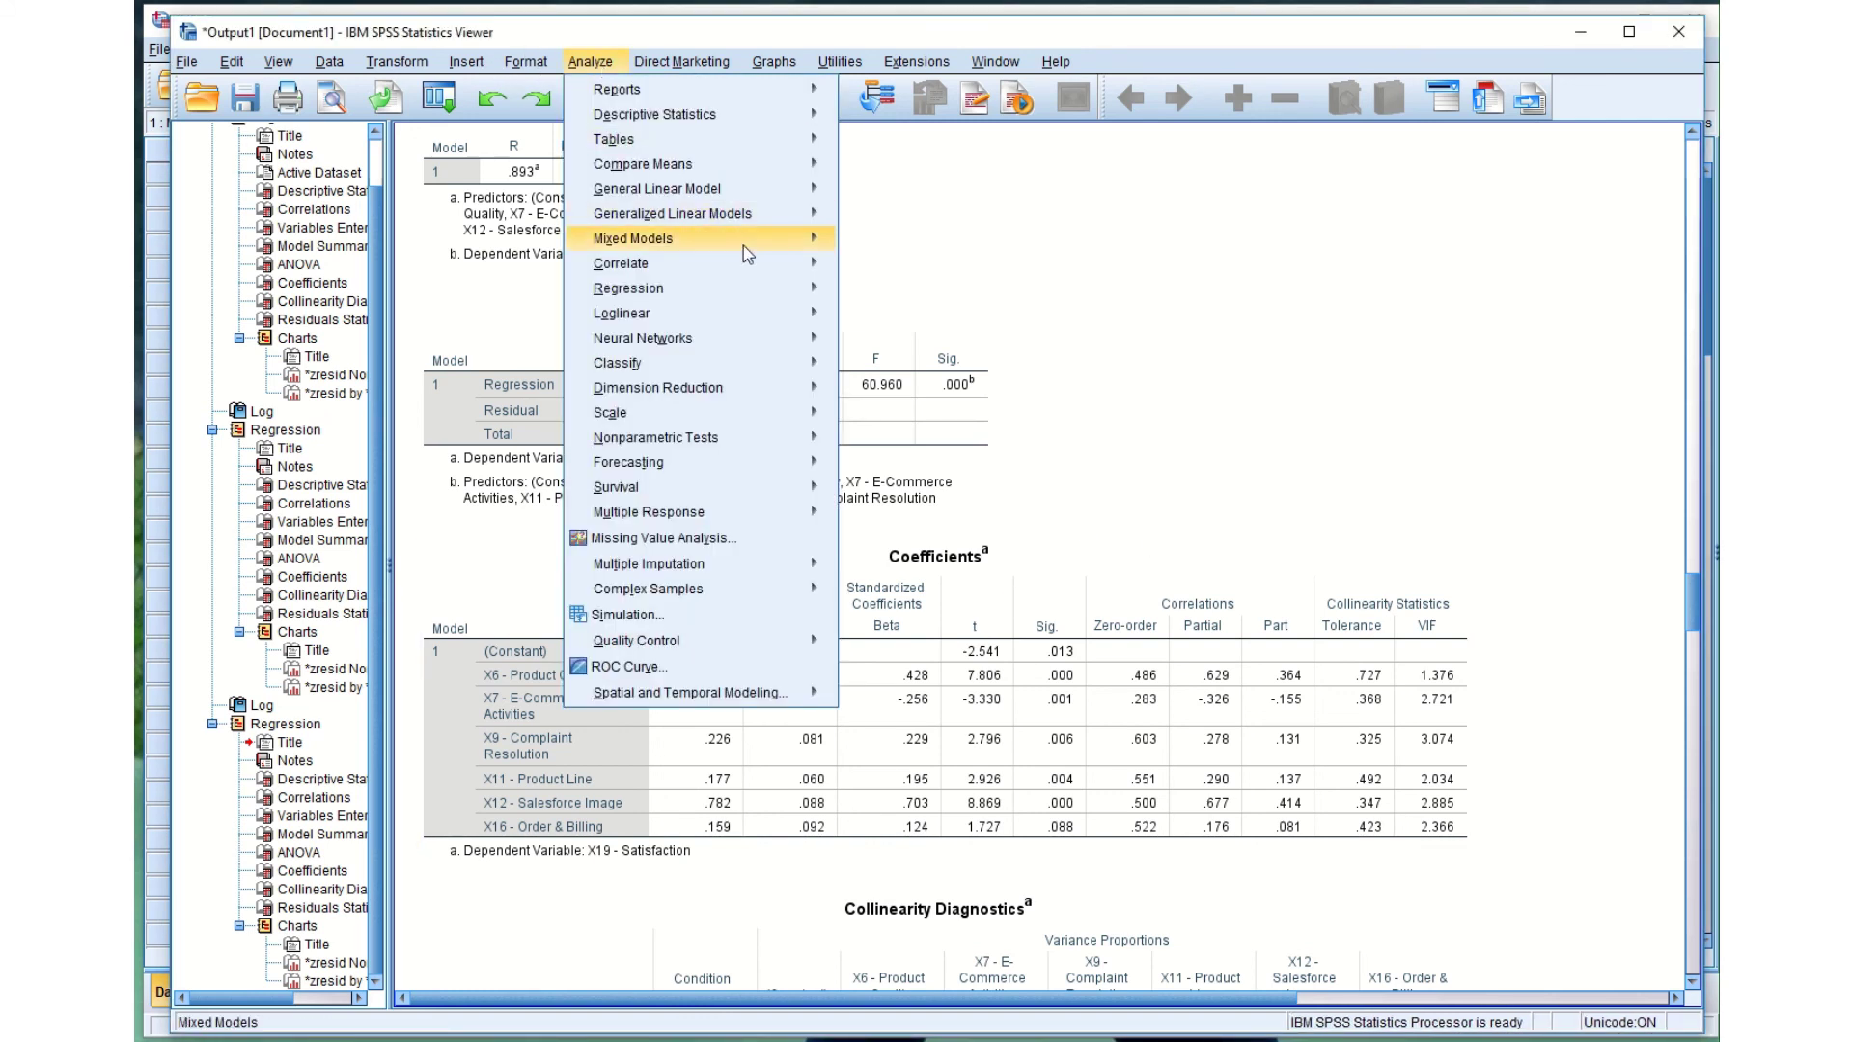
{"action": "mouse_move", "coordinate": [765, 266]}
{"action": "mouse_move", "coordinate": [788, 170]}
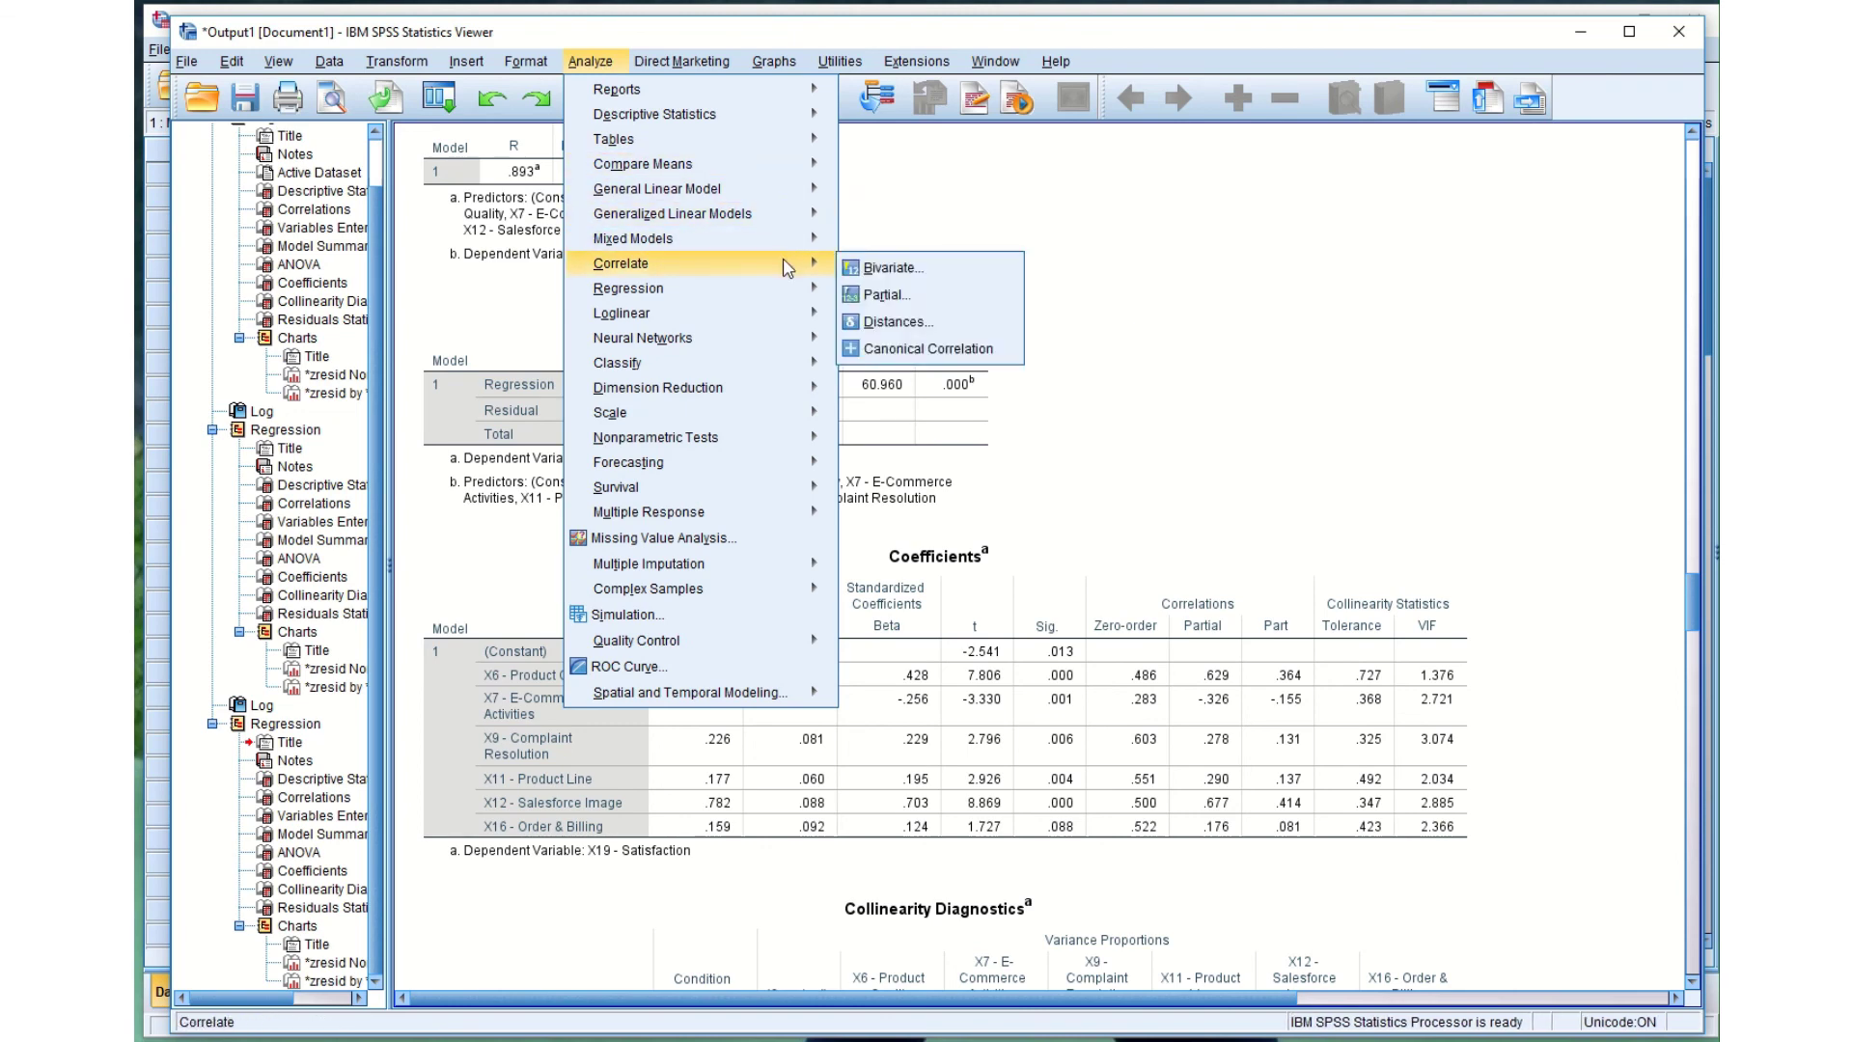
{"action": "left_click", "coordinate": [905, 320]}
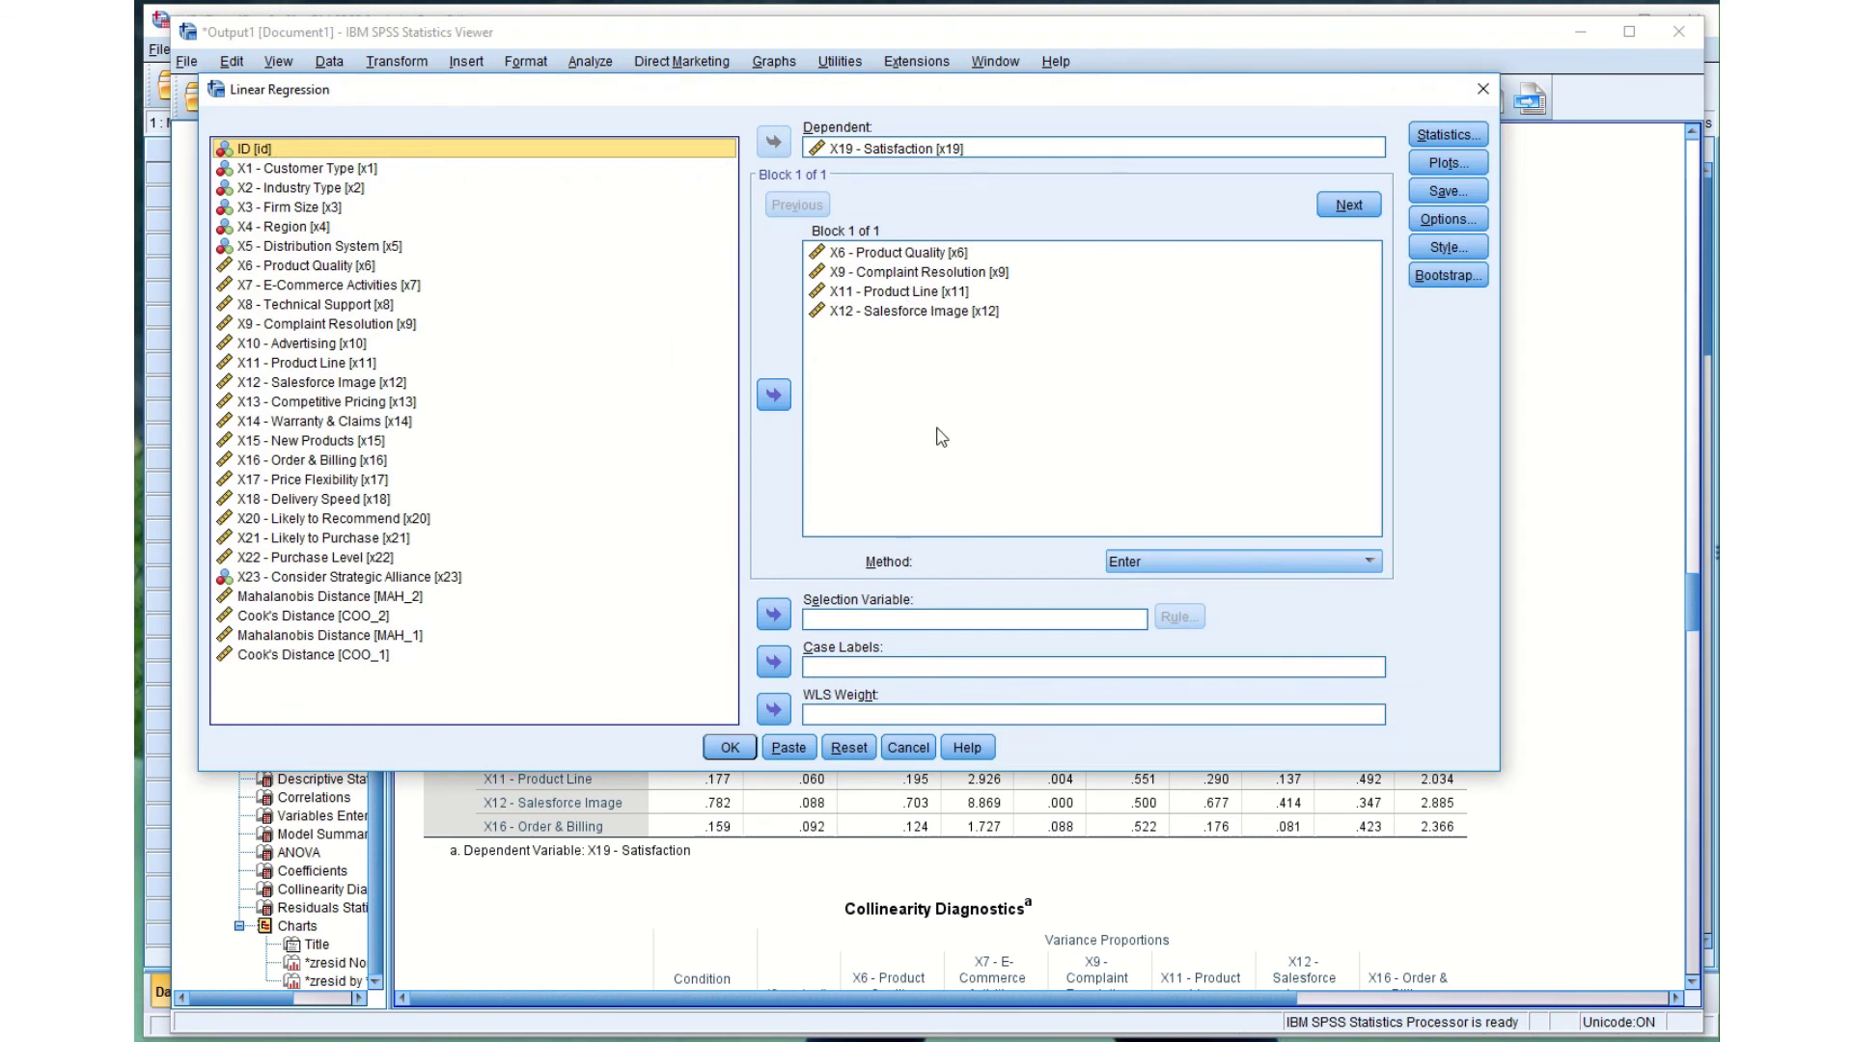
Take X7 - E-Commerce Activities and X16 - Order & Billing out of the predictors, and run the regression on X6, X9, X11 and X12 with the Enter method.
{"action": "left_click", "coordinate": [330, 287]}
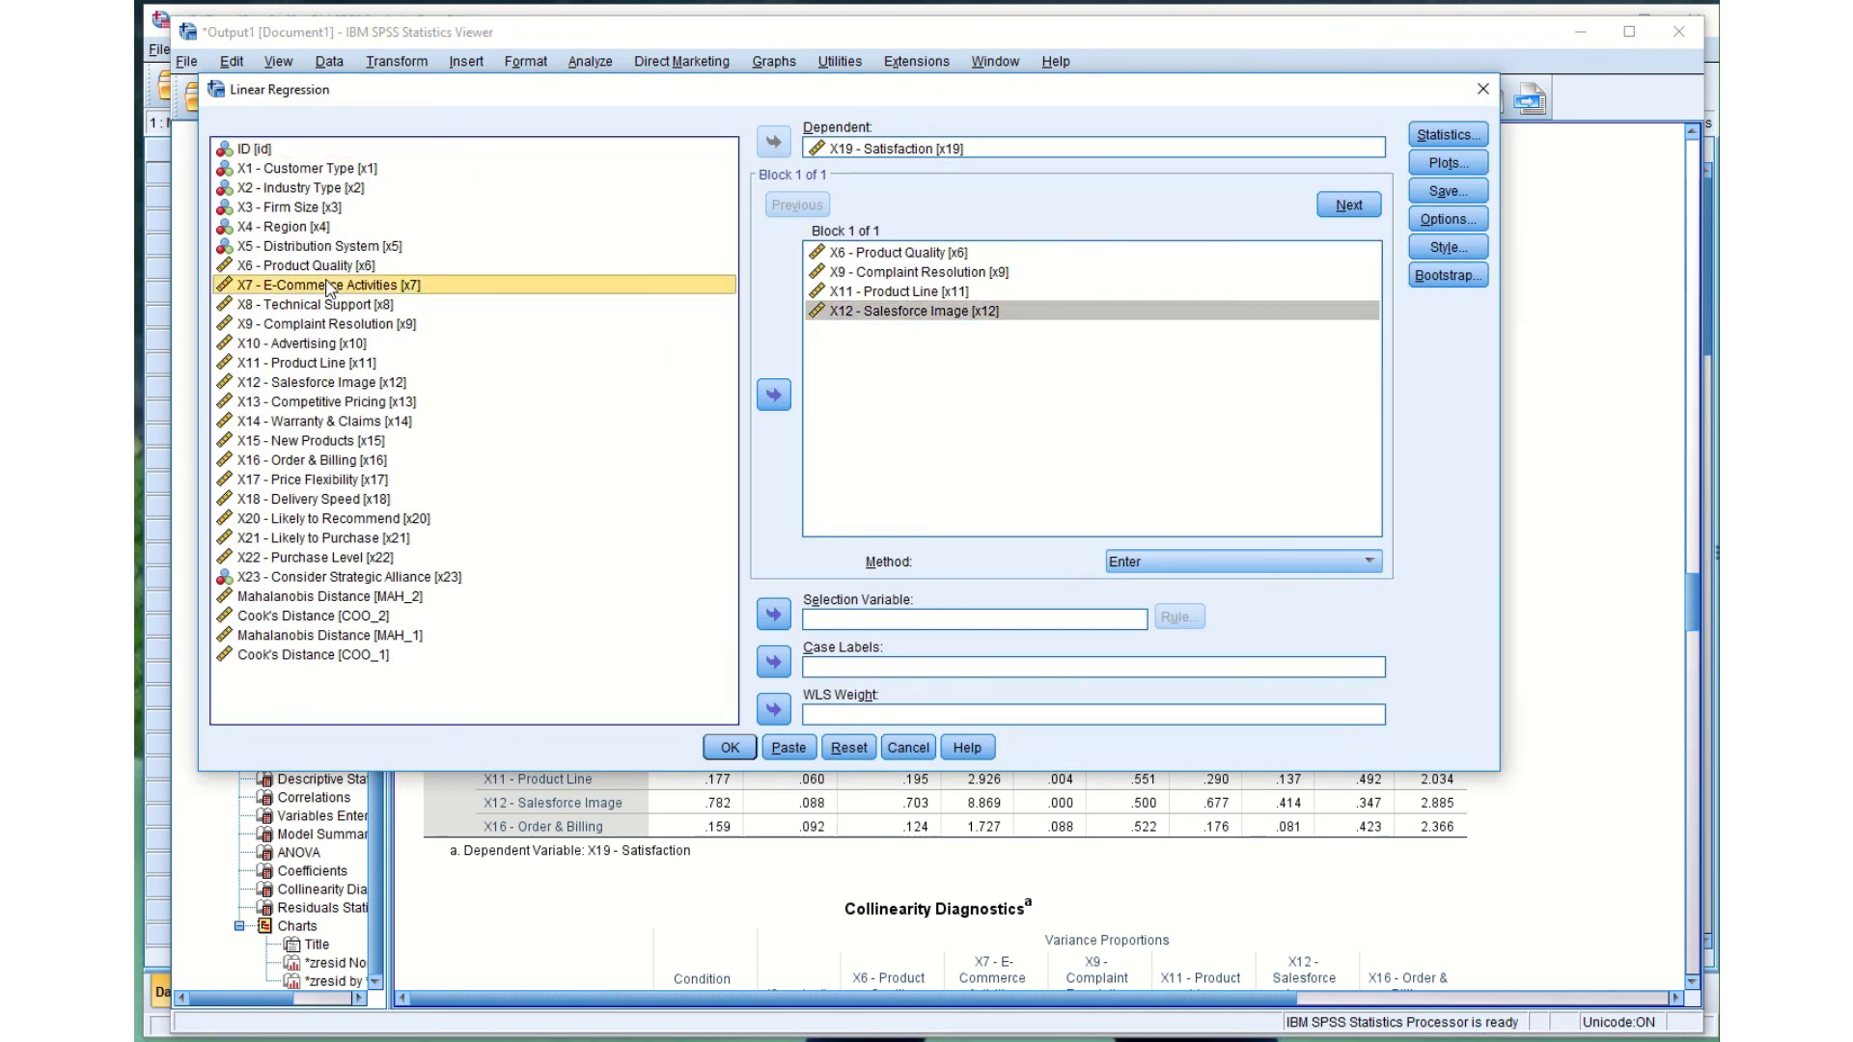
{"action": "left_click", "coordinate": [773, 396]}
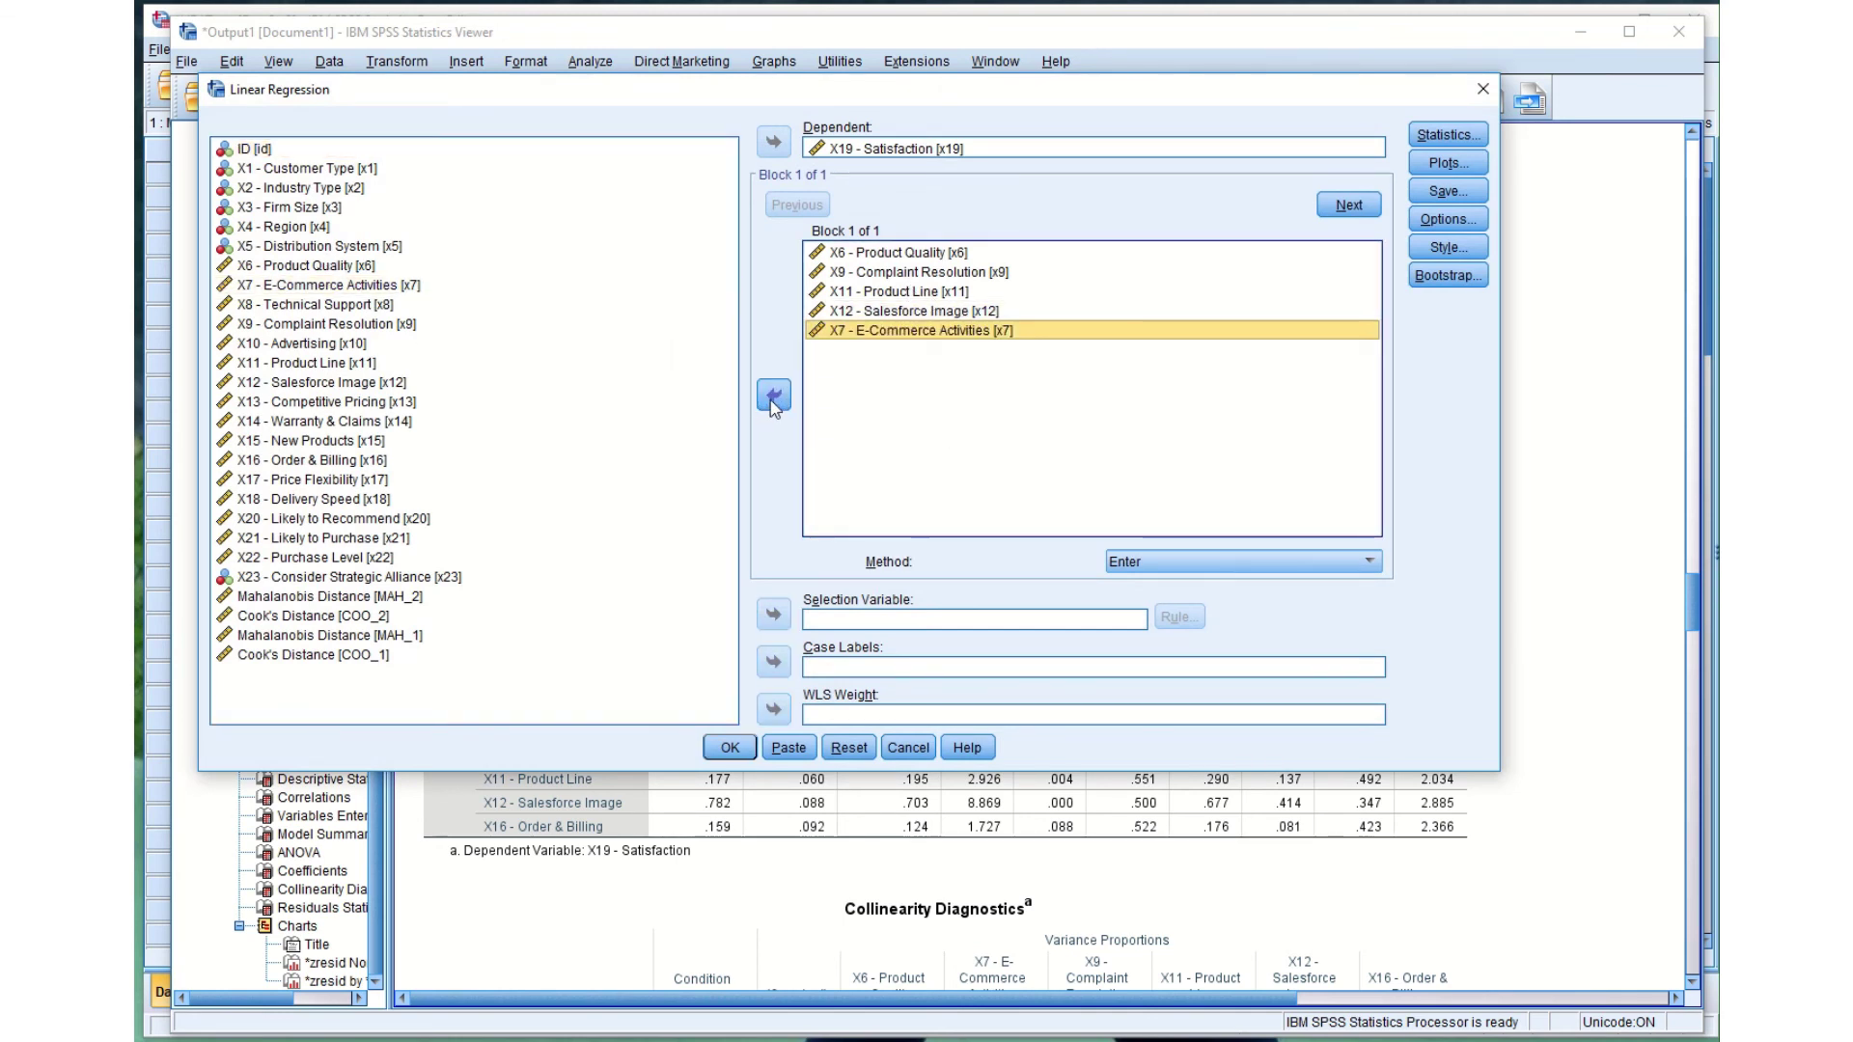
{"action": "left_click", "coordinate": [773, 396]}
{"action": "left_click", "coordinate": [394, 462]}
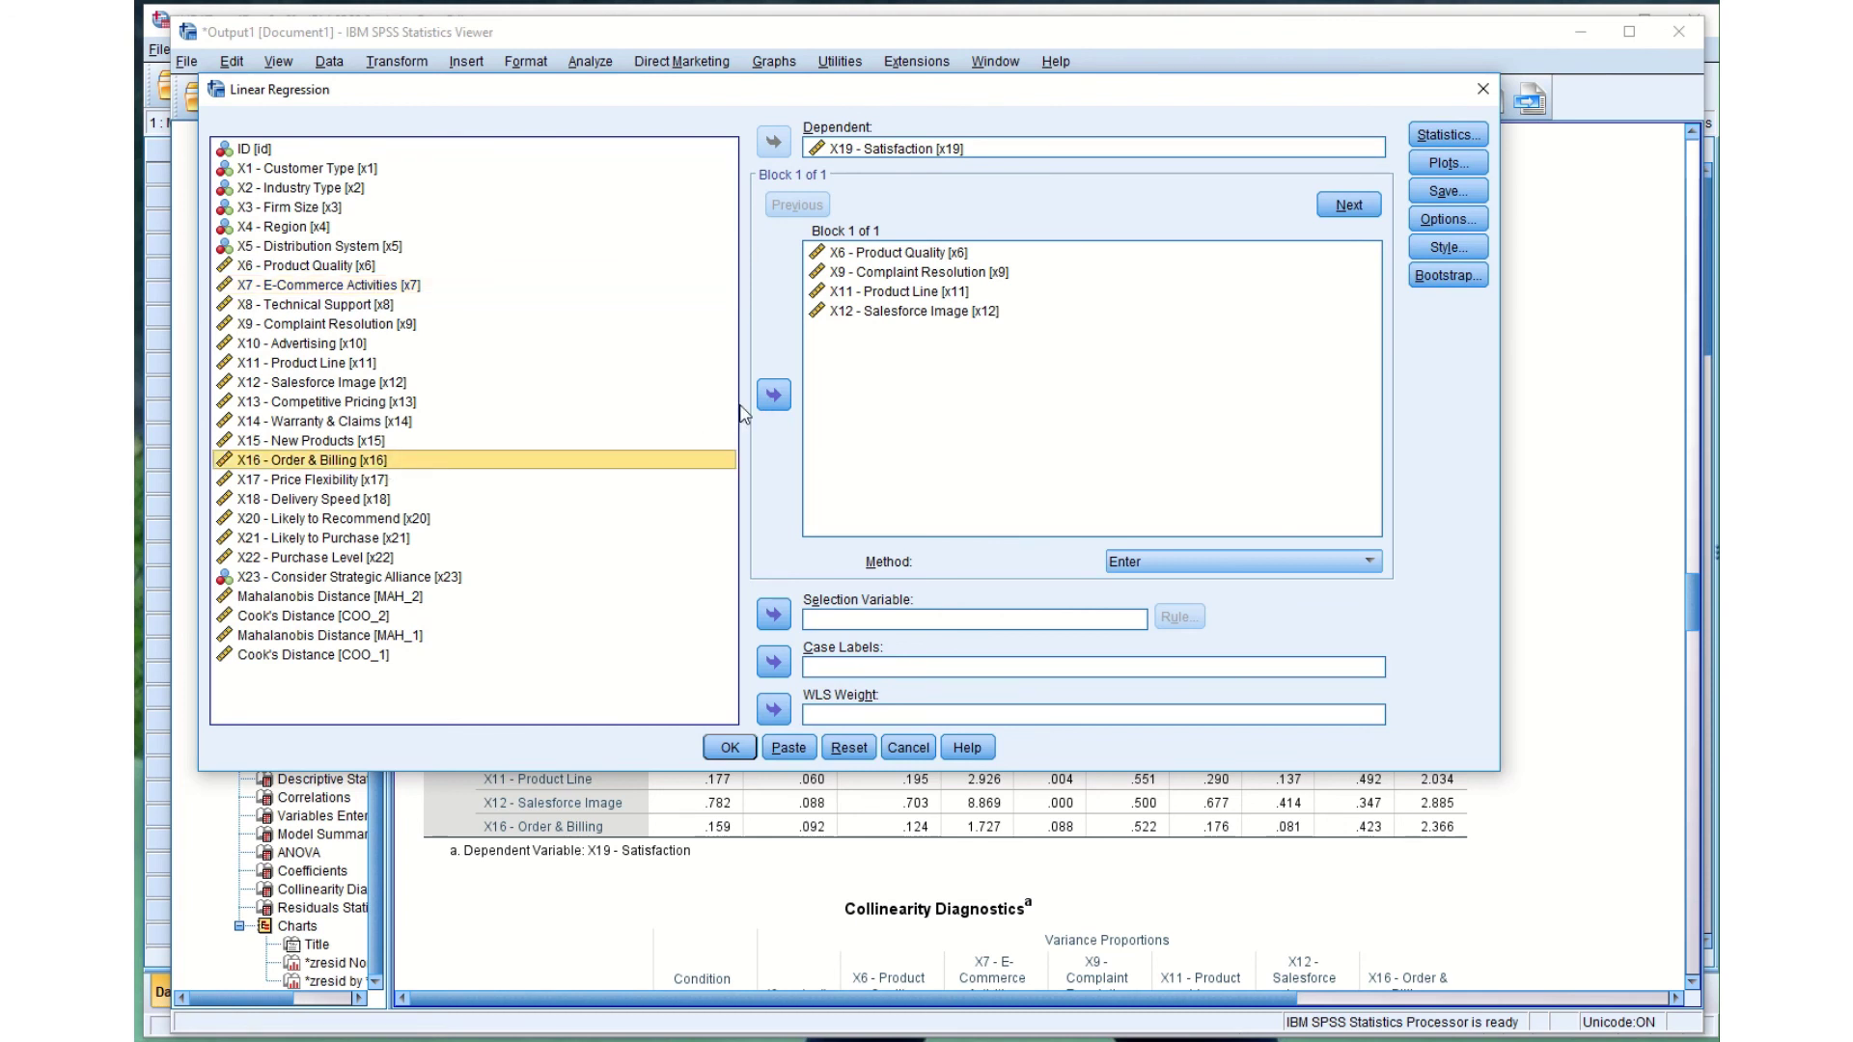
{"action": "left_click", "coordinate": [773, 396]}
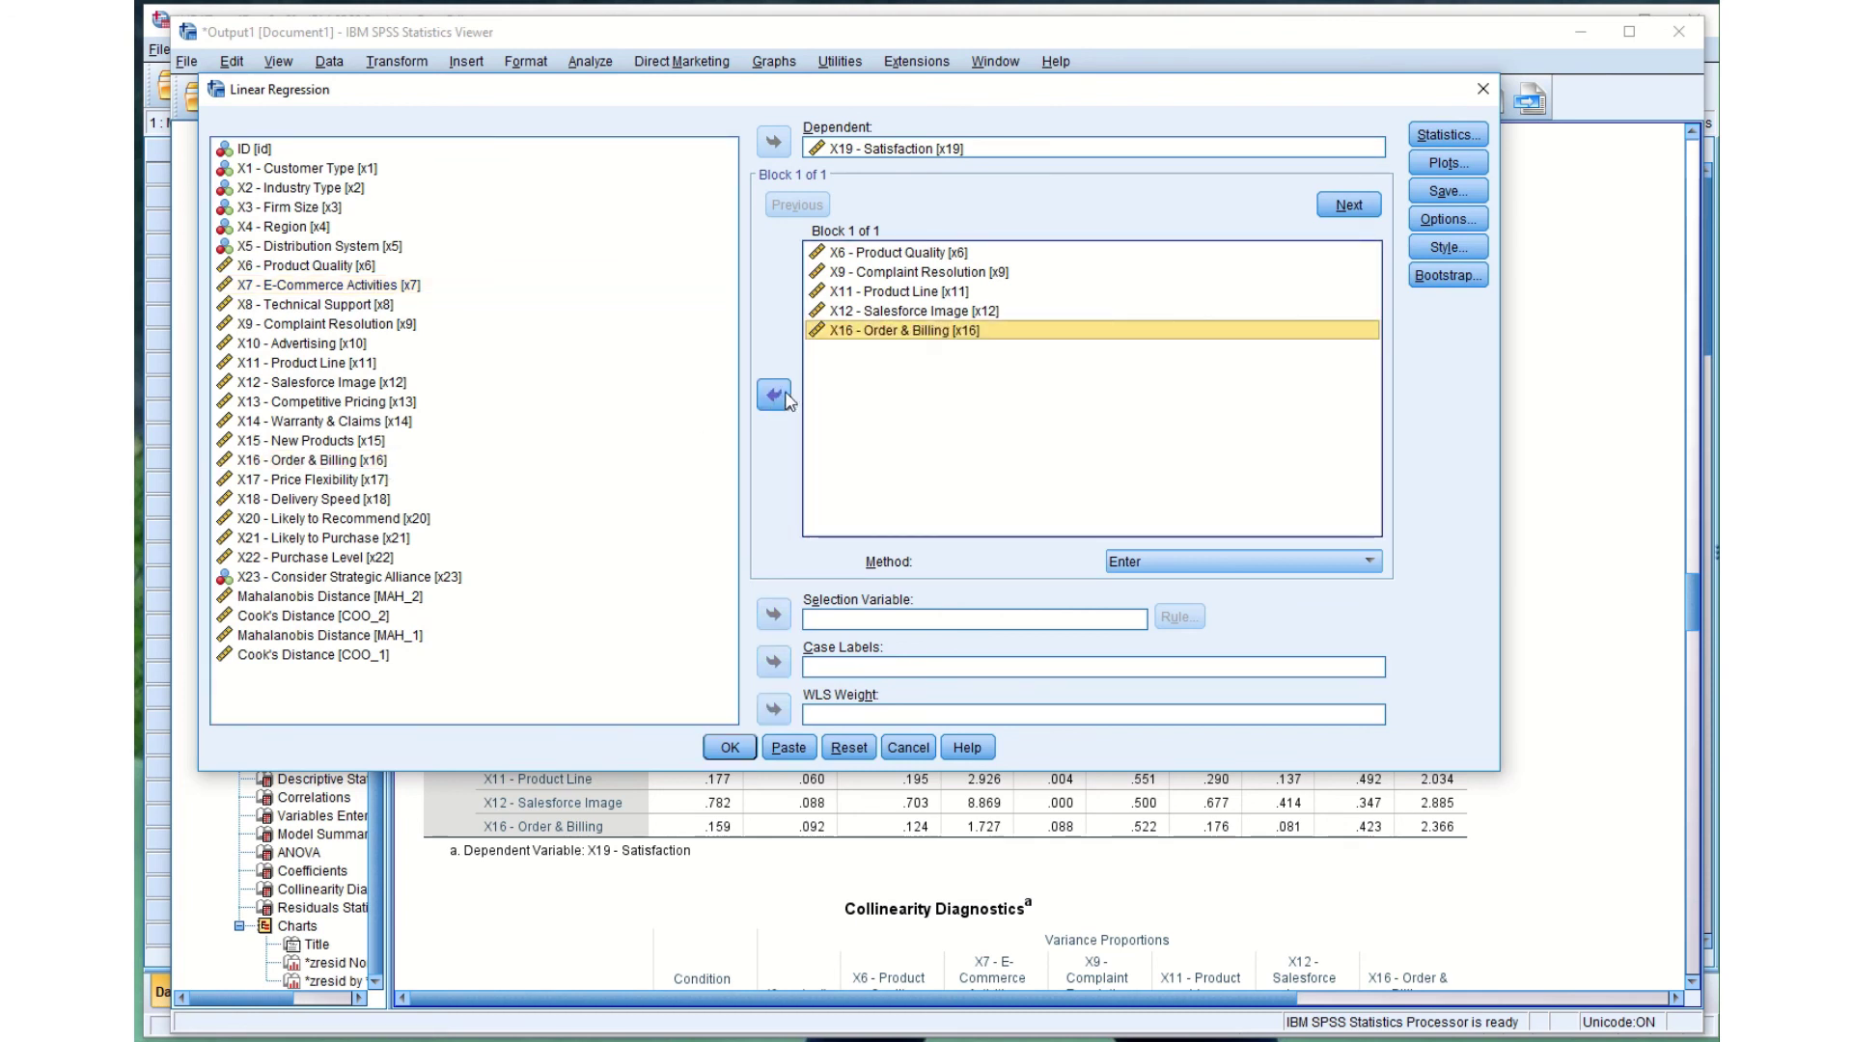
{"action": "left_click", "coordinate": [775, 396]}
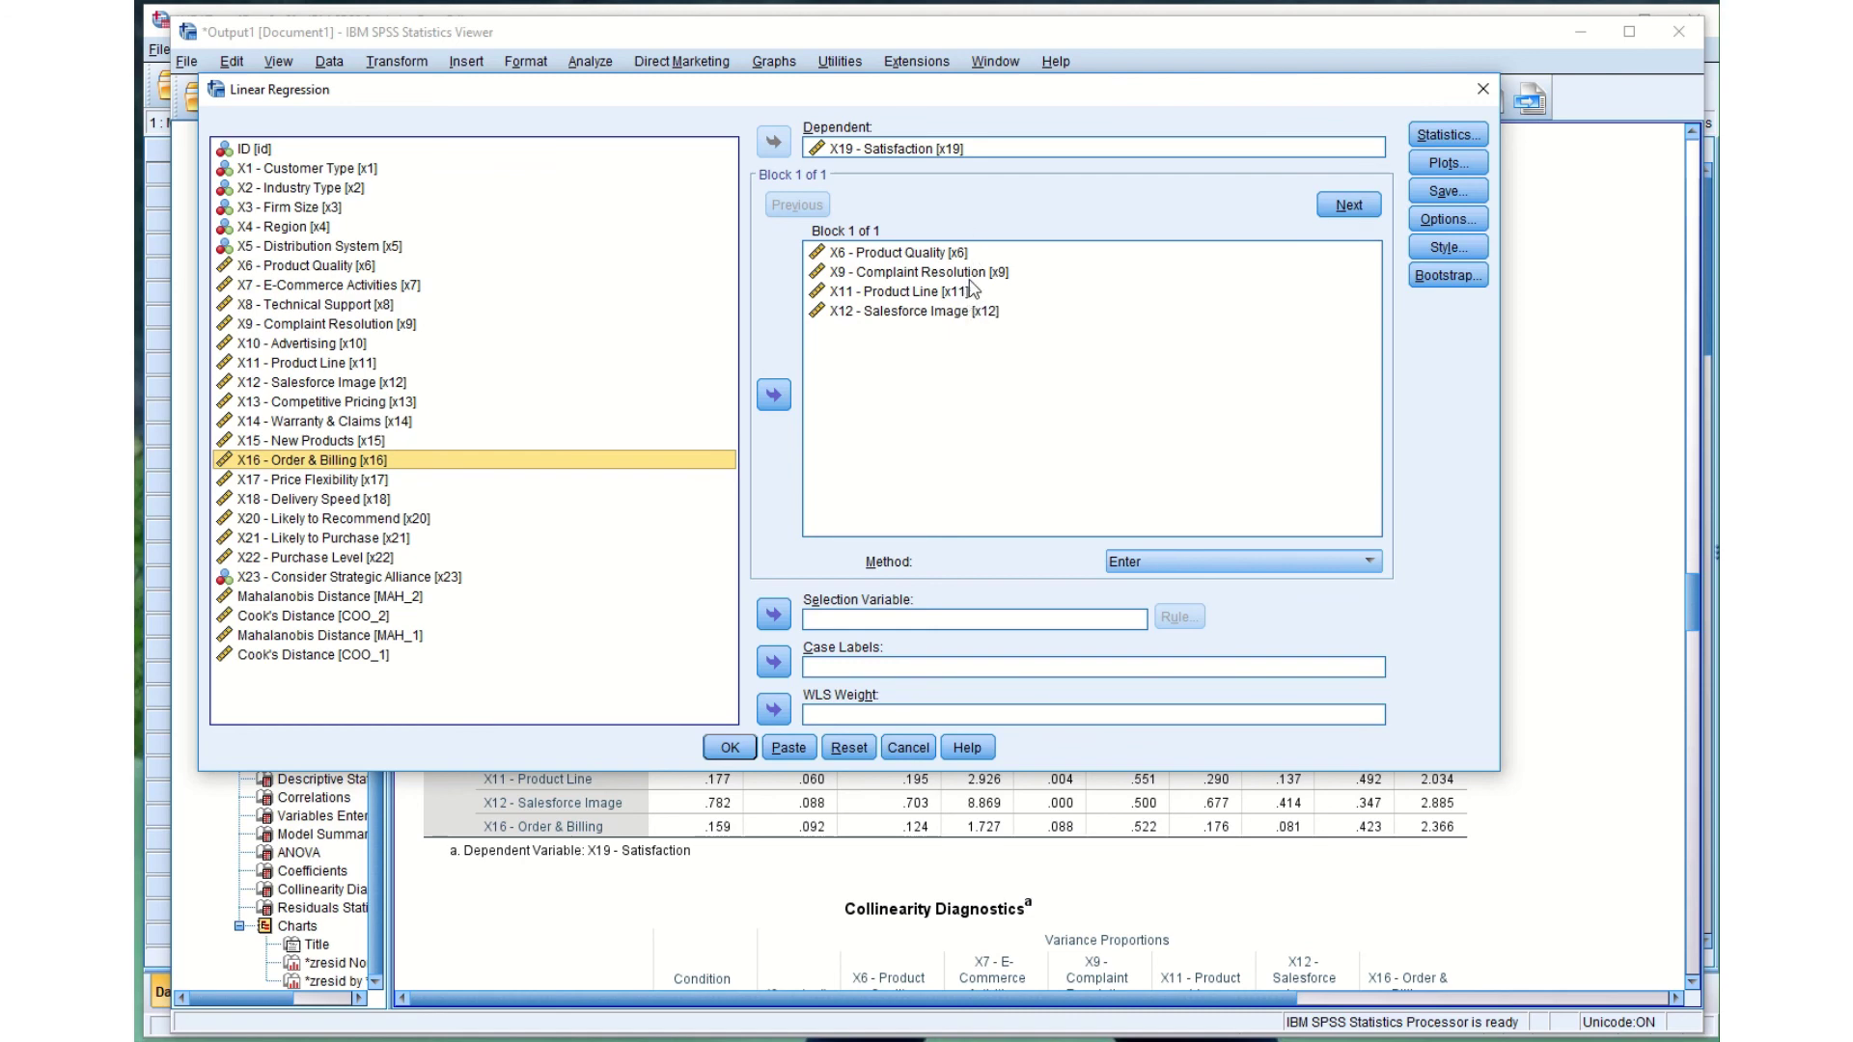
{"action": "left_click", "coordinate": [730, 750]}
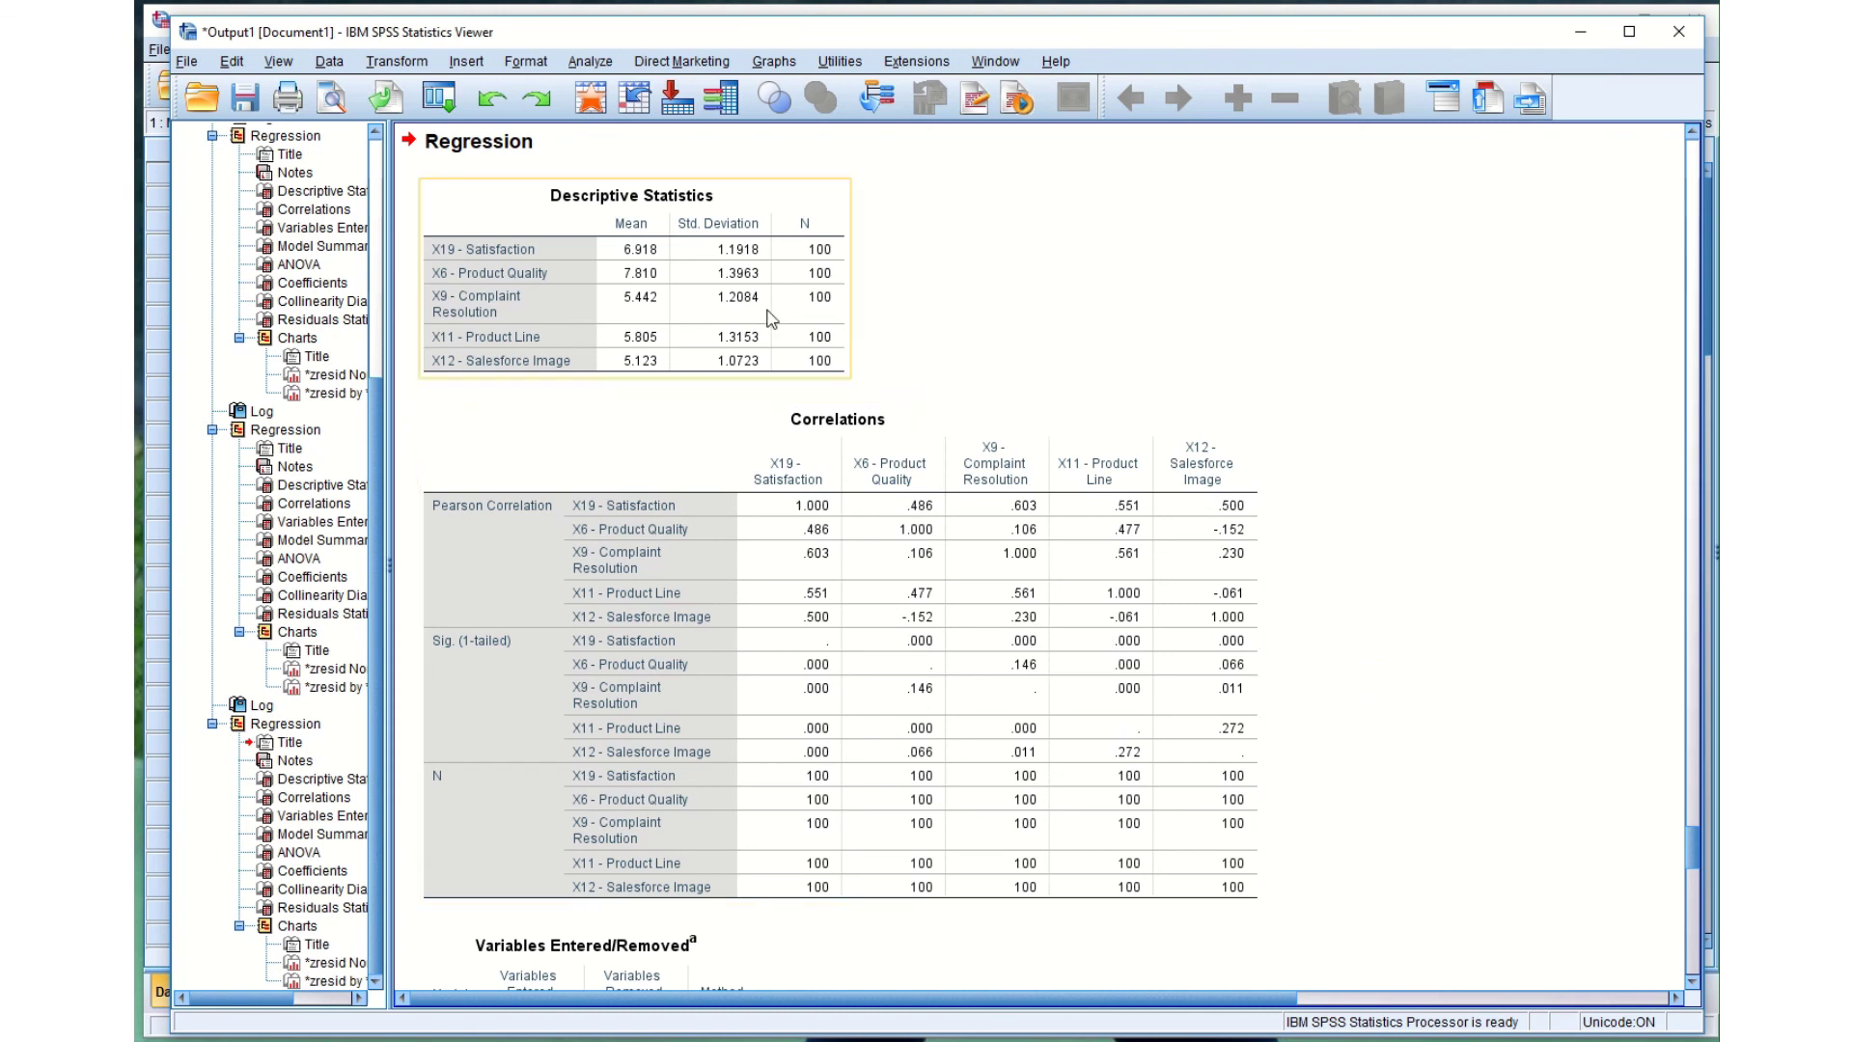
Review the four-predictor model's descriptive statistics and correlations, and select its Model Summary table.
{"action": "left_click", "coordinate": [770, 318]}
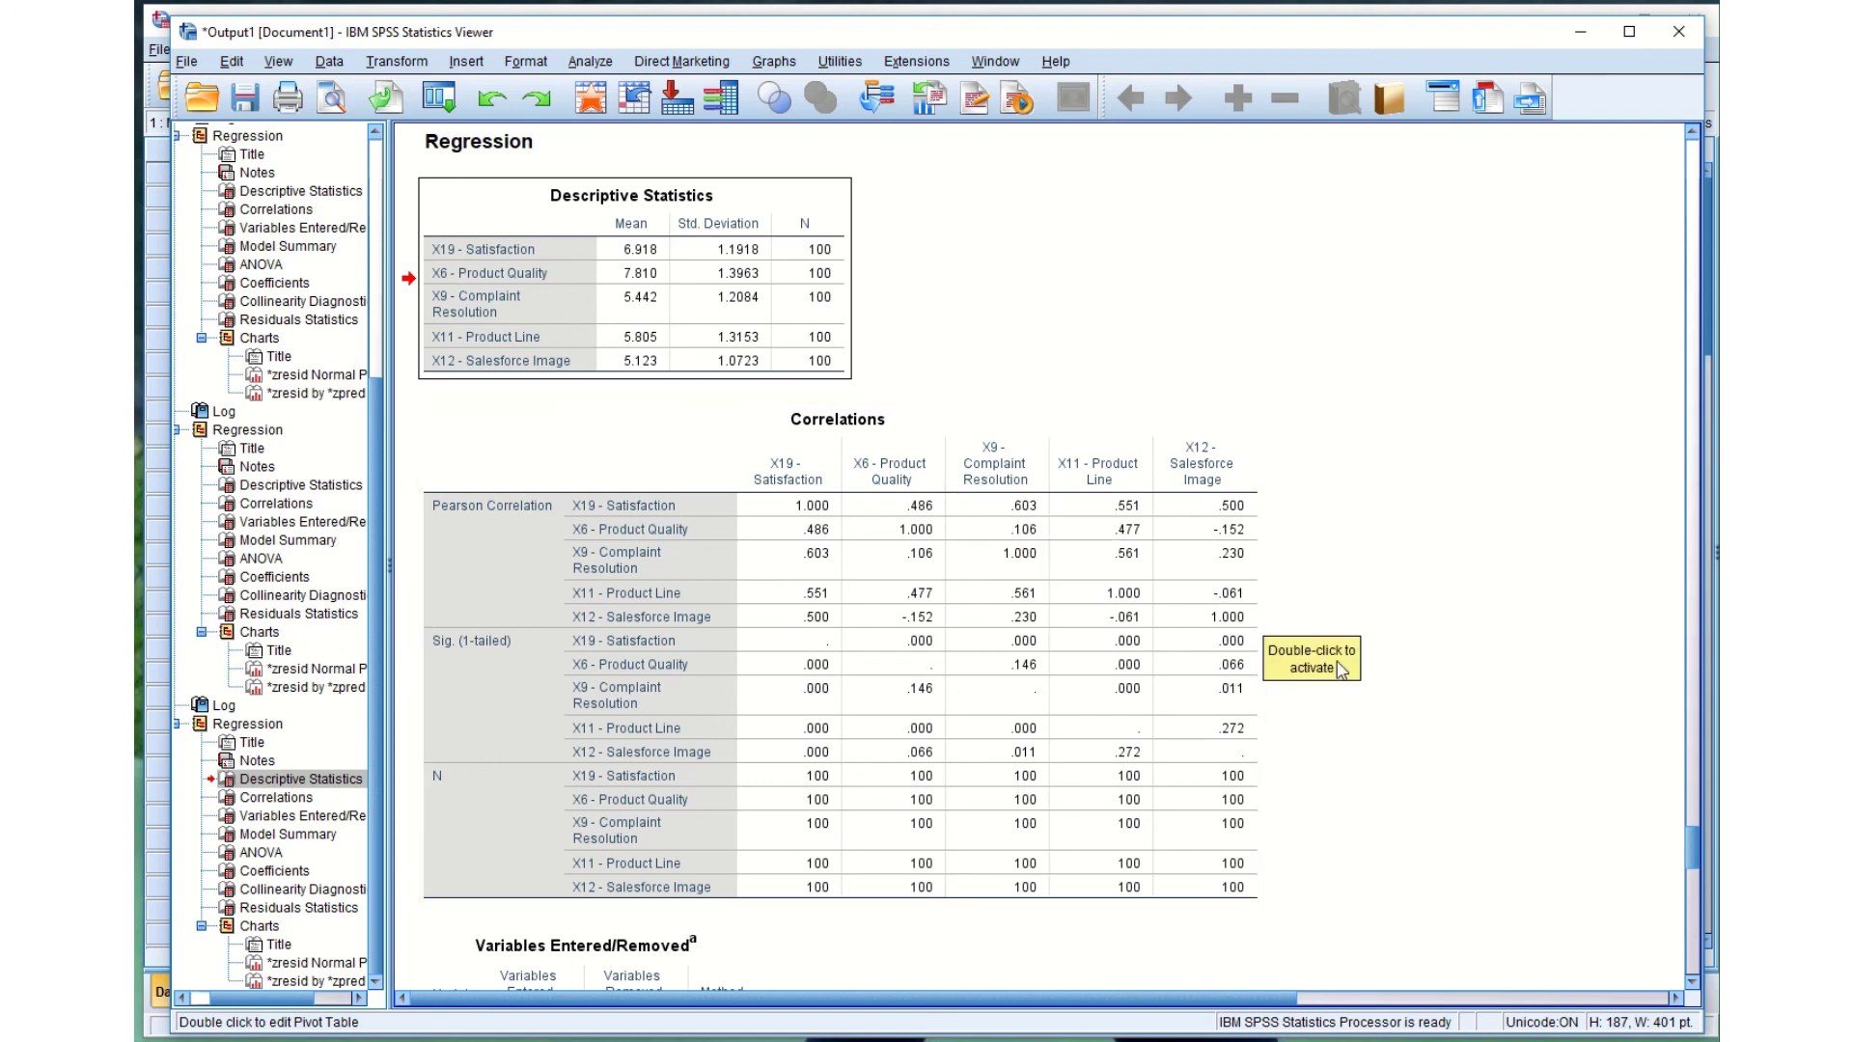
{"action": "scroll", "coordinate": [1407, 722], "scroll_direction": "down", "scroll_amount": 2}
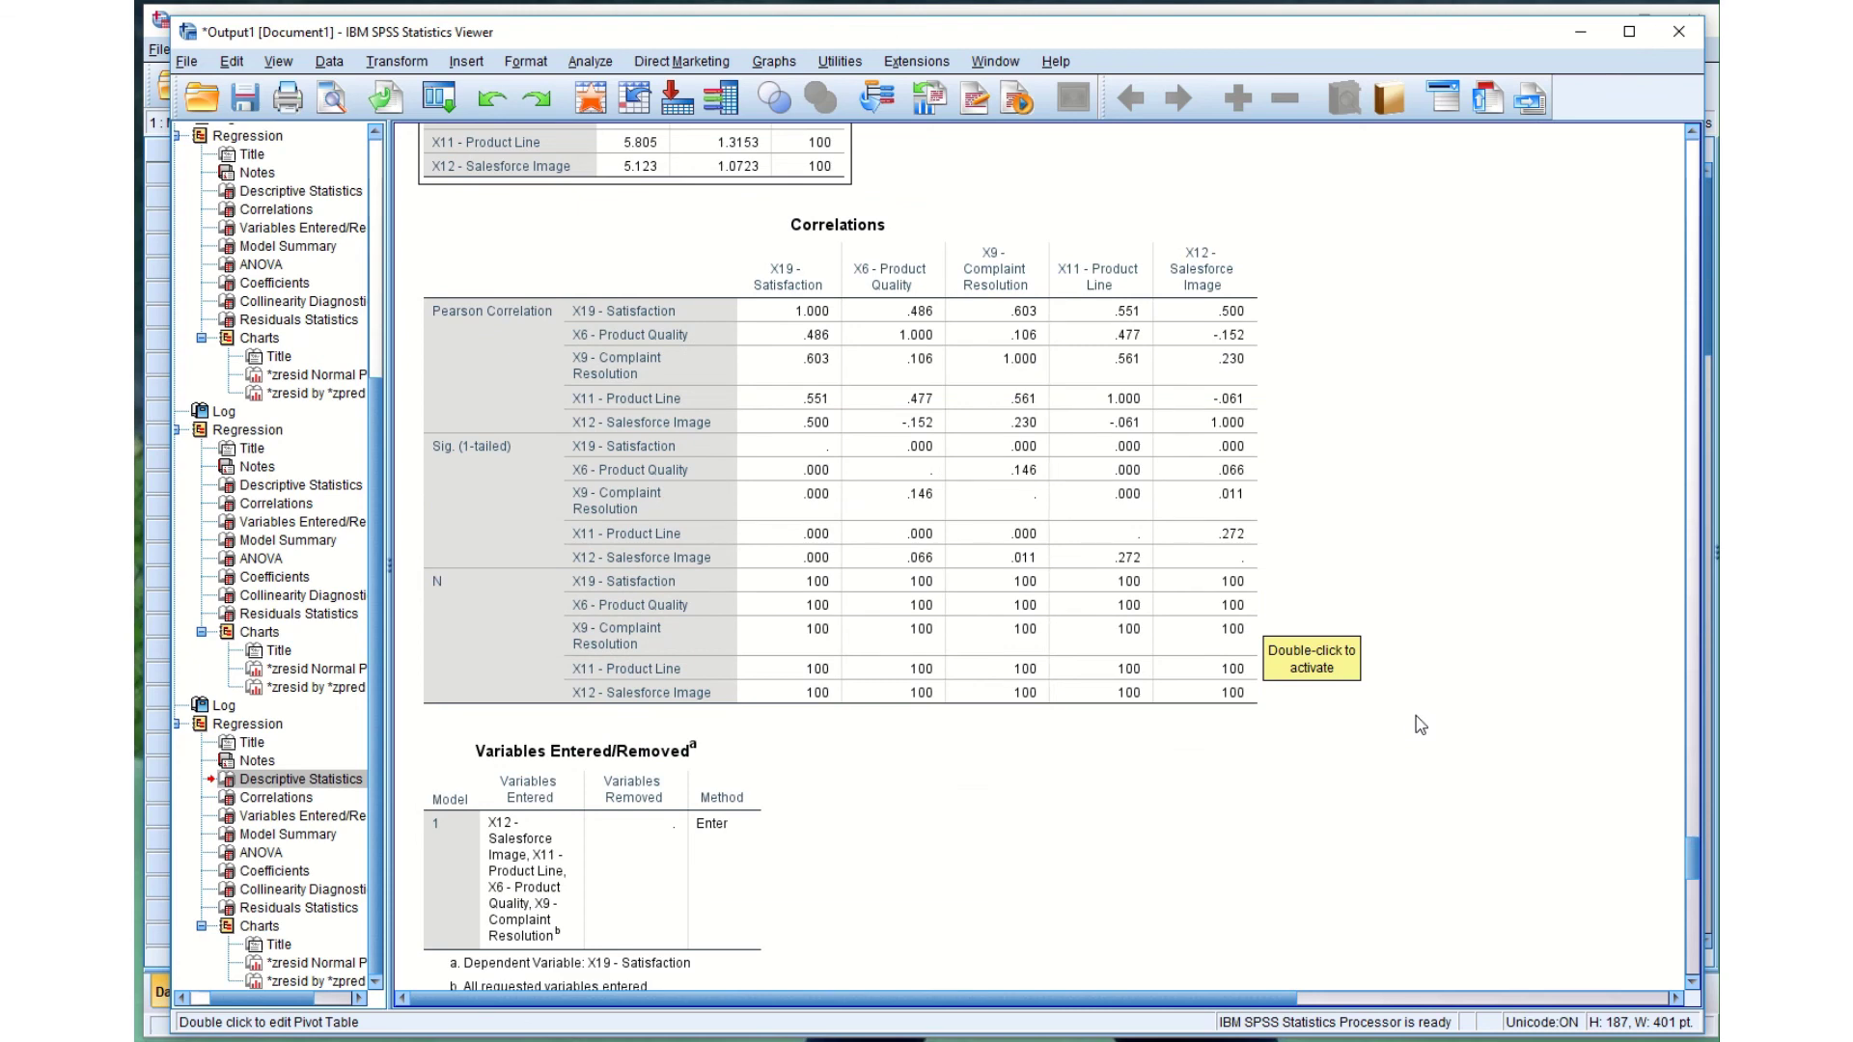
{"action": "scroll", "coordinate": [1417, 712], "scroll_direction": "down", "scroll_amount": 9}
{"action": "scroll", "coordinate": [965, 571], "scroll_direction": "up", "scroll_amount": 3}
{"action": "left_click", "coordinate": [820, 542]}
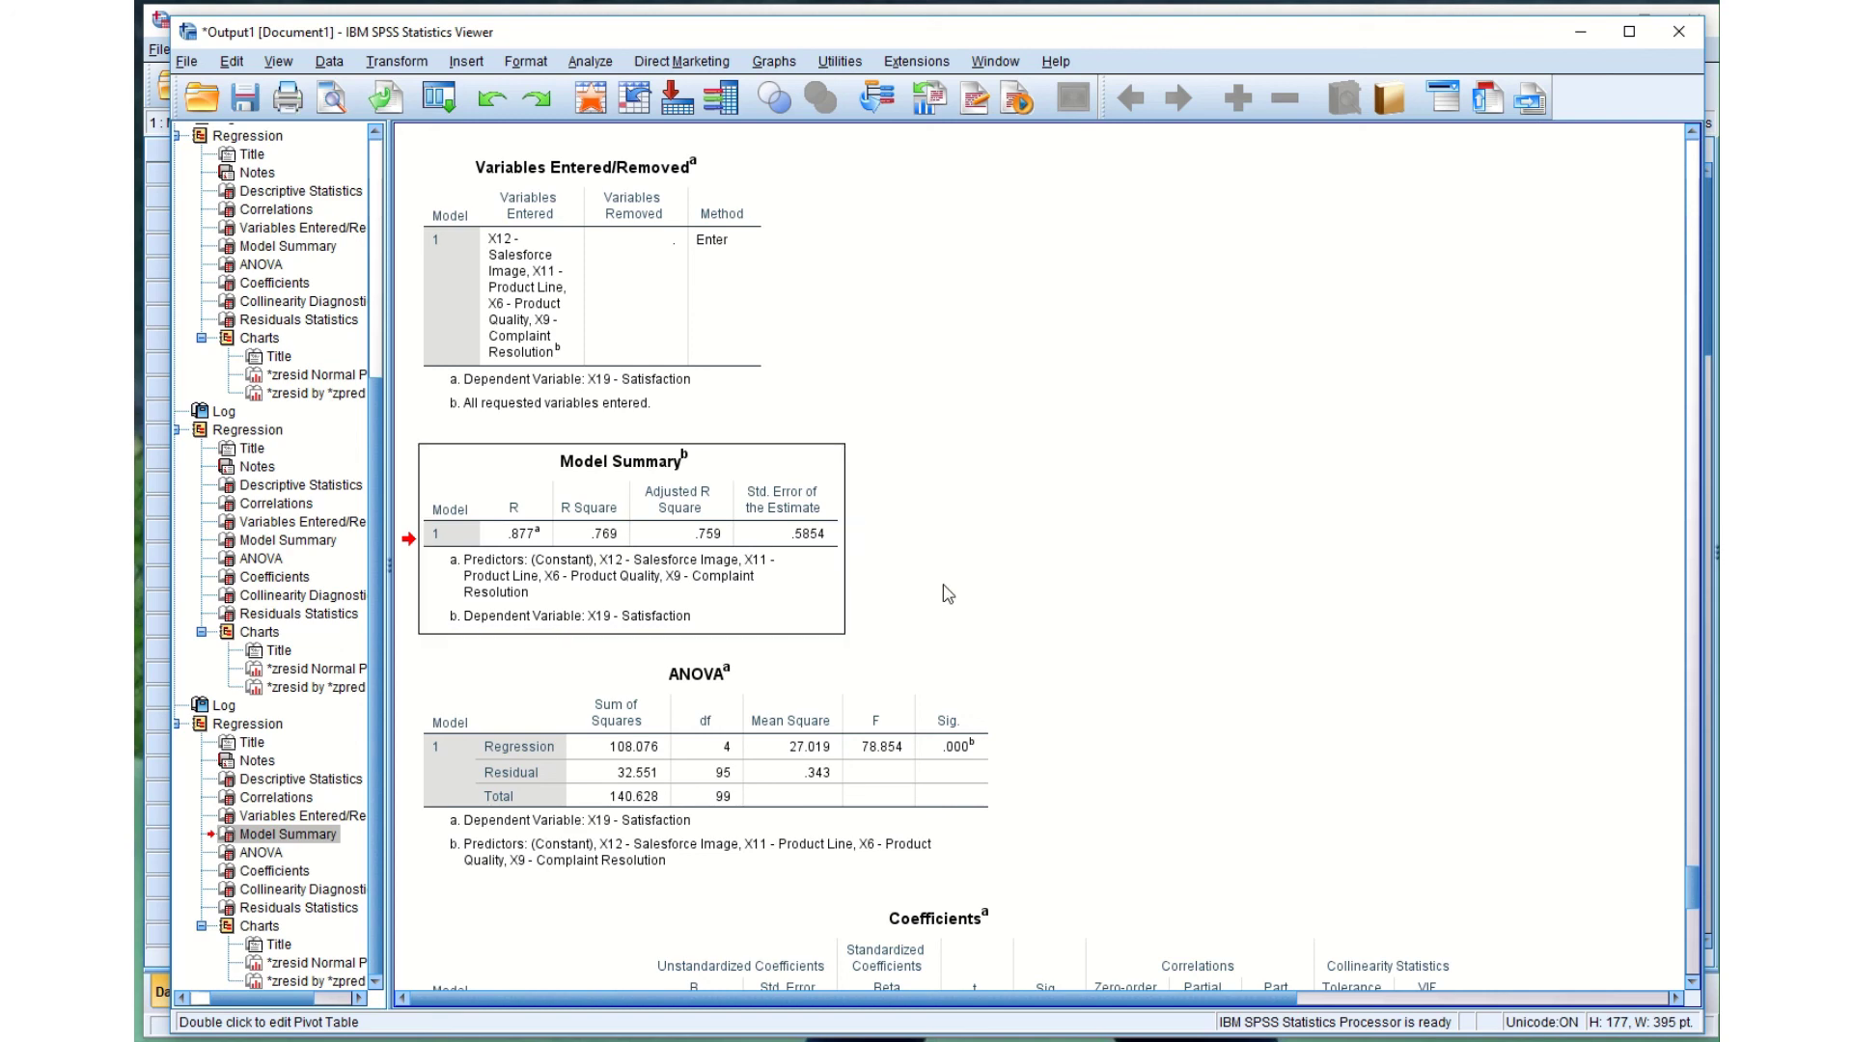
Examine the ANOVA and Coefficients tables of the four-predictor model, including significance and collinearity statistics.
{"action": "scroll", "coordinate": [1034, 604], "scroll_direction": "down", "scroll_amount": 4}
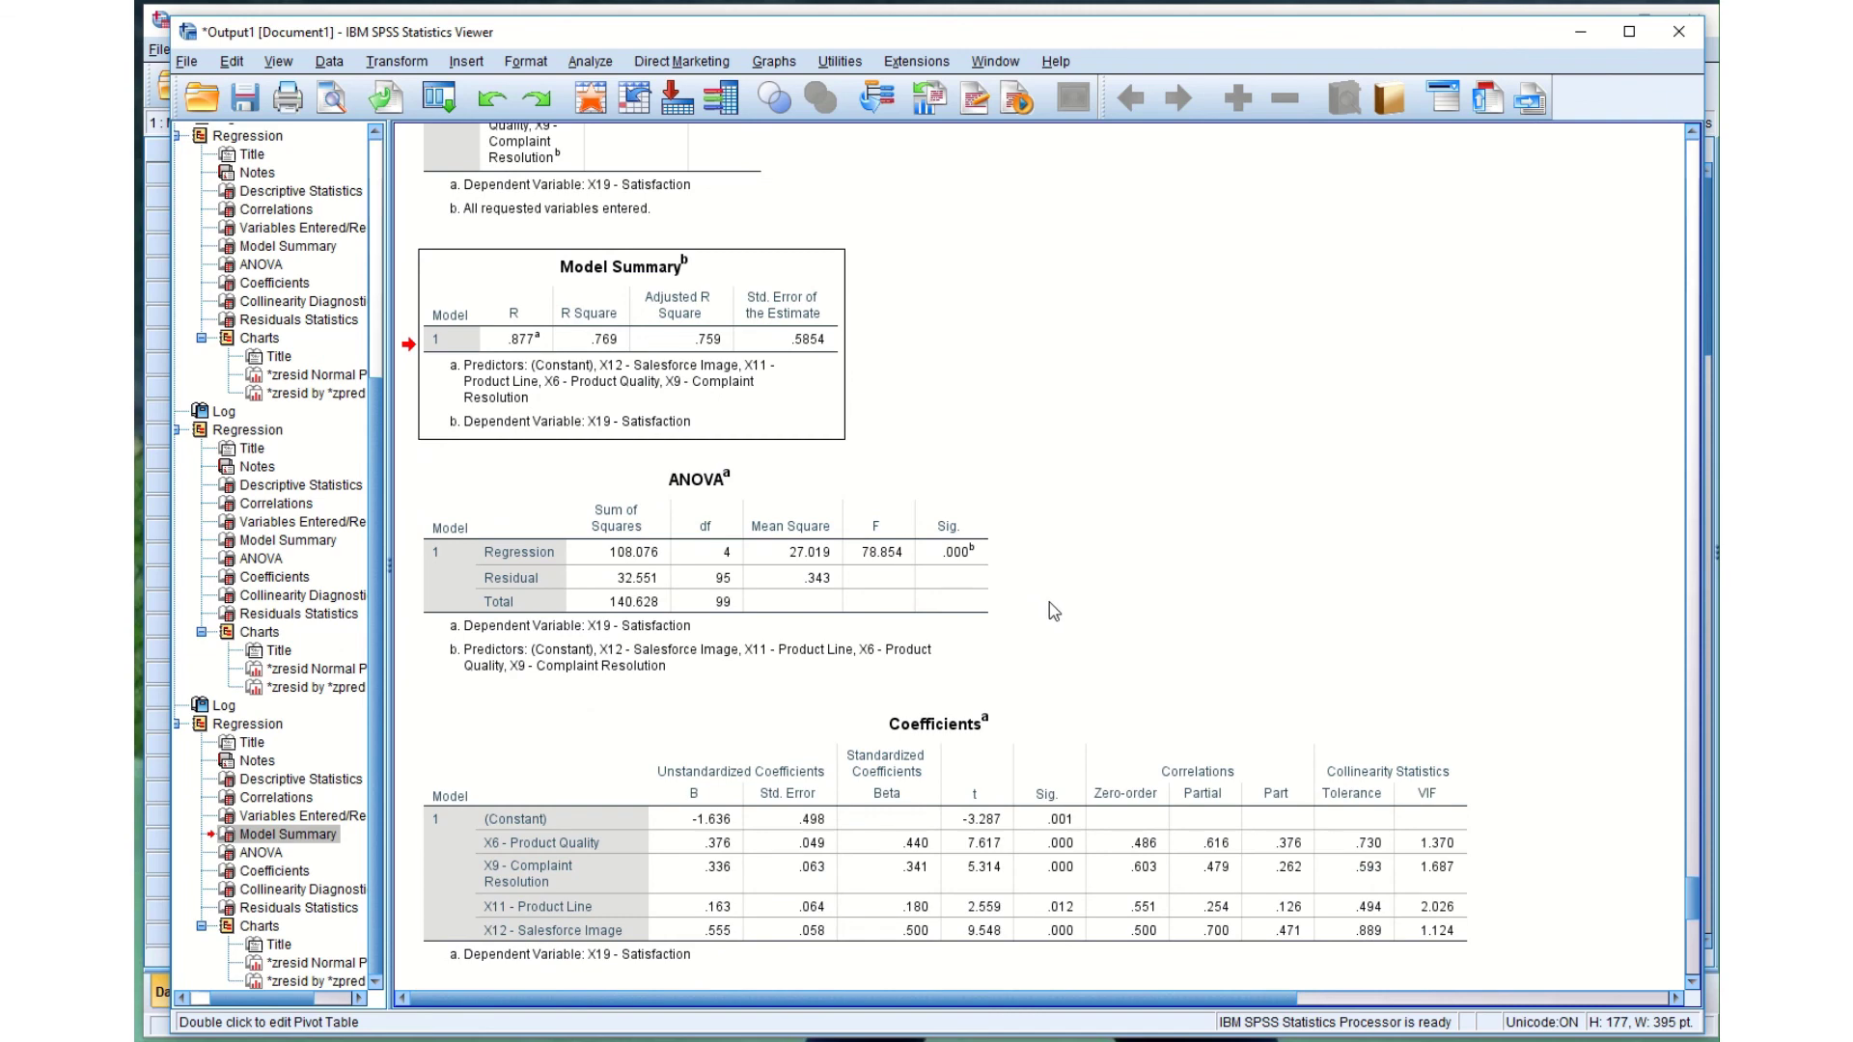
{"action": "scroll", "coordinate": [1062, 646], "scroll_direction": "down", "scroll_amount": 2}
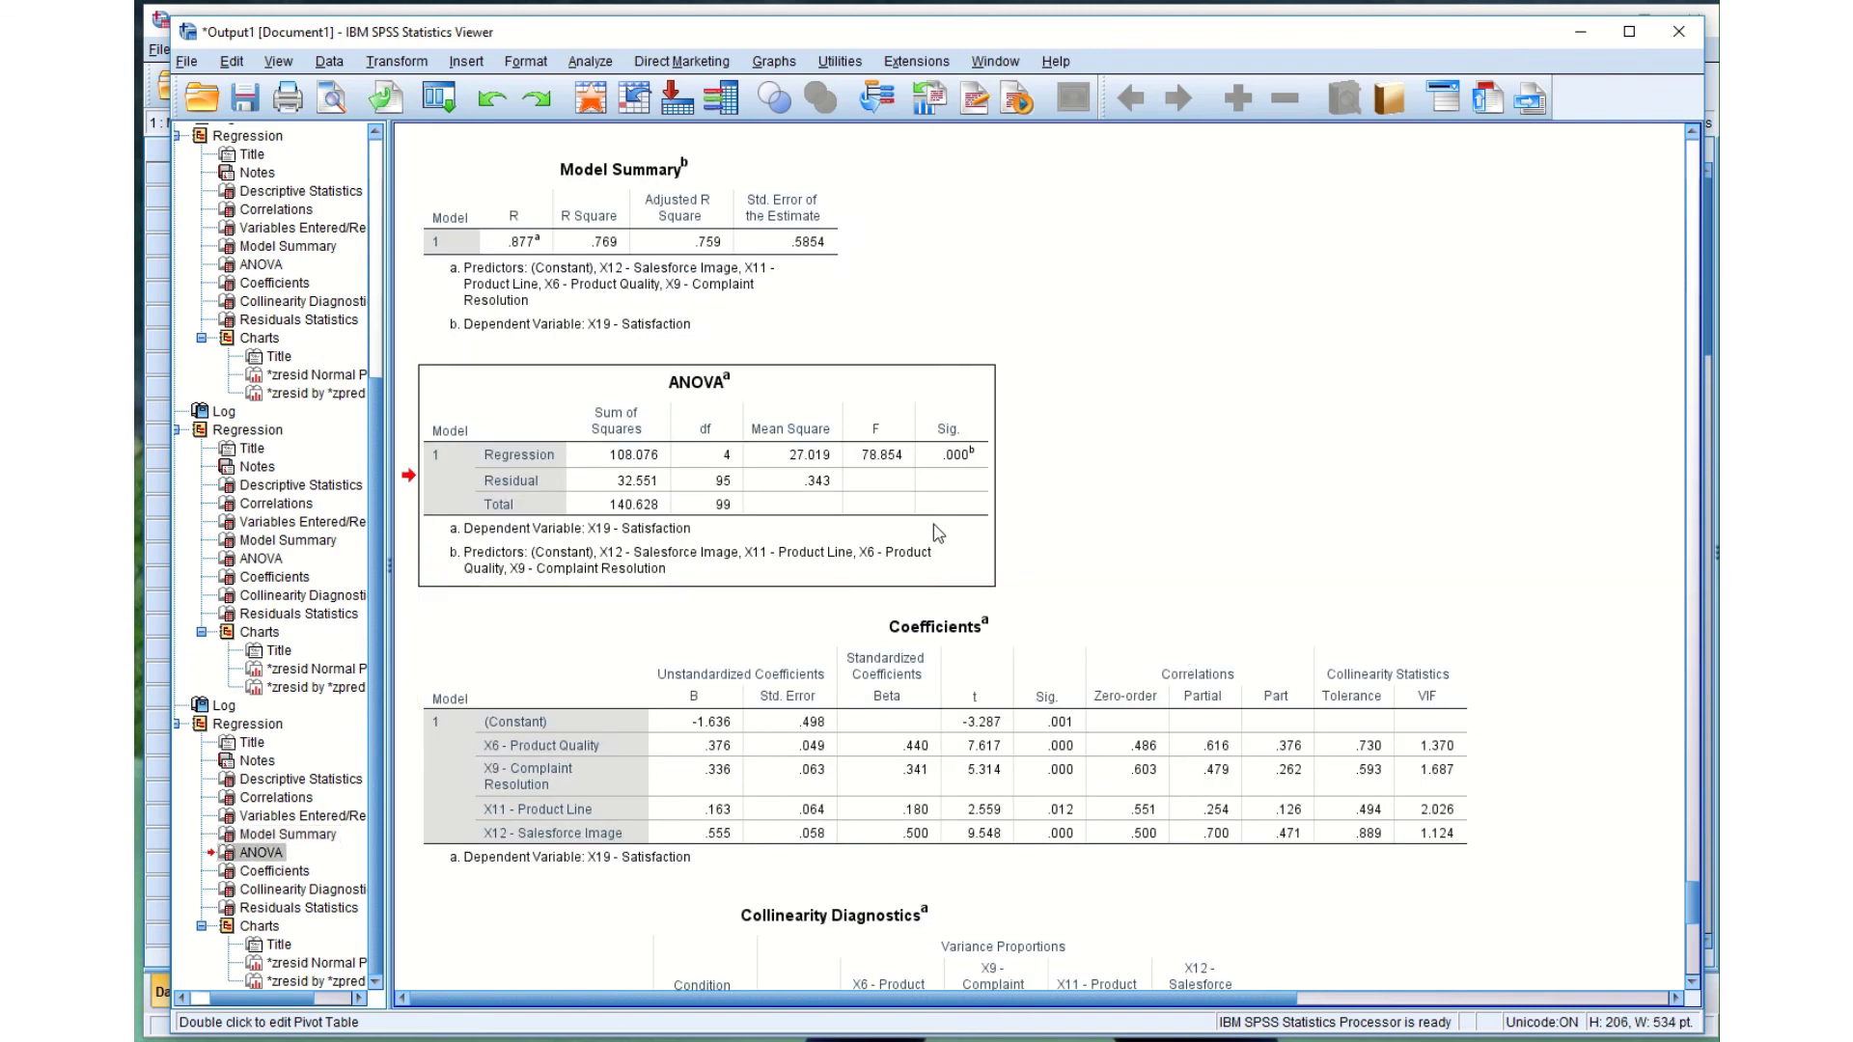
{"action": "scroll", "coordinate": [1150, 593], "scroll_direction": "down", "scroll_amount": 4}
{"action": "left_click", "coordinate": [1117, 550]}
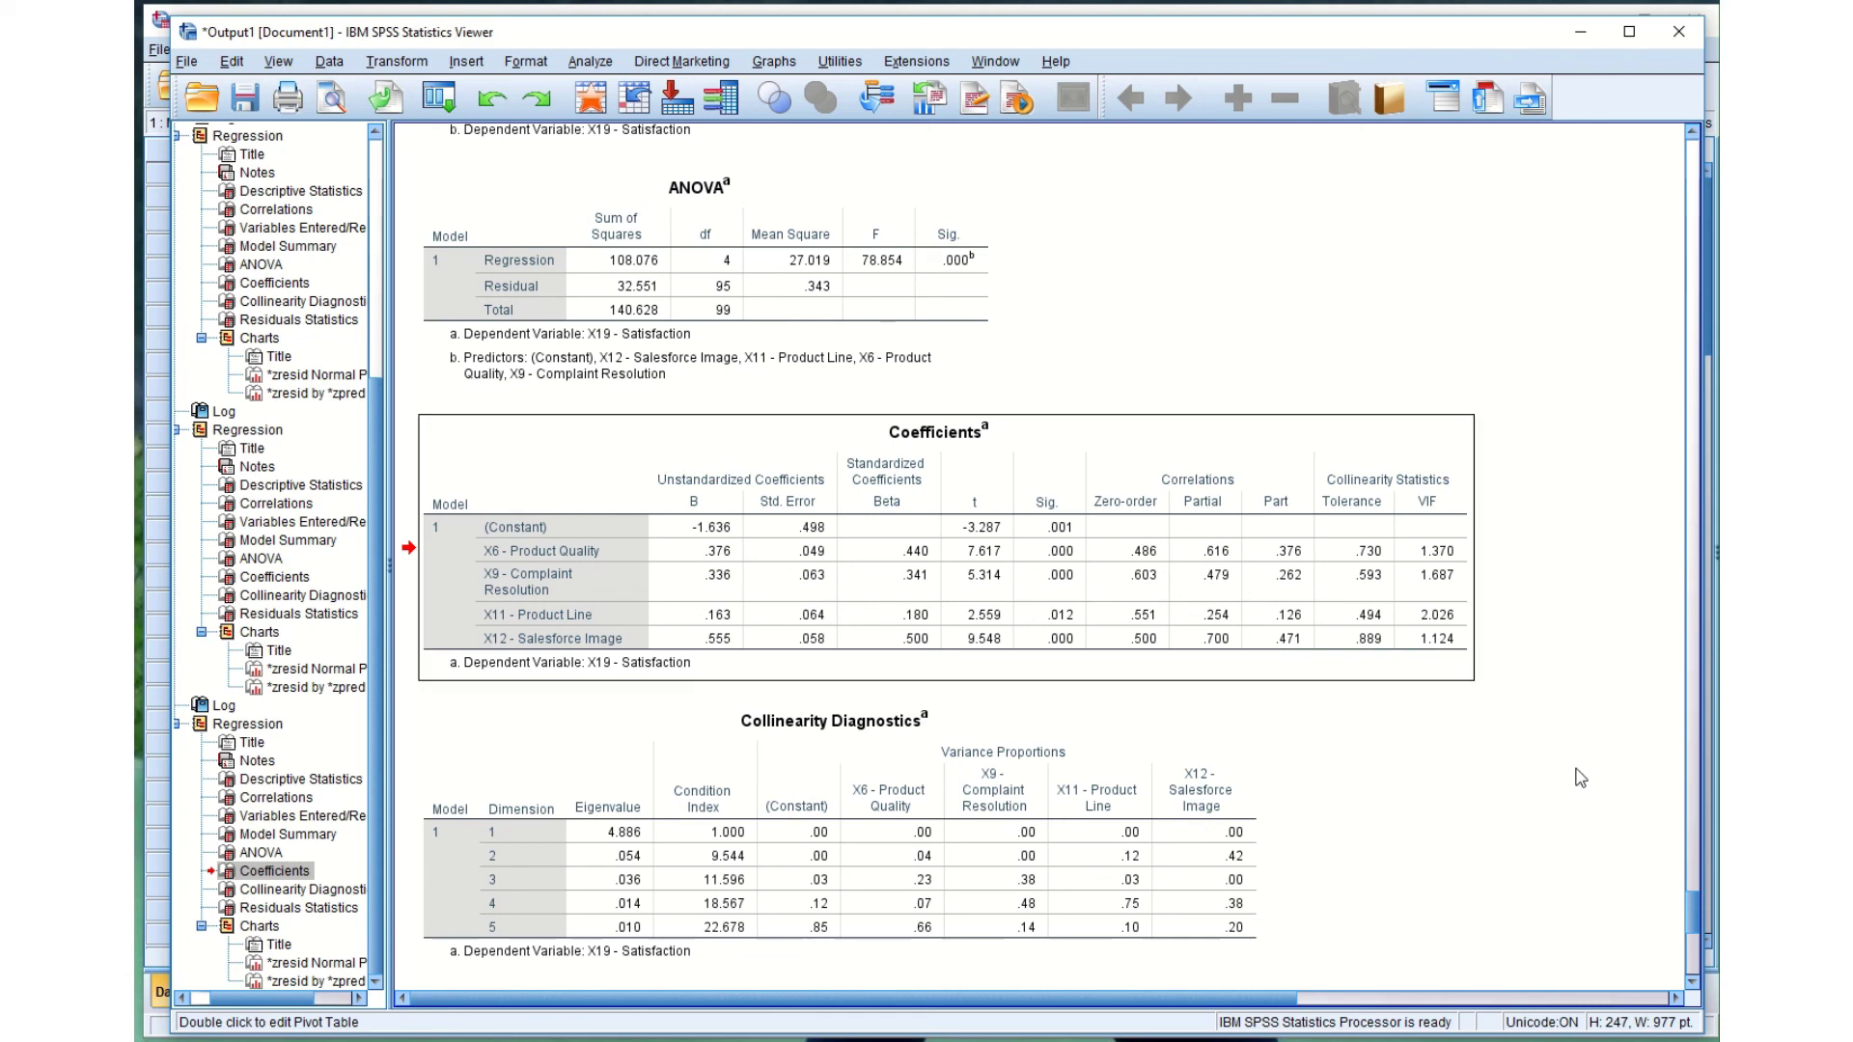
{"action": "scroll", "coordinate": [1579, 778], "scroll_direction": "down", "scroll_amount": 3}
{"action": "scroll", "coordinate": [1580, 778], "scroll_direction": "up", "scroll_amount": 6}
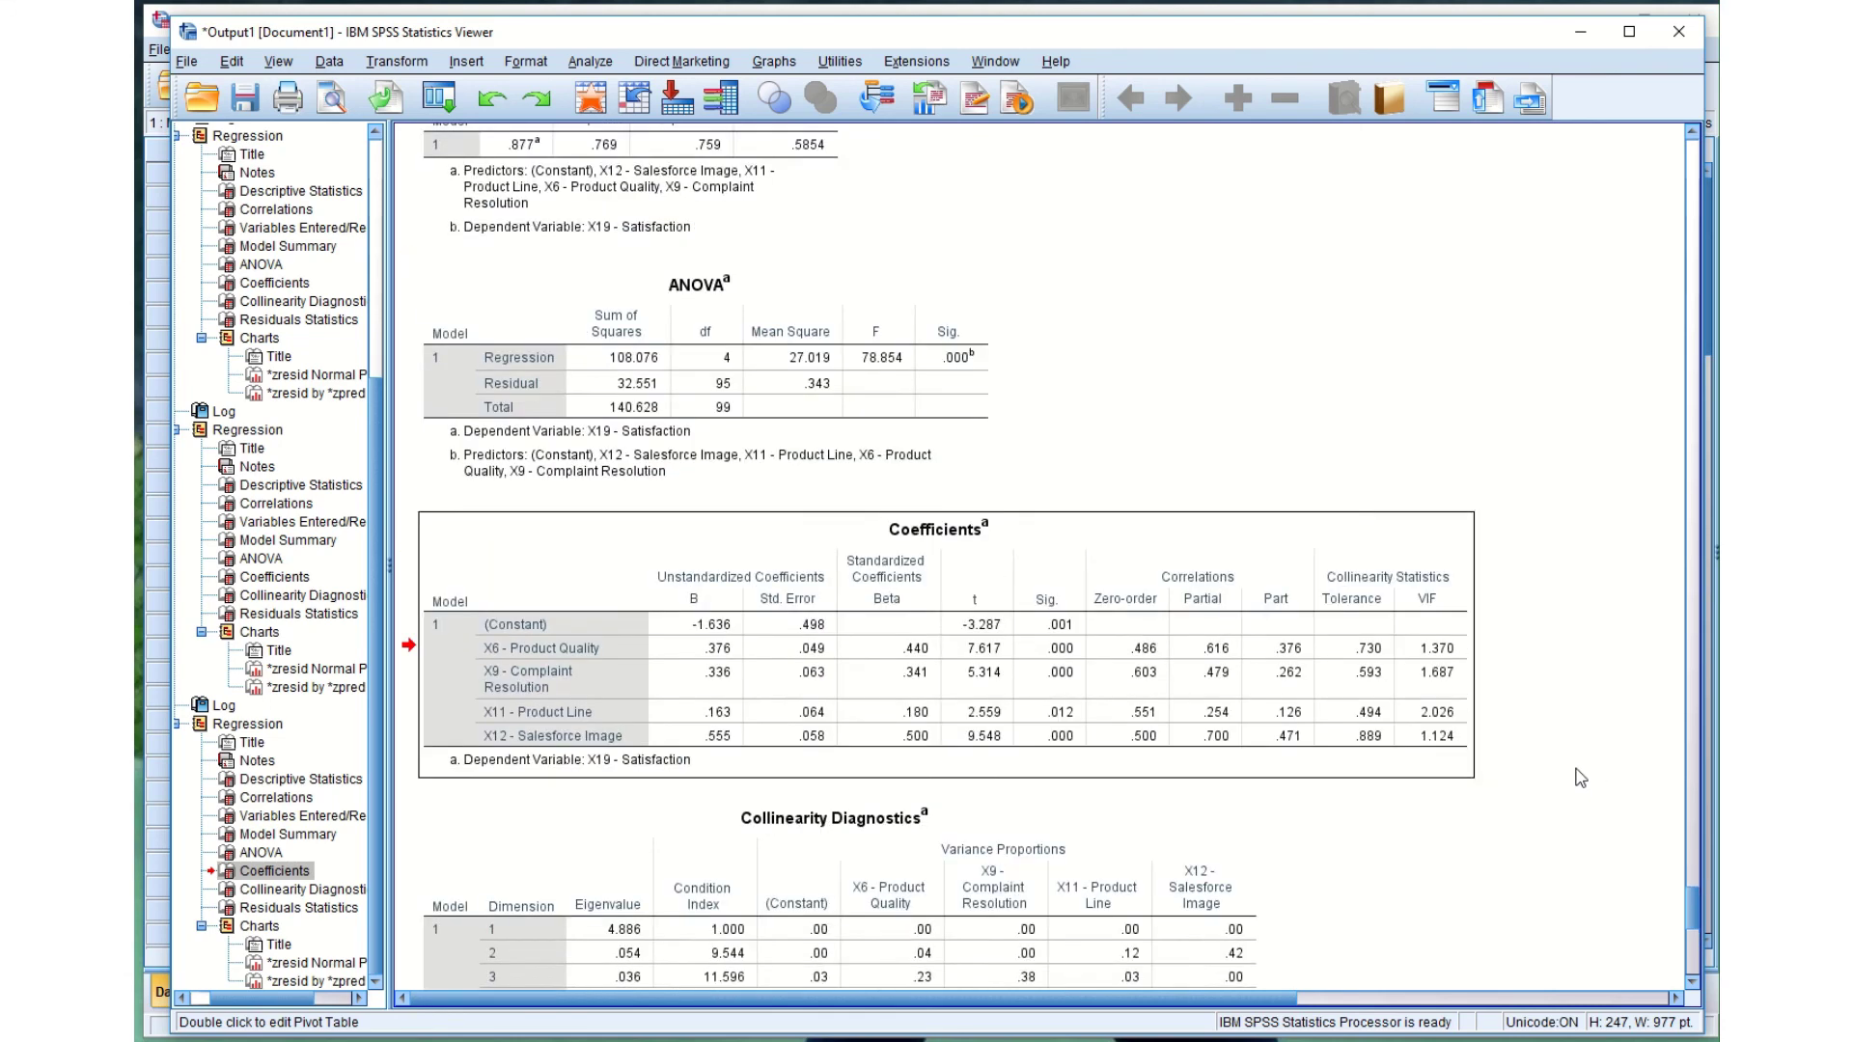
{"action": "scroll", "coordinate": [1580, 778], "scroll_direction": "down", "scroll_amount": 1}
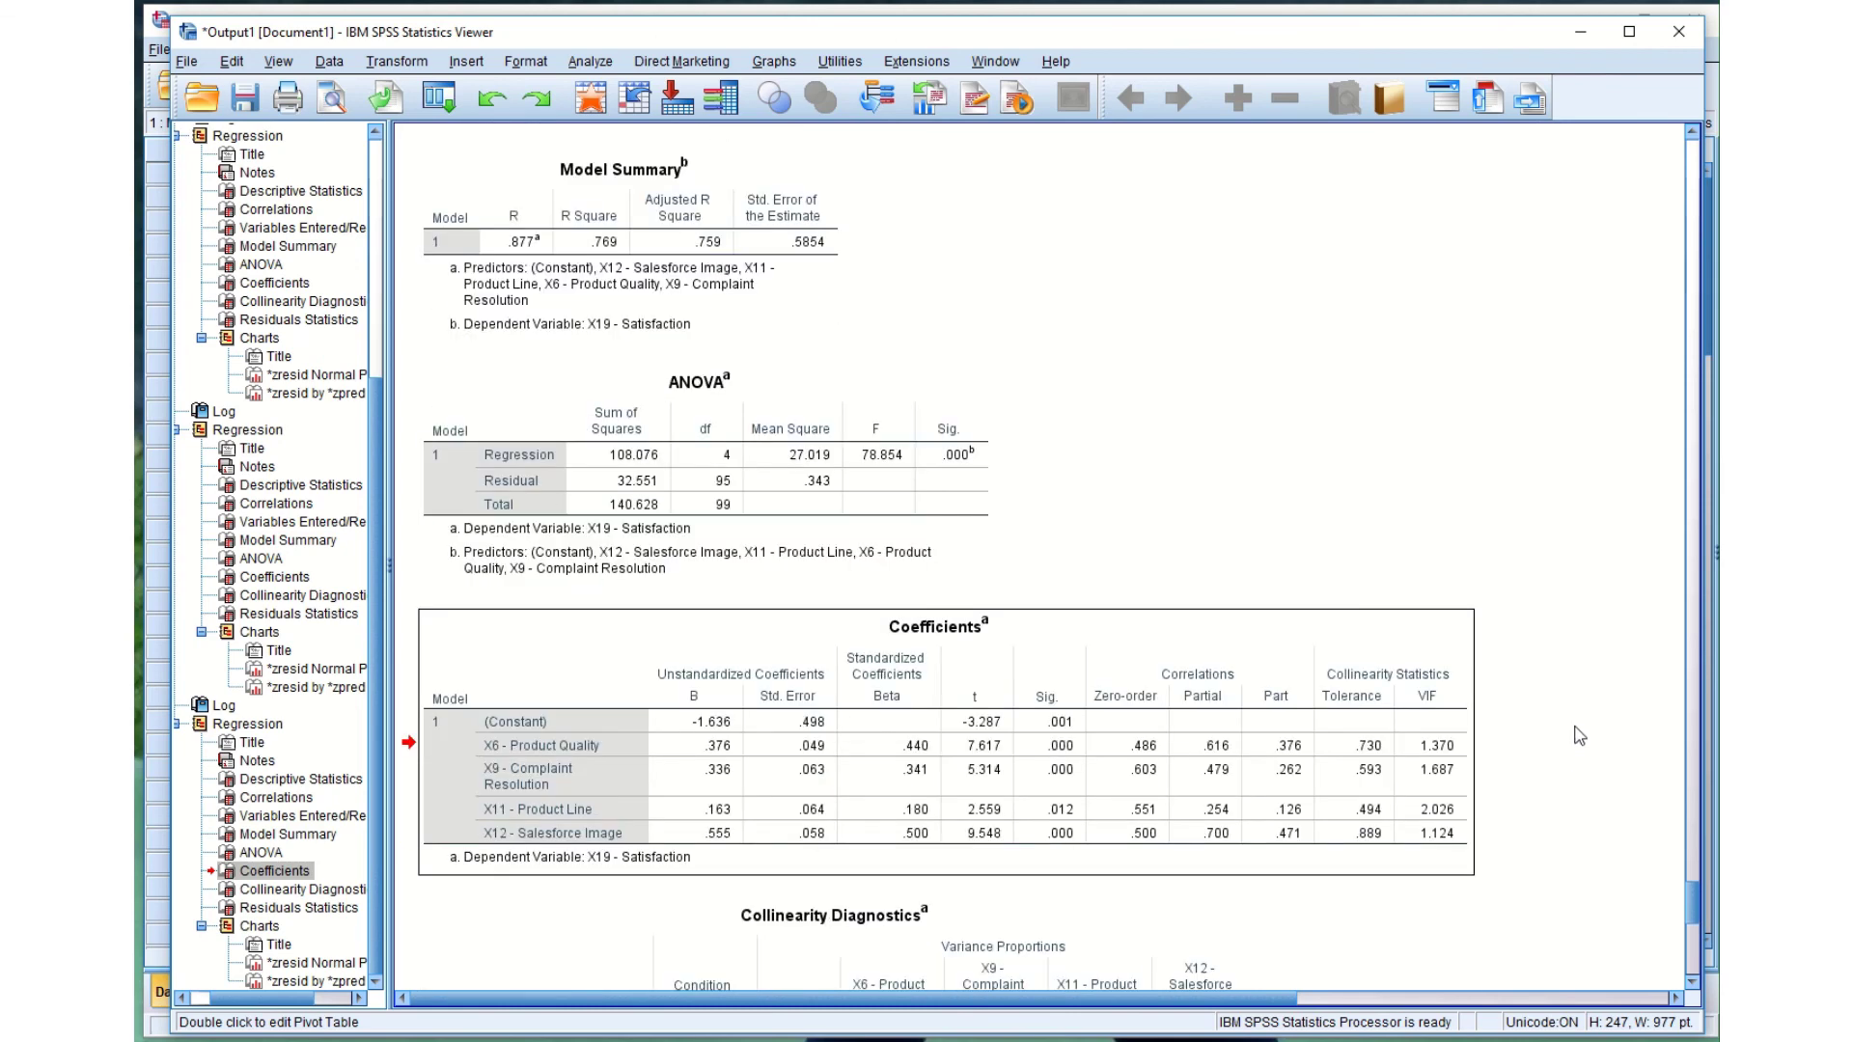